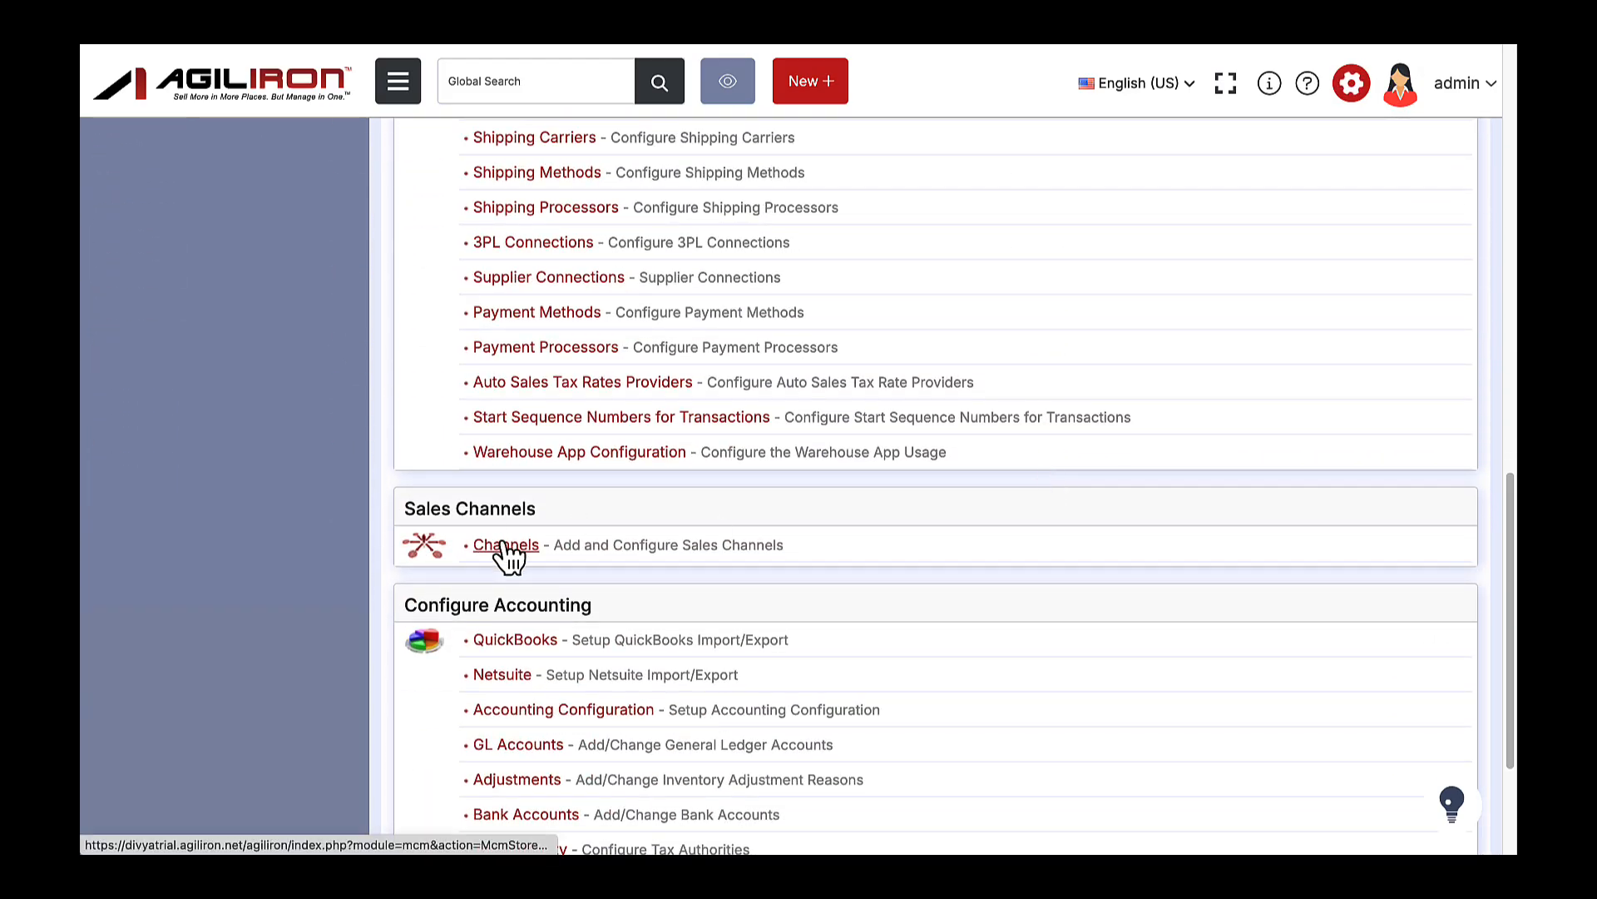
# - Open the Oakland Retail channel for editing from the Sales Channels settings
pyautogui.click(506, 546)
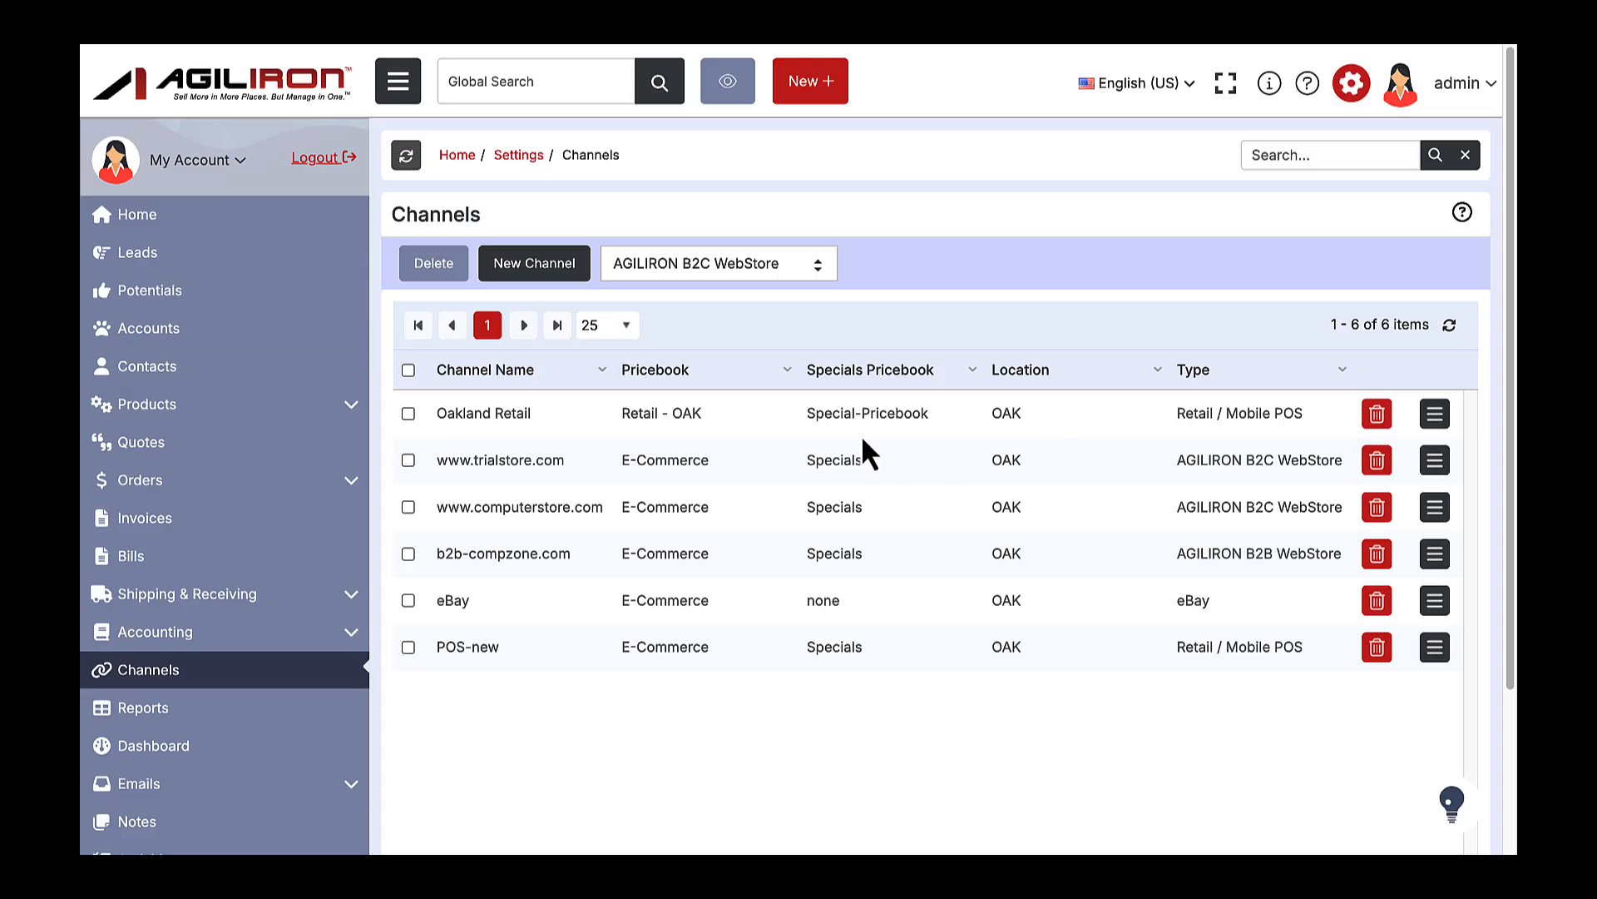
pyautogui.click(1436, 416)
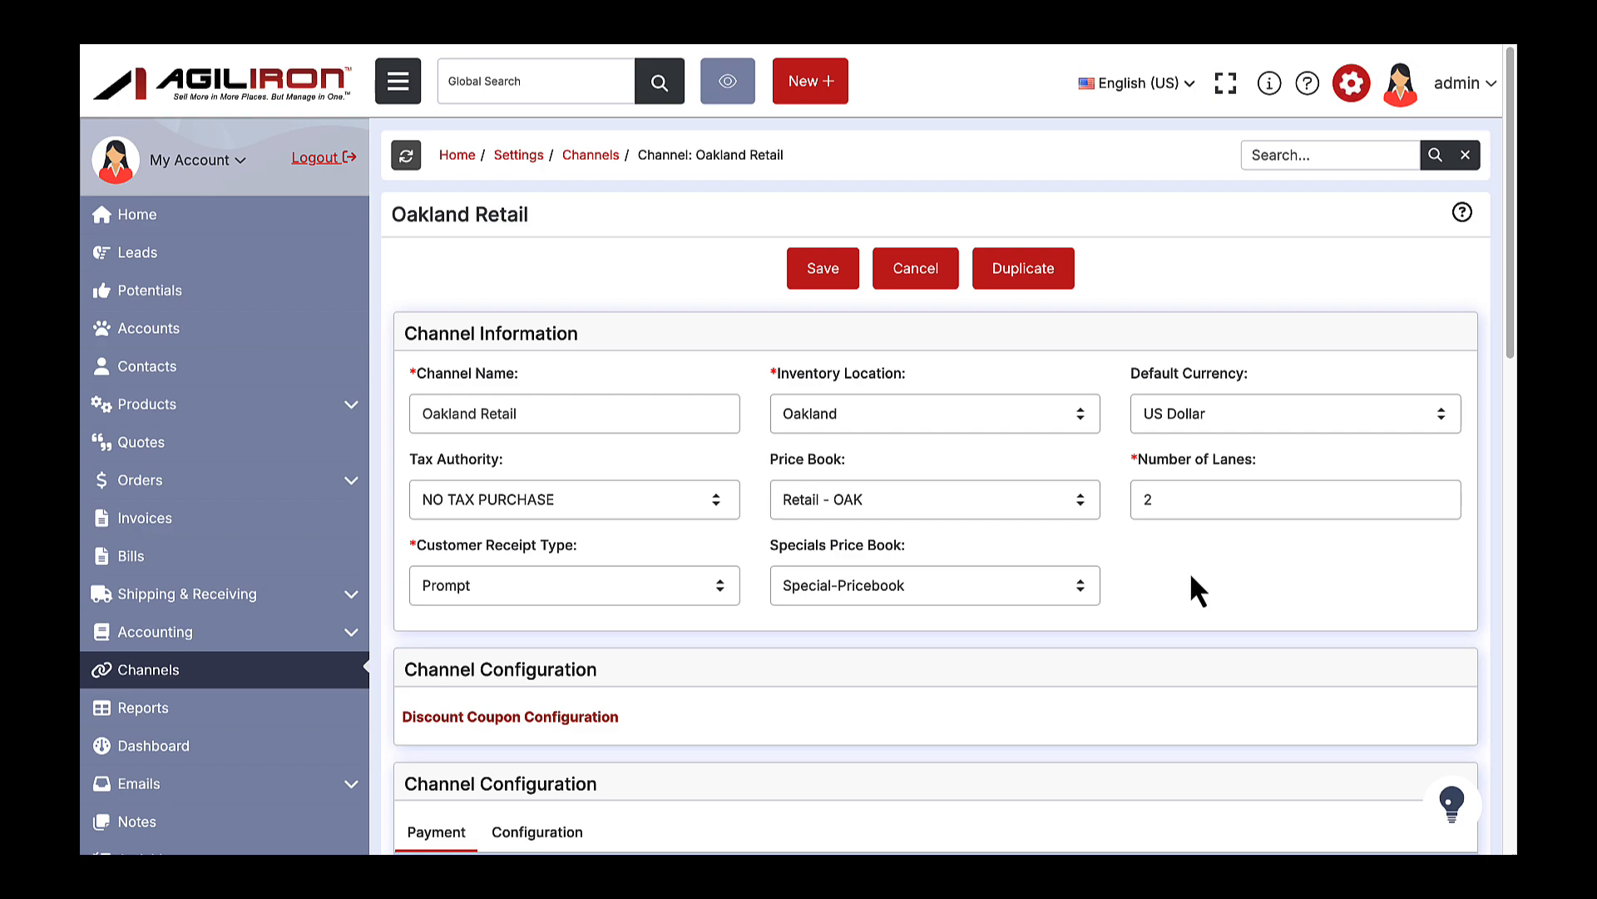
pyautogui.scroll(-1, 1191, 576)
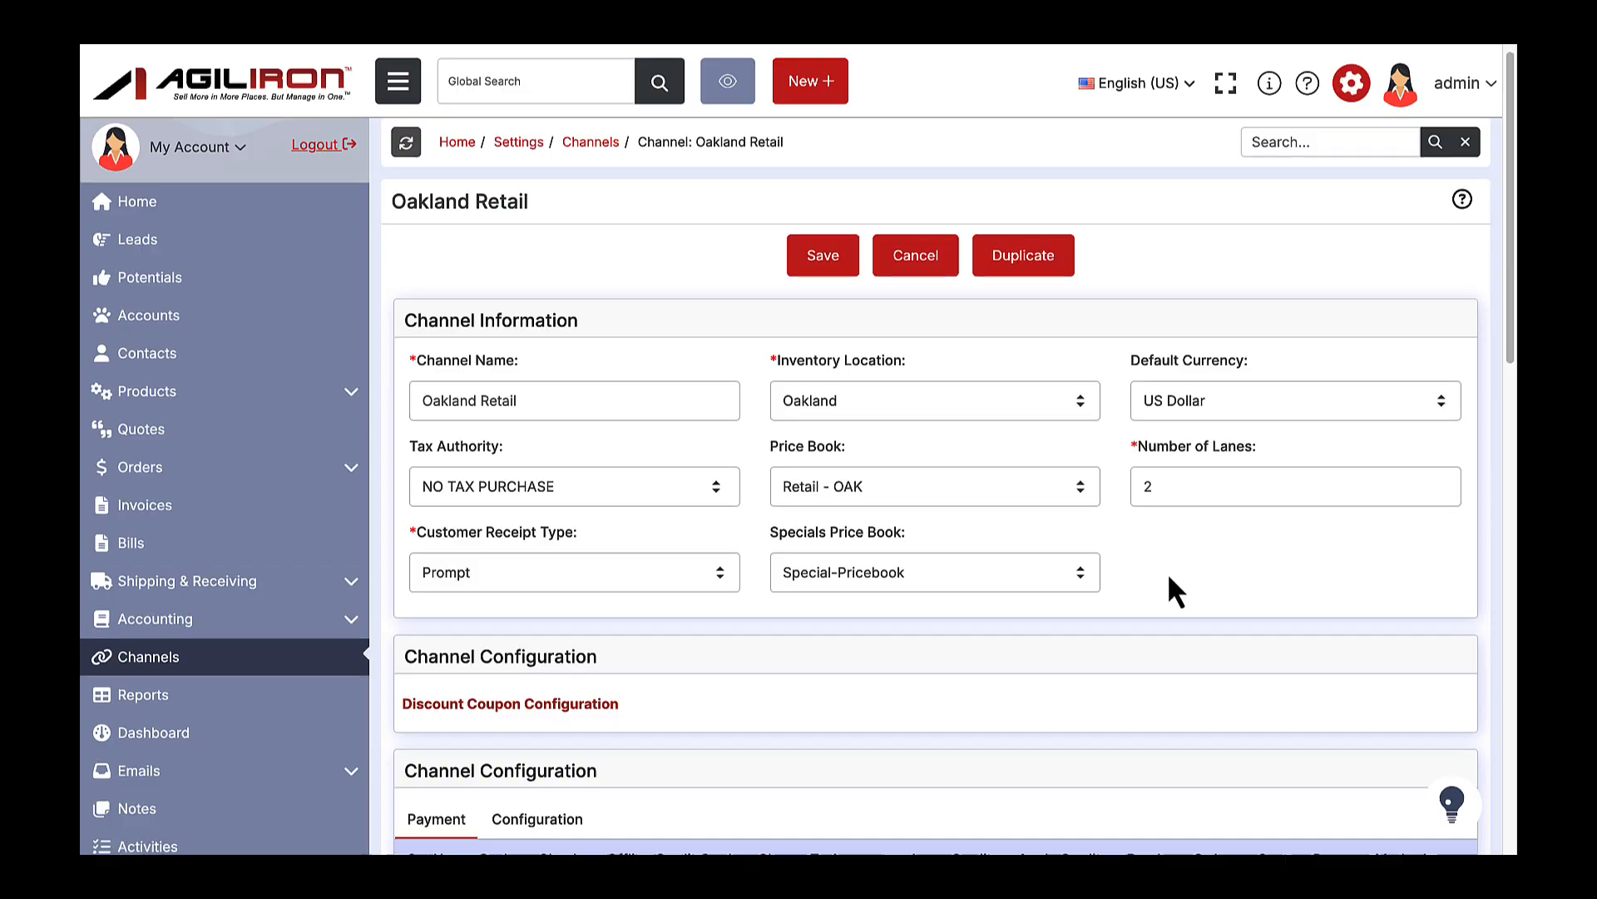
# - Examine the channel's tax authority, inventory location, price book, customer receipt type and specials price book options
pyautogui.click(620, 498)
pyautogui.click(776, 513)
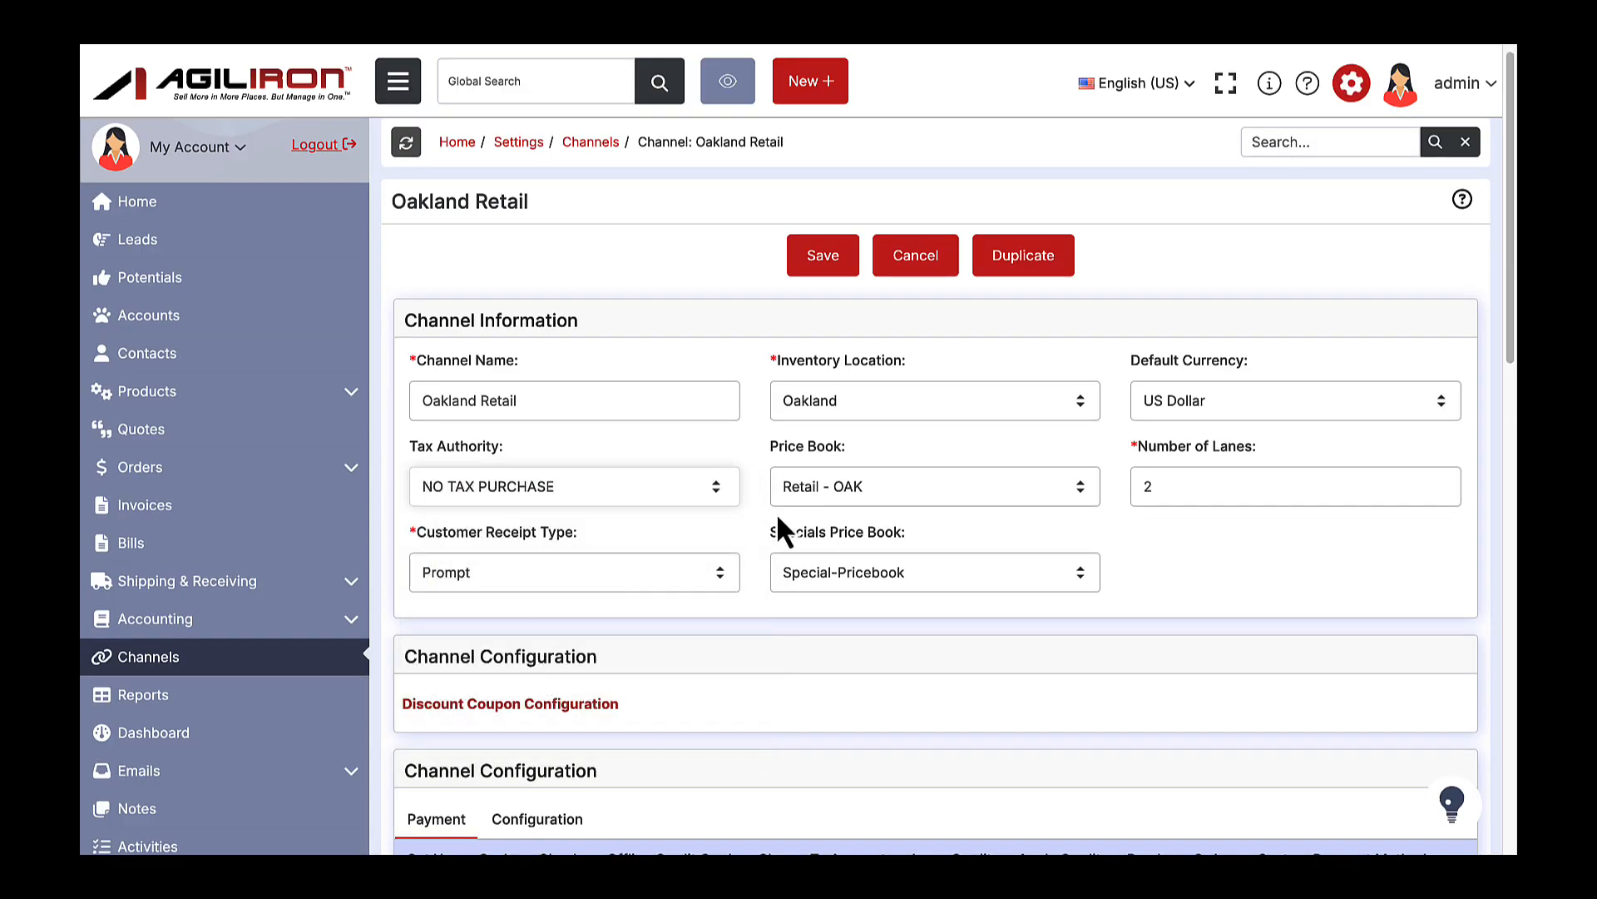
pyautogui.click(886, 412)
pyautogui.click(1061, 455)
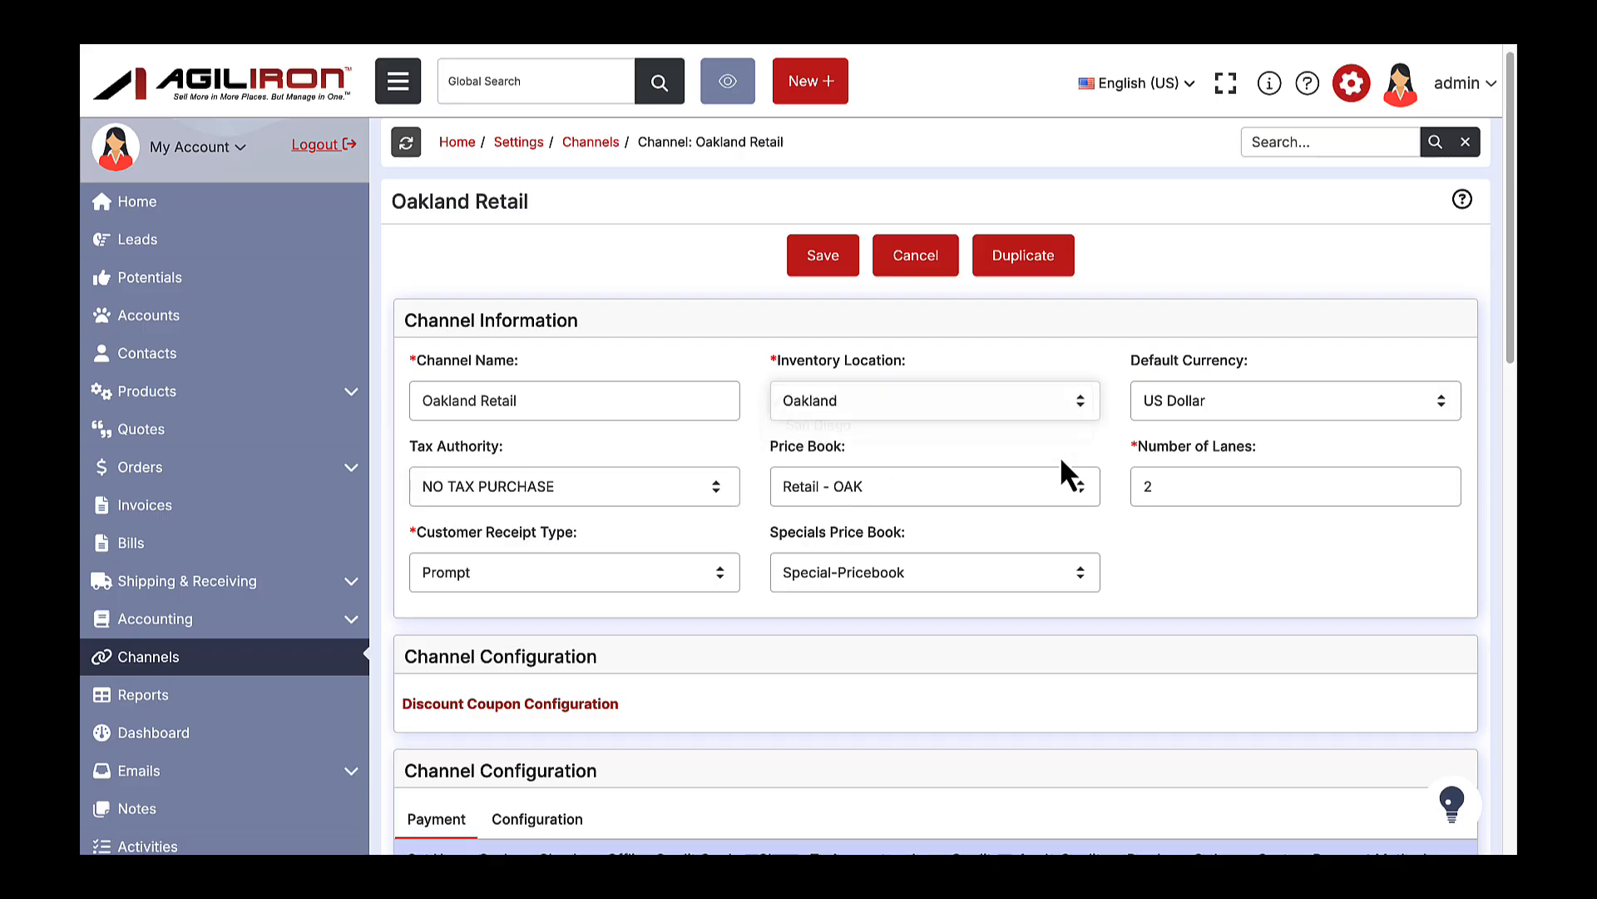
pyautogui.click(1025, 499)
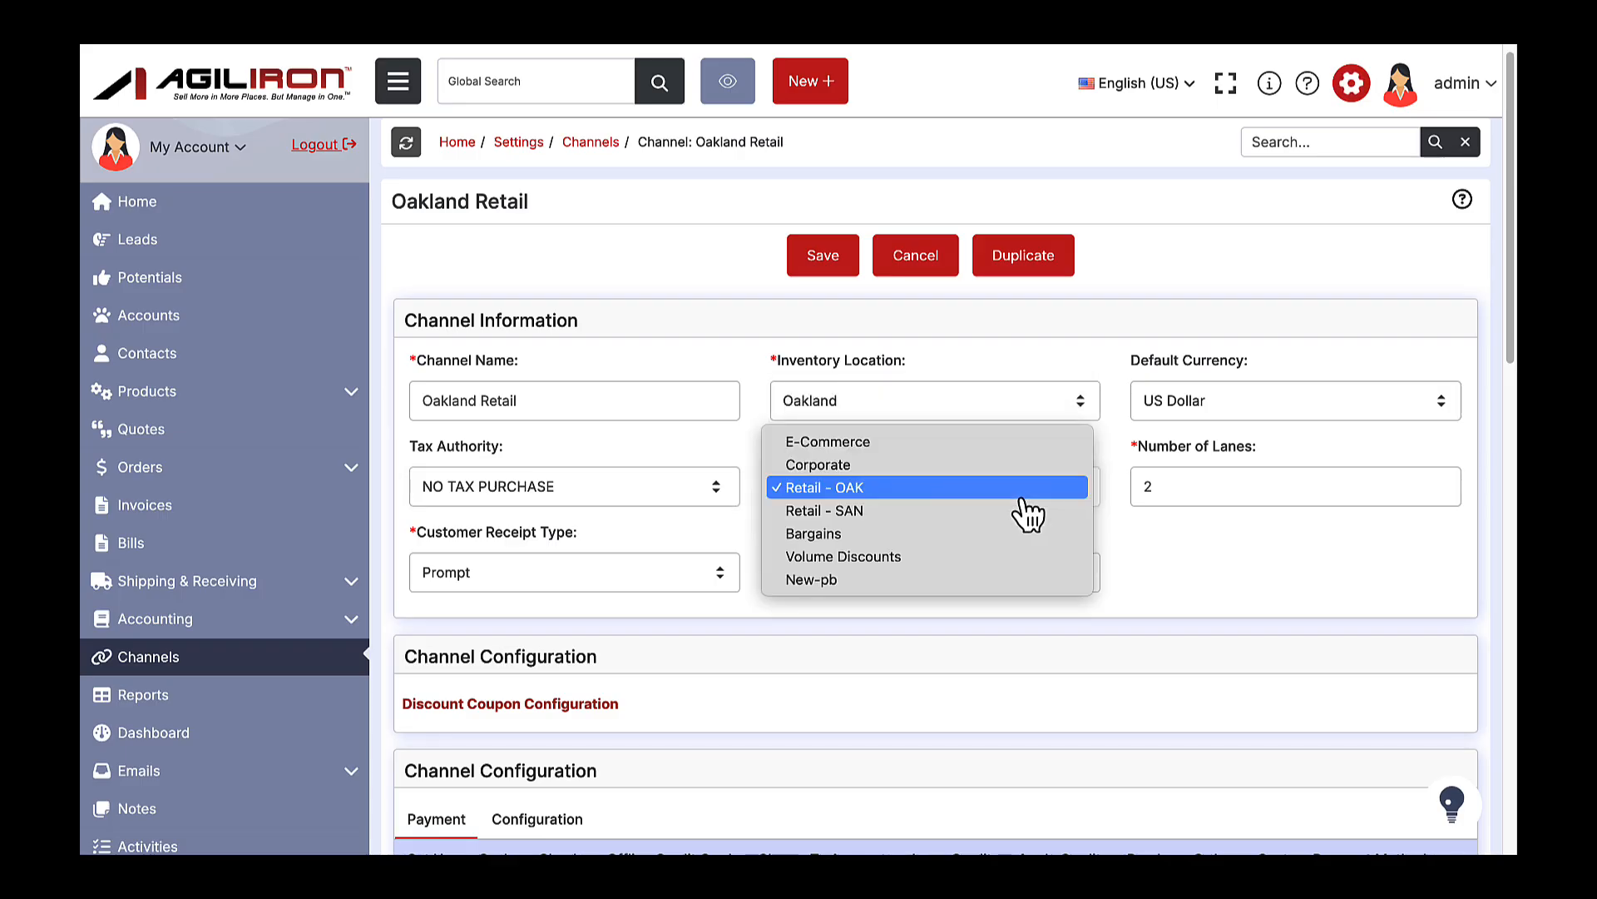
pyautogui.click(1156, 526)
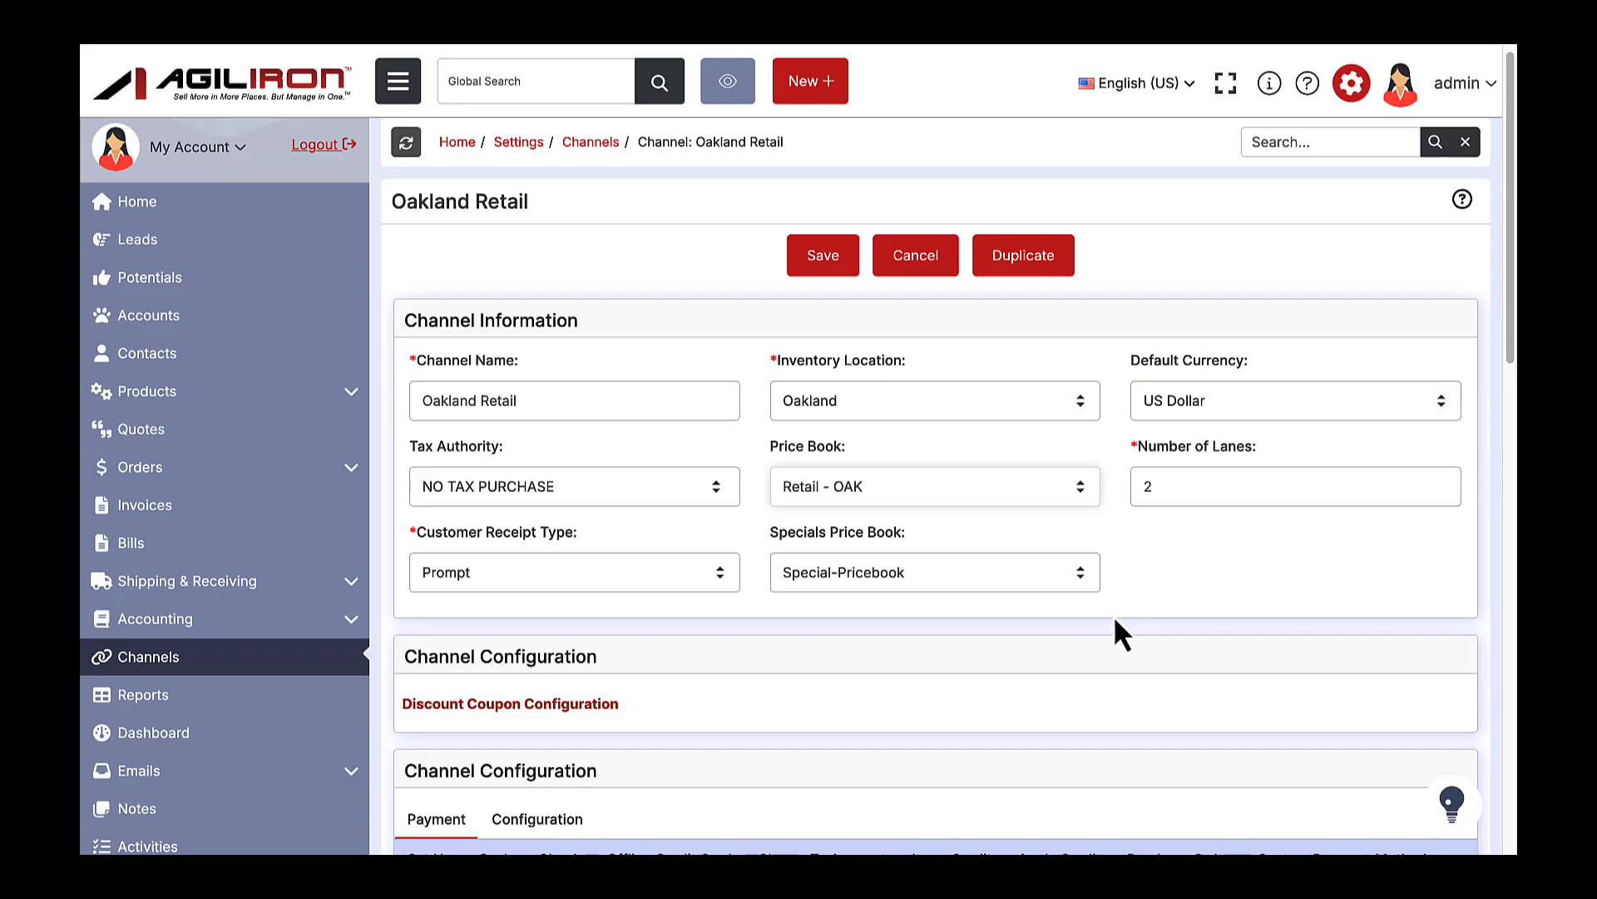
pyautogui.click(642, 588)
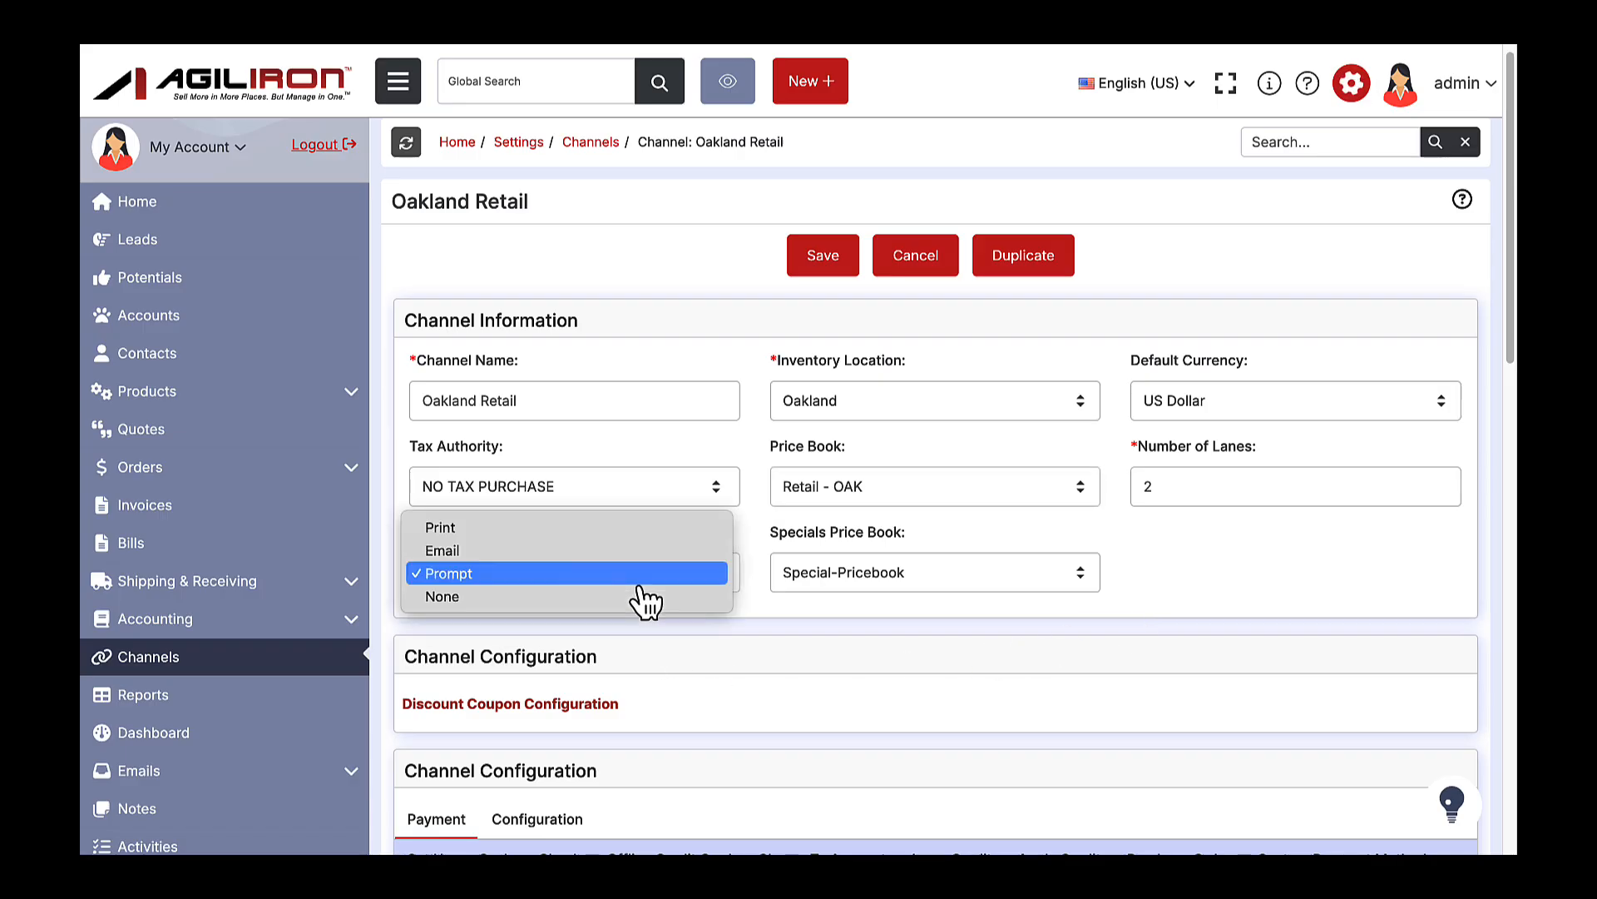
pyautogui.click(587, 574)
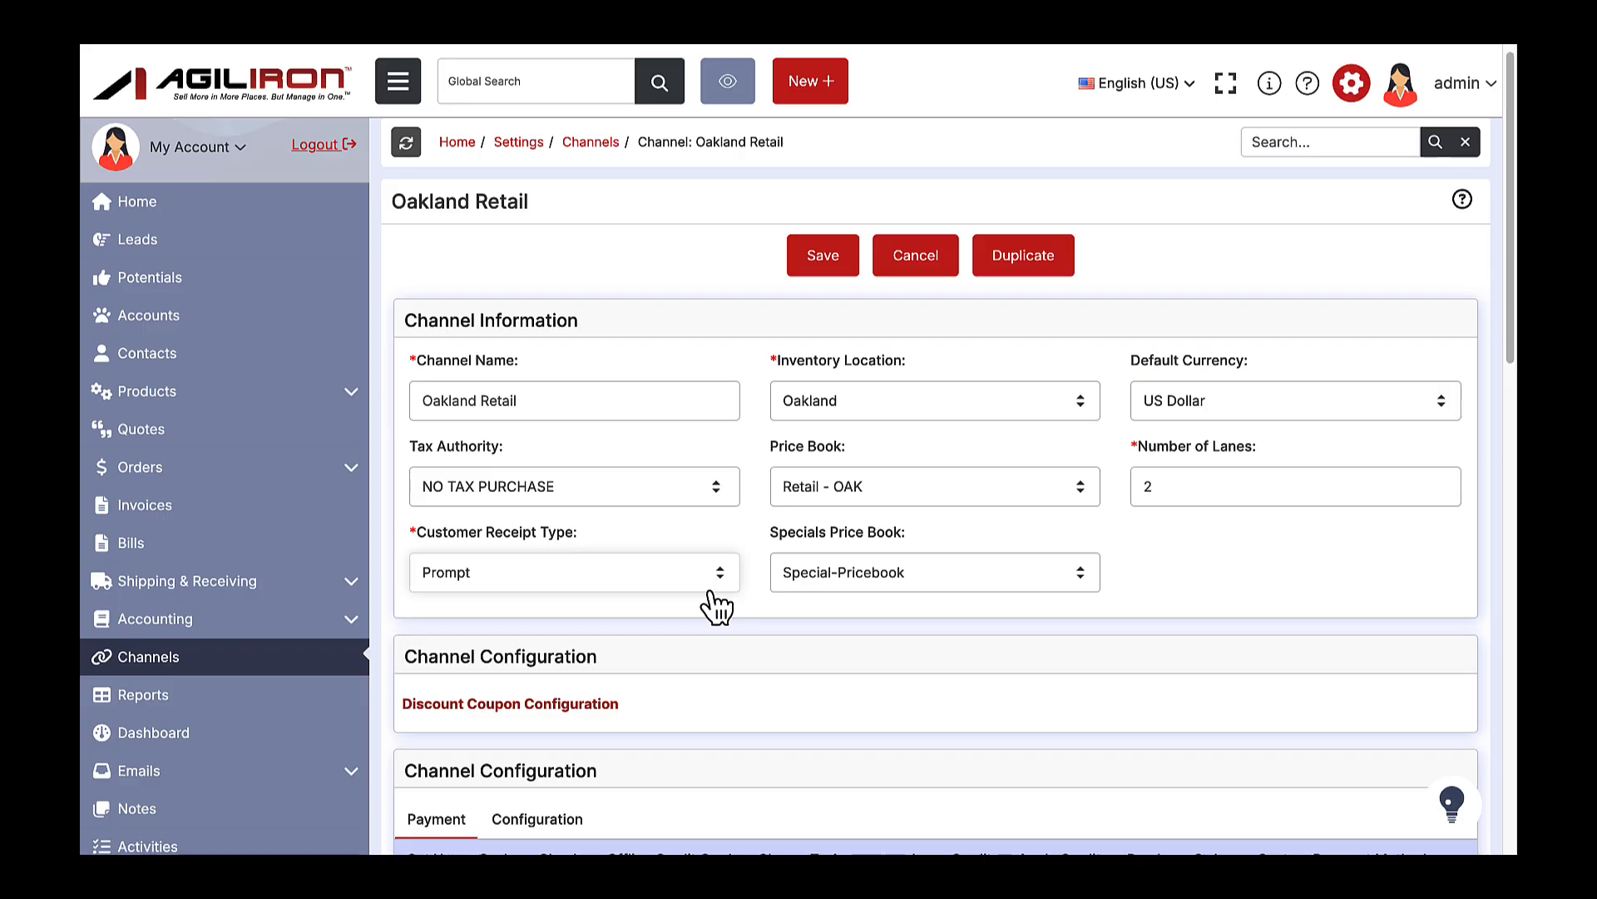
pyautogui.click(827, 584)
pyautogui.scroll(-1, 892, 707)
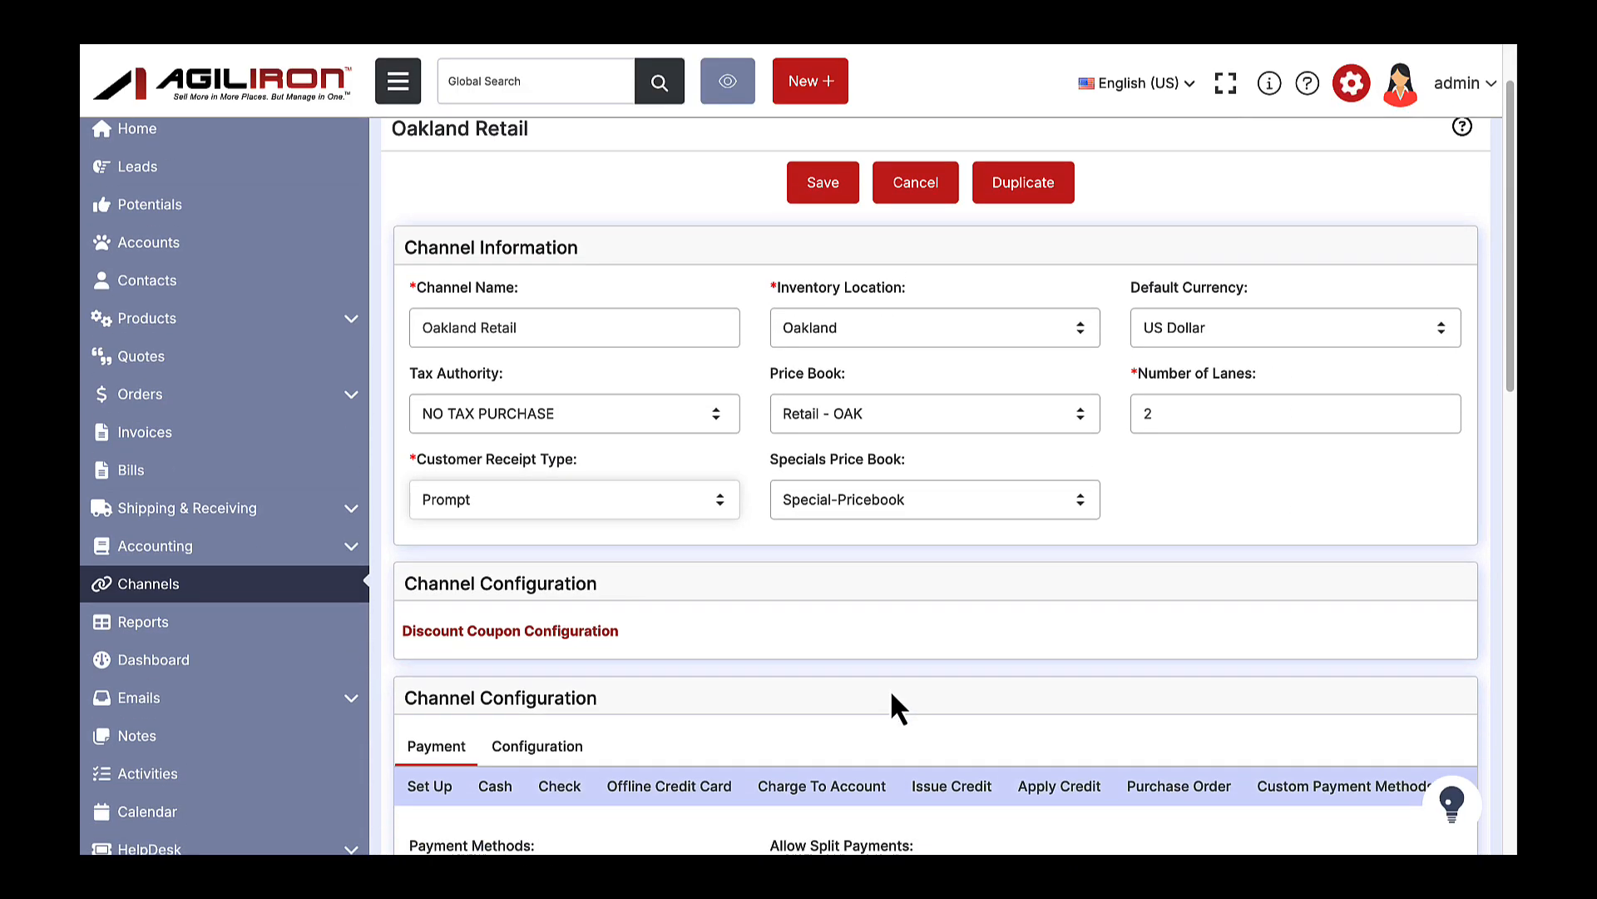
pyautogui.scroll(-1, 896, 706)
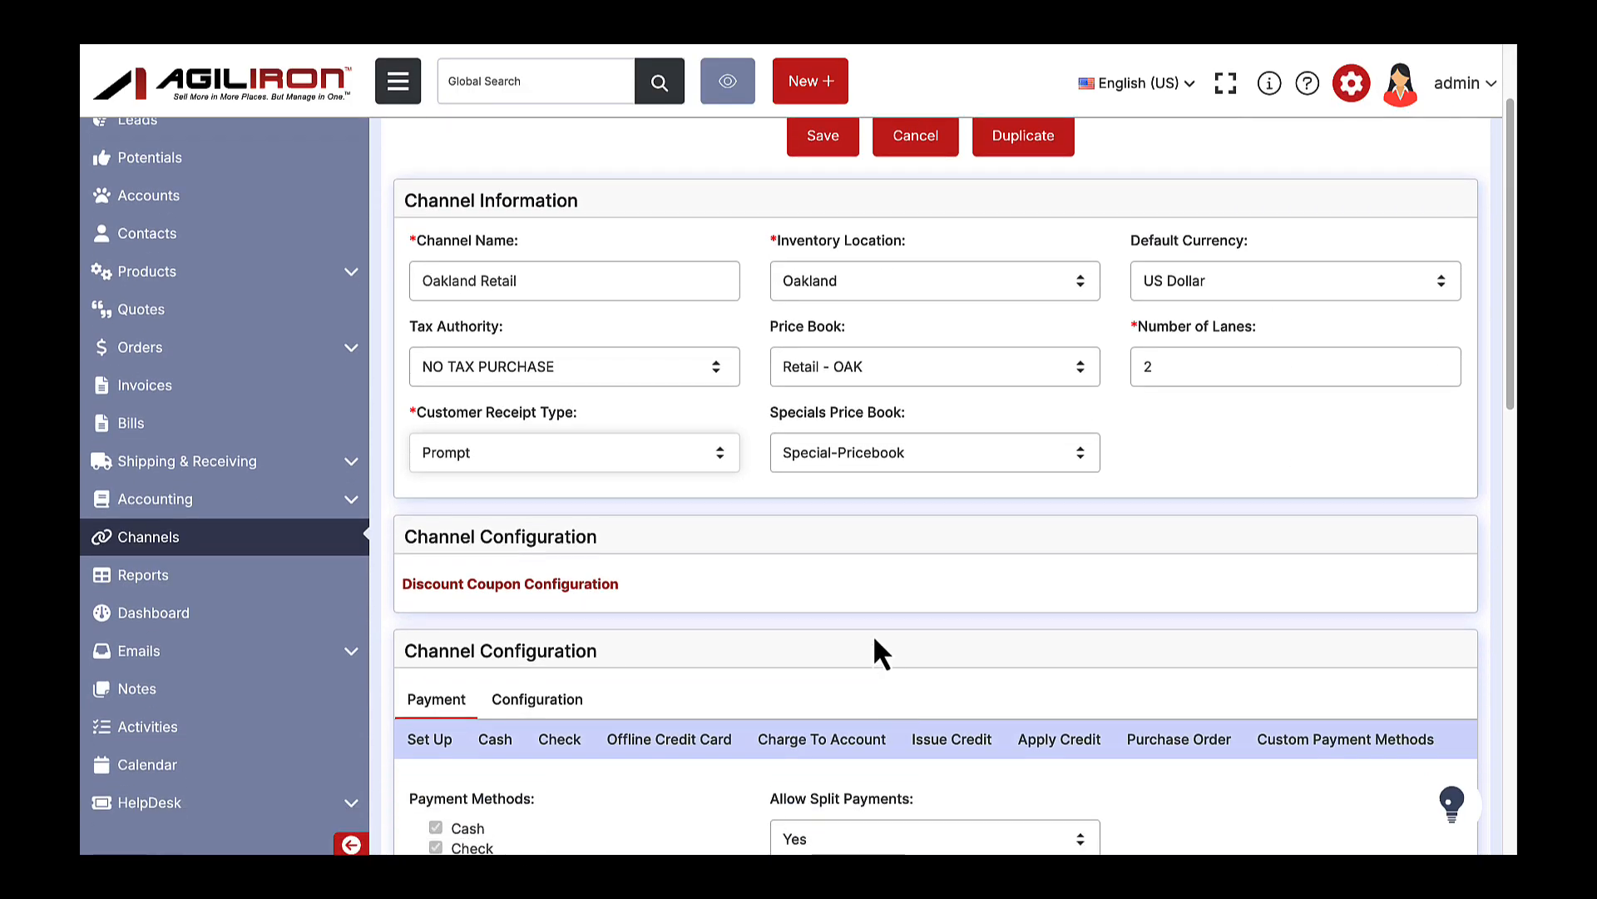
# - Create a new discount coupon for the channel with the coupon code Spring
pyautogui.click(537, 586)
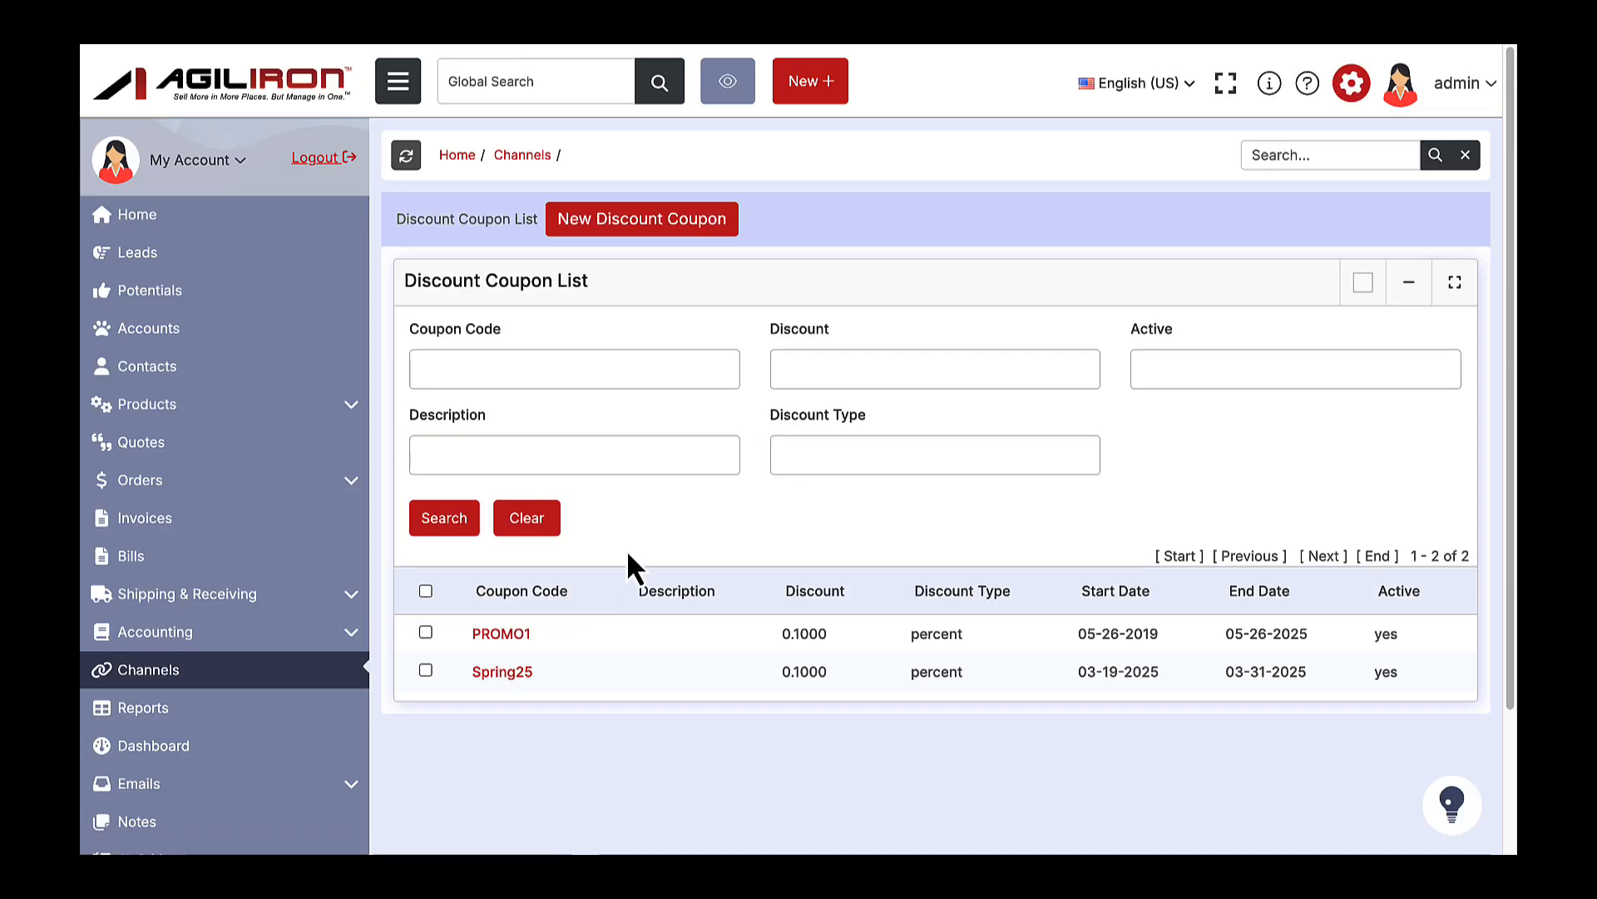
pyautogui.click(644, 230)
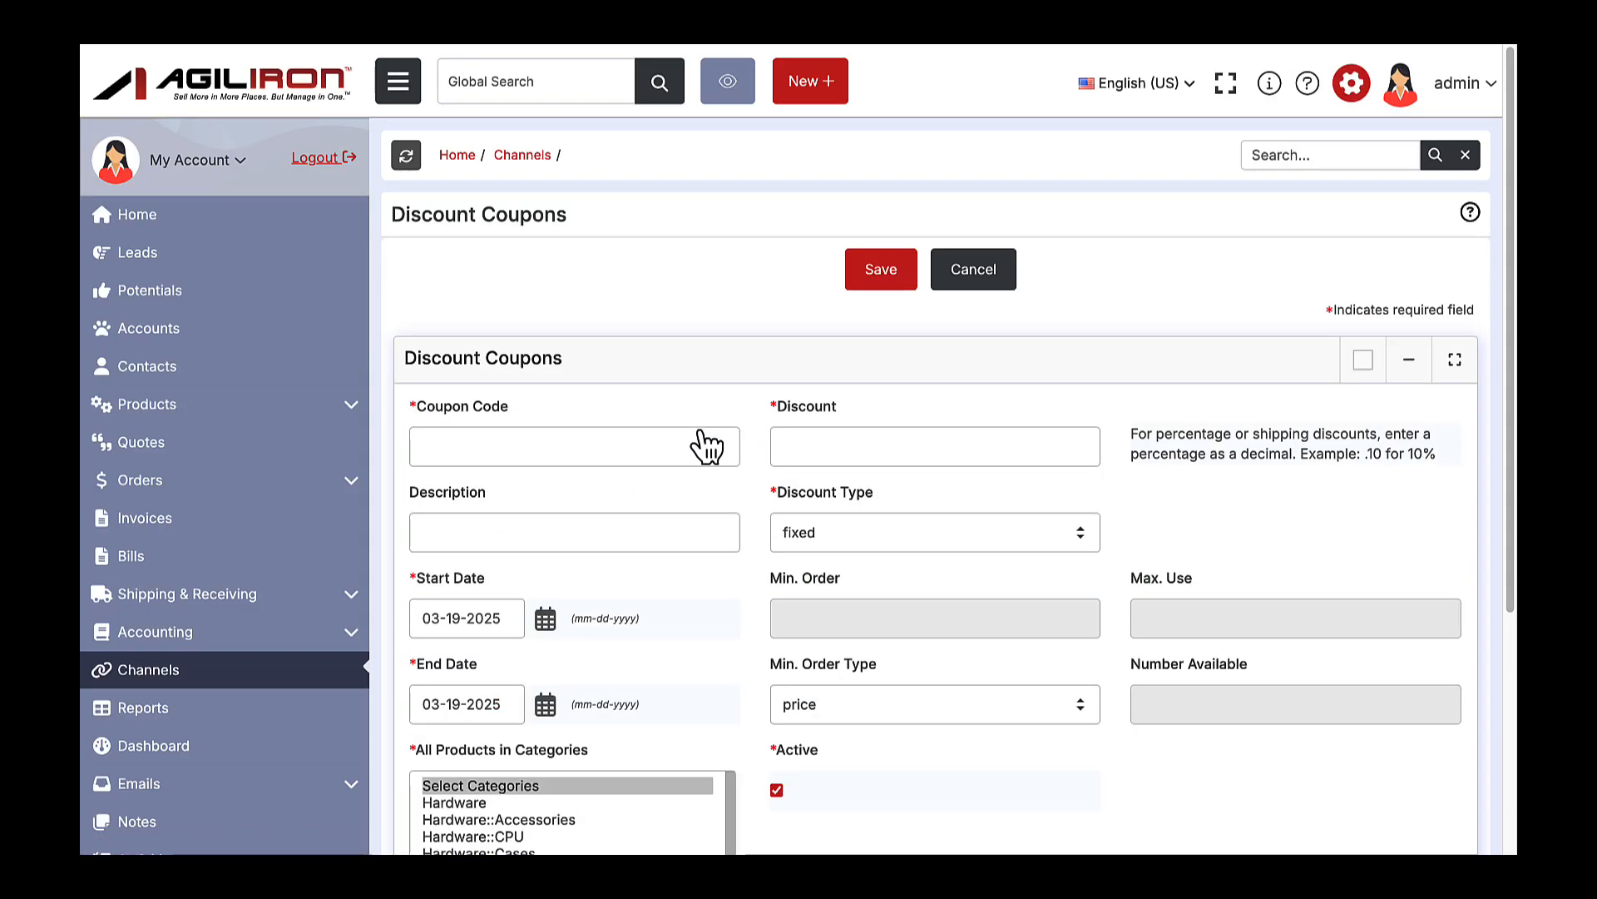
pyautogui.click(516, 456)
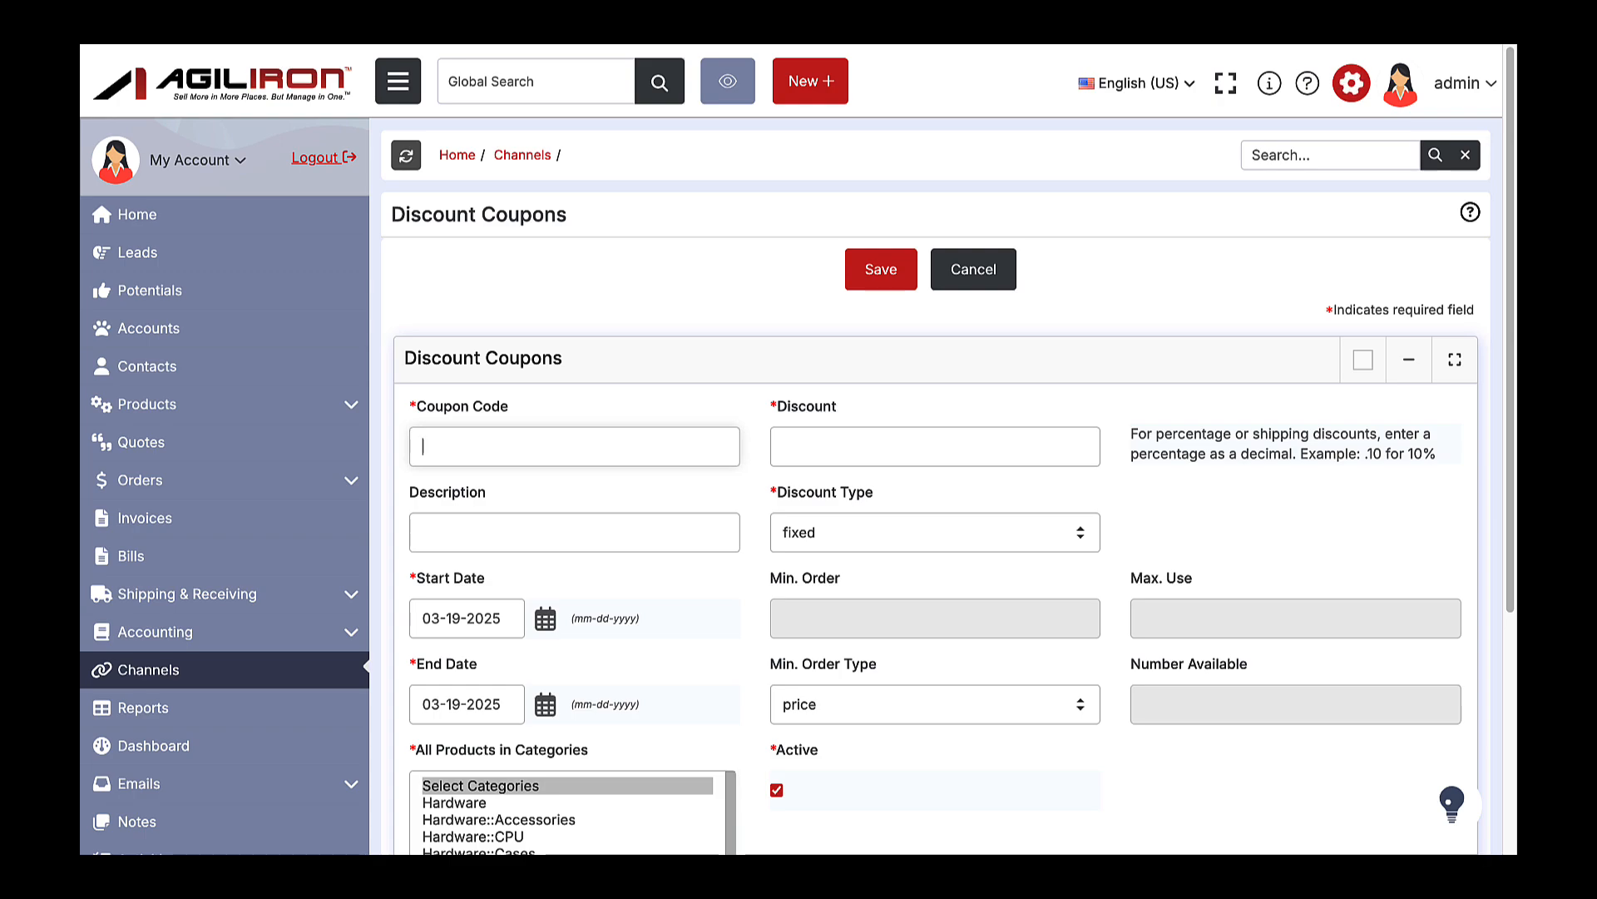
pyautogui.write('Spring')
# - Set the coupon's discount type to percent and its discount to .10
pyautogui.click(905, 543)
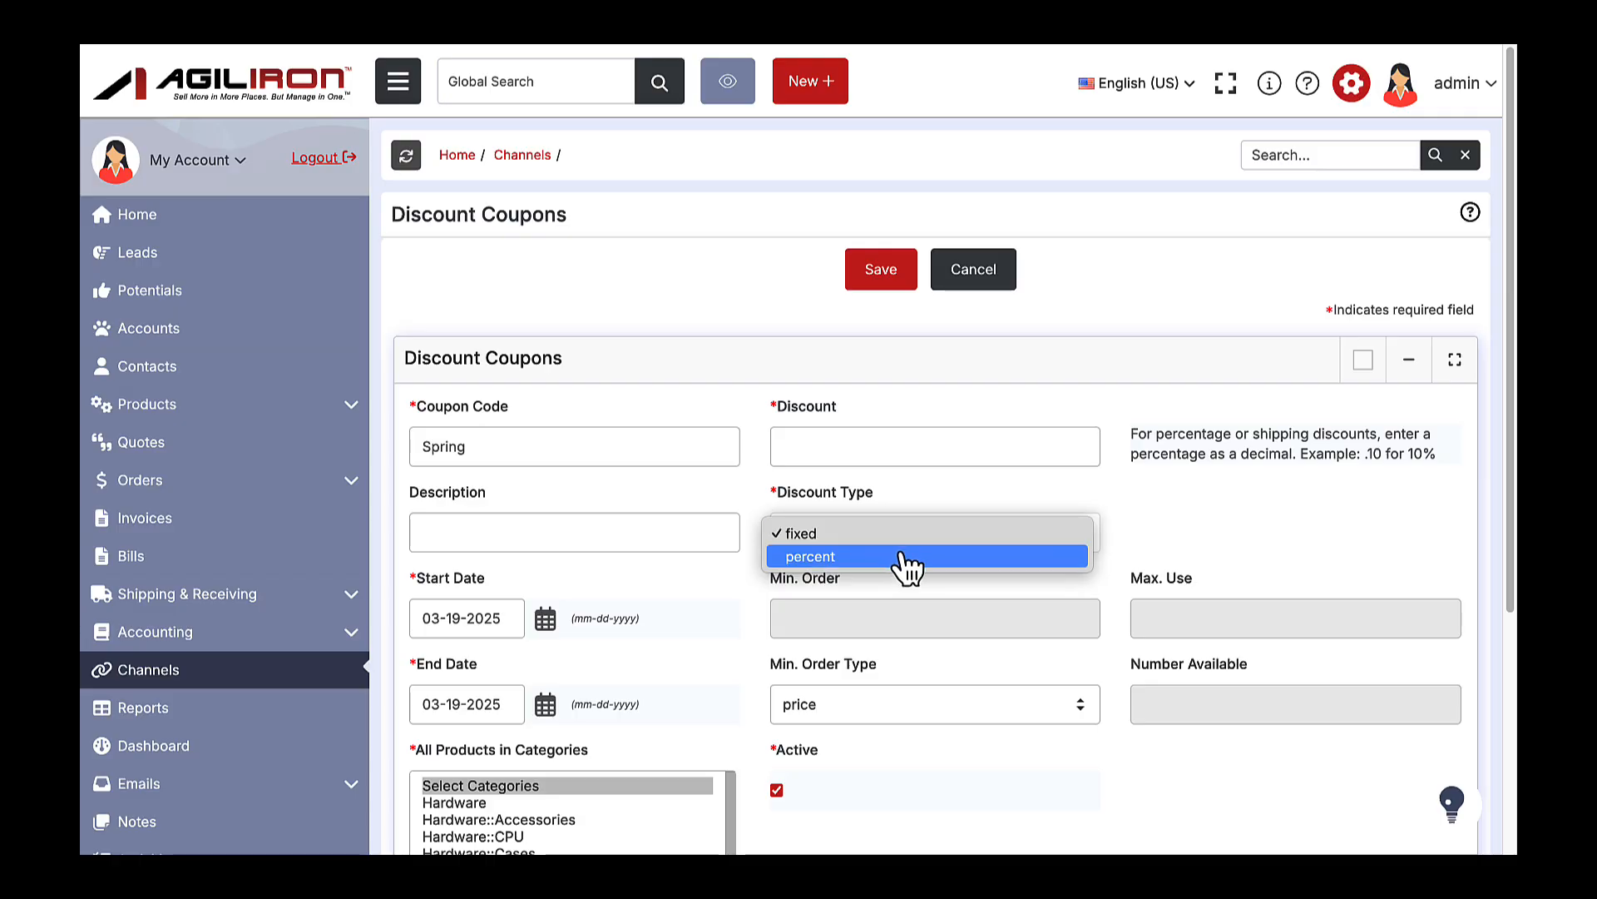
pyautogui.click(907, 559)
pyautogui.click(887, 464)
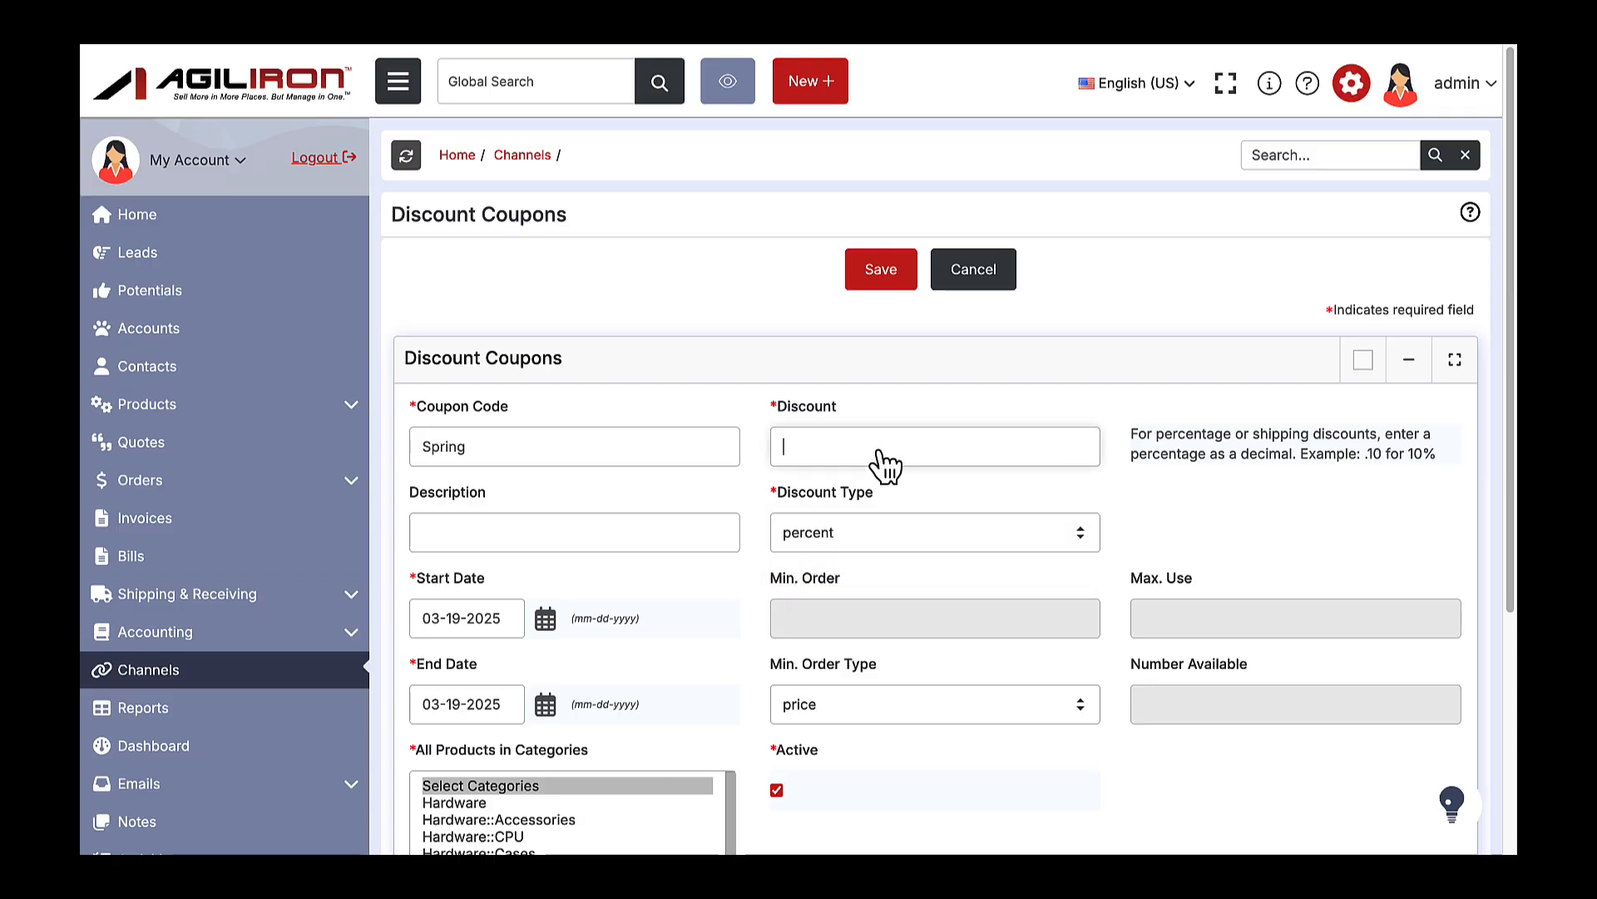
pyautogui.write('10')
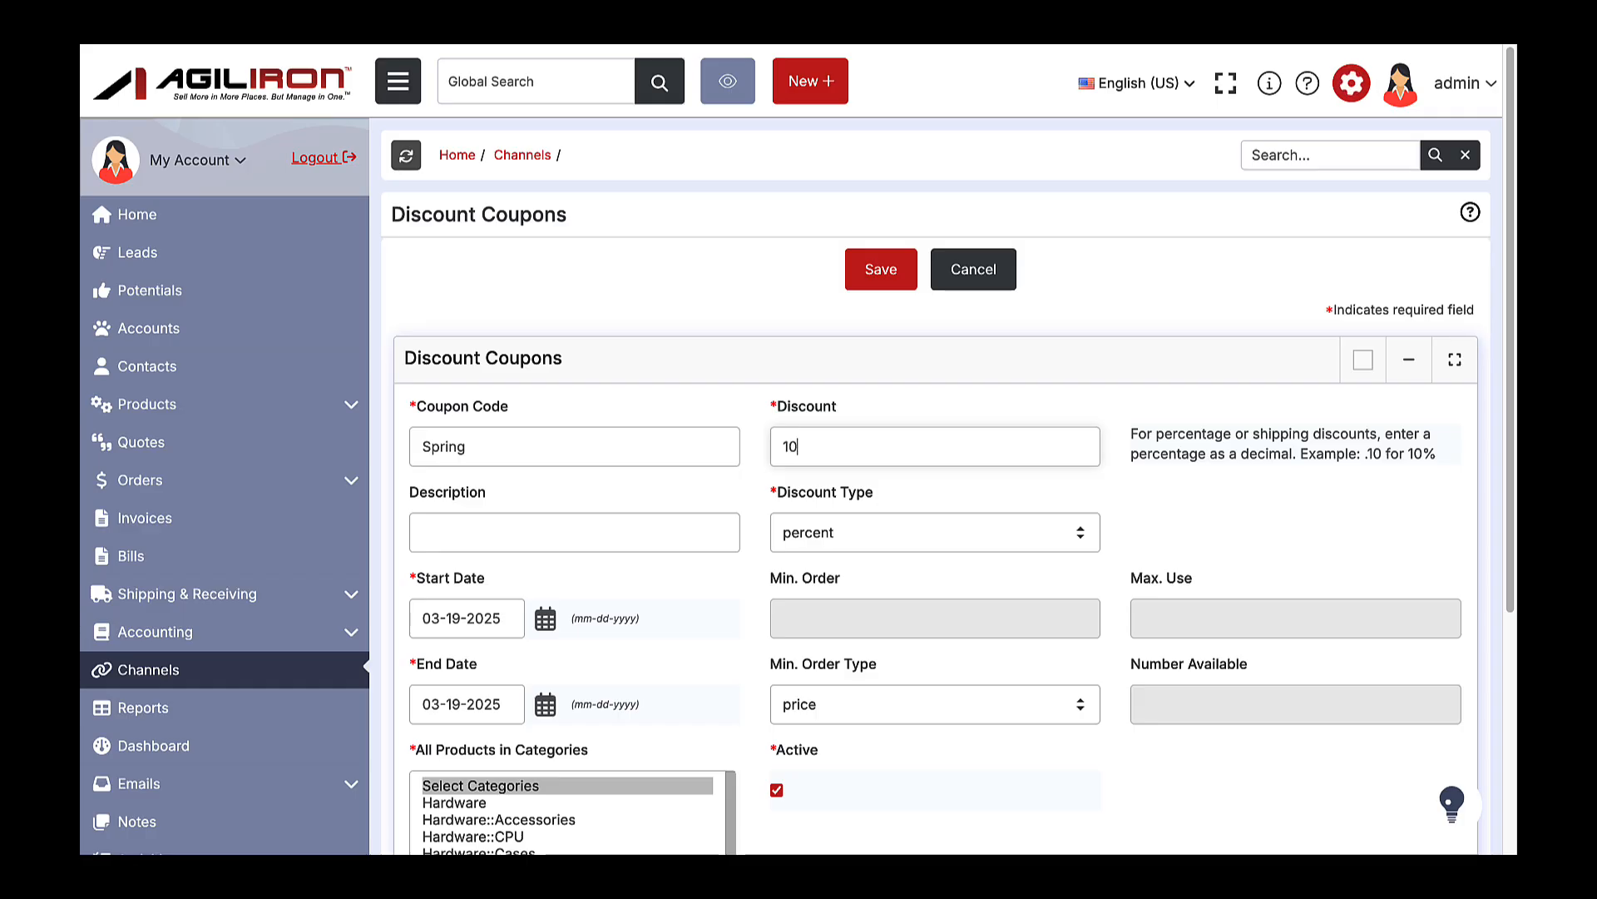
pyautogui.click(788, 454)
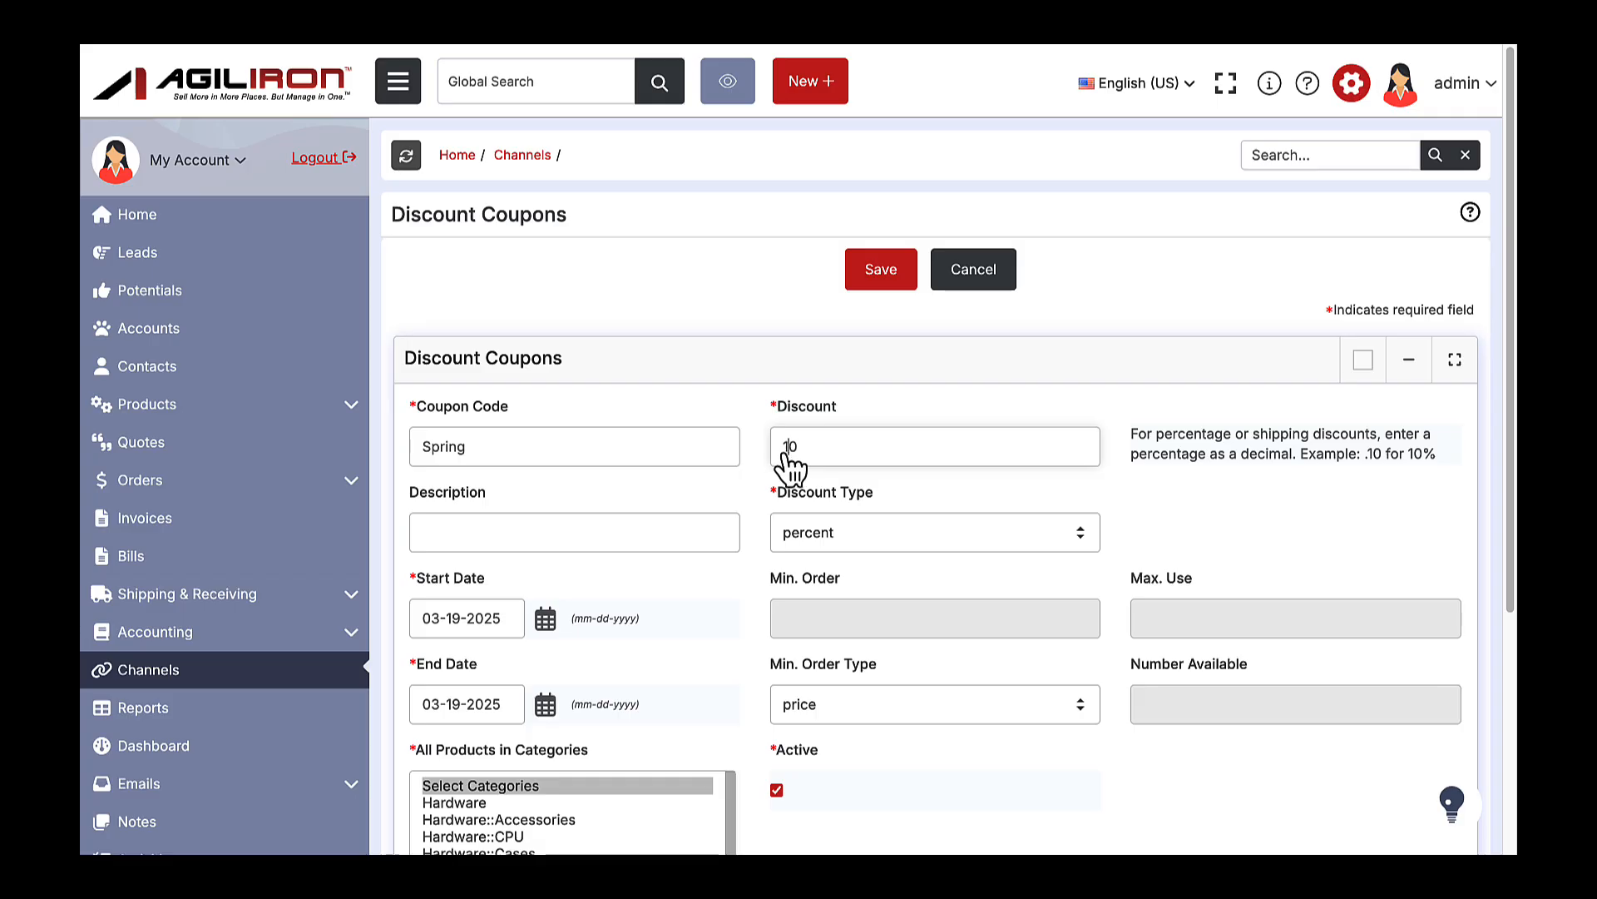
pyautogui.write('.')
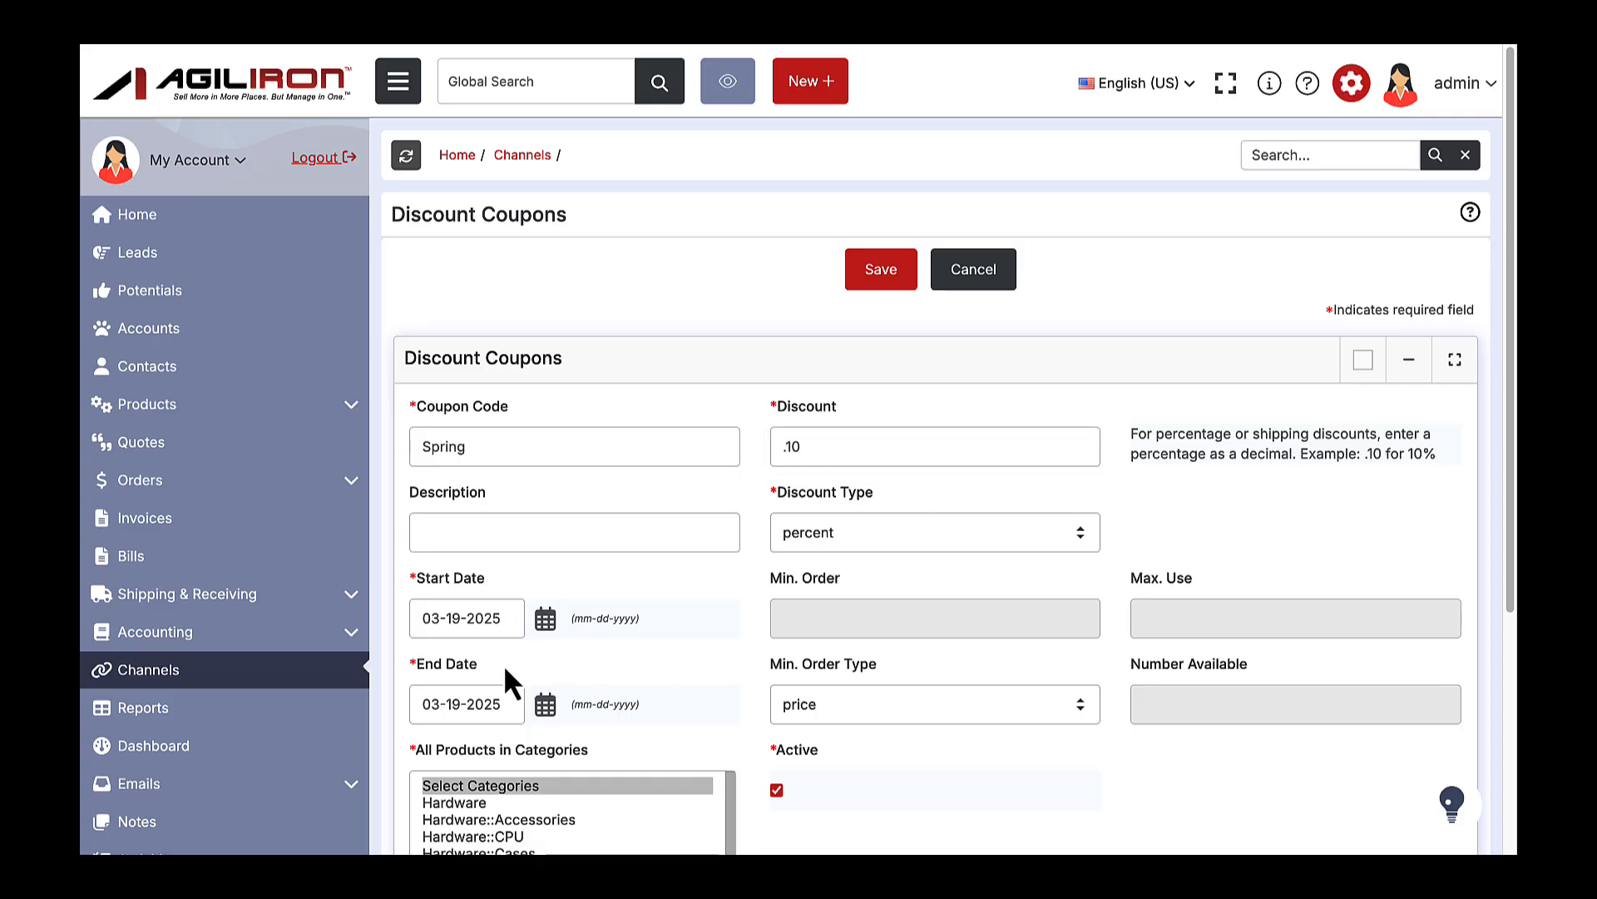
# - Set the coupon's end date to 03-31-2025
pyautogui.scroll(-1, 543, 657)
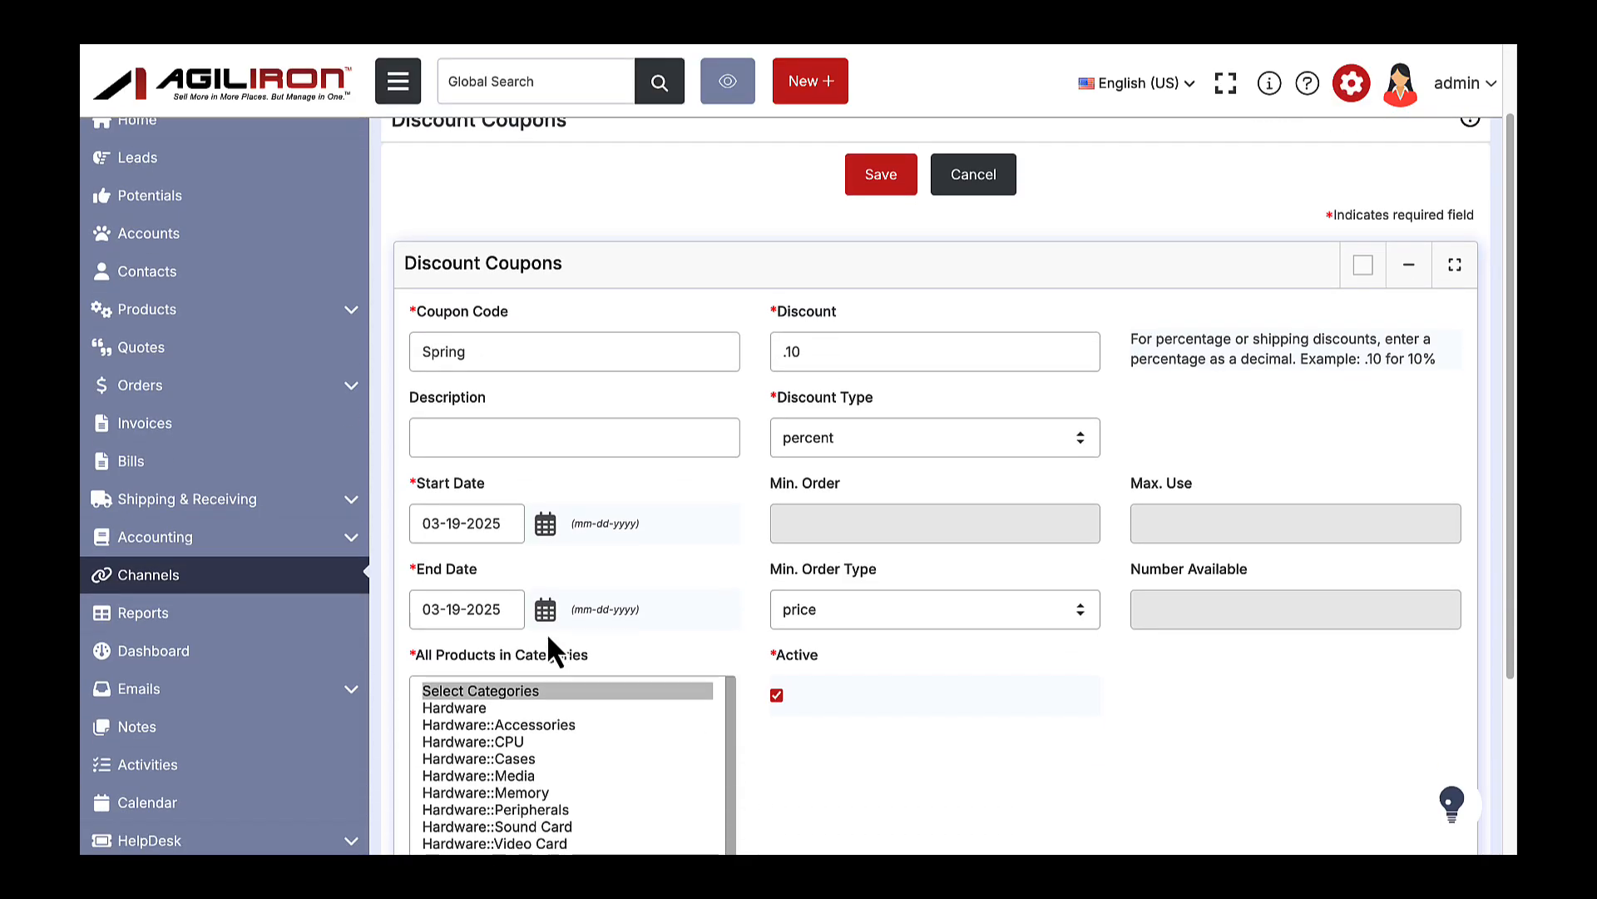
pyautogui.click(547, 616)
pyautogui.scroll(-3, 507, 732)
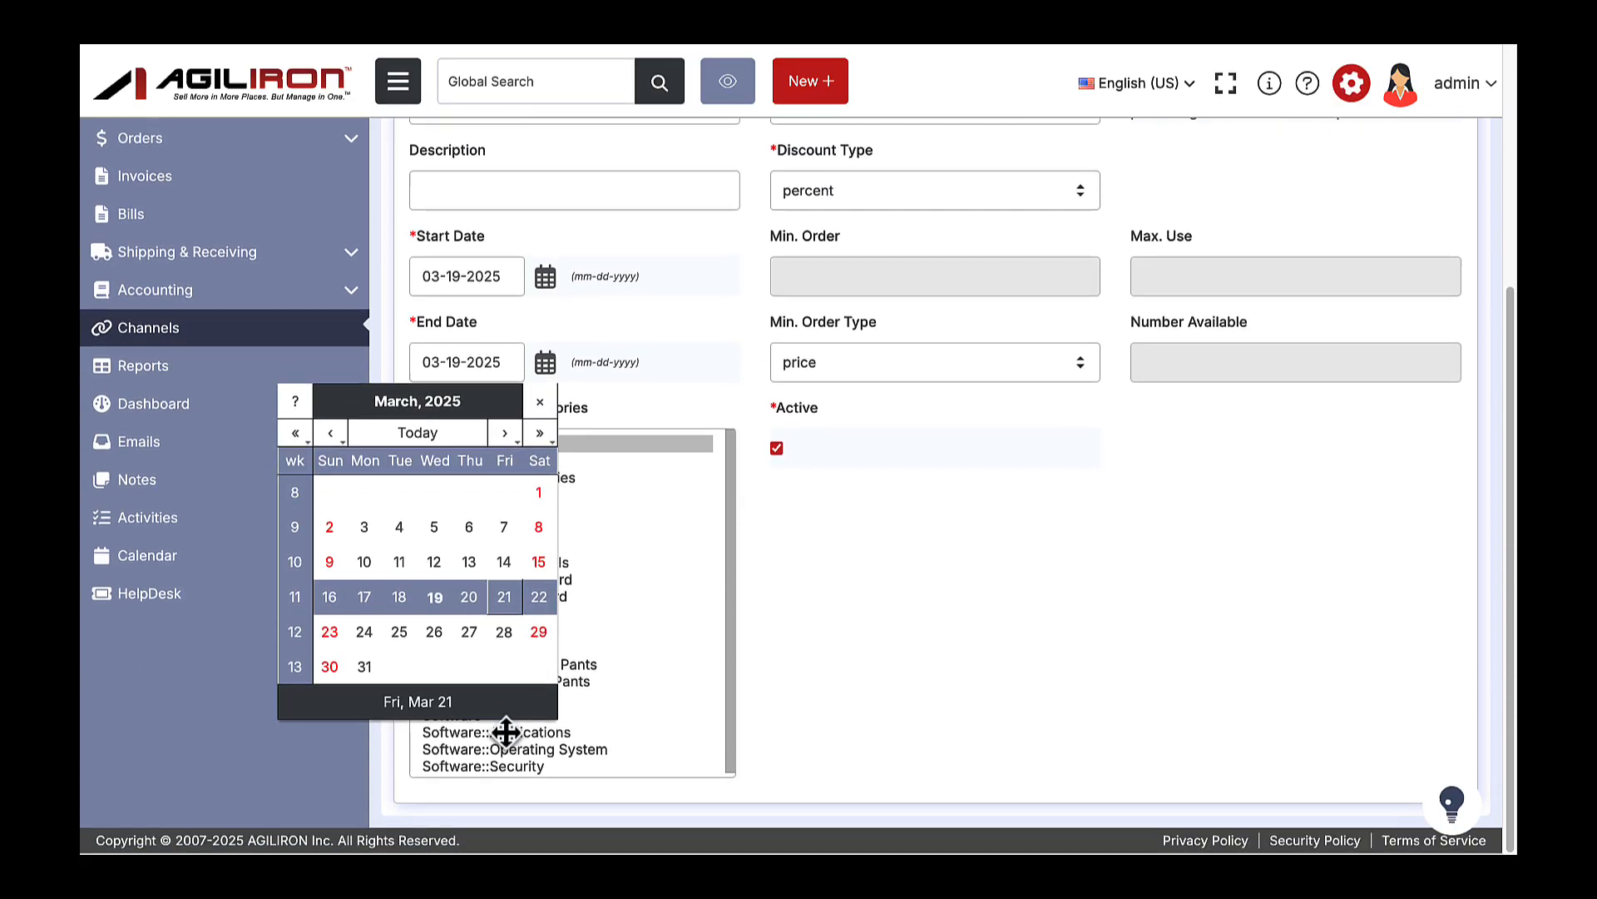
pyautogui.click(356, 659)
pyautogui.scroll(1, 870, 528)
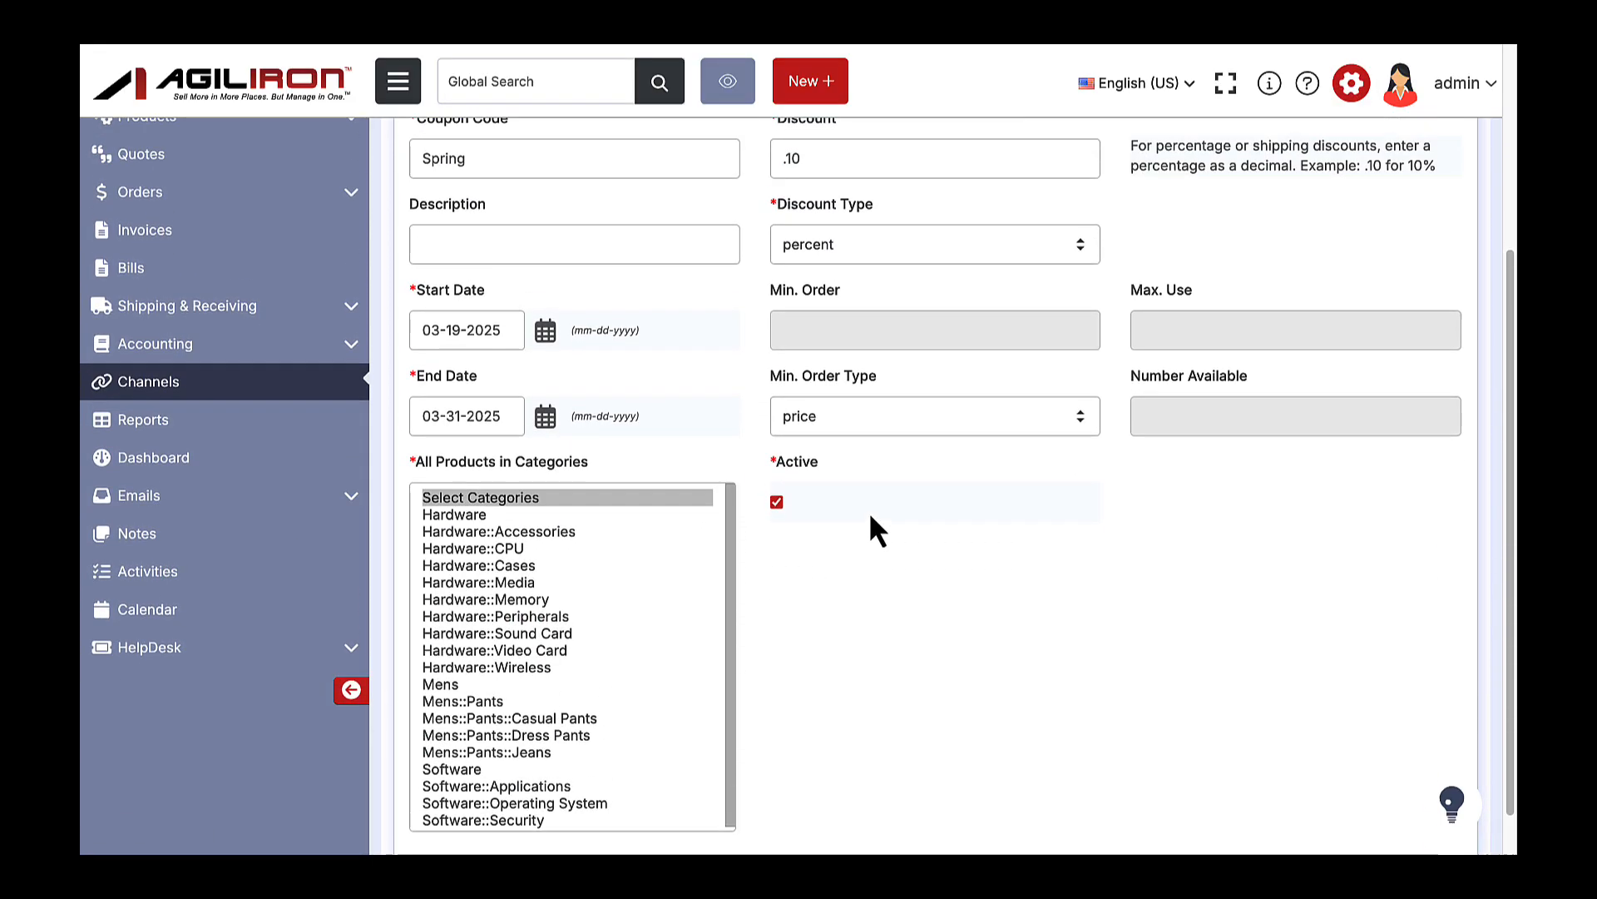
# - Check the coupon's product categories and Active setting, and save the coupon
pyautogui.scroll(-1, 817, 574)
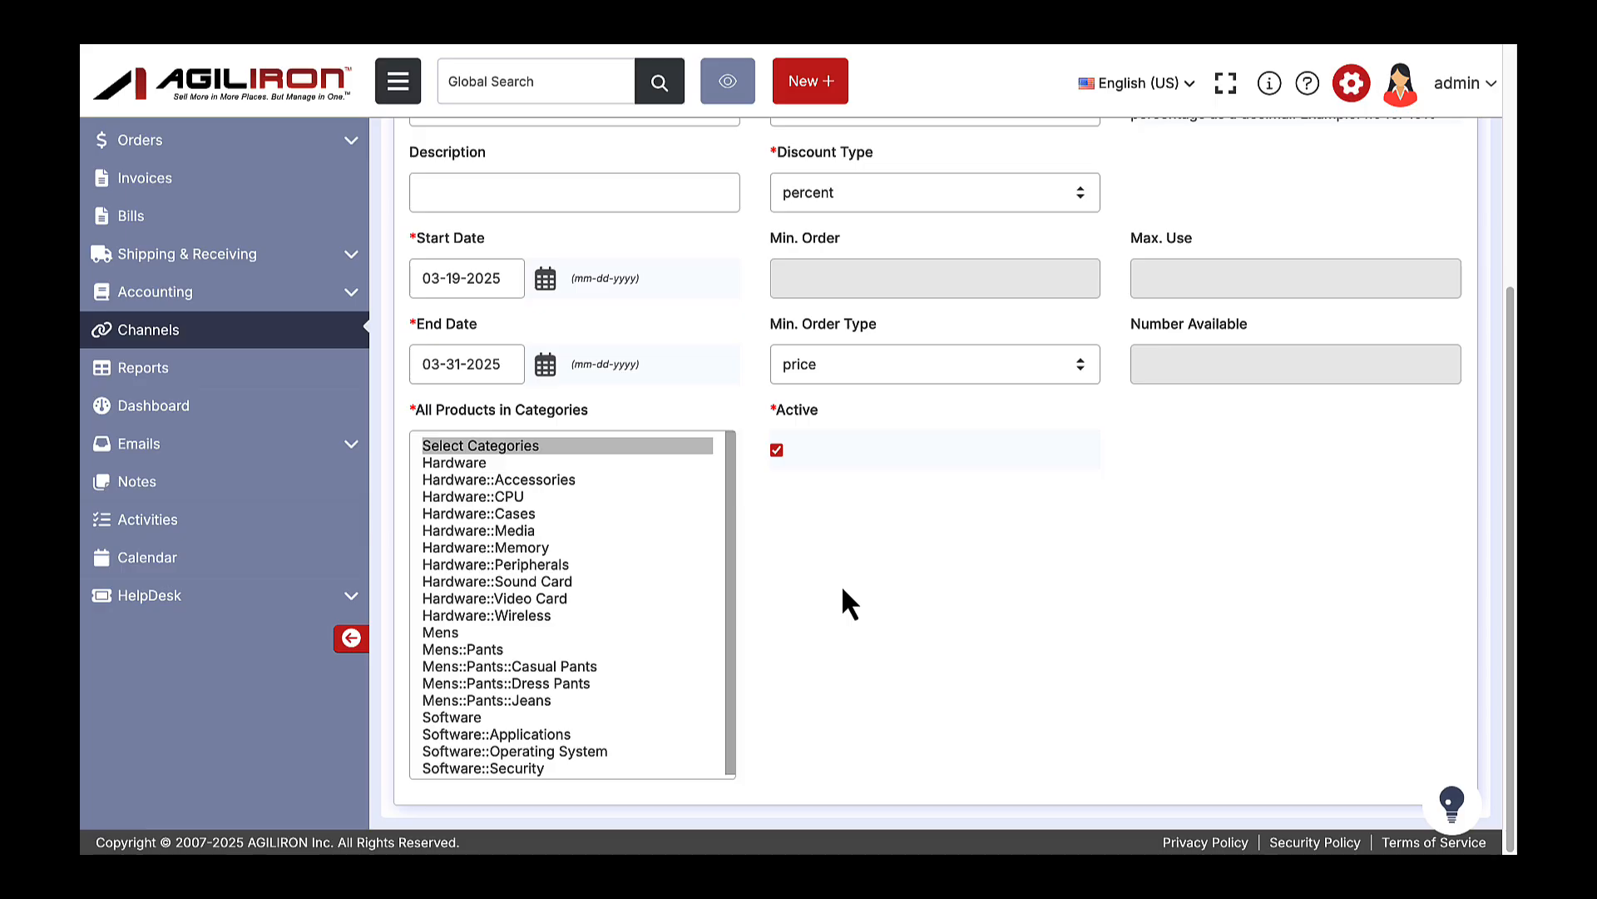
pyautogui.scroll(1, 843, 591)
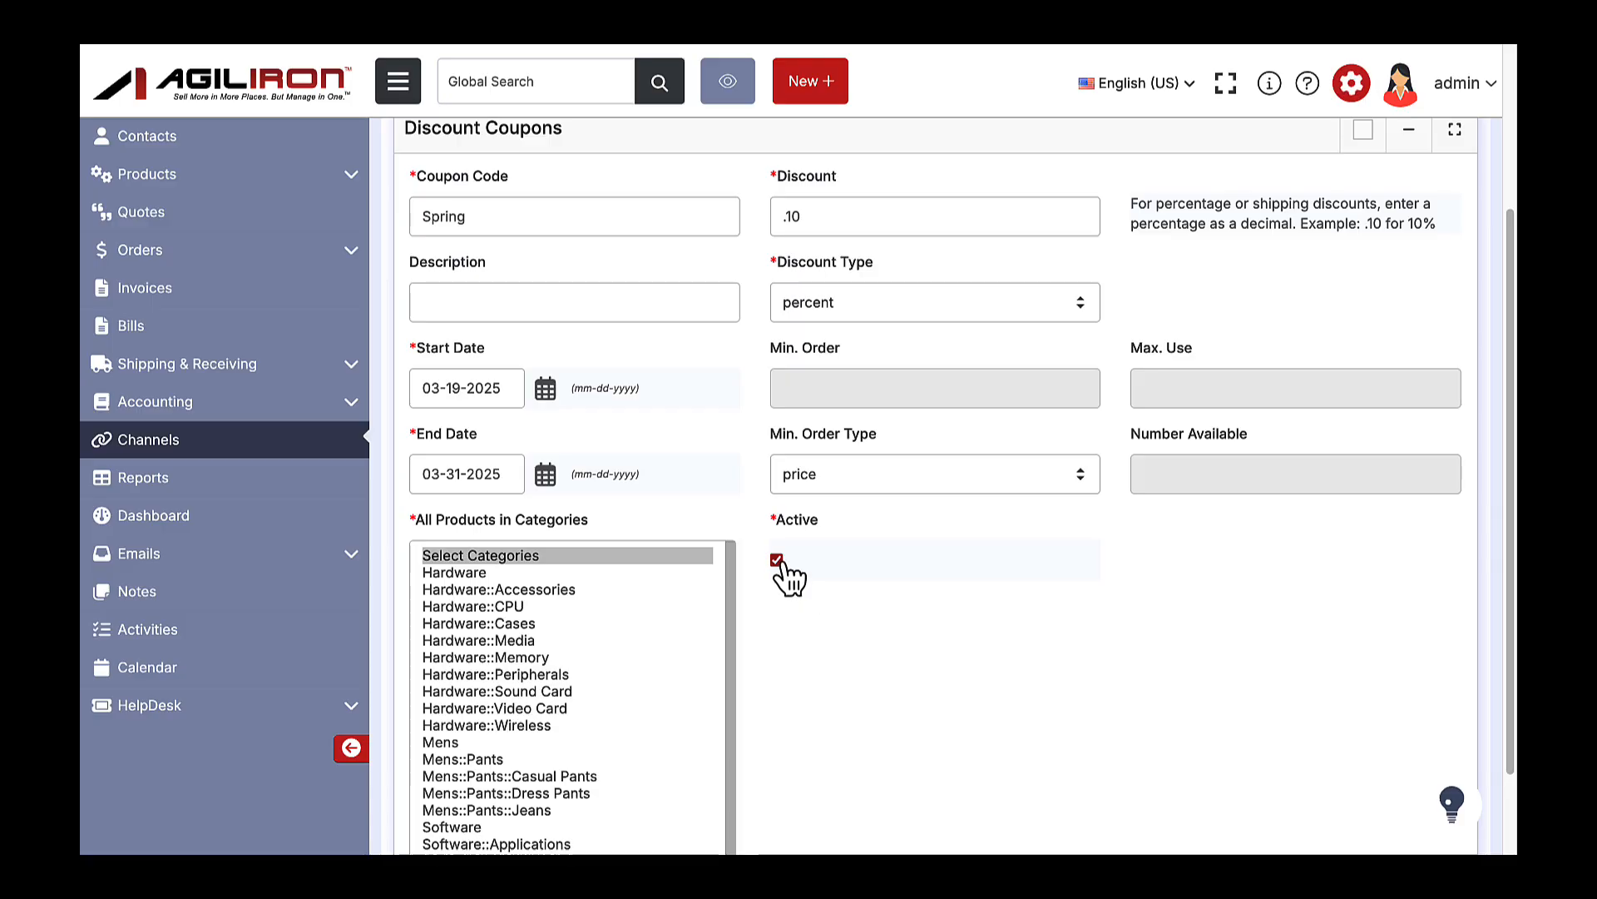
pyautogui.scroll(2, 843, 568)
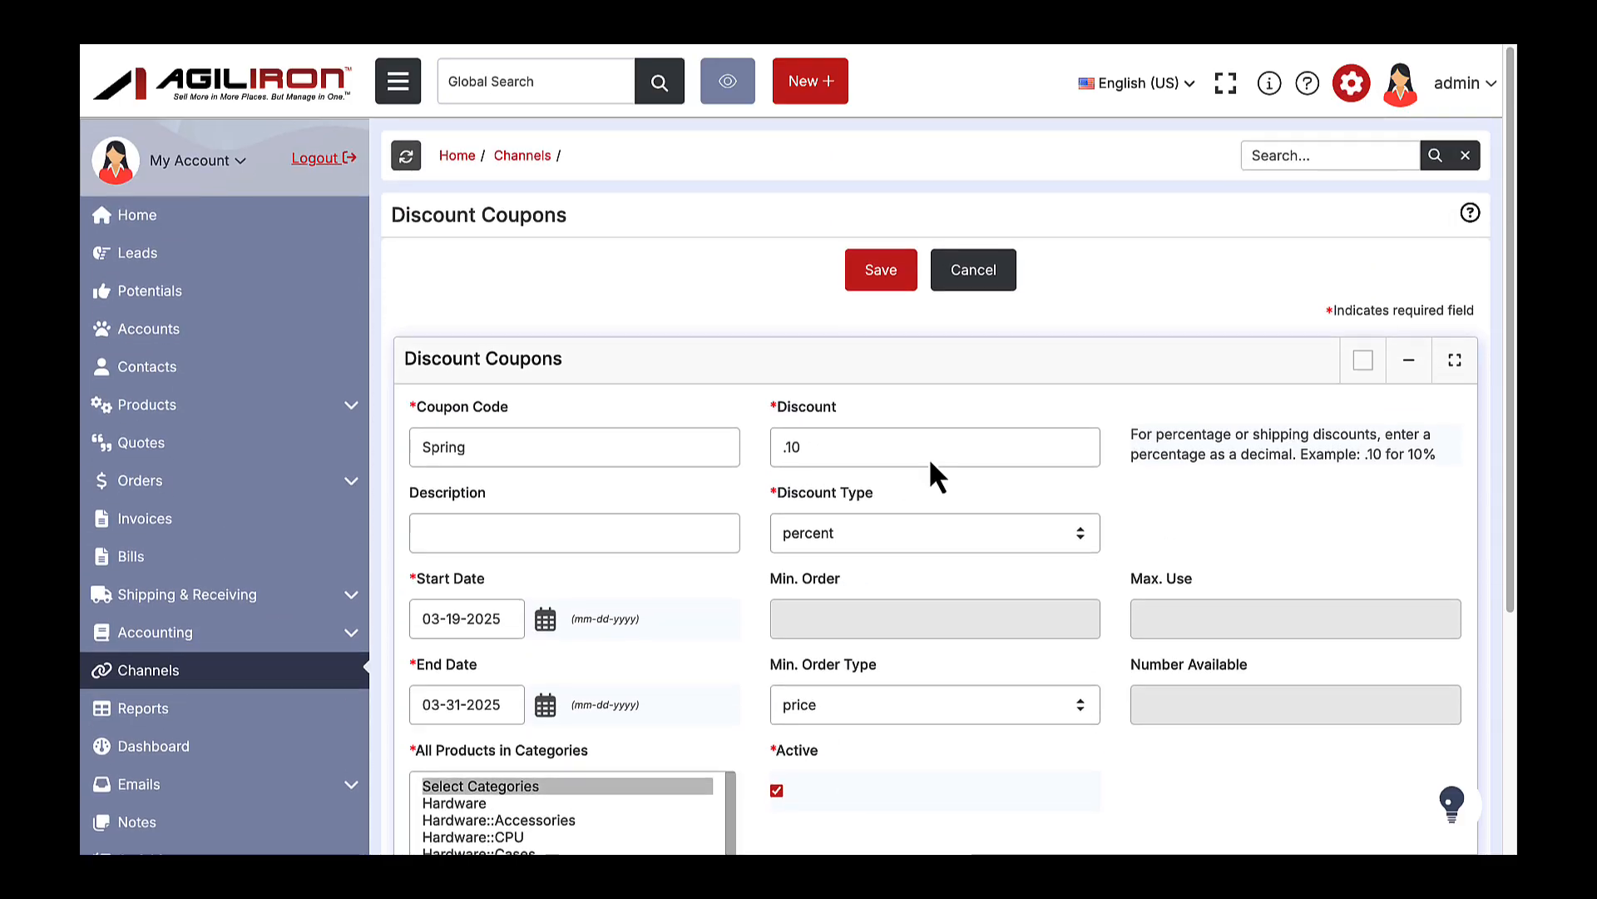
pyautogui.click(880, 271)
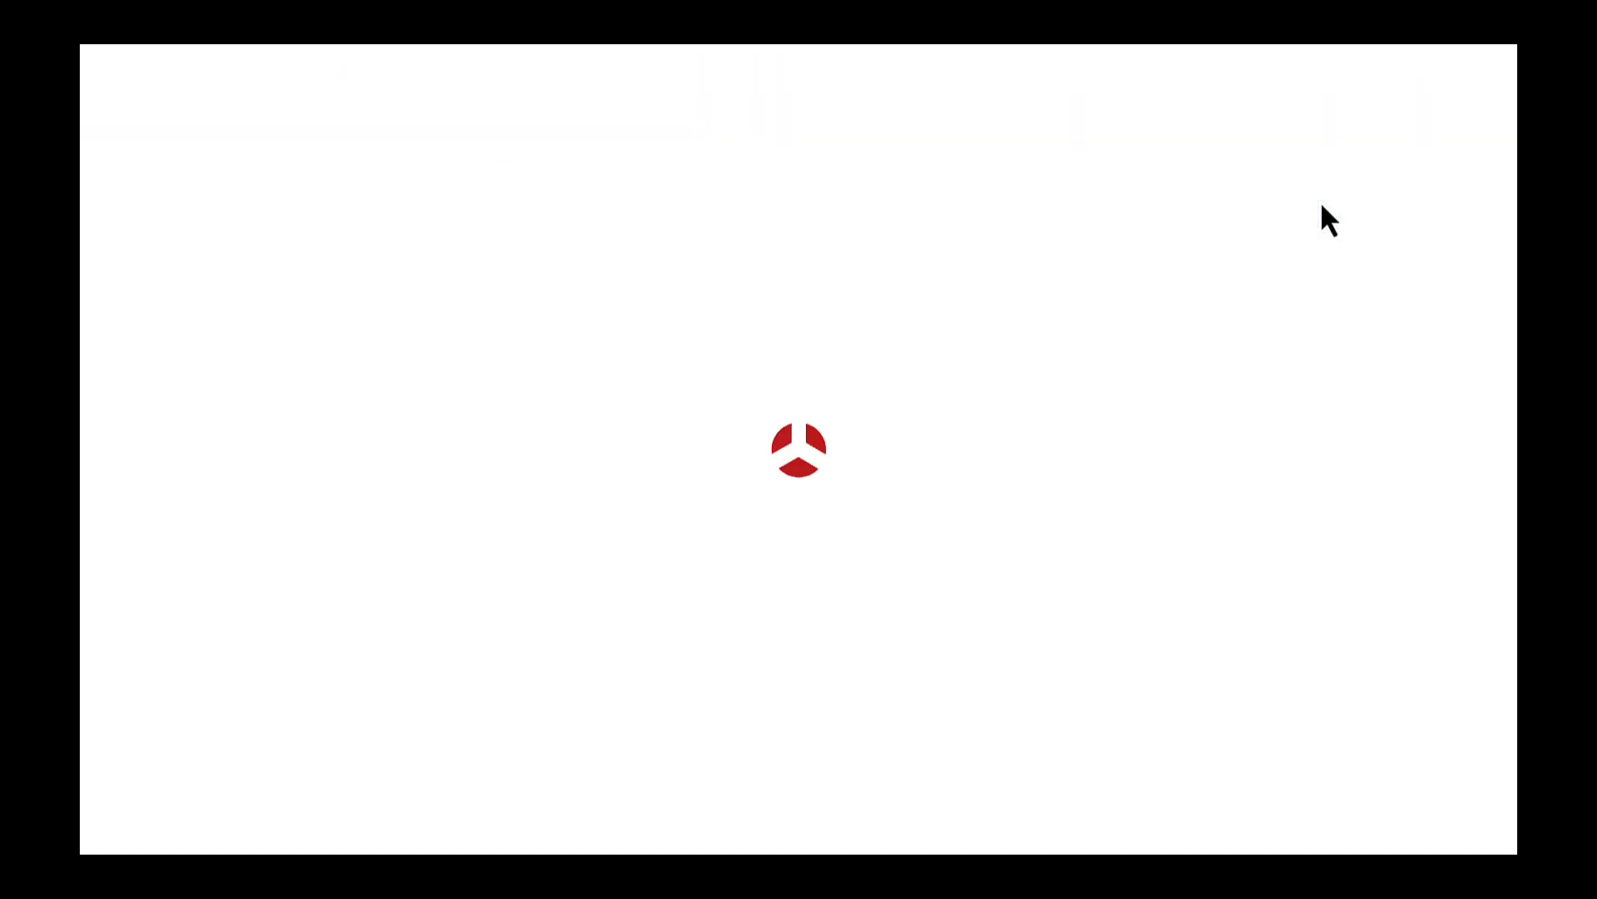
# - Return to the Sales Channels list in the settings and reopen the Oakland Retail channel
pyautogui.scroll(-12, 807, 647)
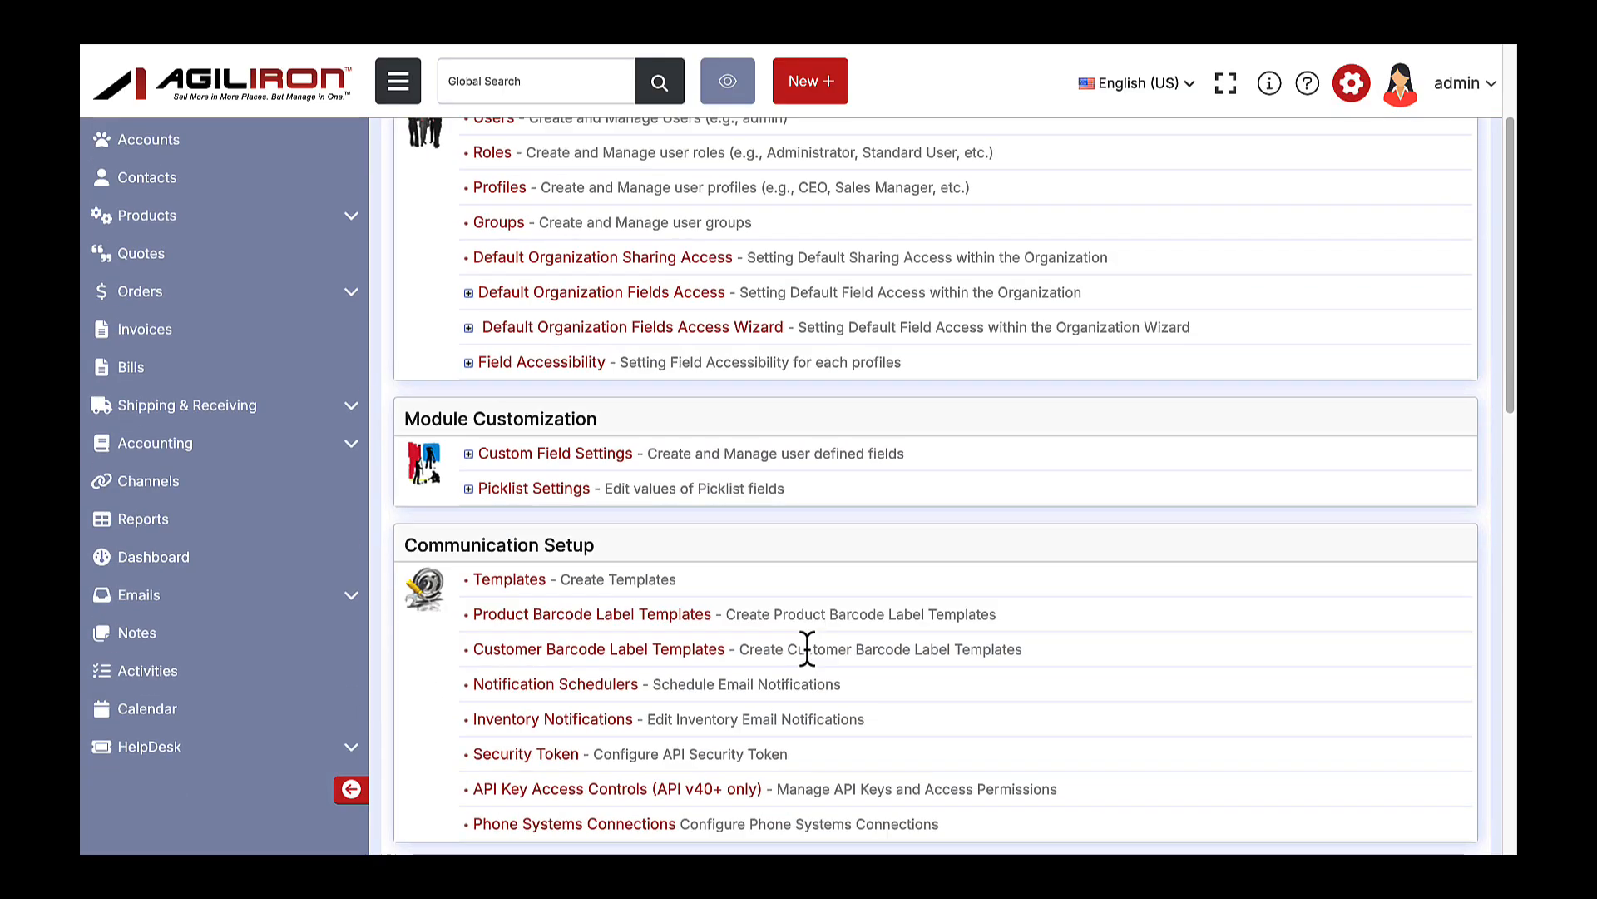
pyautogui.scroll(-2, 807, 648)
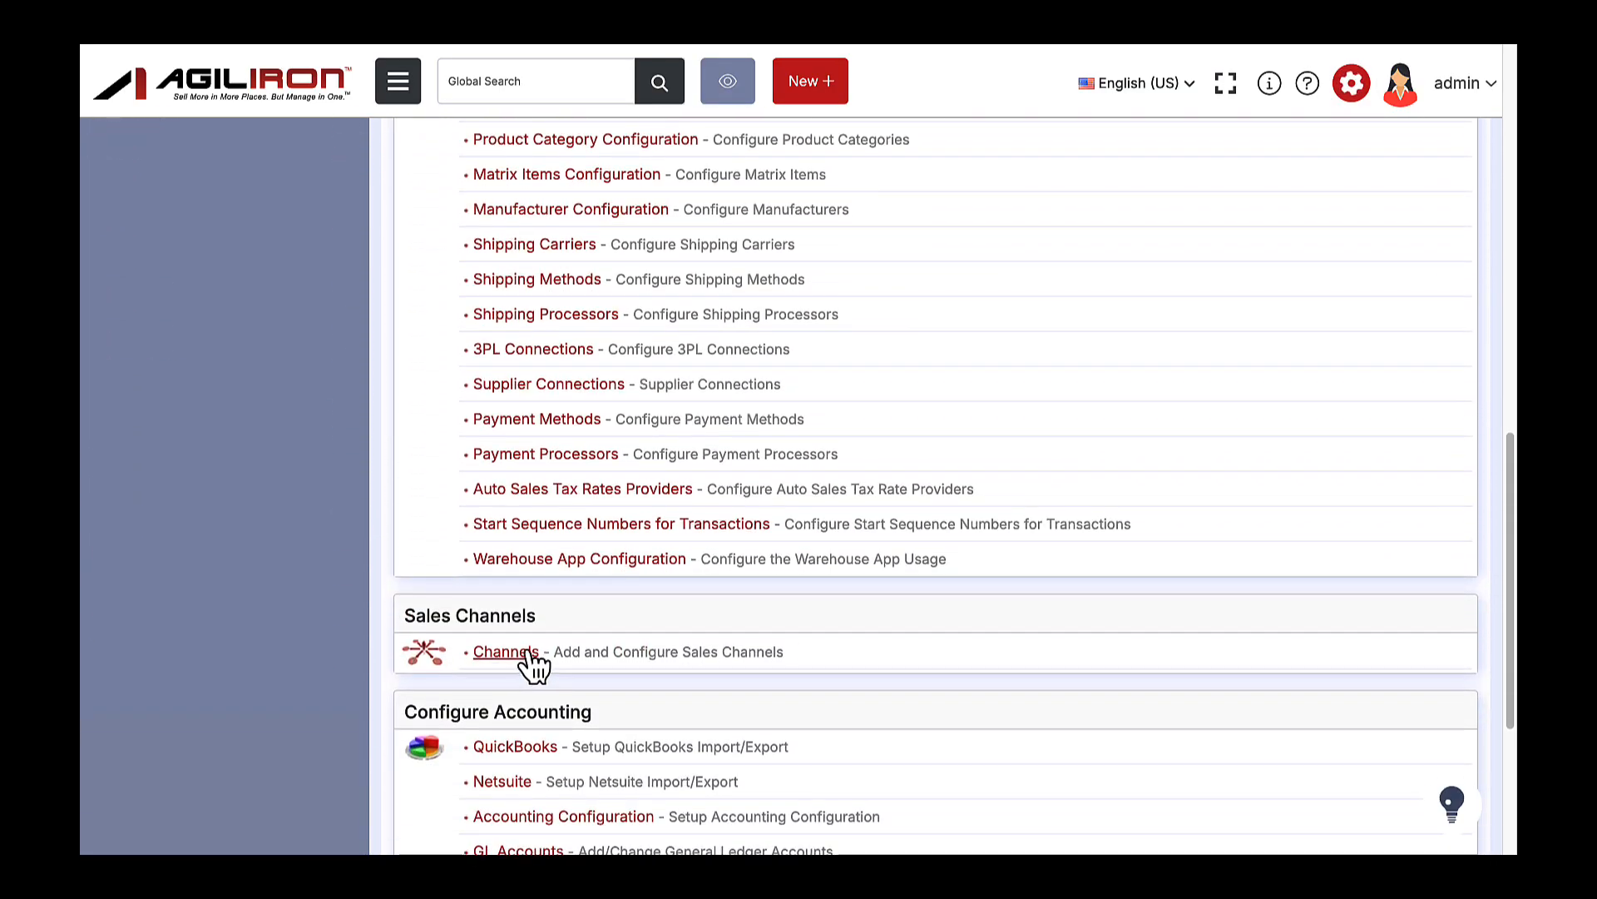
pyautogui.click(524, 657)
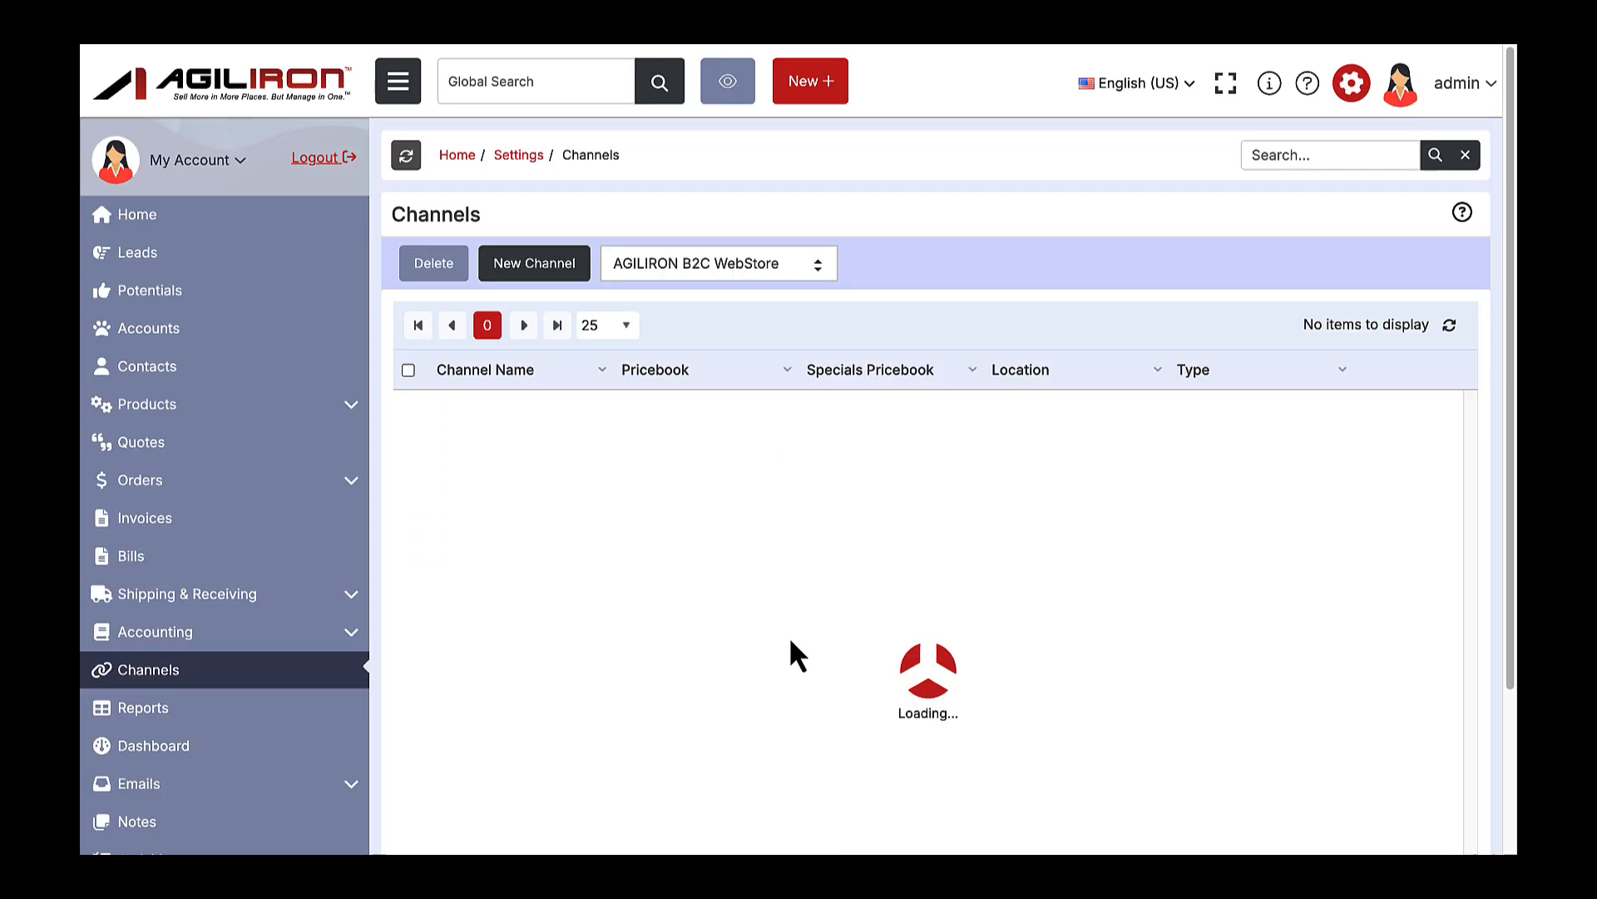
pyautogui.click(1436, 414)
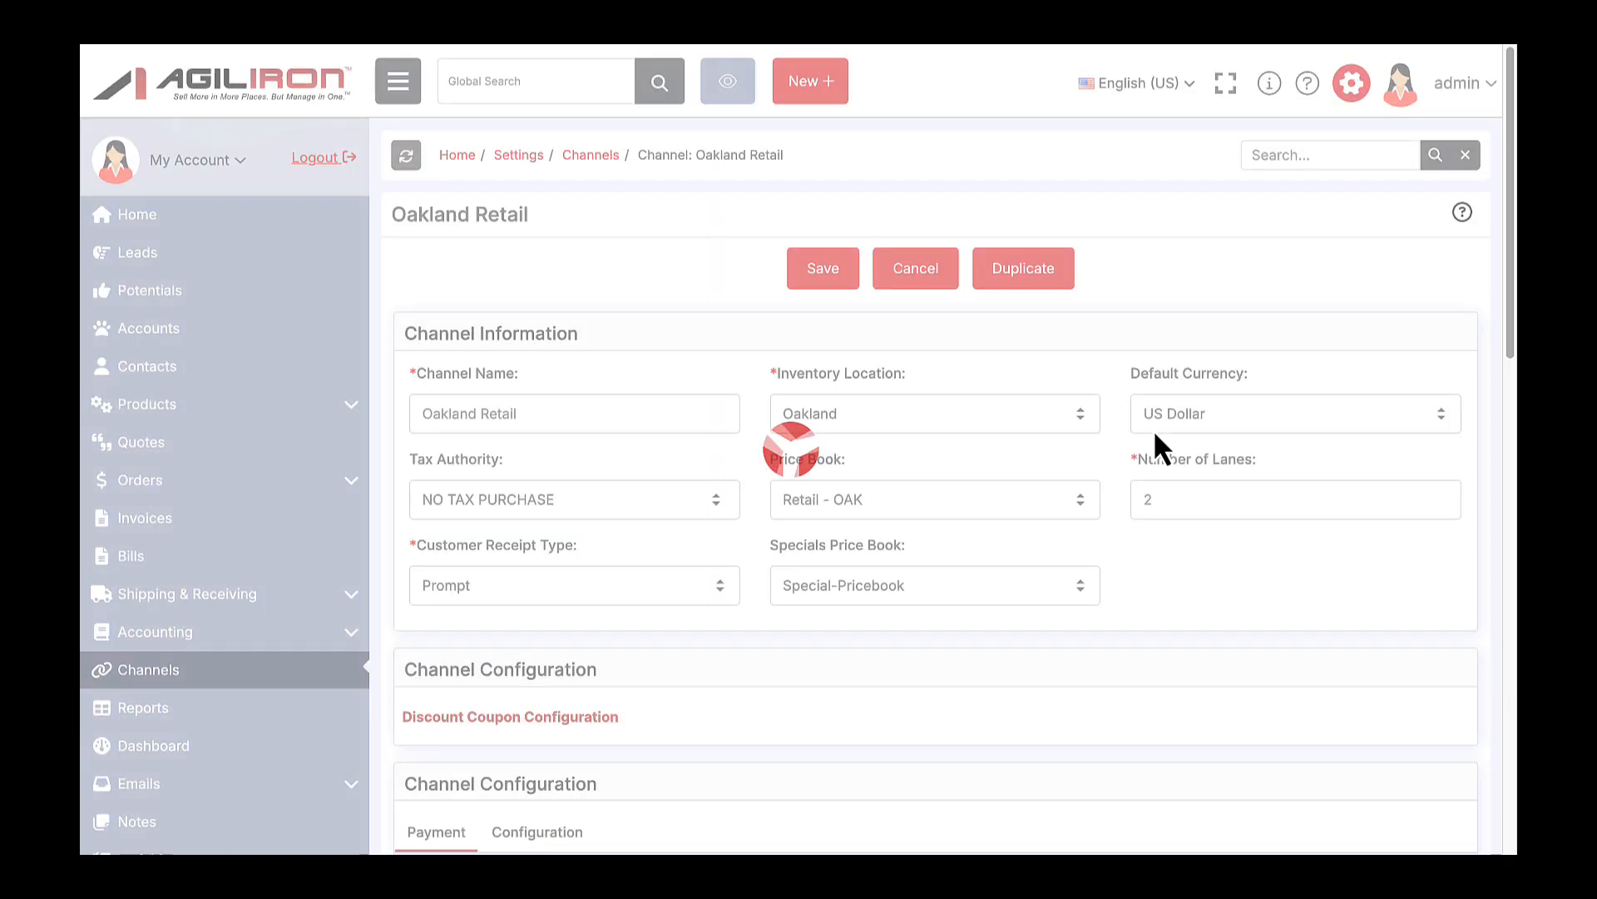
# - Examine the channel's payment methods, split payment setting and payment method mapping
pyautogui.scroll(-5, 1119, 439)
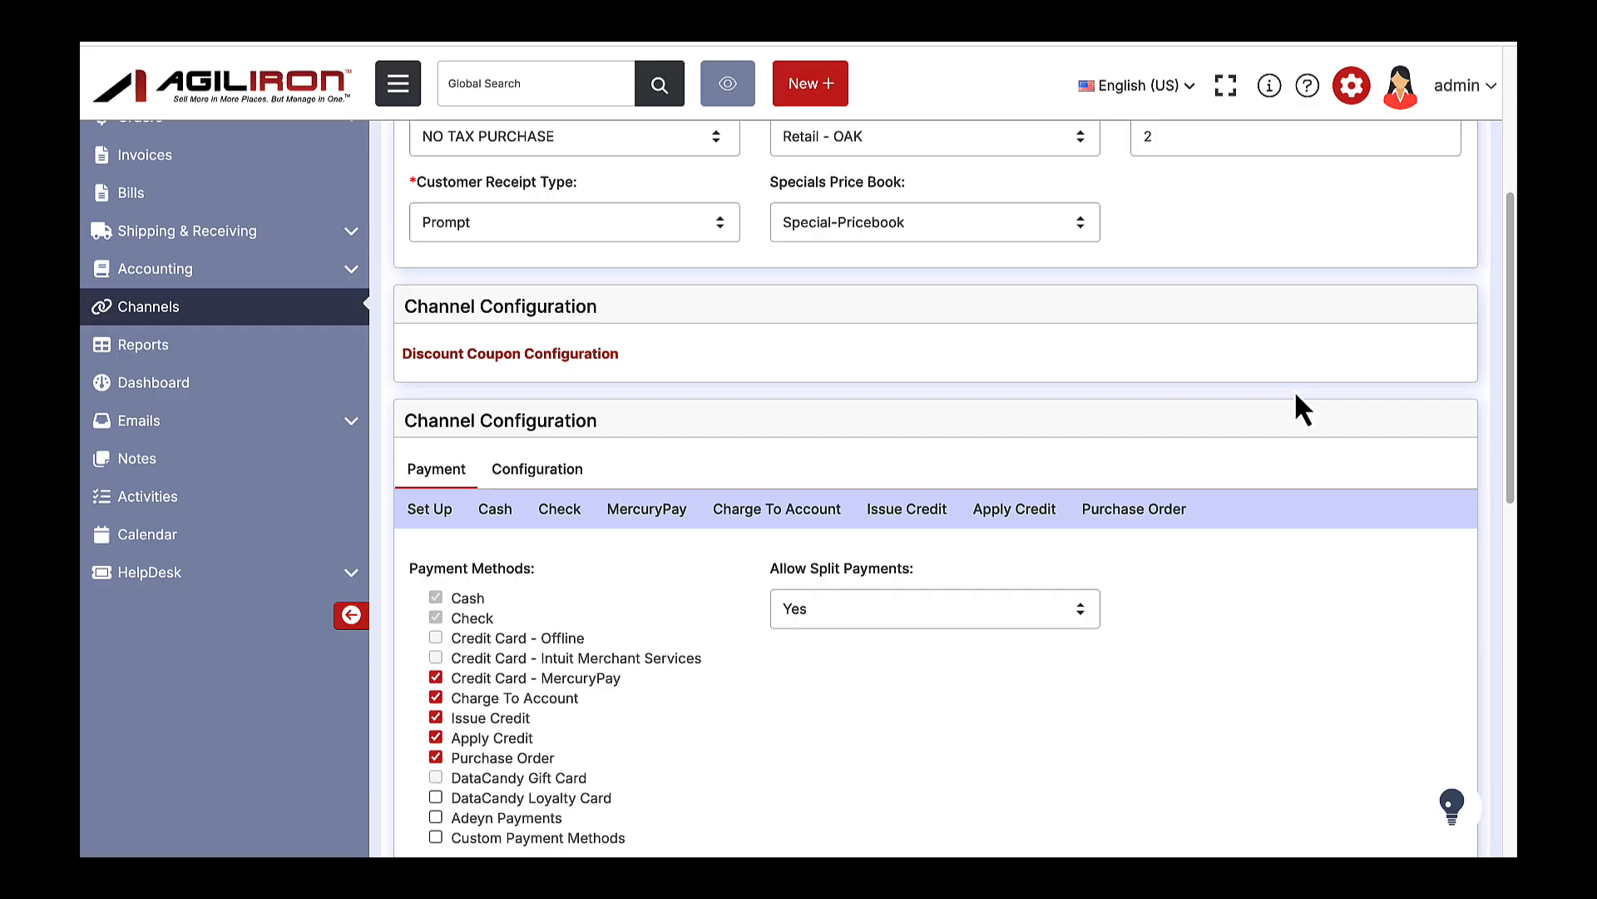
pyautogui.scroll(-1, 1295, 392)
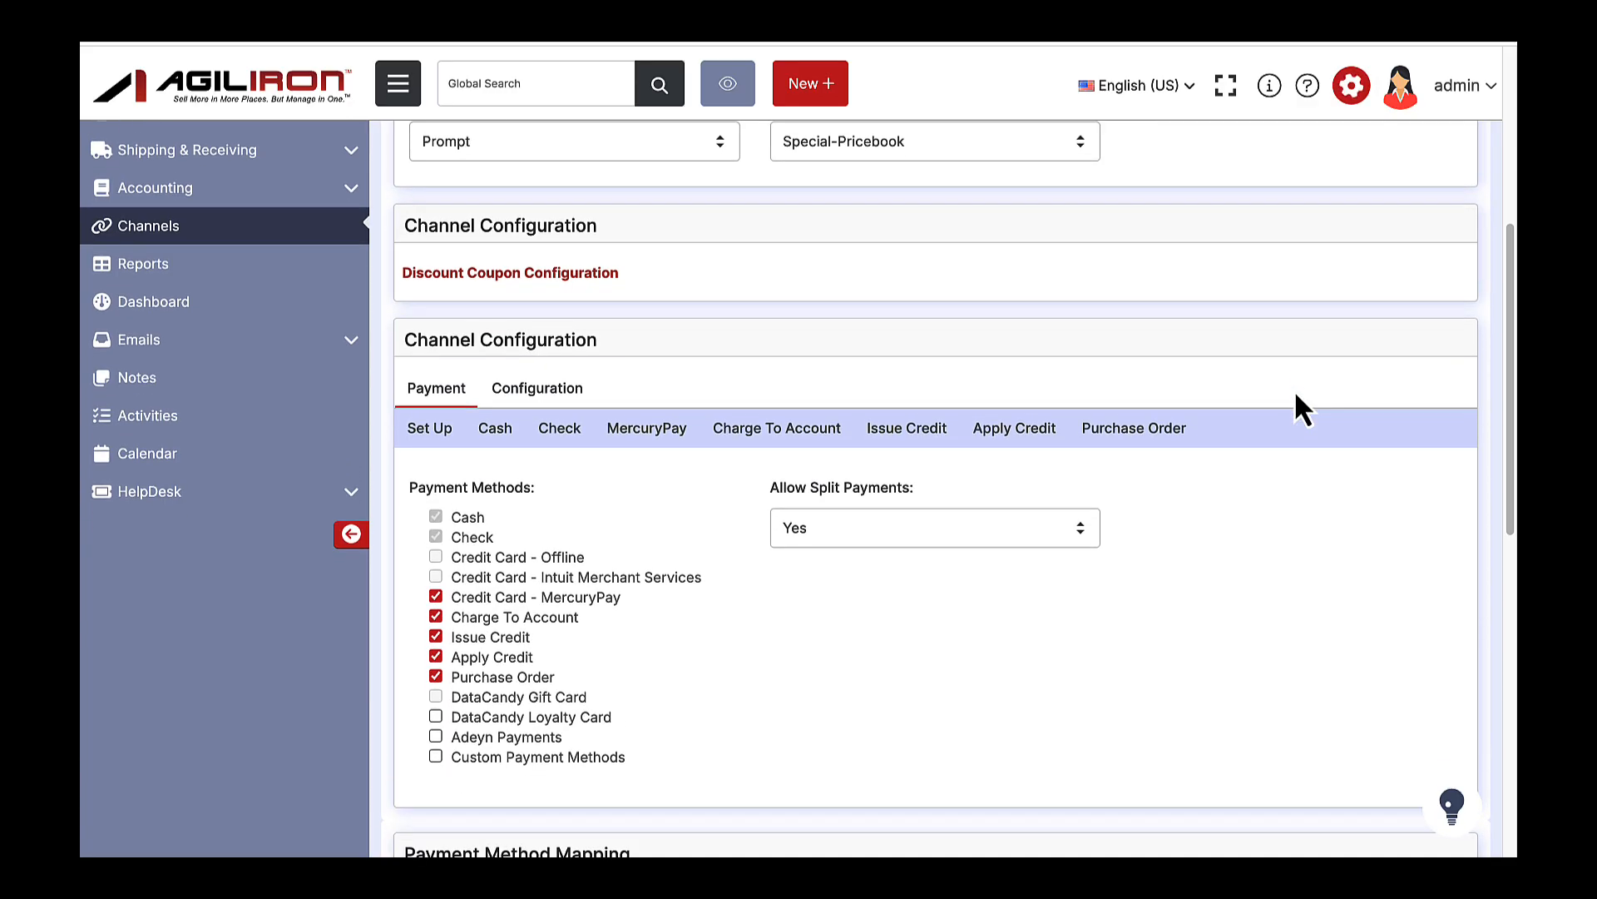
pyautogui.scroll(-1, 1294, 390)
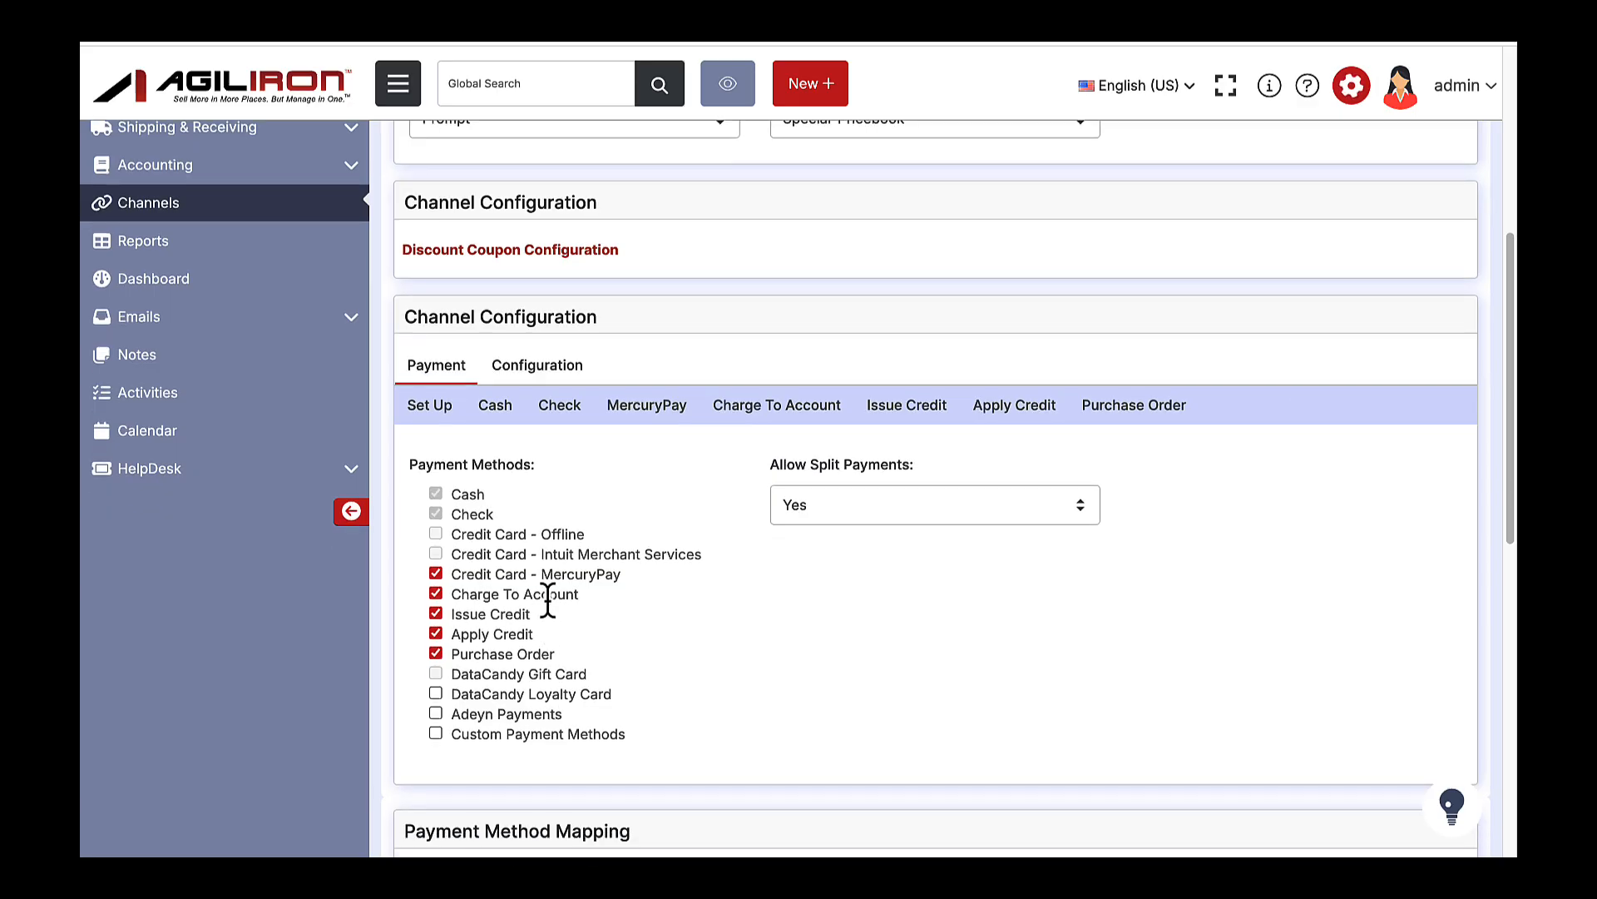
pyautogui.scroll(-6, 680, 641)
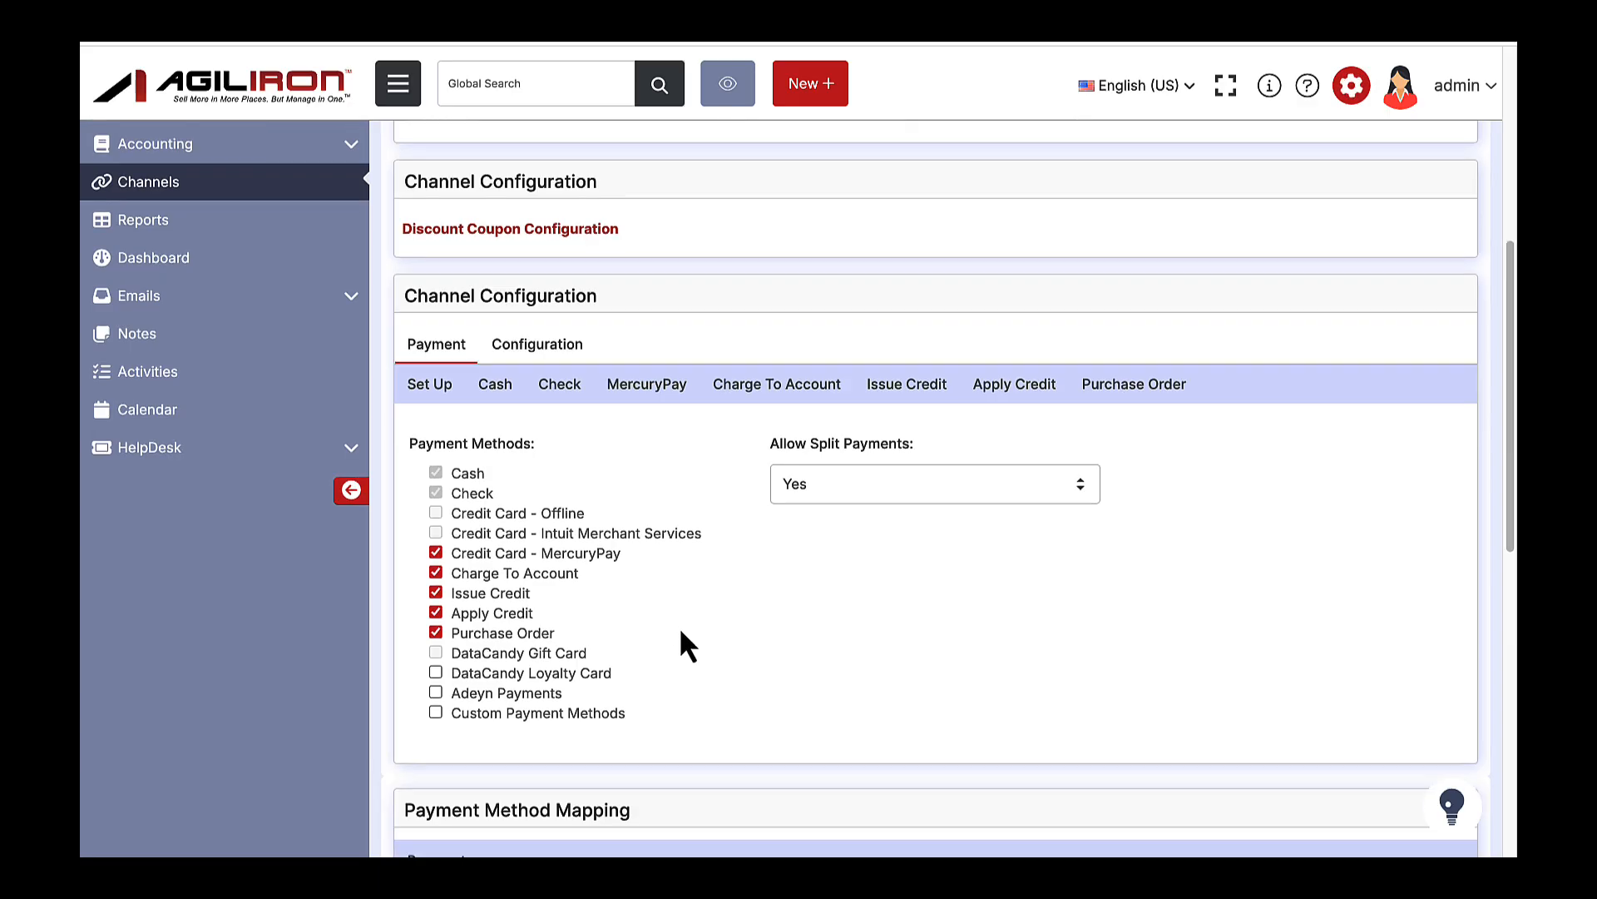
pyautogui.scroll(-1, 679, 627)
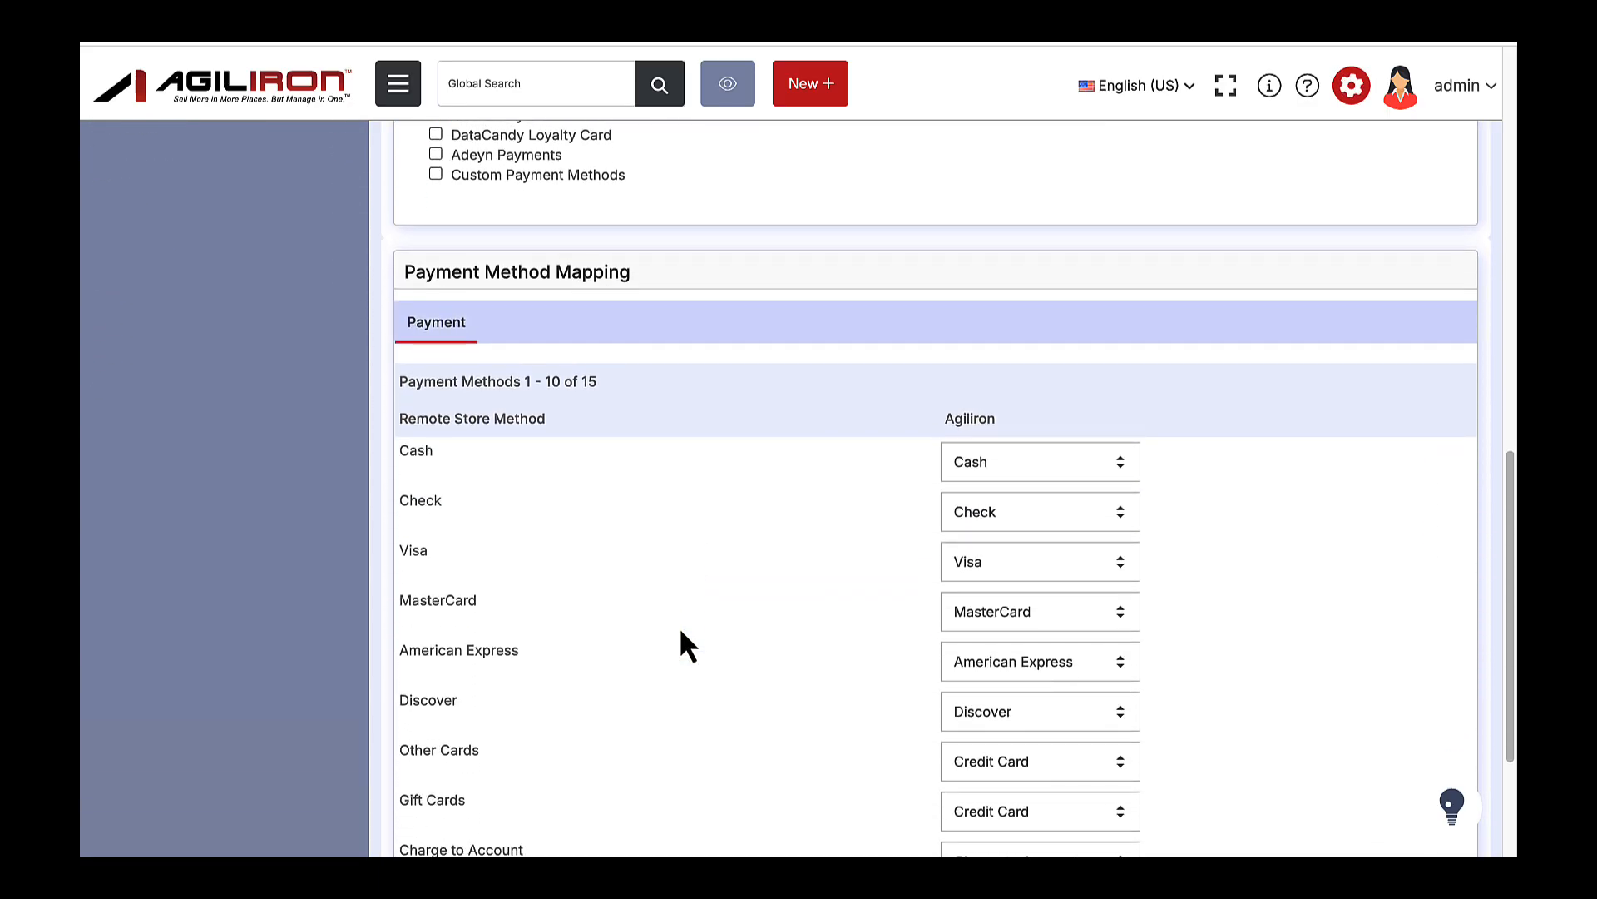
# - Examine which Agiliron payment methods can be mapped to the remote store's Cash method
pyautogui.scroll(-1, 679, 626)
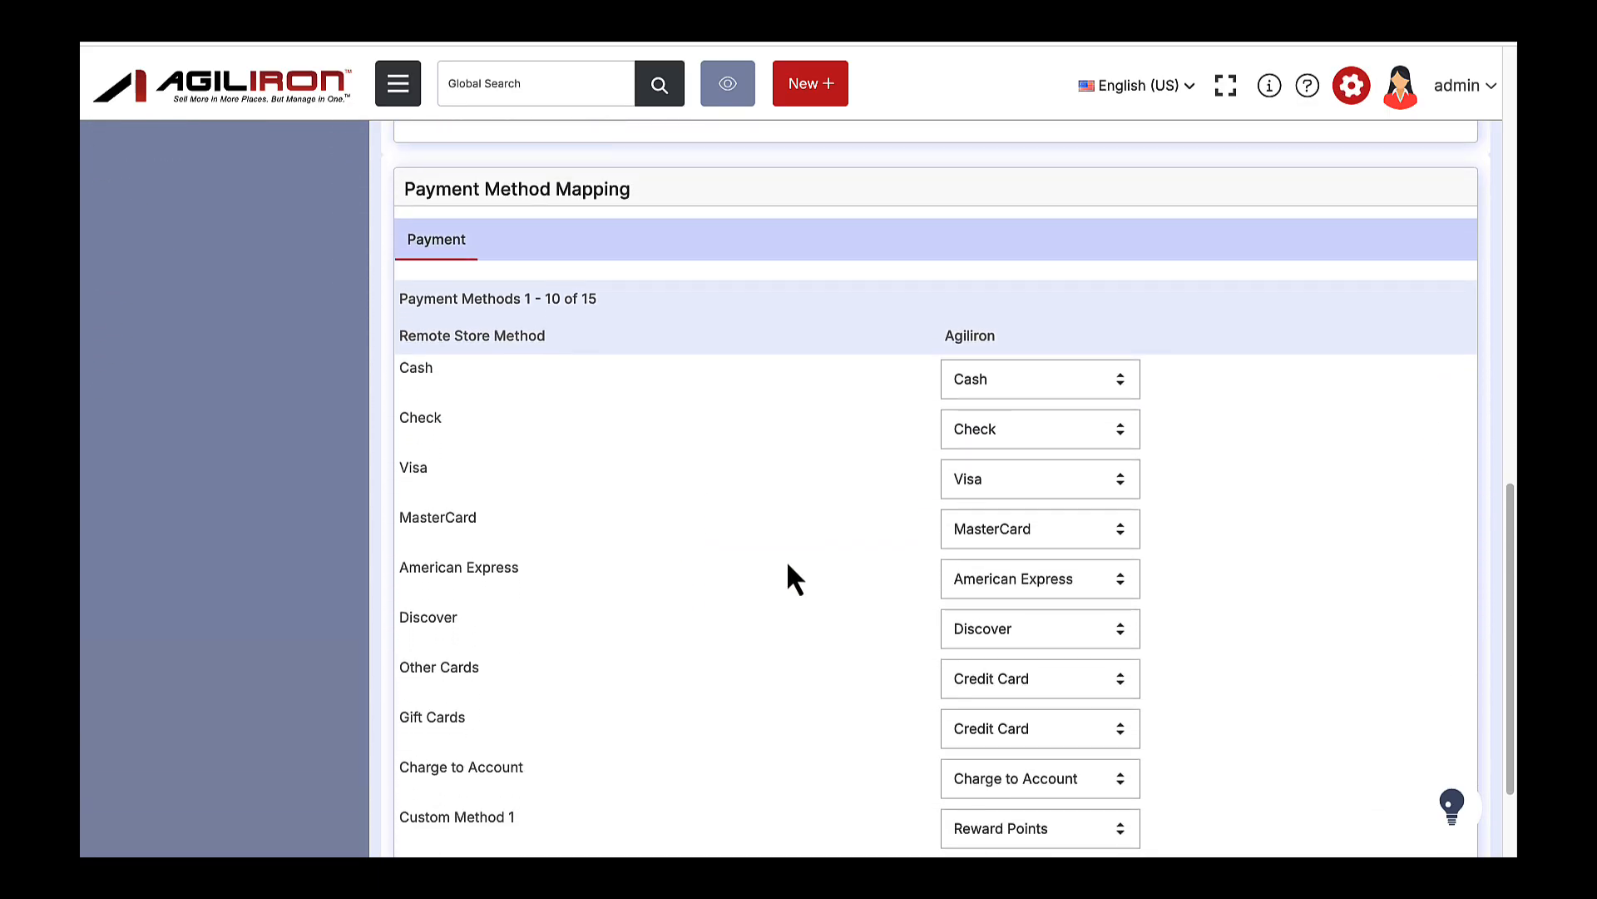
pyautogui.click(992, 387)
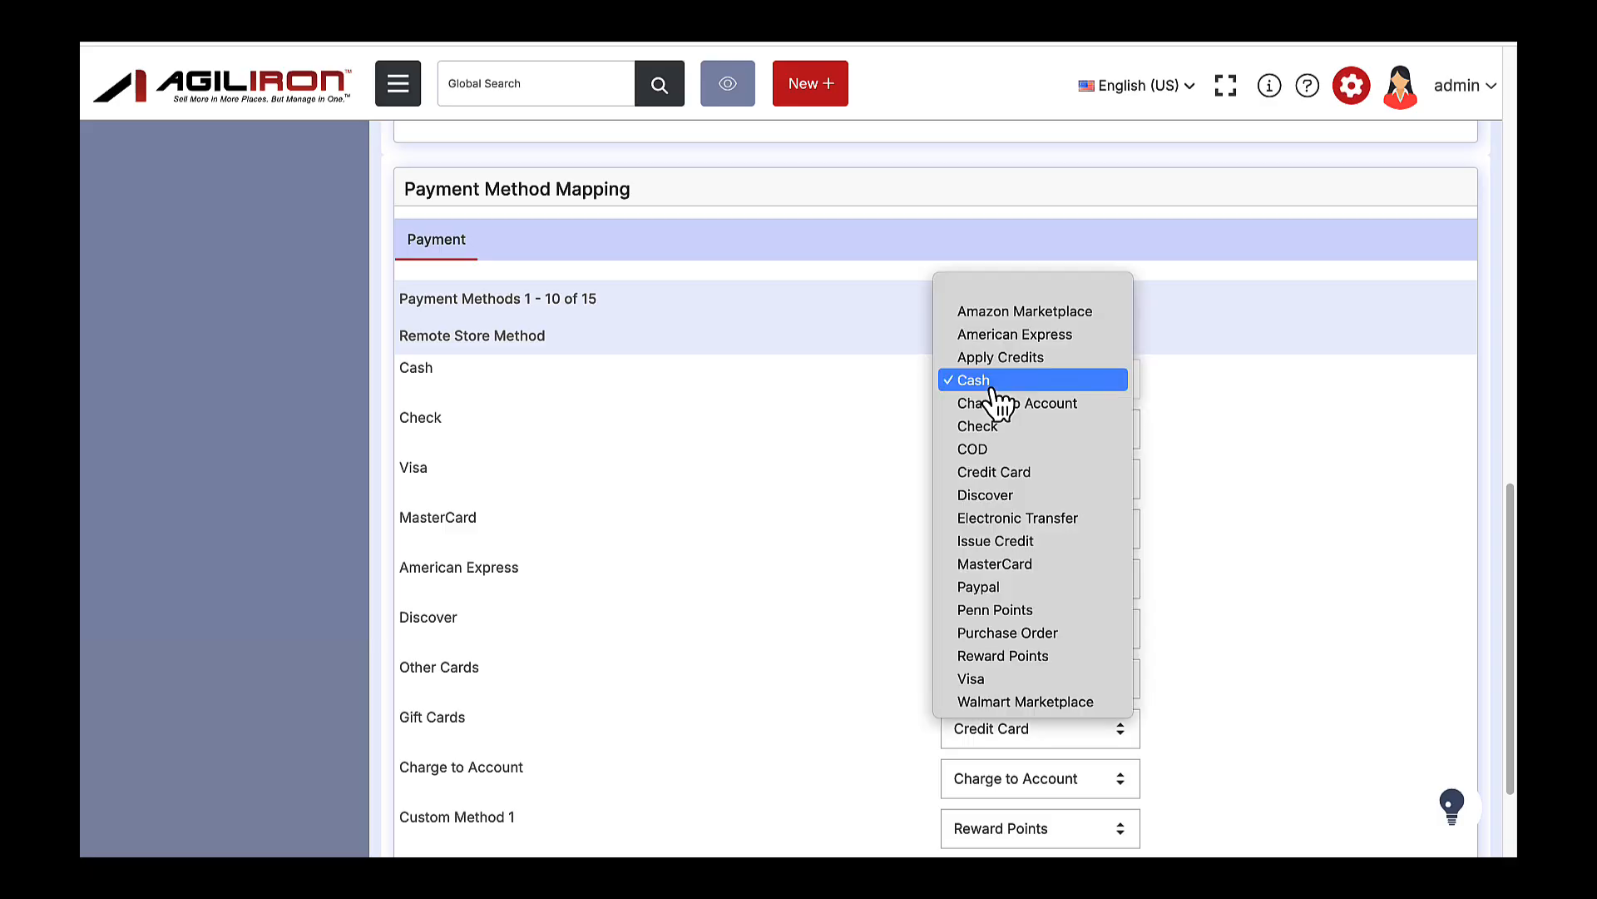
pyautogui.click(1215, 409)
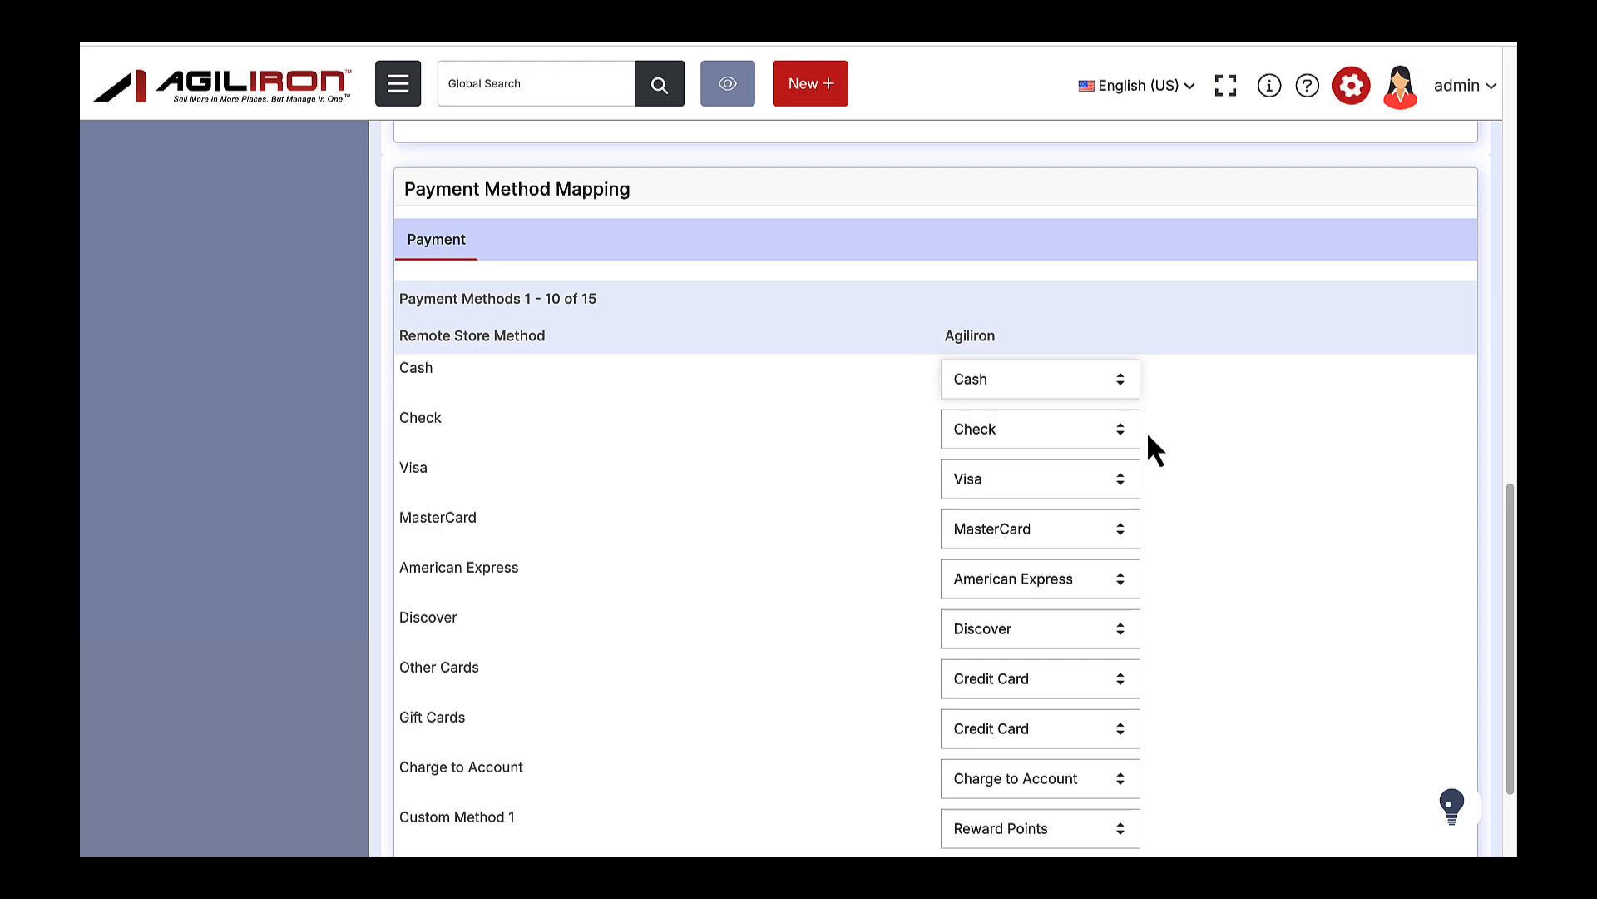
# - Review the channel's MercuryPay and Check payment settings, and return to the payment method setup
pyautogui.scroll(7, 1088, 416)
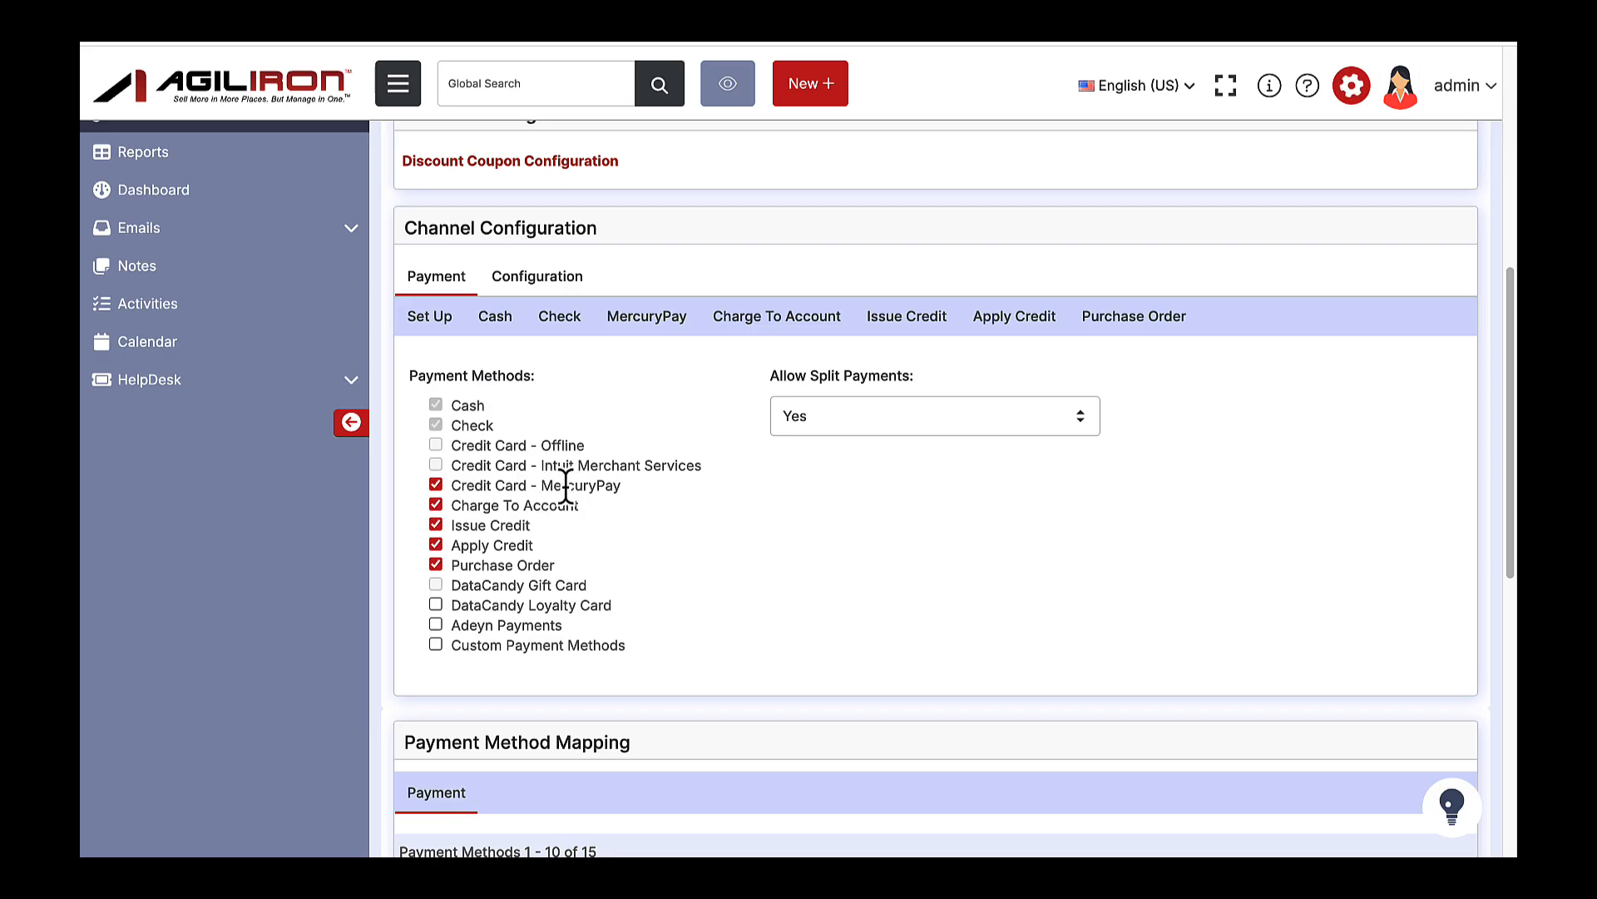
pyautogui.click(635, 336)
pyautogui.scroll(-1, 813, 450)
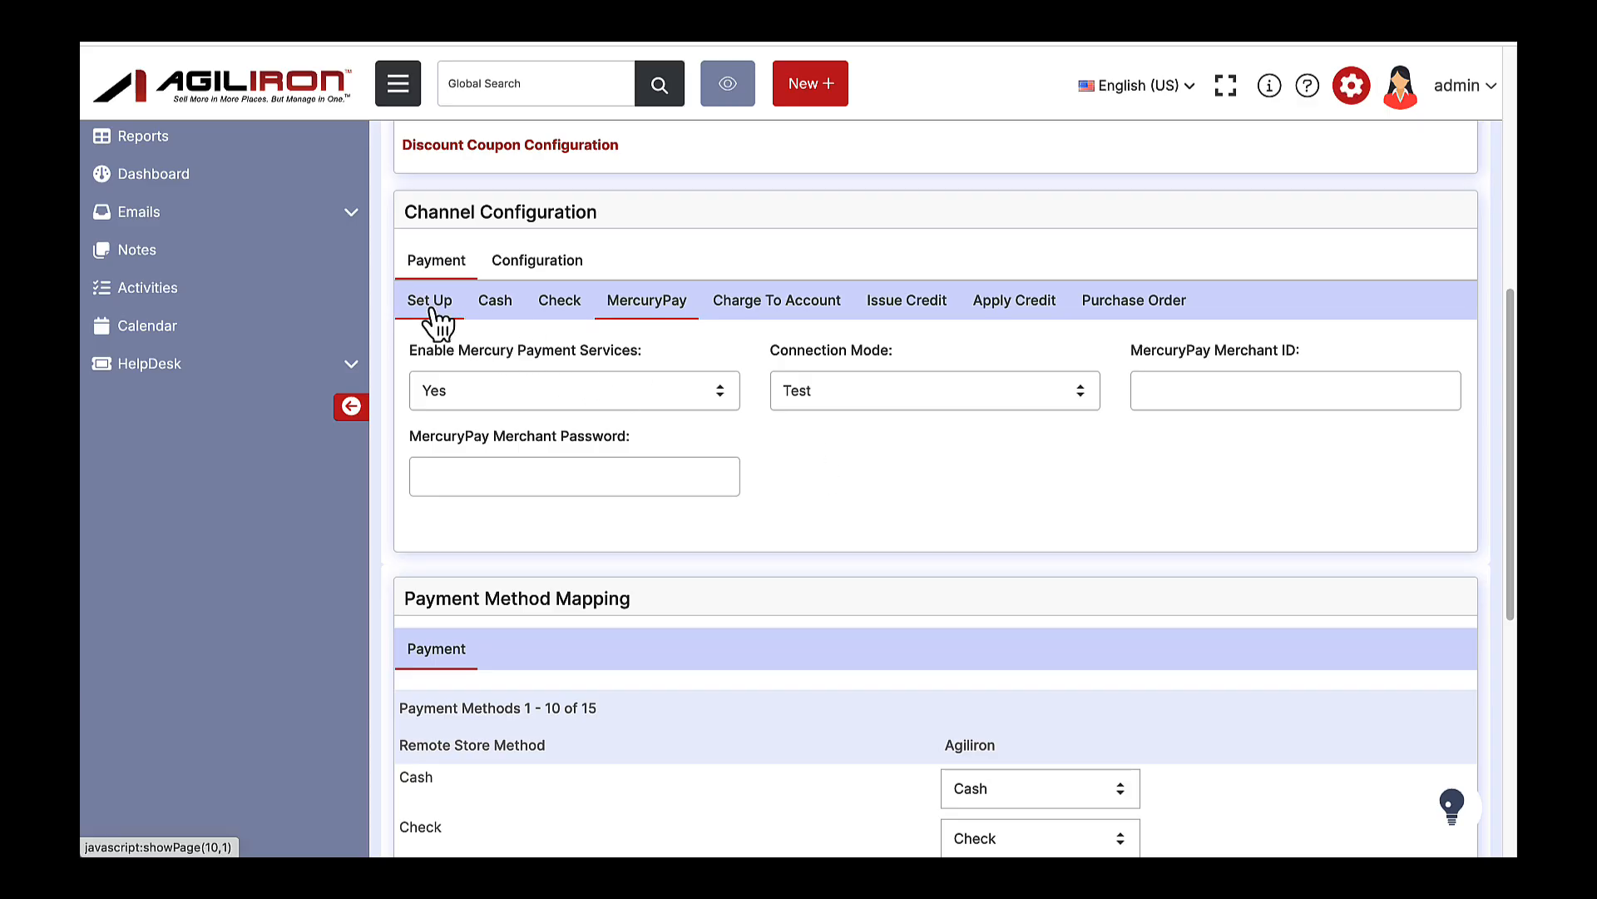
pyautogui.click(556, 322)
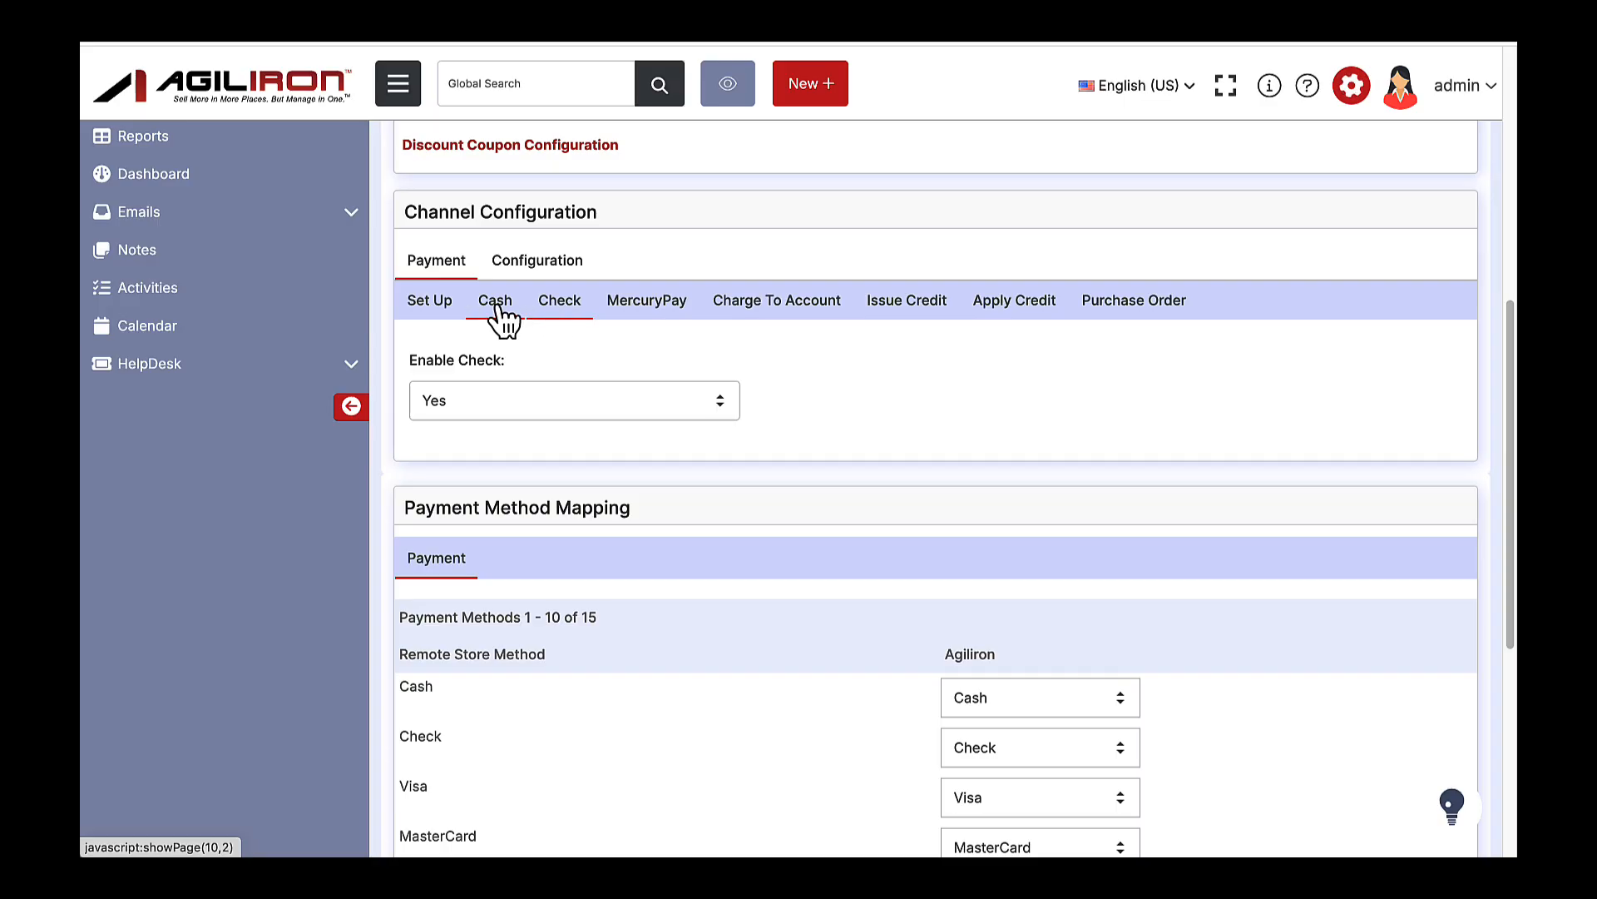
pyautogui.click(443, 314)
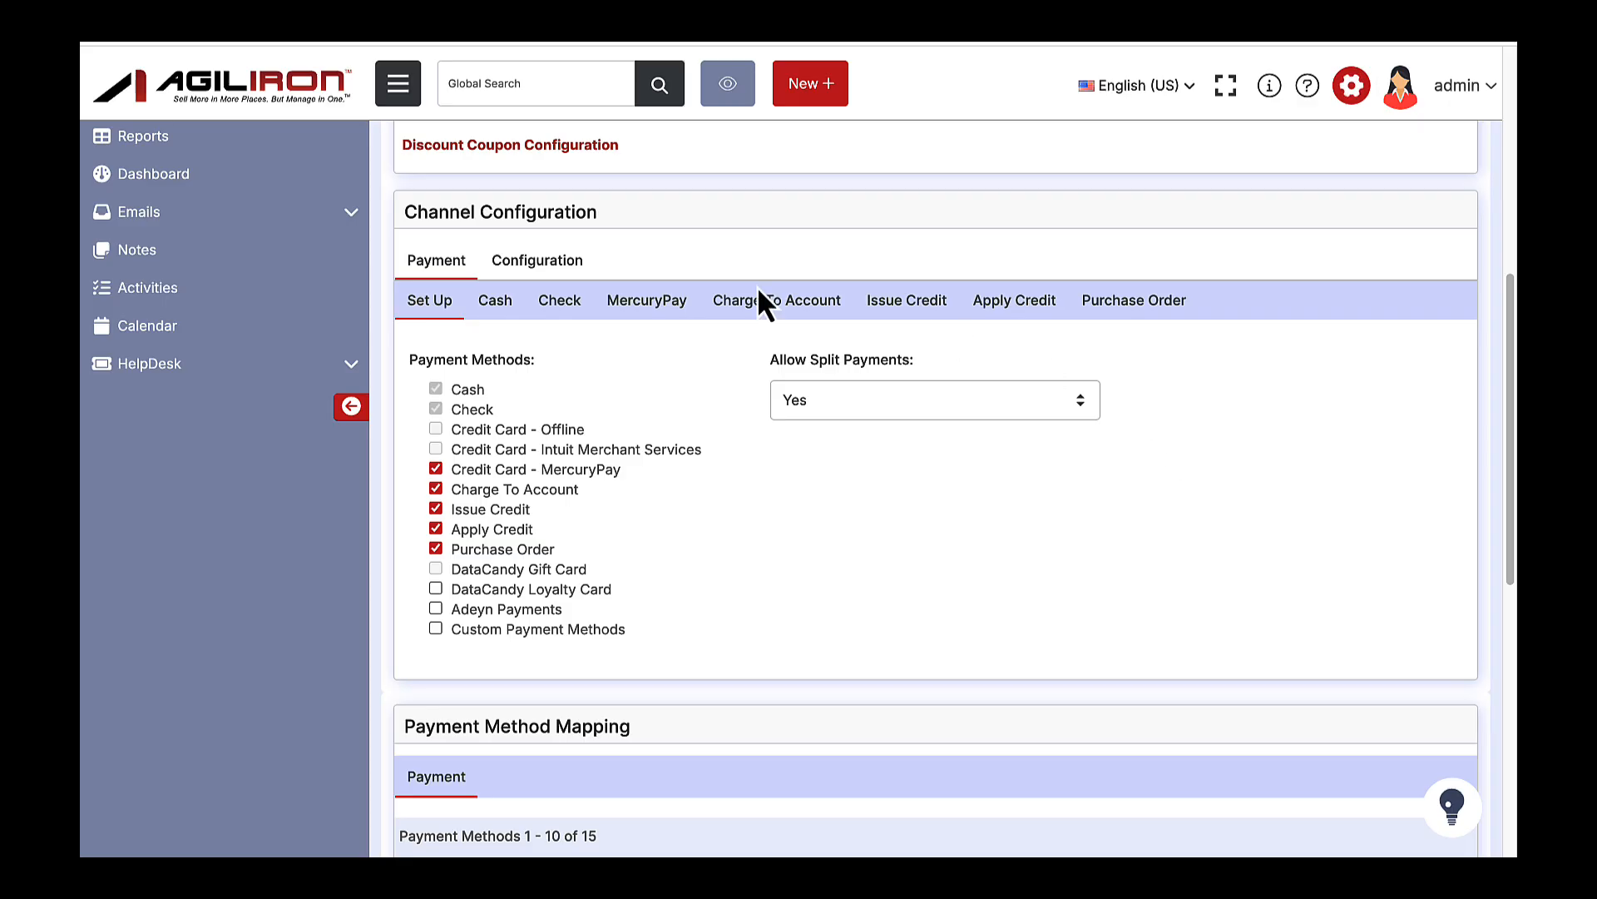
# - In the channel's general configuration settings, set Allow Auto-Detect Online-Offline to Yes
pyautogui.click(525, 263)
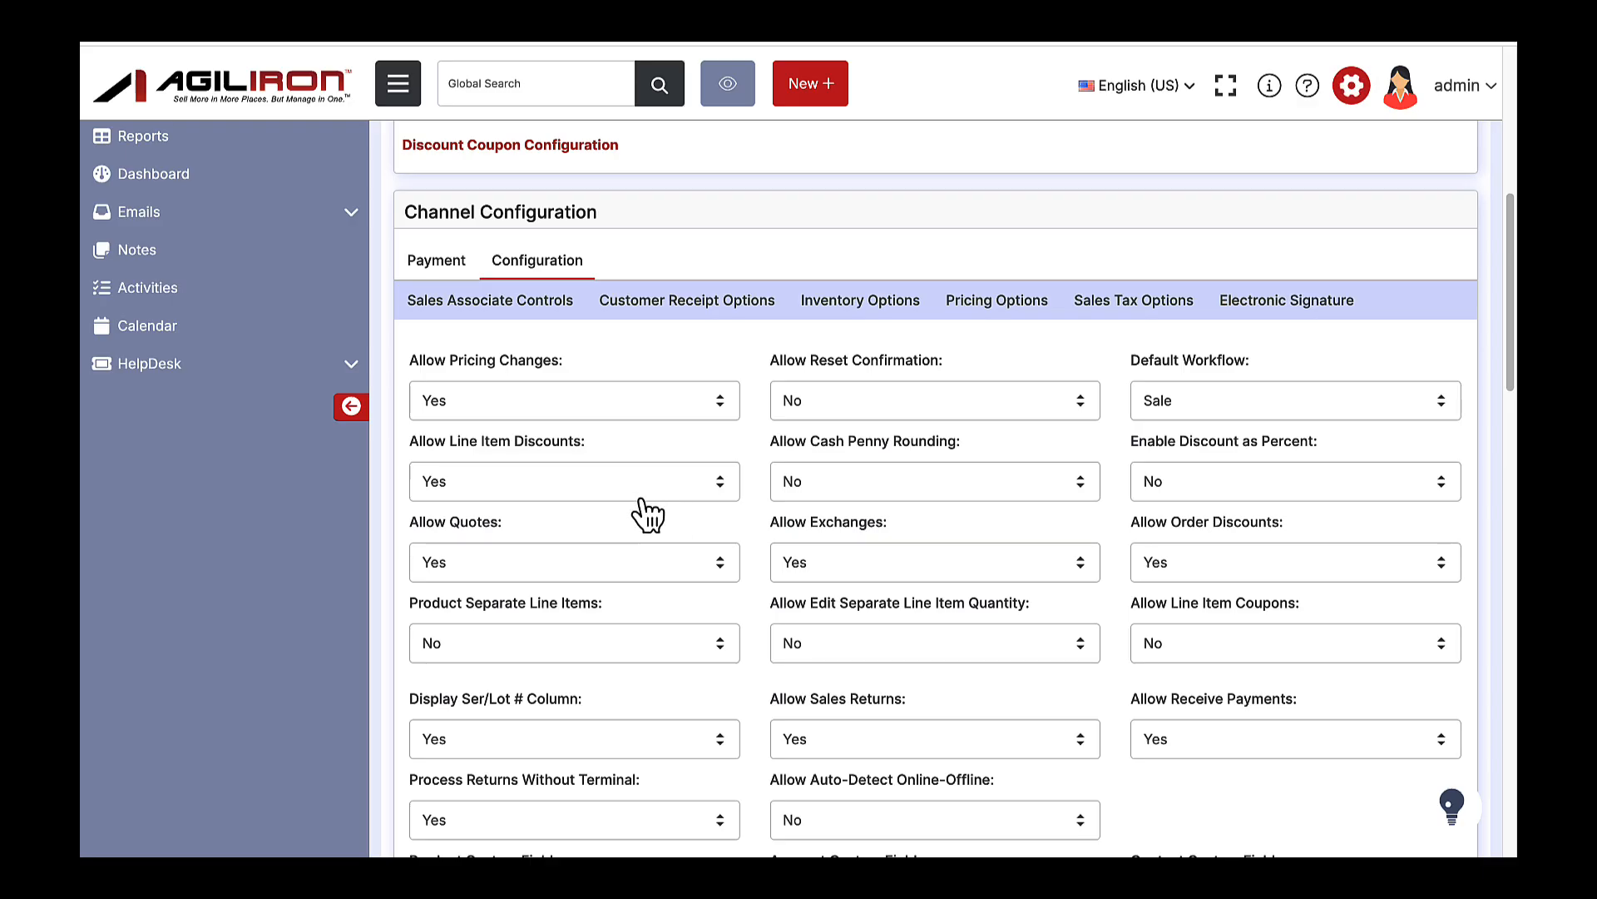
pyautogui.scroll(-1, 665, 507)
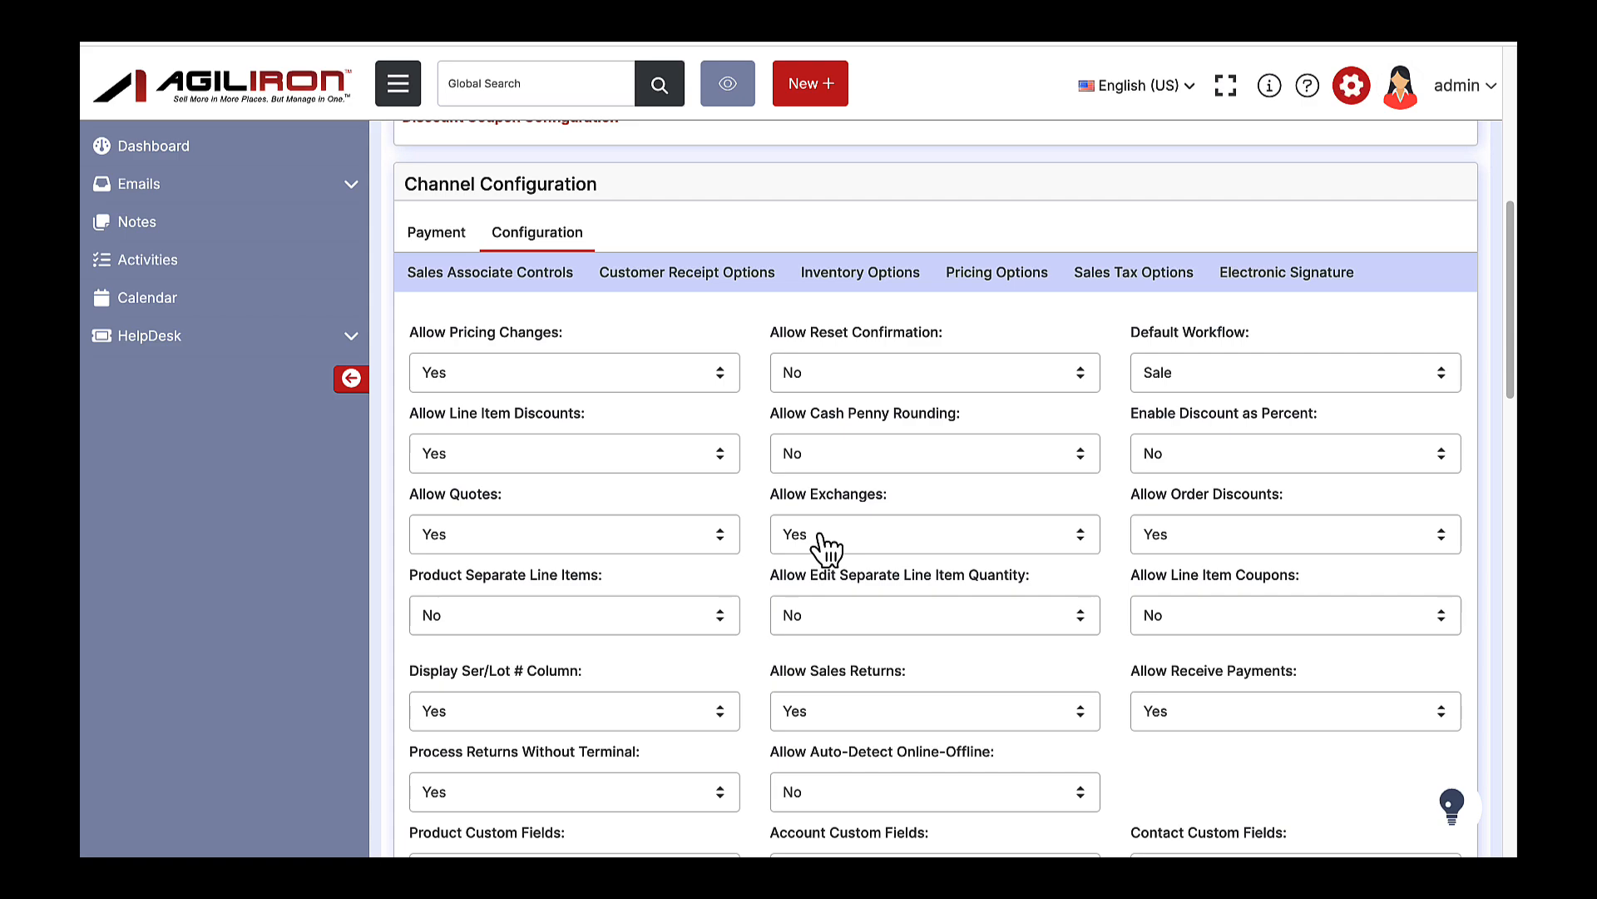
pyautogui.scroll(-1, 649, 711)
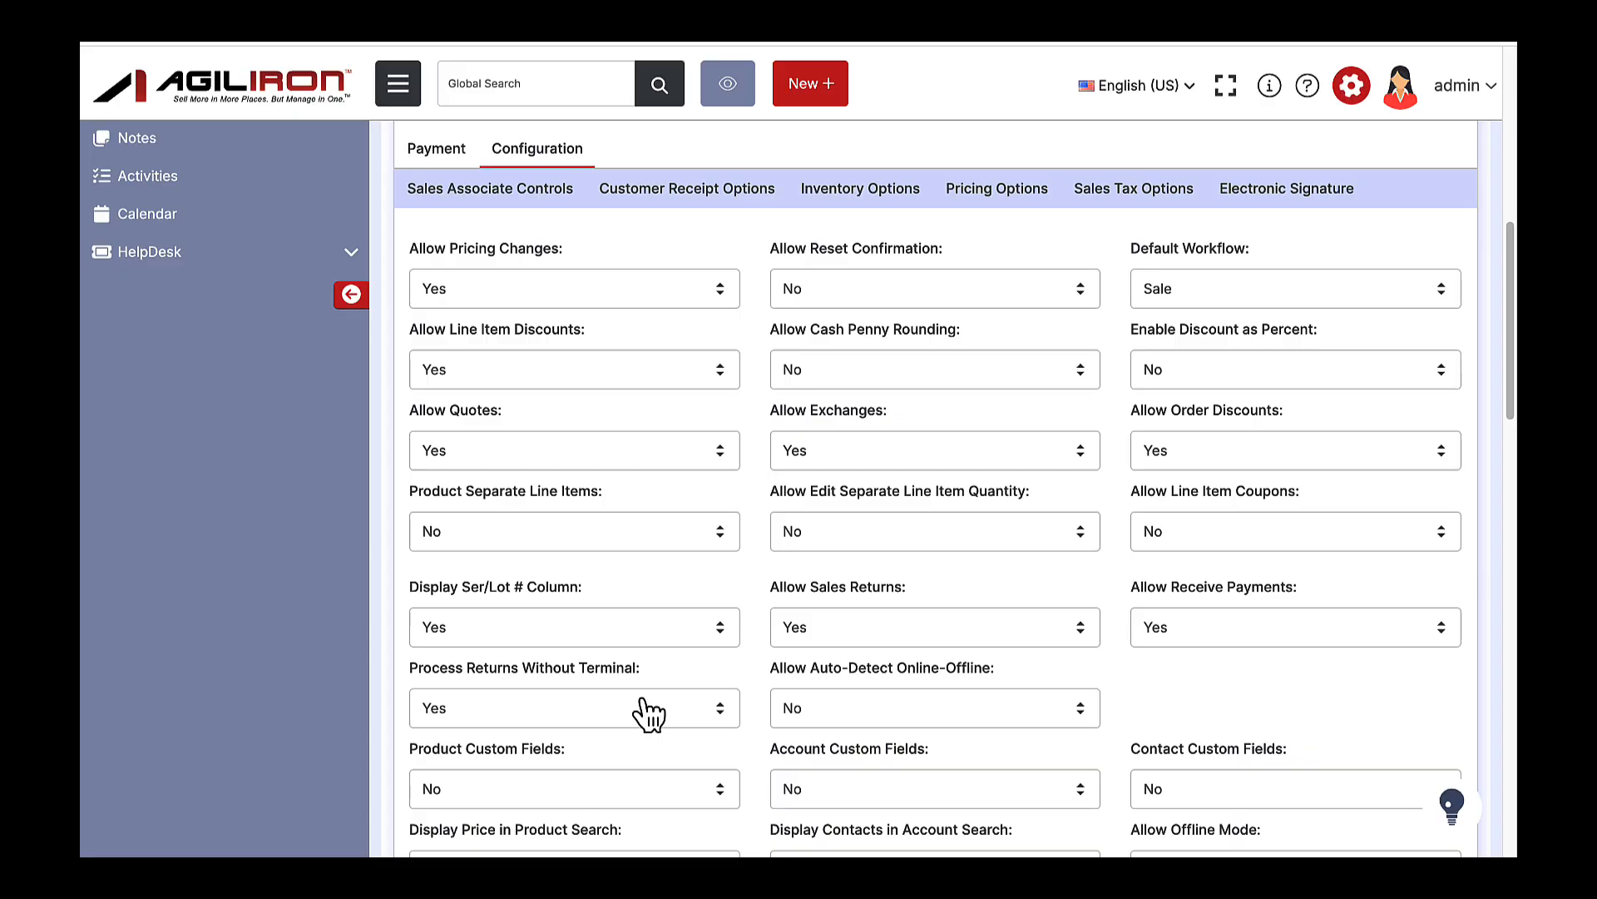
pyautogui.click(855, 719)
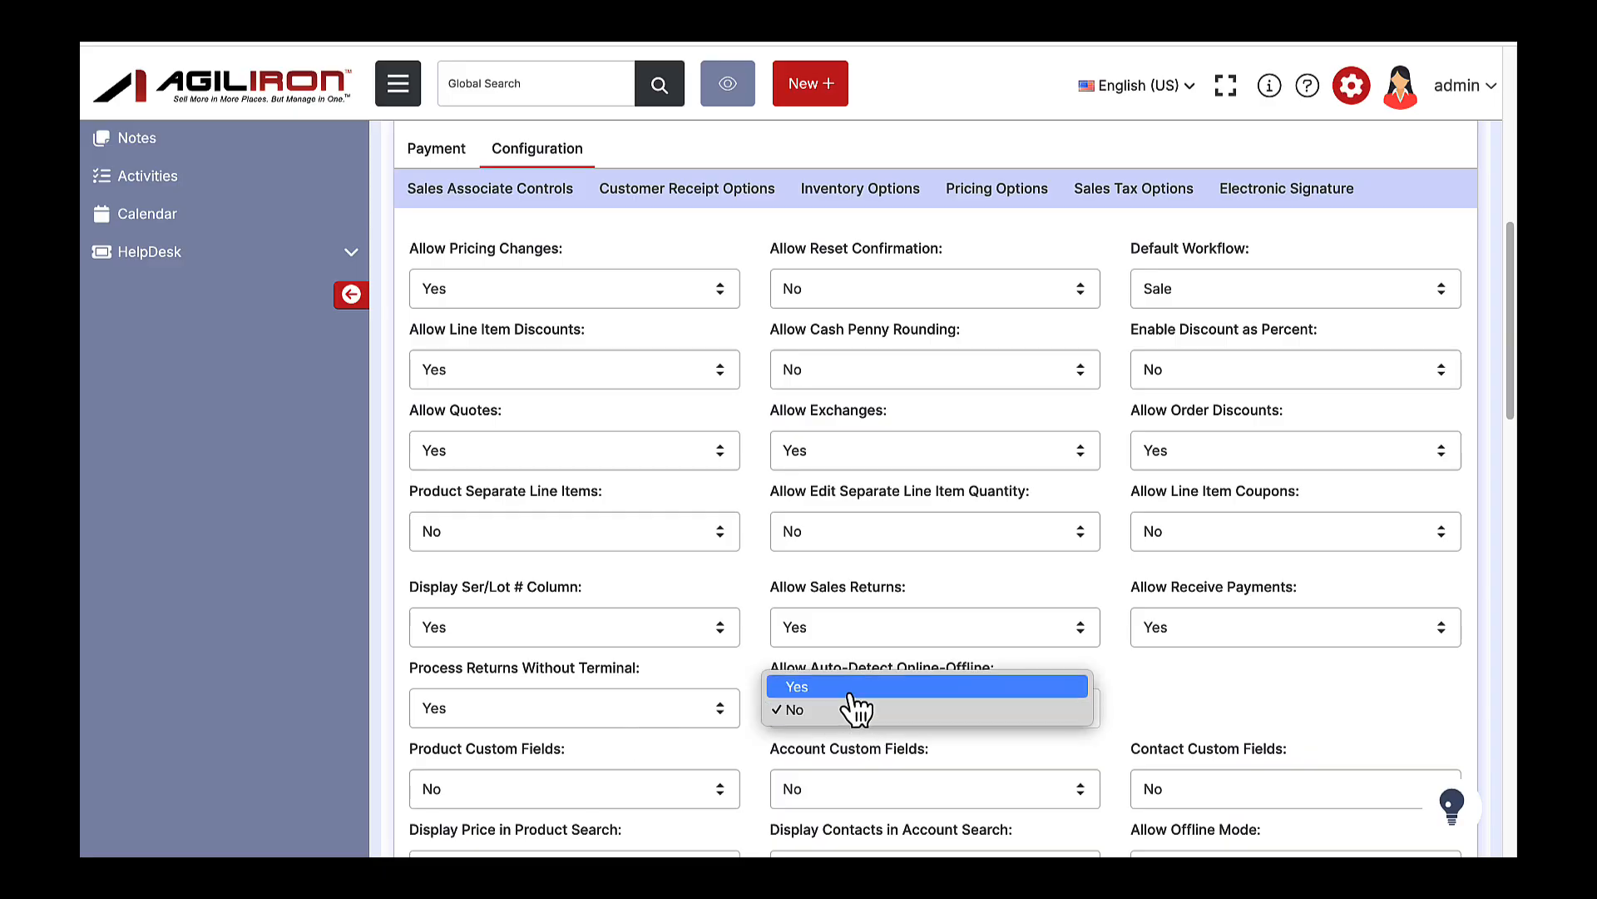
pyautogui.click(1122, 715)
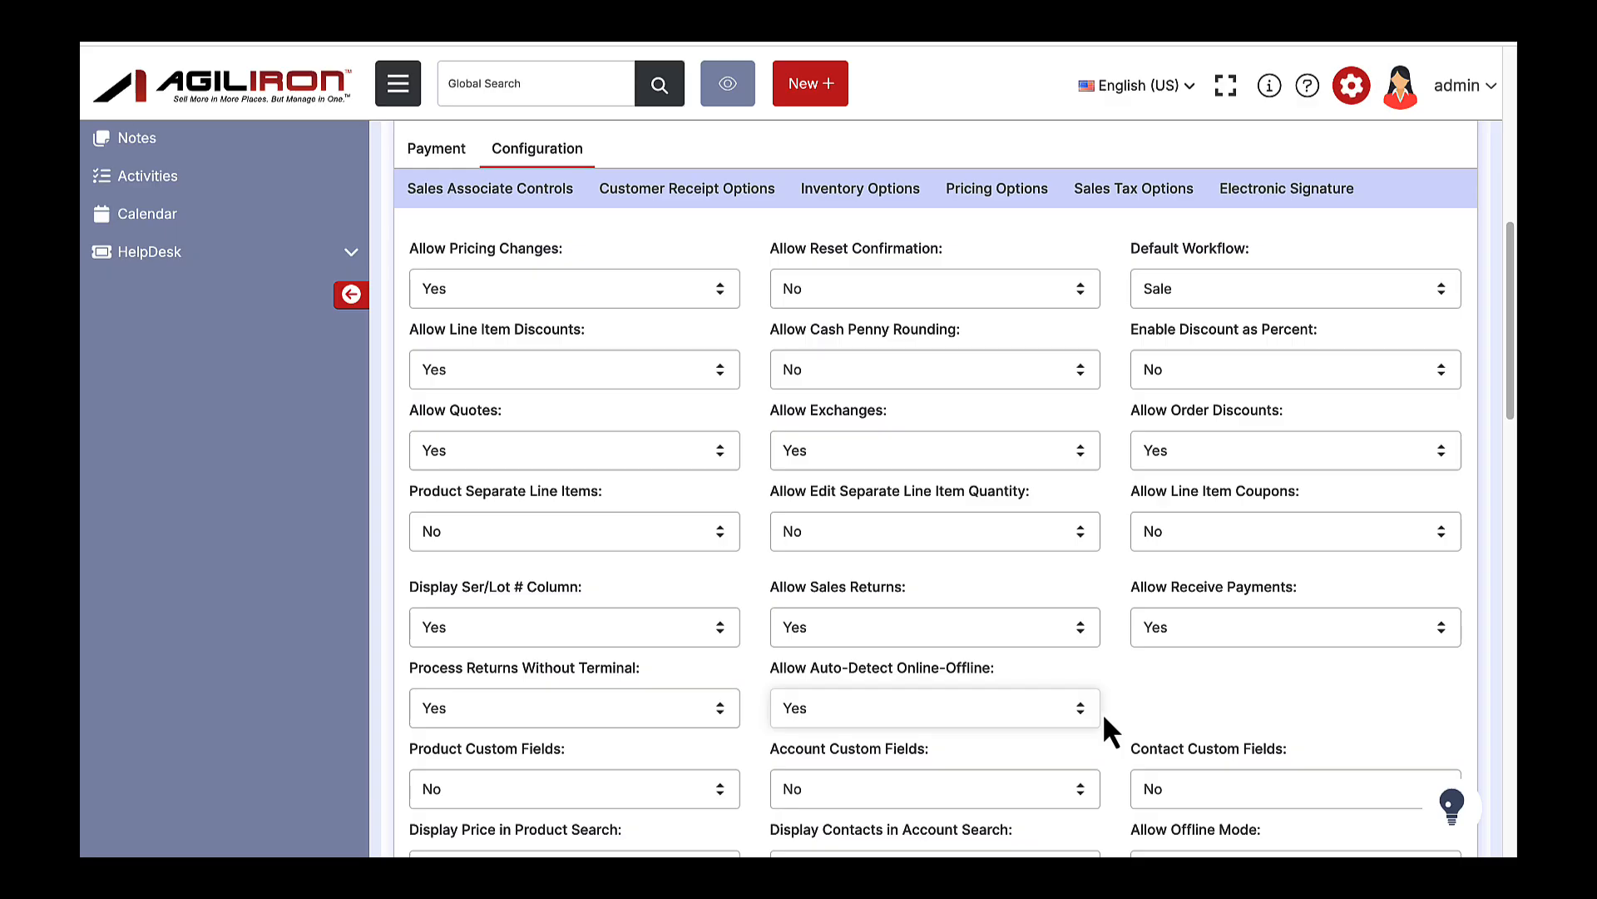
# - Examine the remaining channel configuration settings, including offline mode, ship orders, reports, product search, layaway orders and line item notes
pyautogui.scroll(-3, 1105, 718)
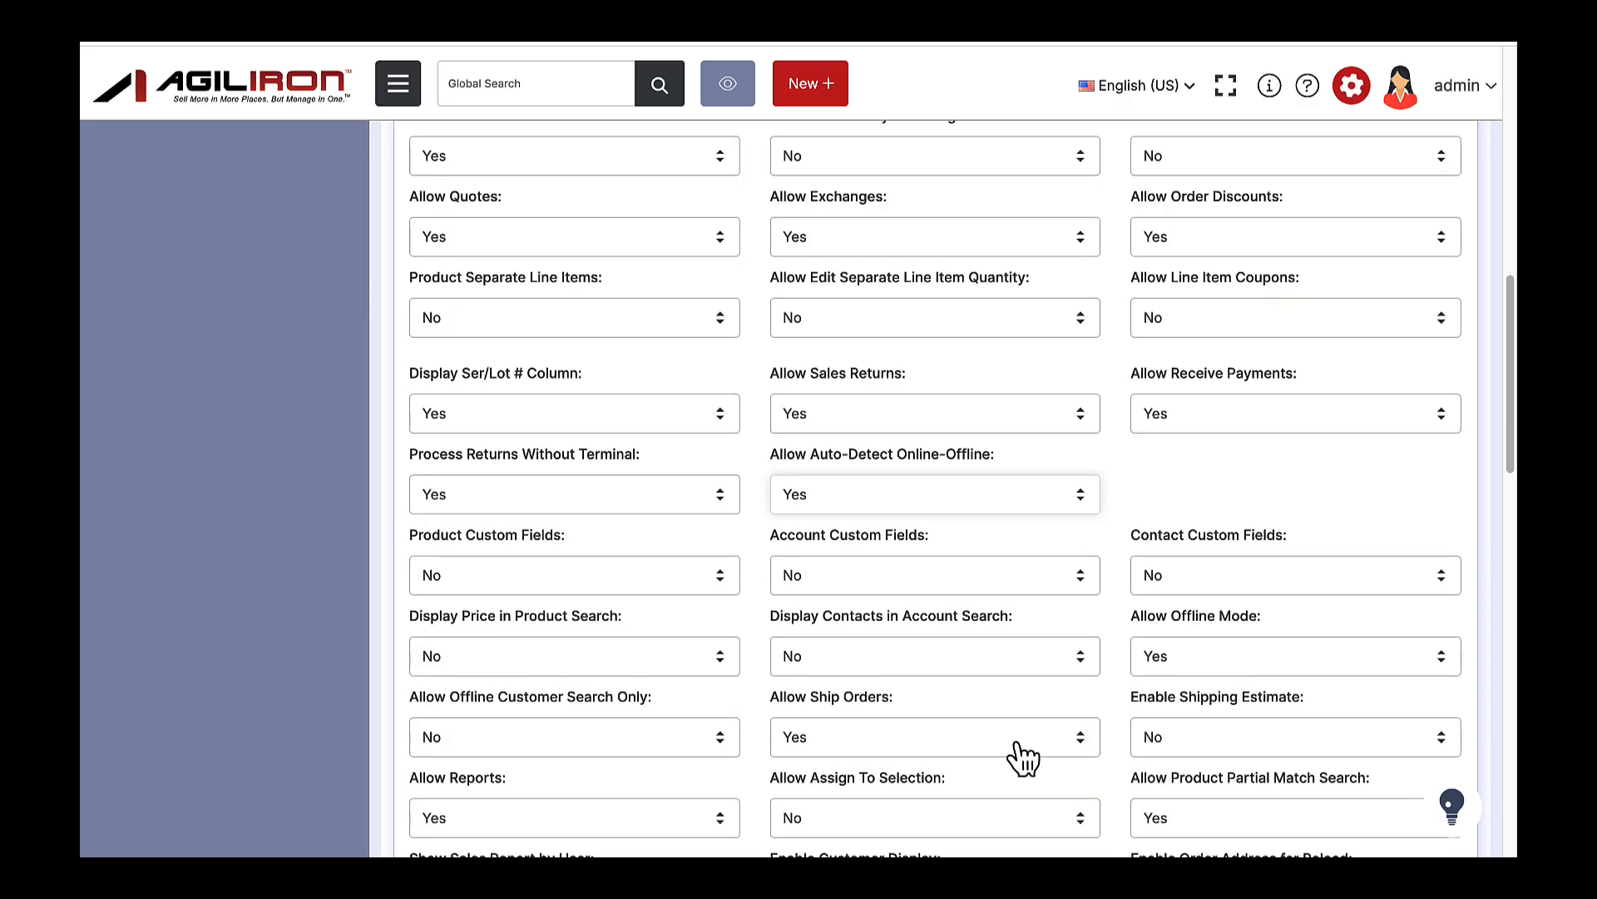
pyautogui.scroll(-2, 1023, 755)
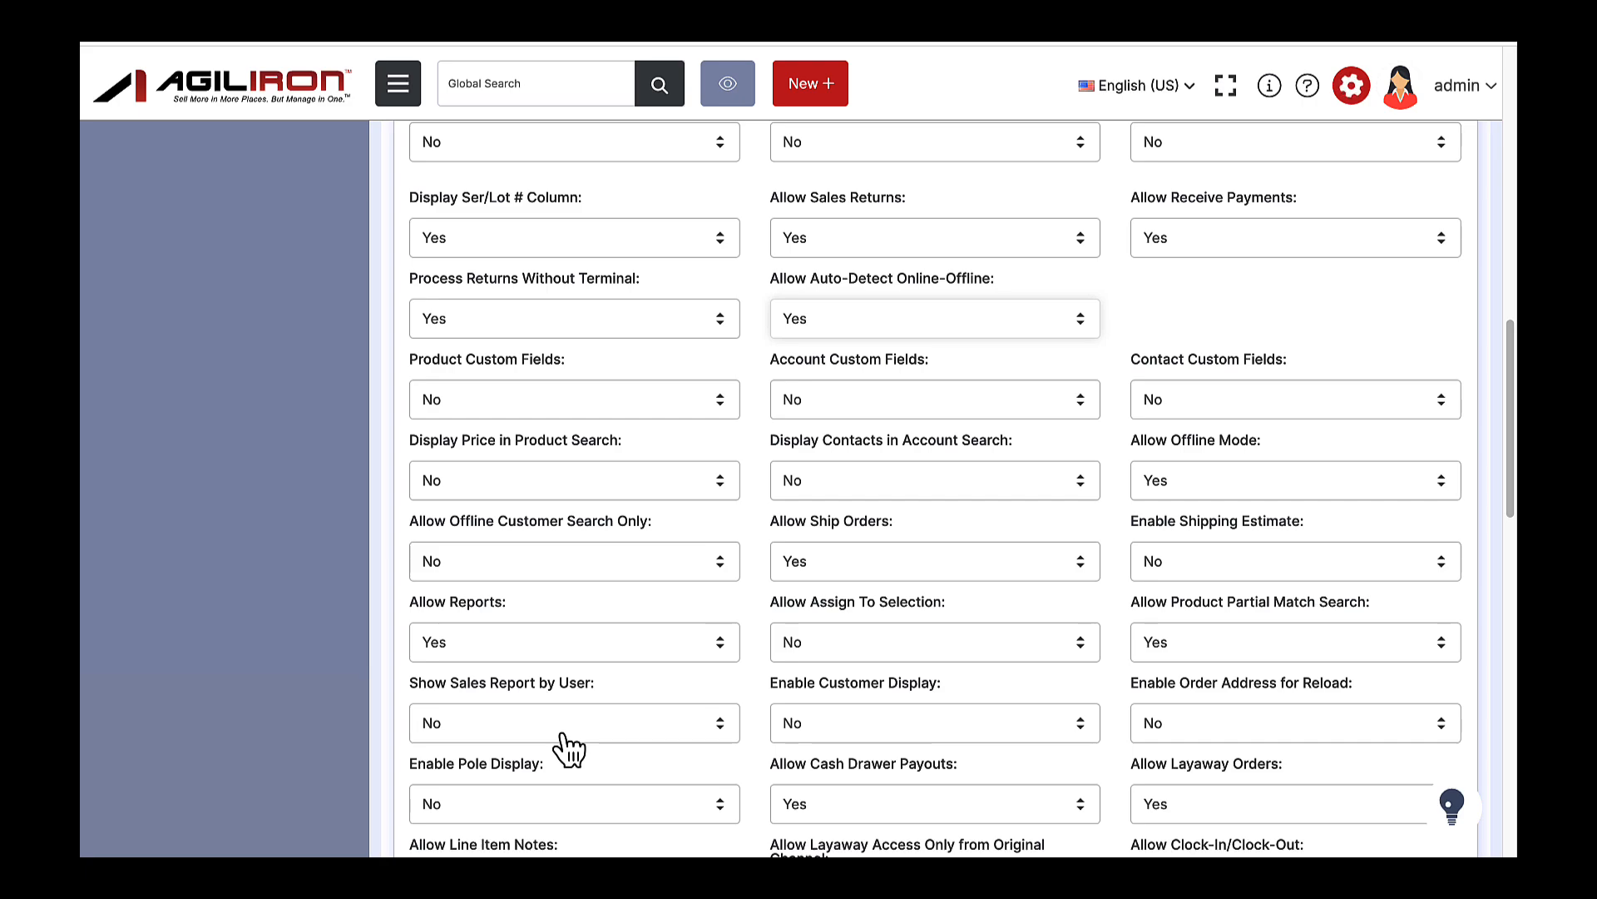
pyautogui.scroll(-1, 568, 749)
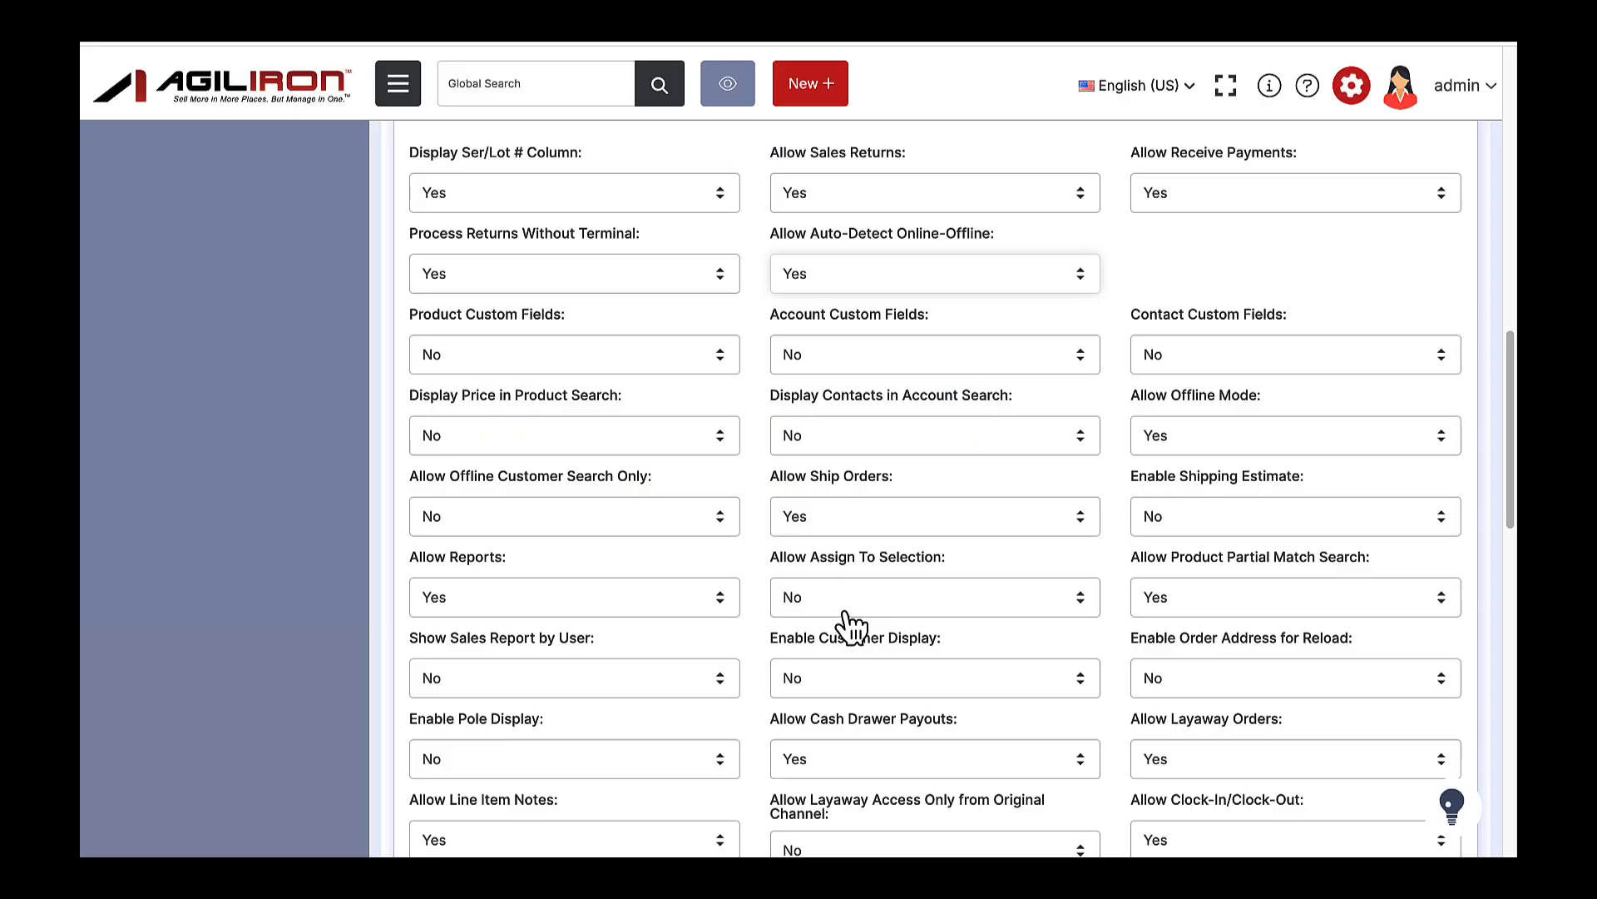
pyautogui.press('Down')
pyautogui.scroll(-1, 1271, 522)
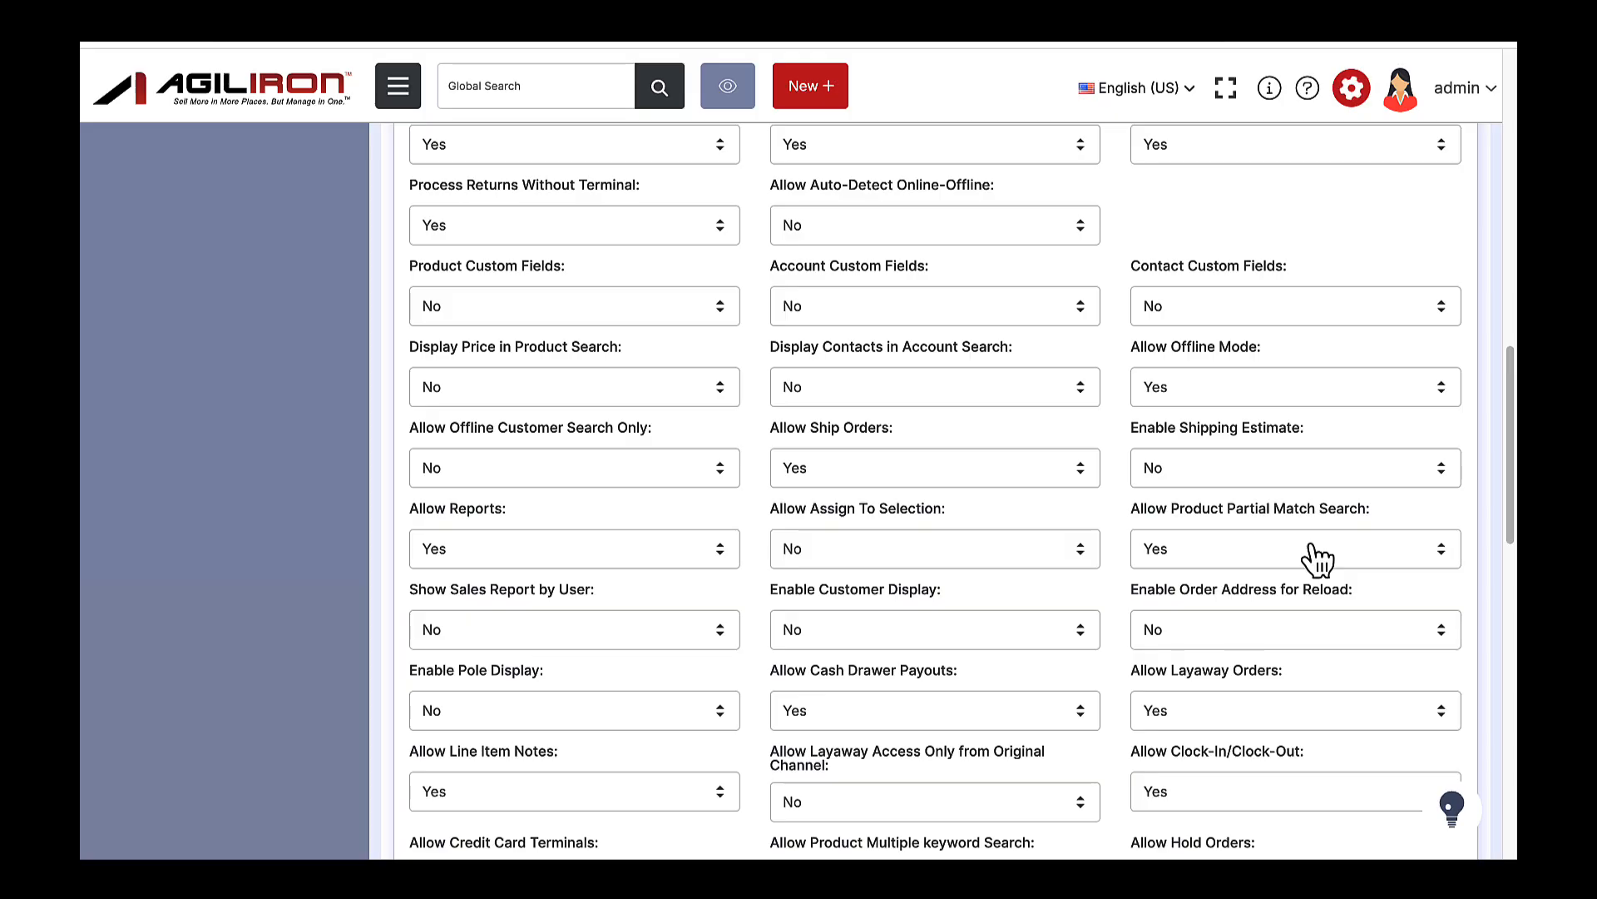
pyautogui.scroll(-4, 1312, 549)
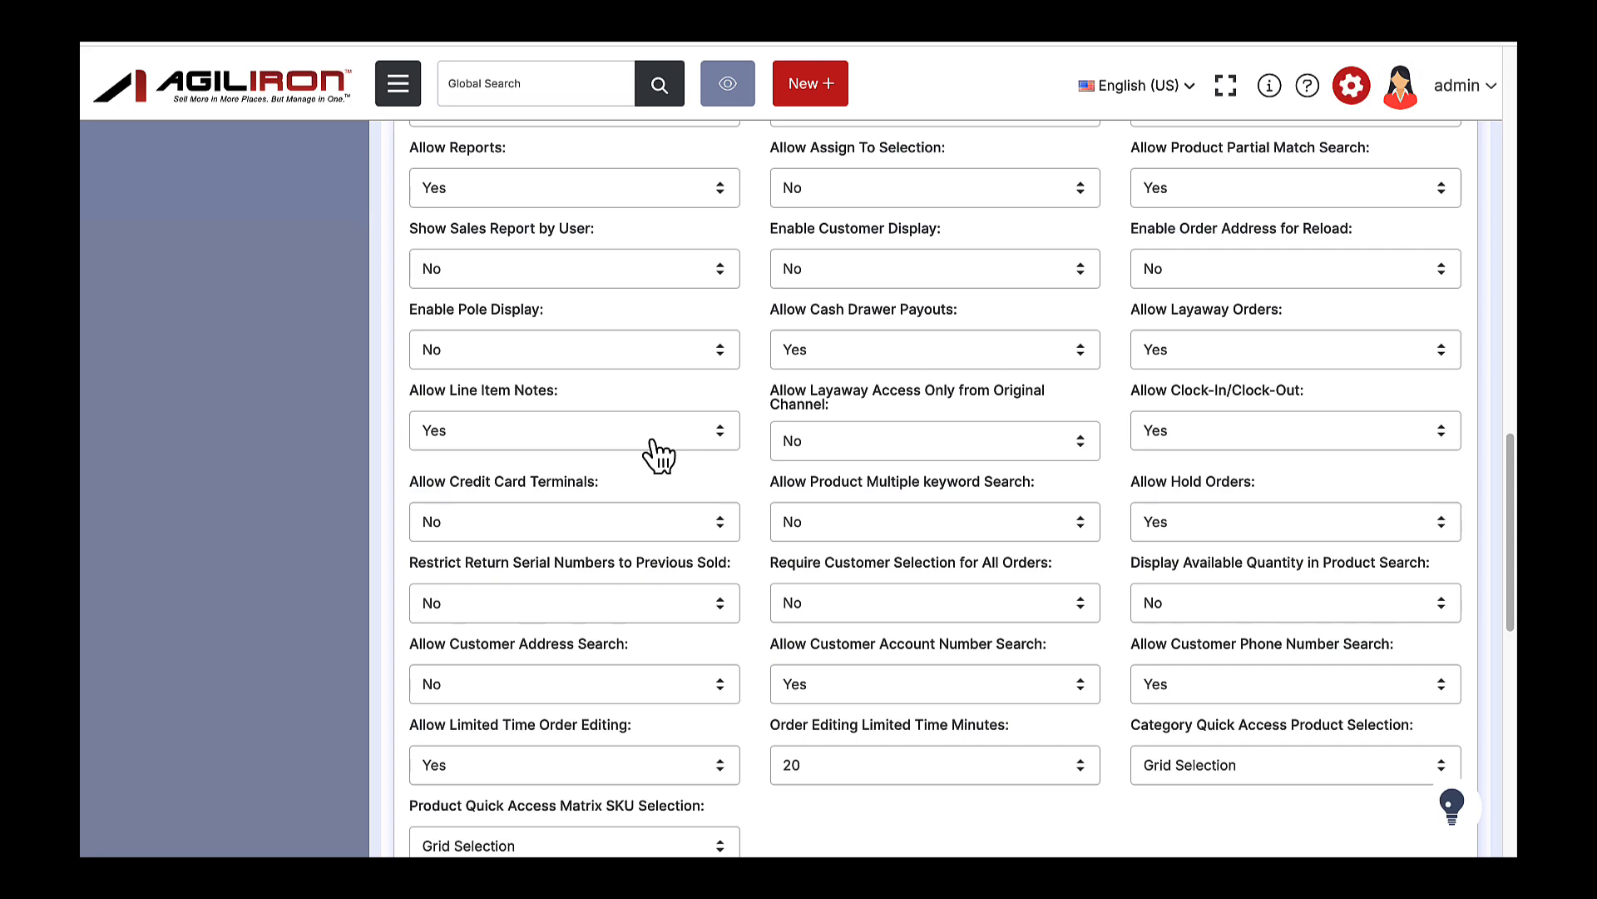
pyautogui.scroll(-1, 652, 441)
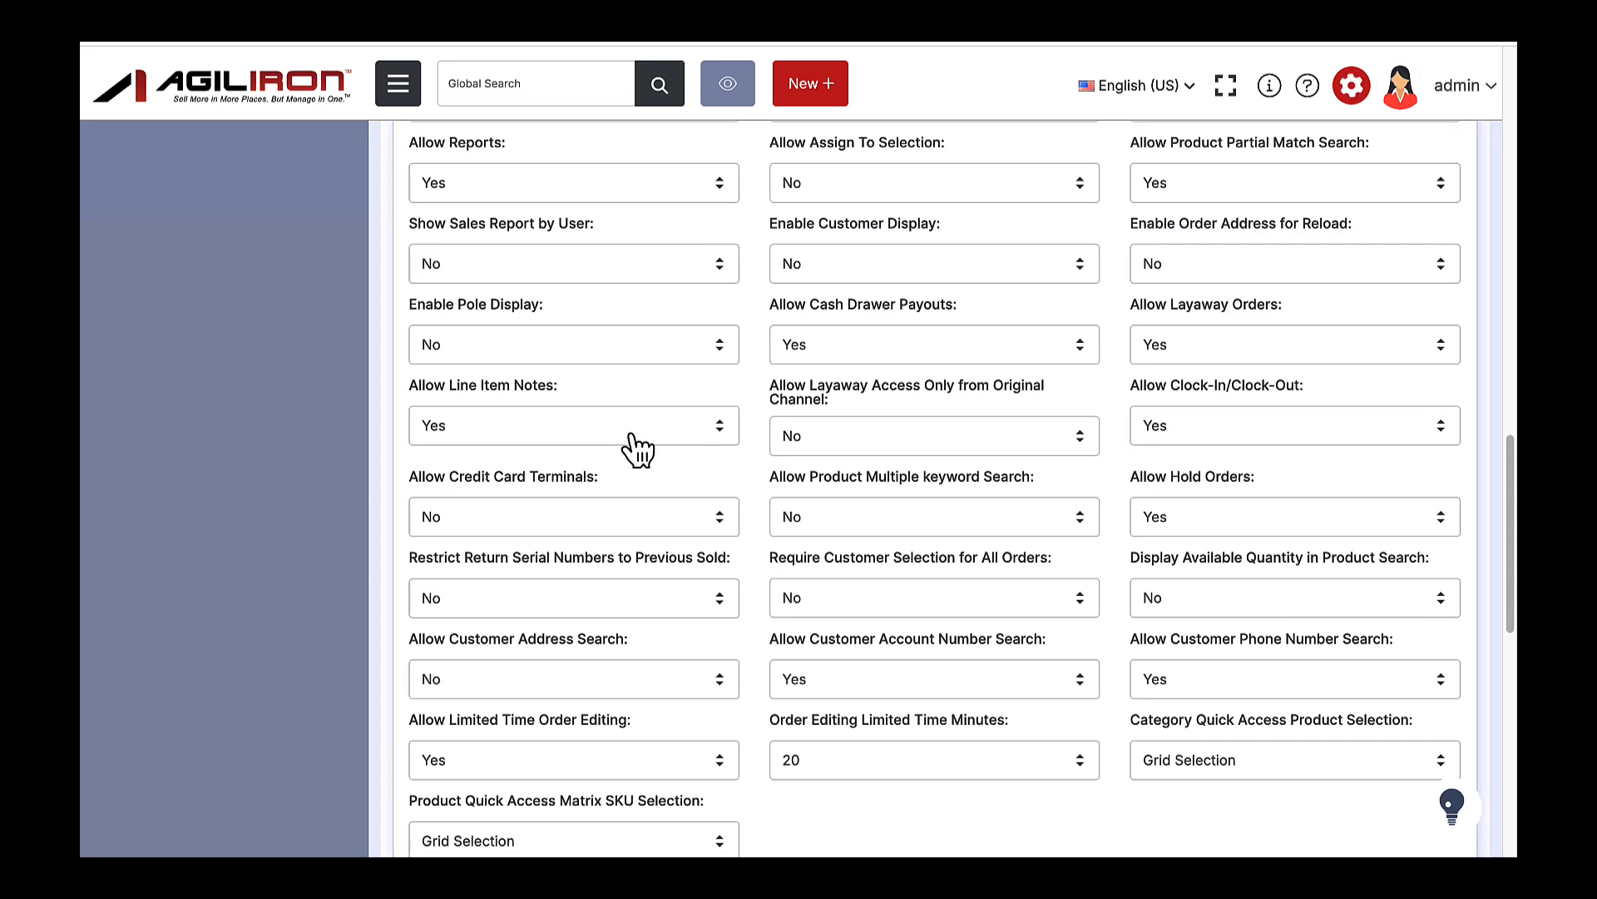
pyautogui.scroll(1, 637, 449)
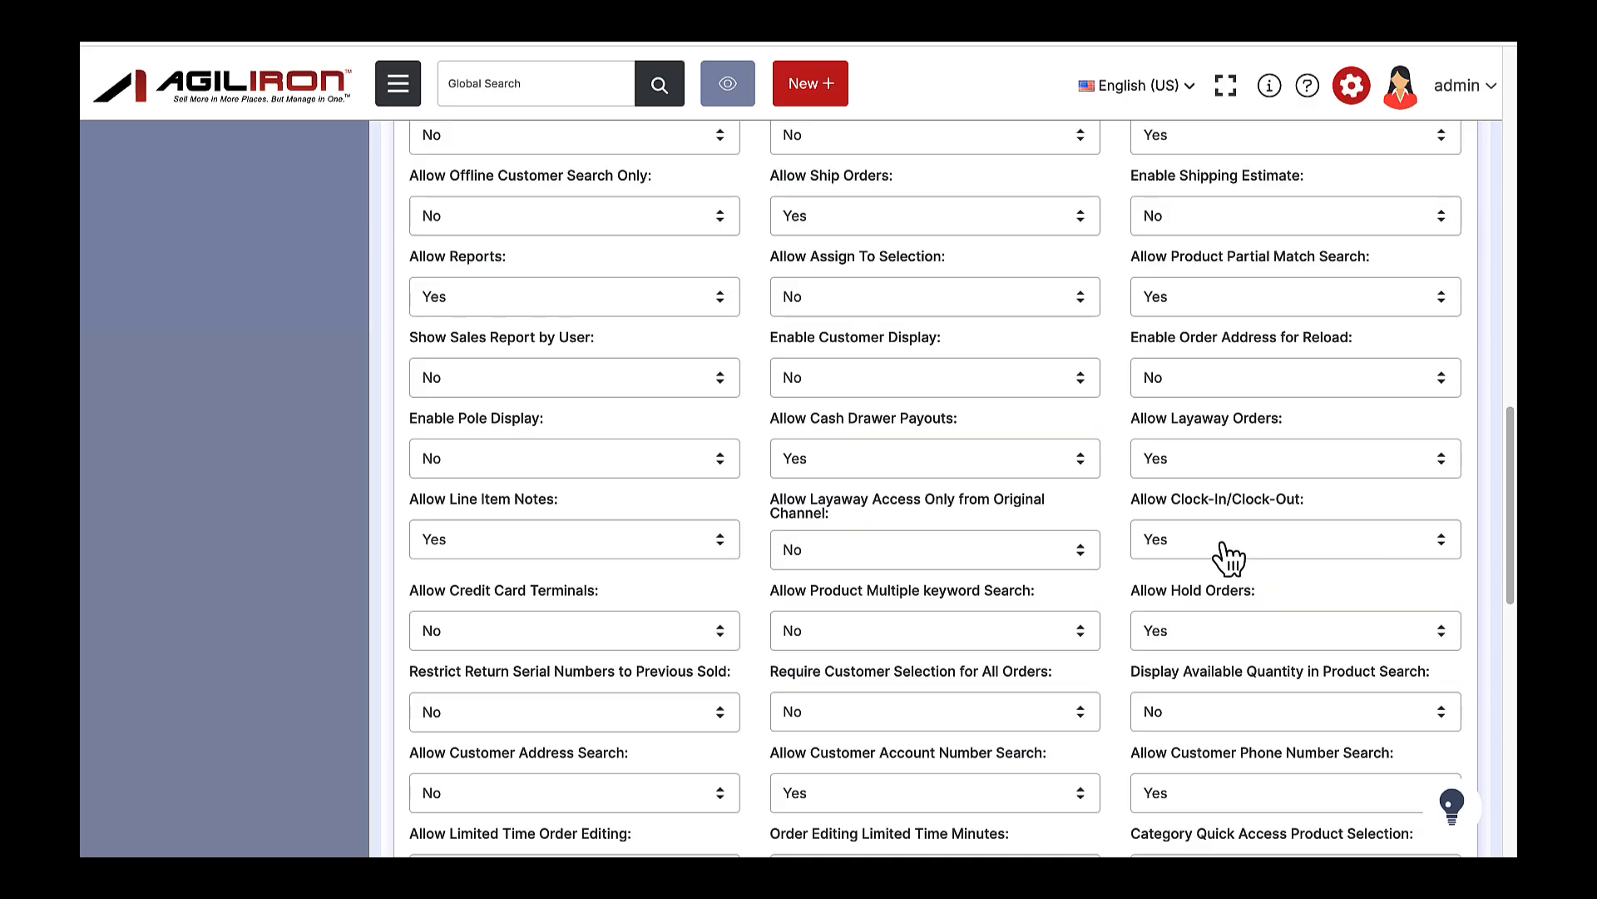
# - Set Allow Credit Card Terminals to Yes in the channel configuration
pyautogui.scroll(-2, 724, 672)
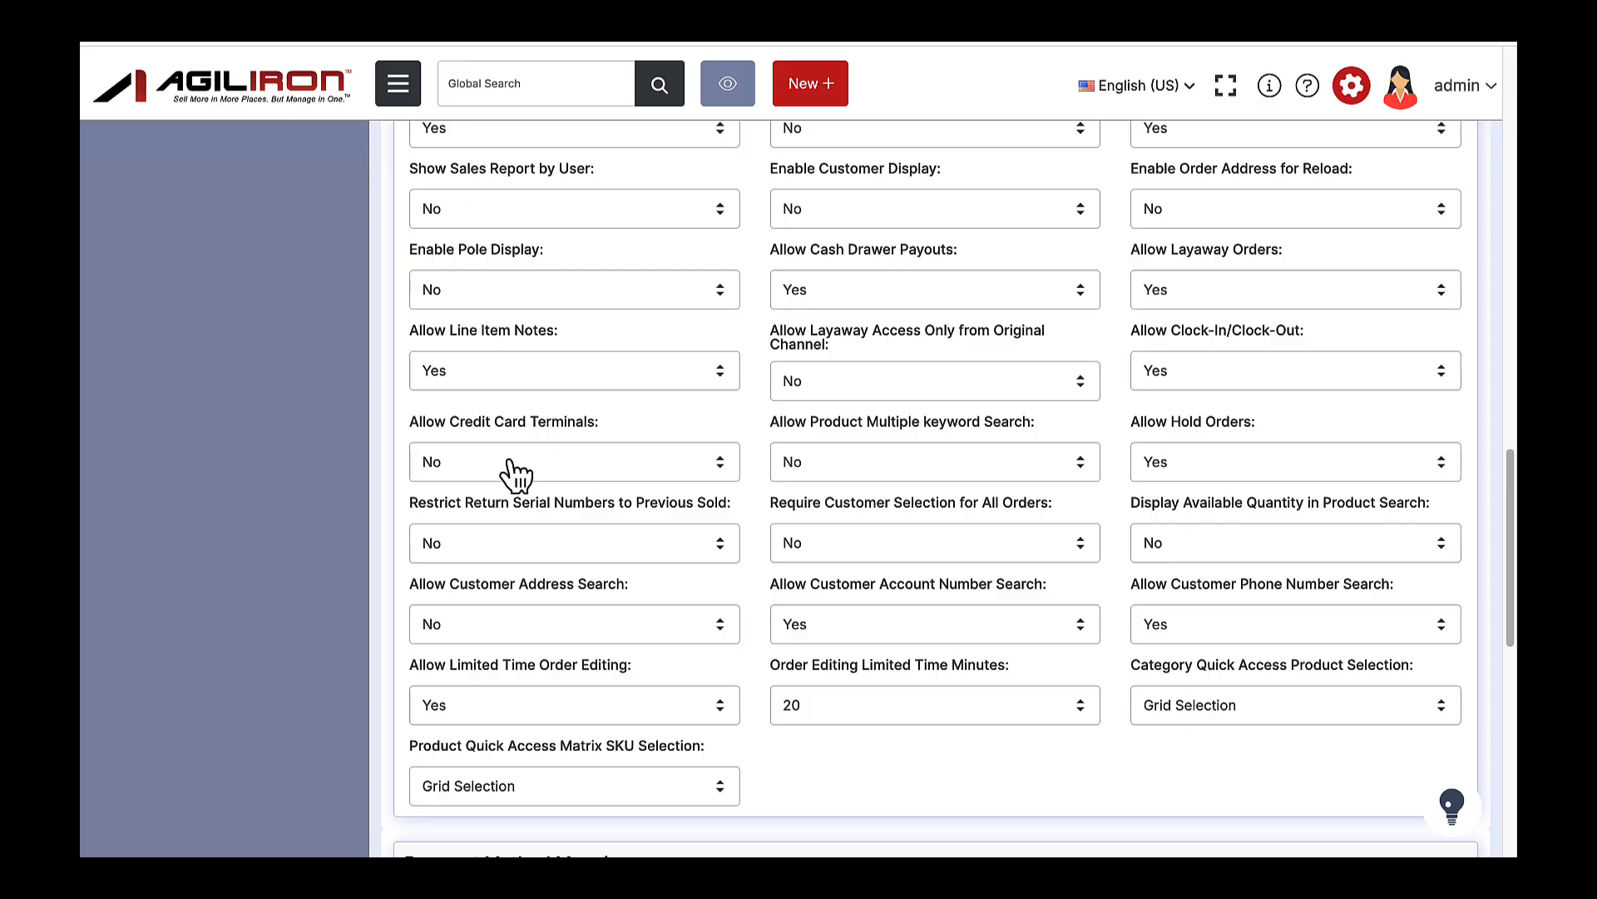
pyautogui.click(511, 464)
pyautogui.click(510, 438)
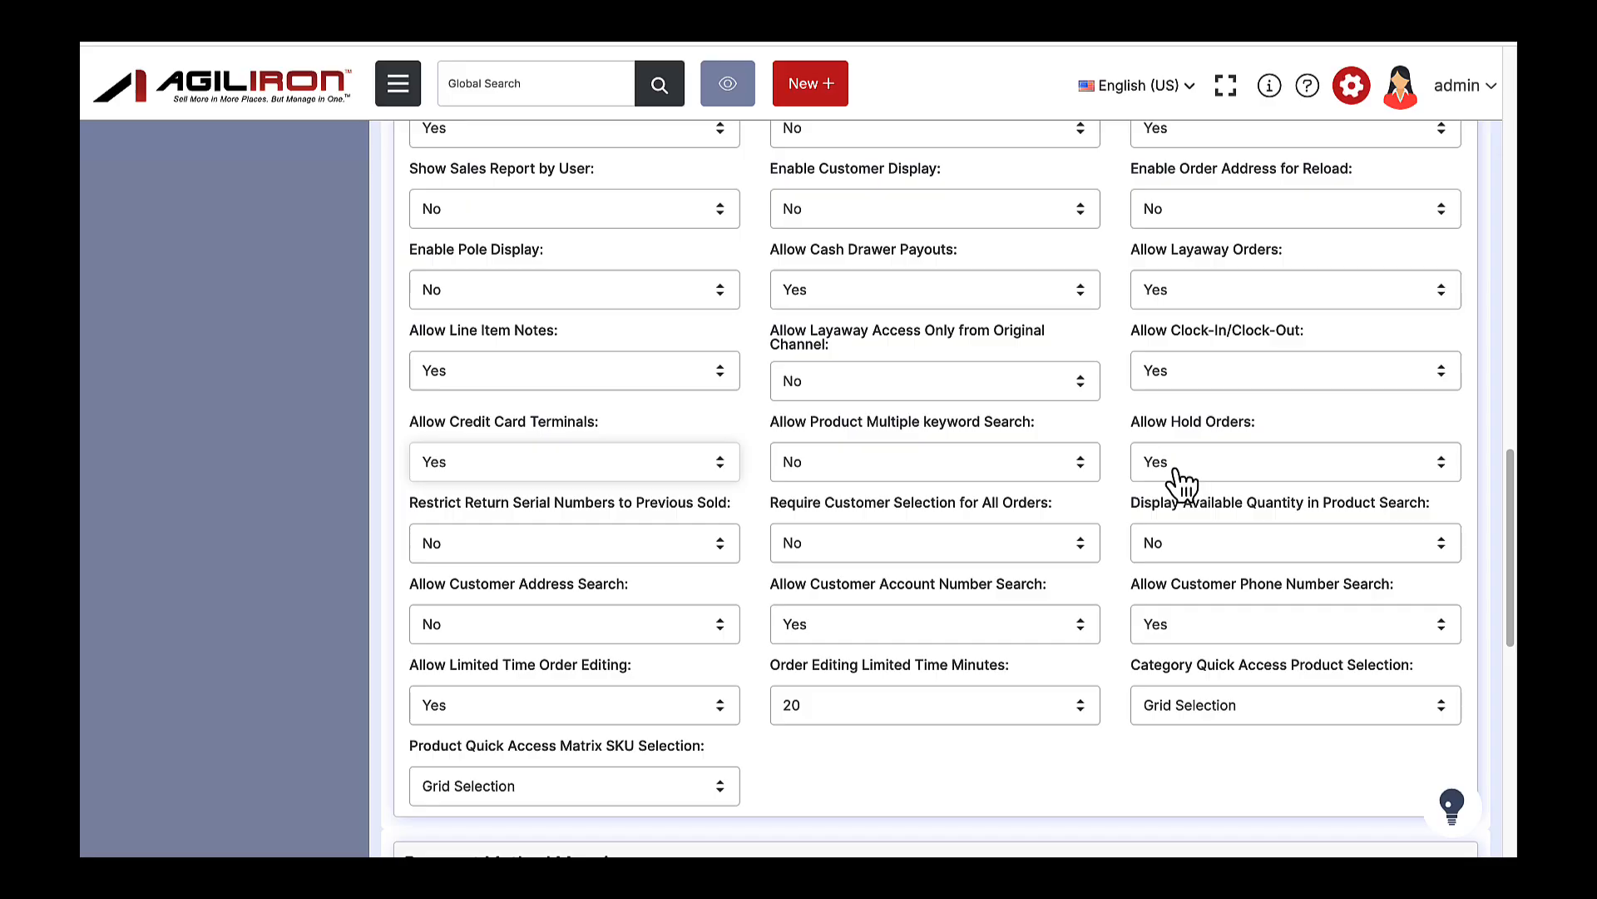
pyautogui.scroll(1, 1182, 483)
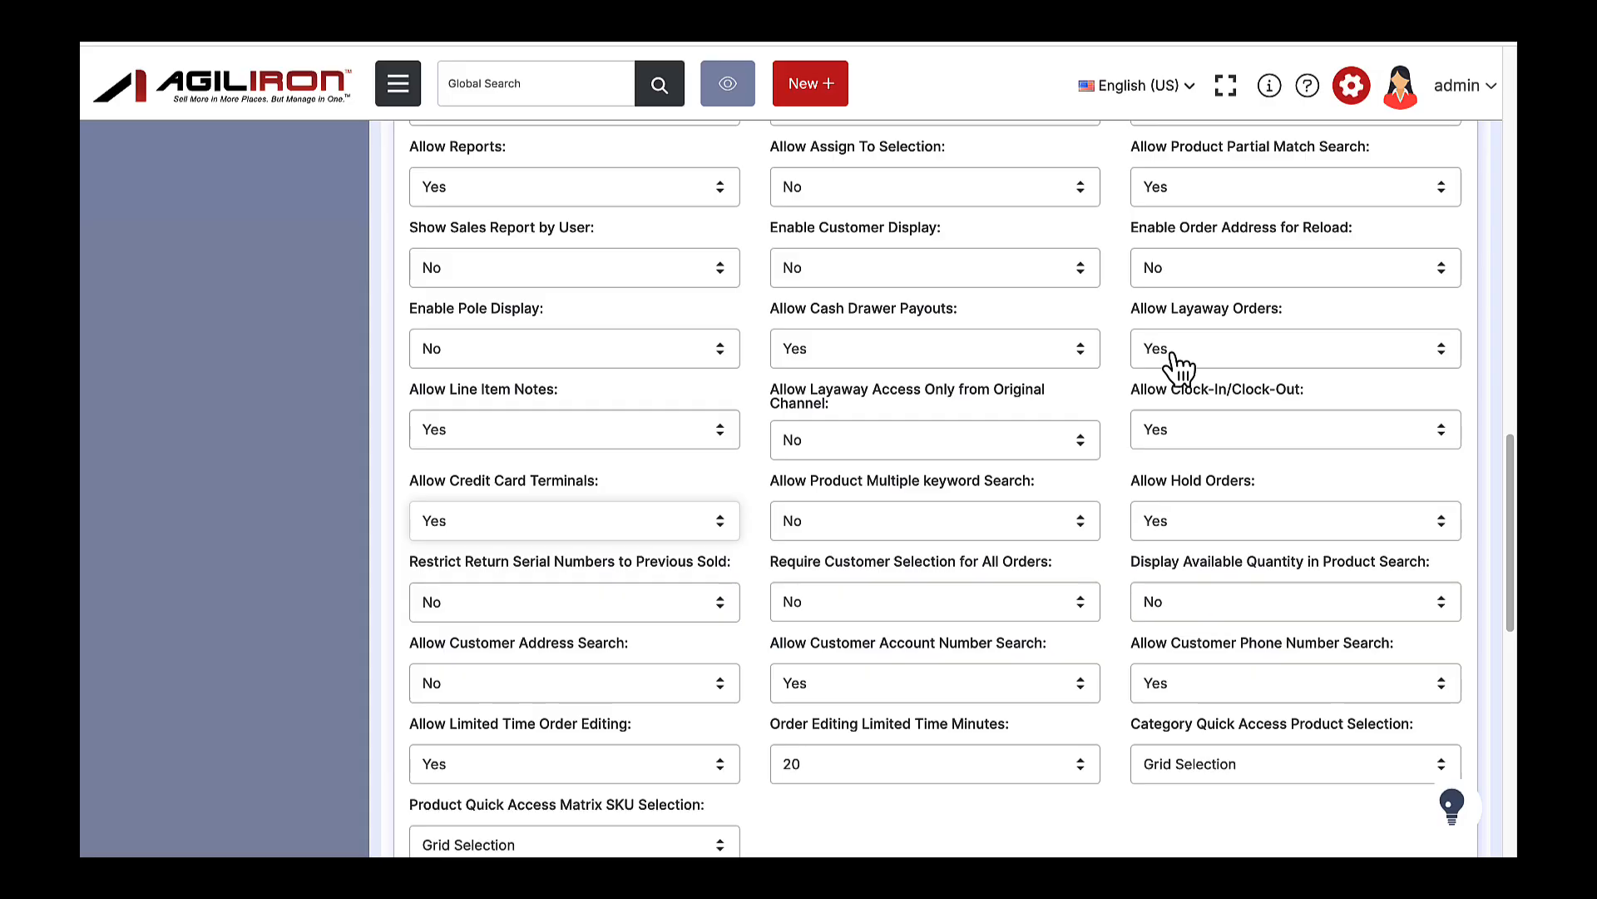
# - Set the Product Quick Access Matrix SKU Selection to Drop-down Selection
pyautogui.scroll(-1, 1177, 366)
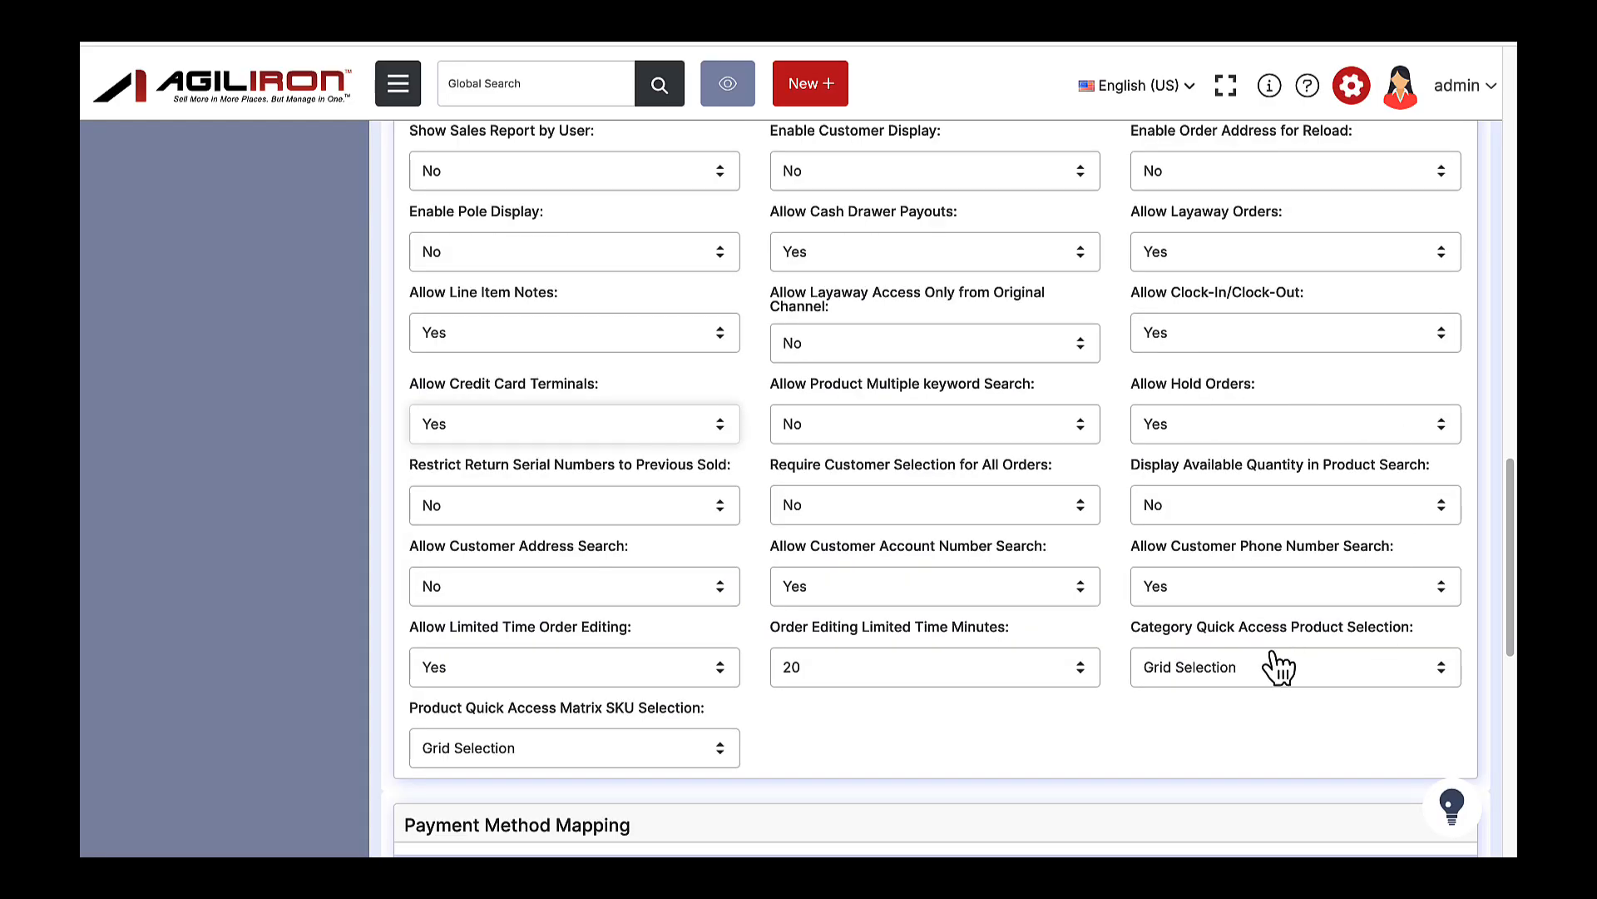
pyautogui.scroll(-1, 1279, 666)
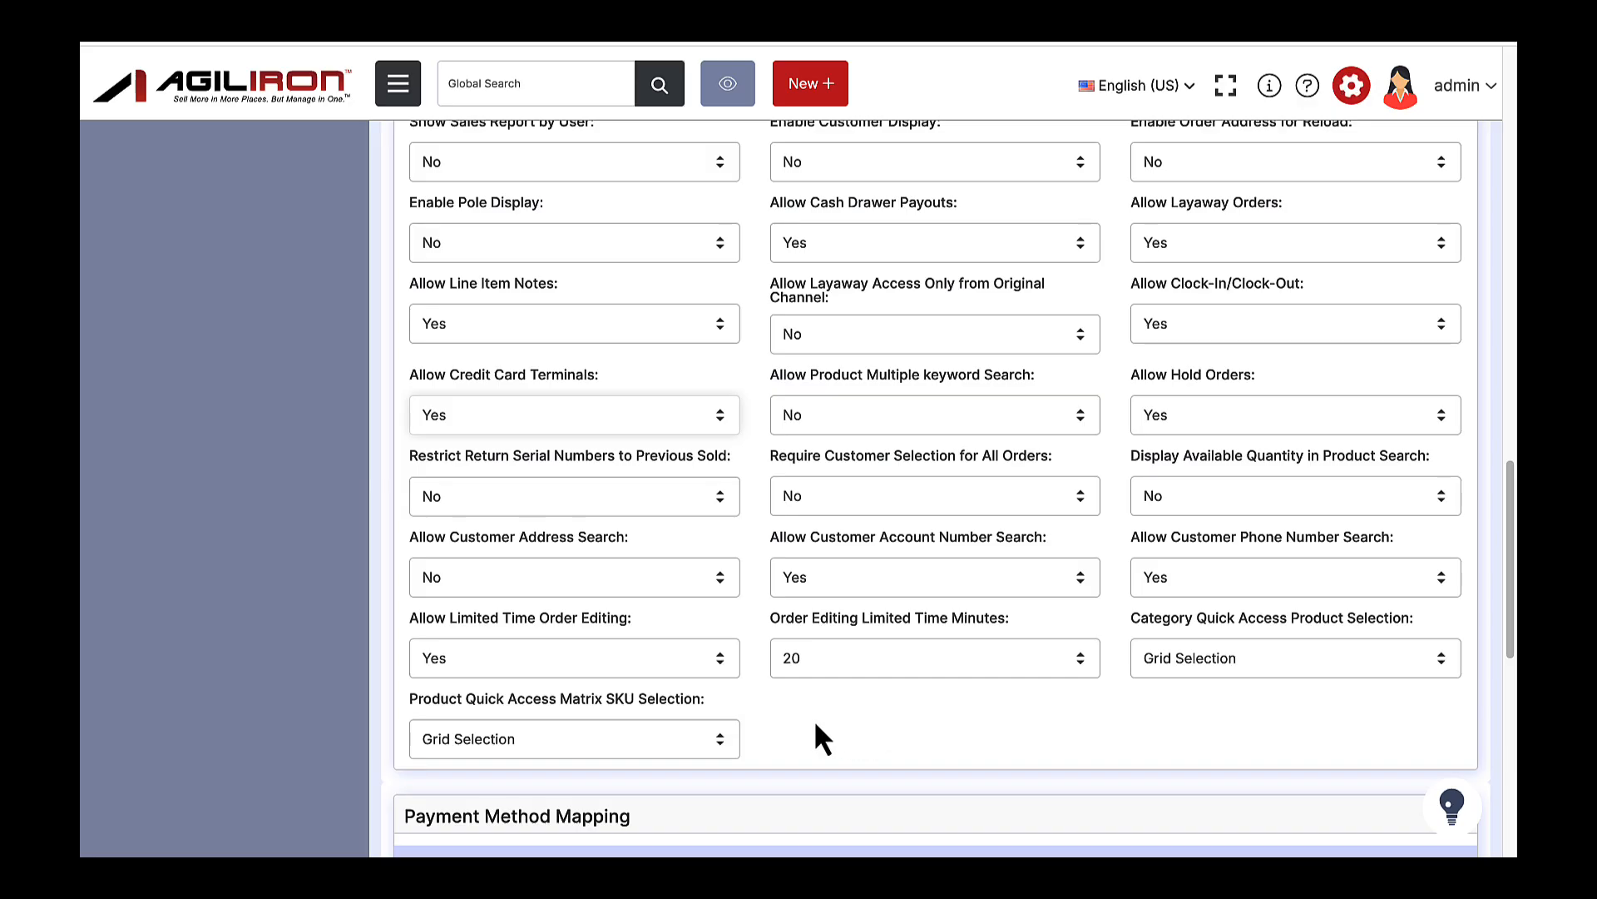
pyautogui.click(693, 738)
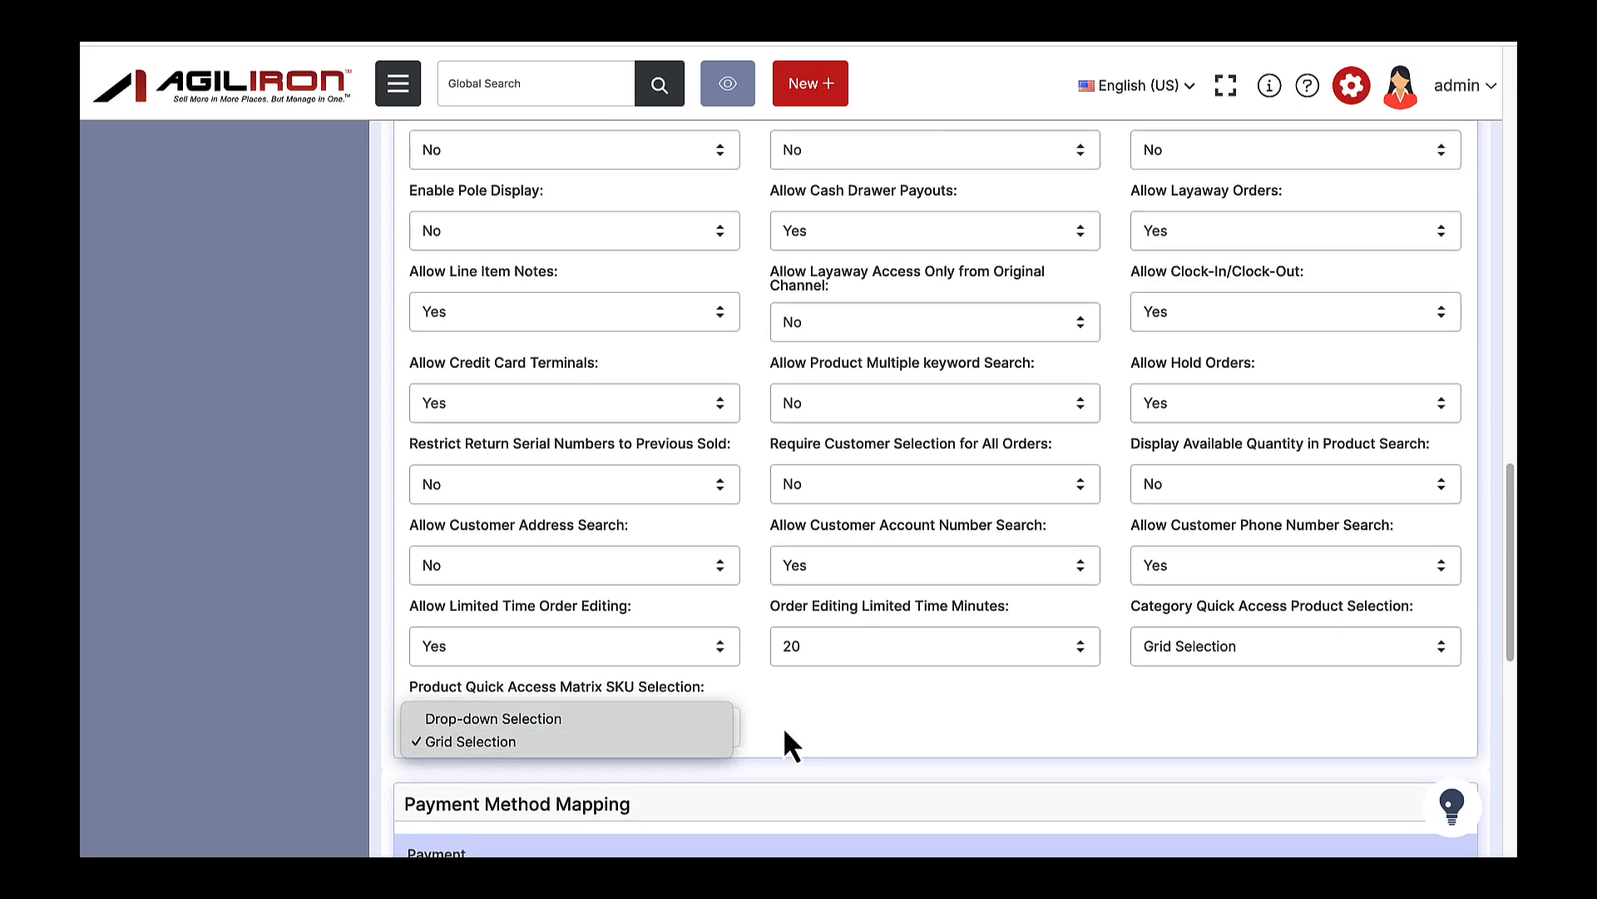
pyautogui.click(671, 720)
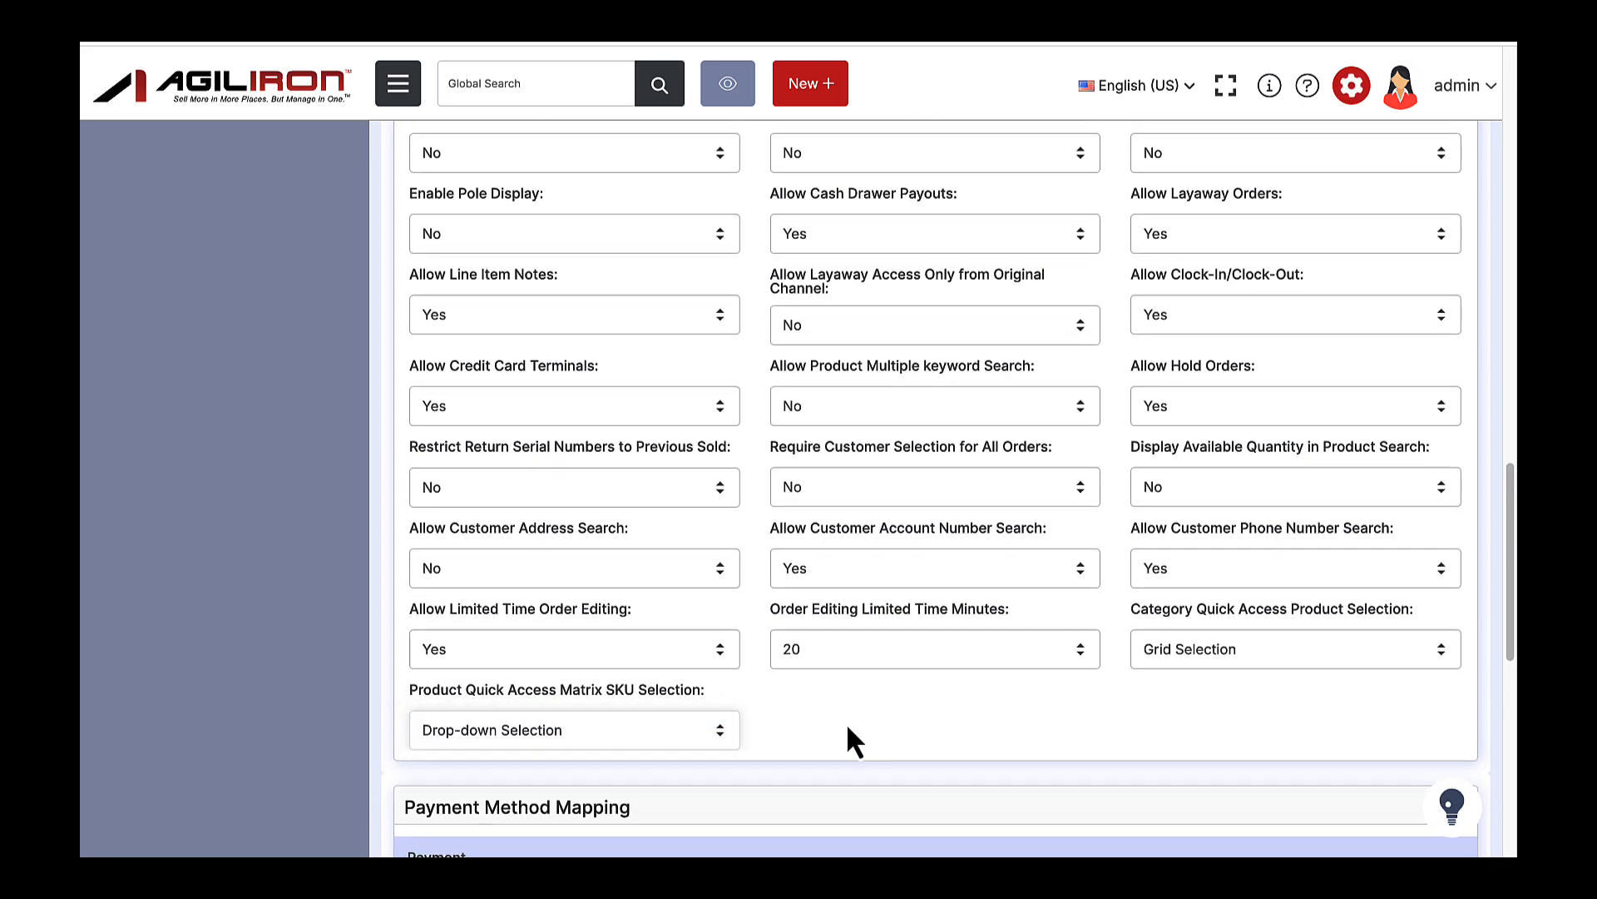
# - In the channel's customer receipt options, set the Sales Receipt Format Template to POS Sales Receipt - Customizable
pyautogui.scroll(15, 787, 411)
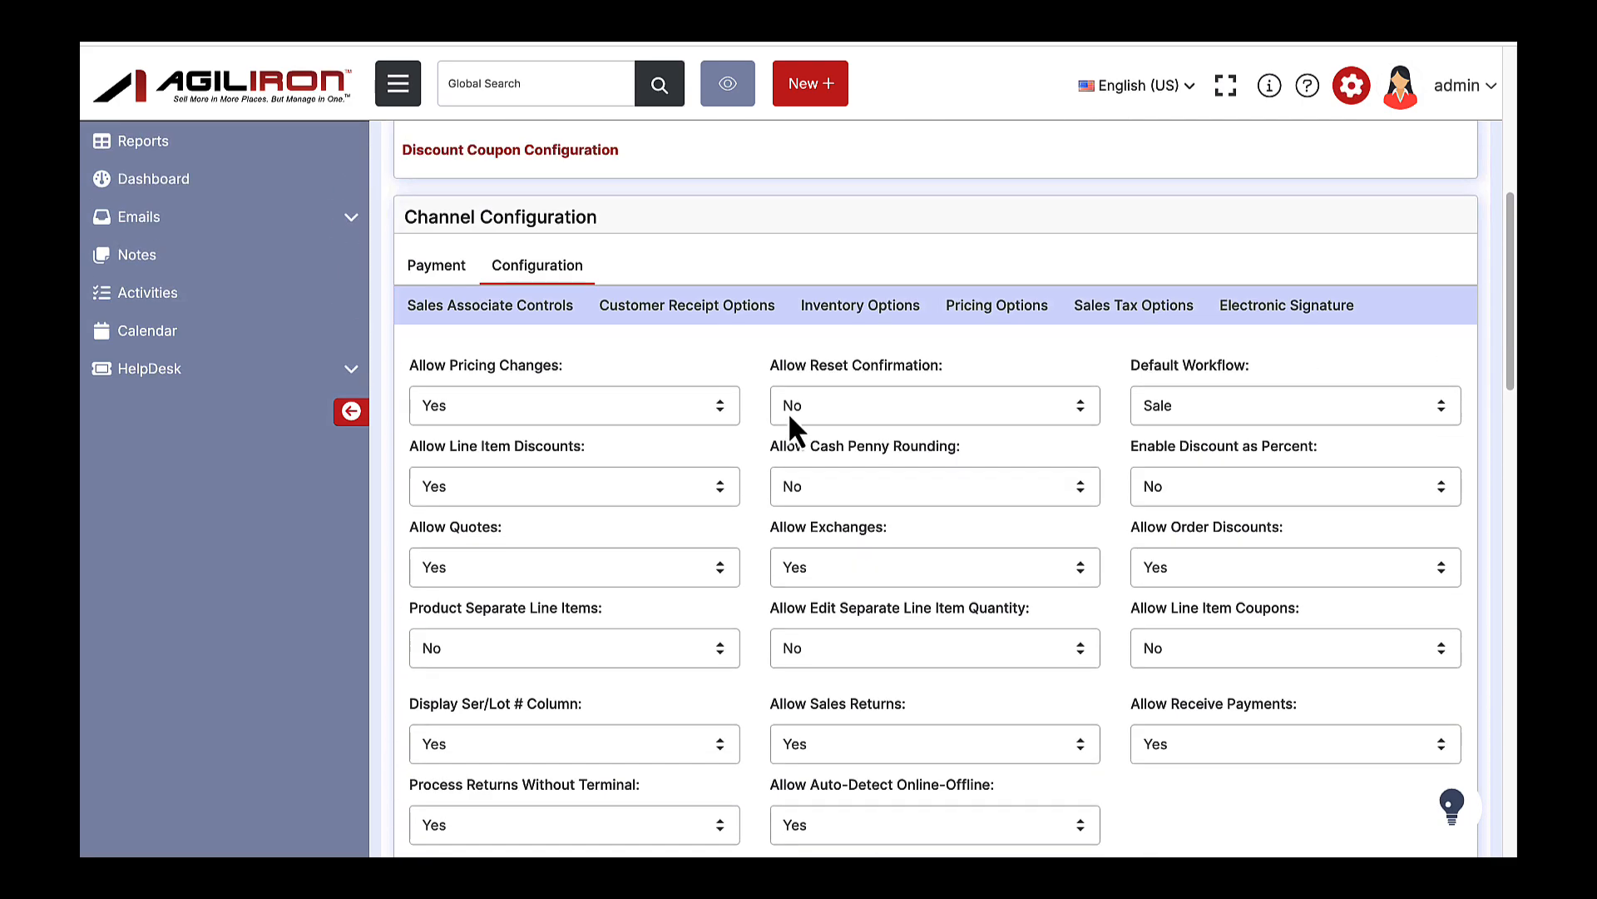
pyautogui.click(730, 356)
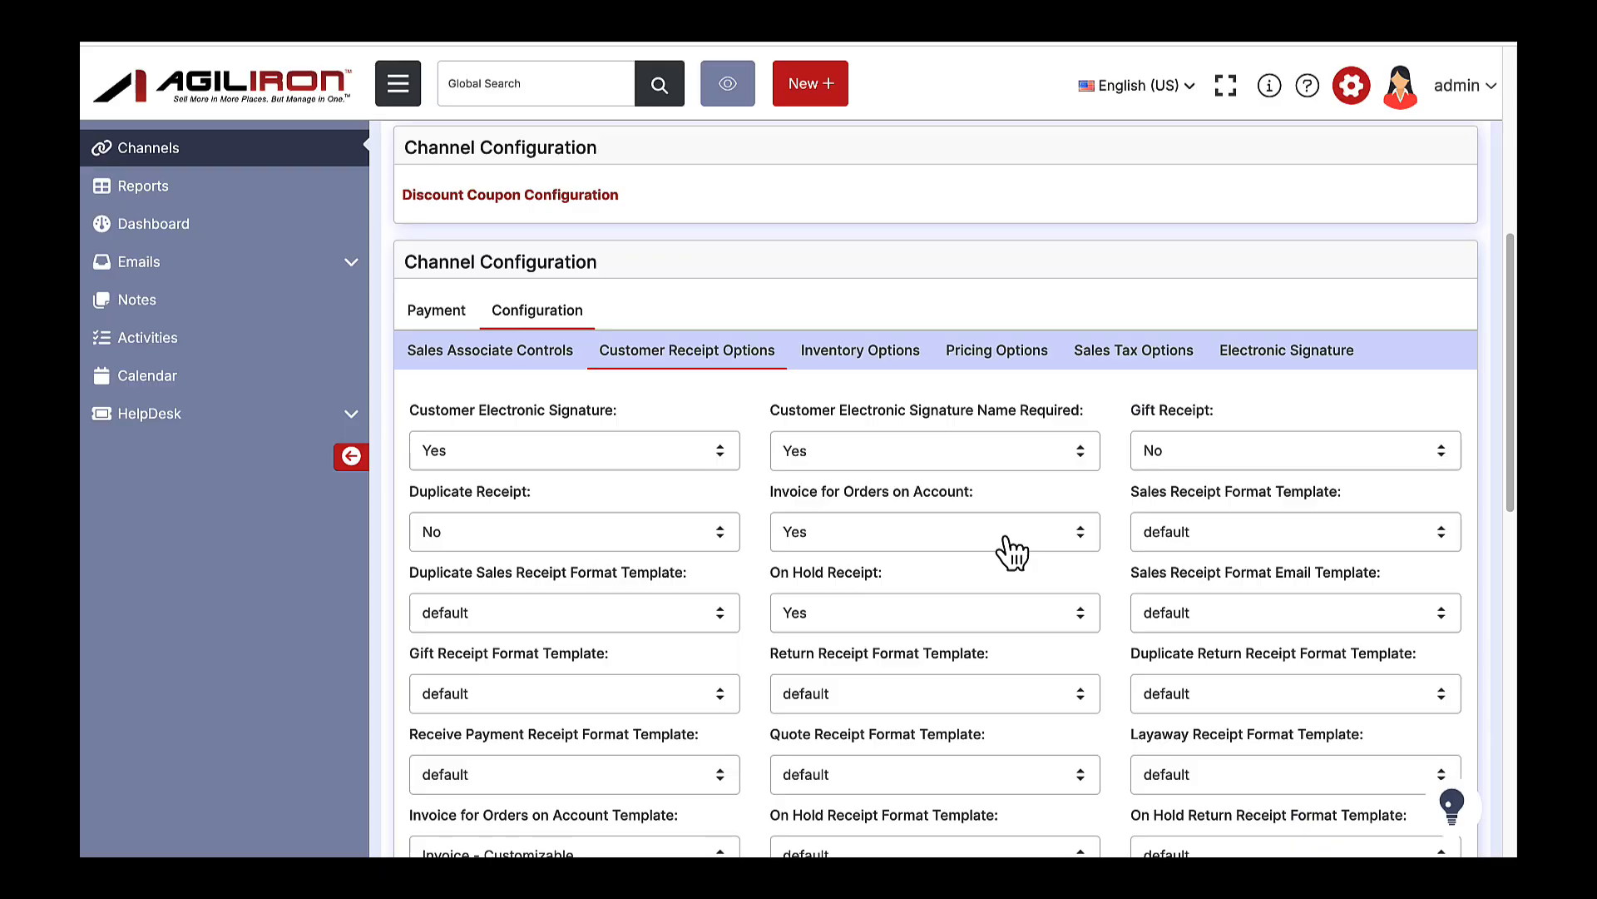
pyautogui.click(1260, 547)
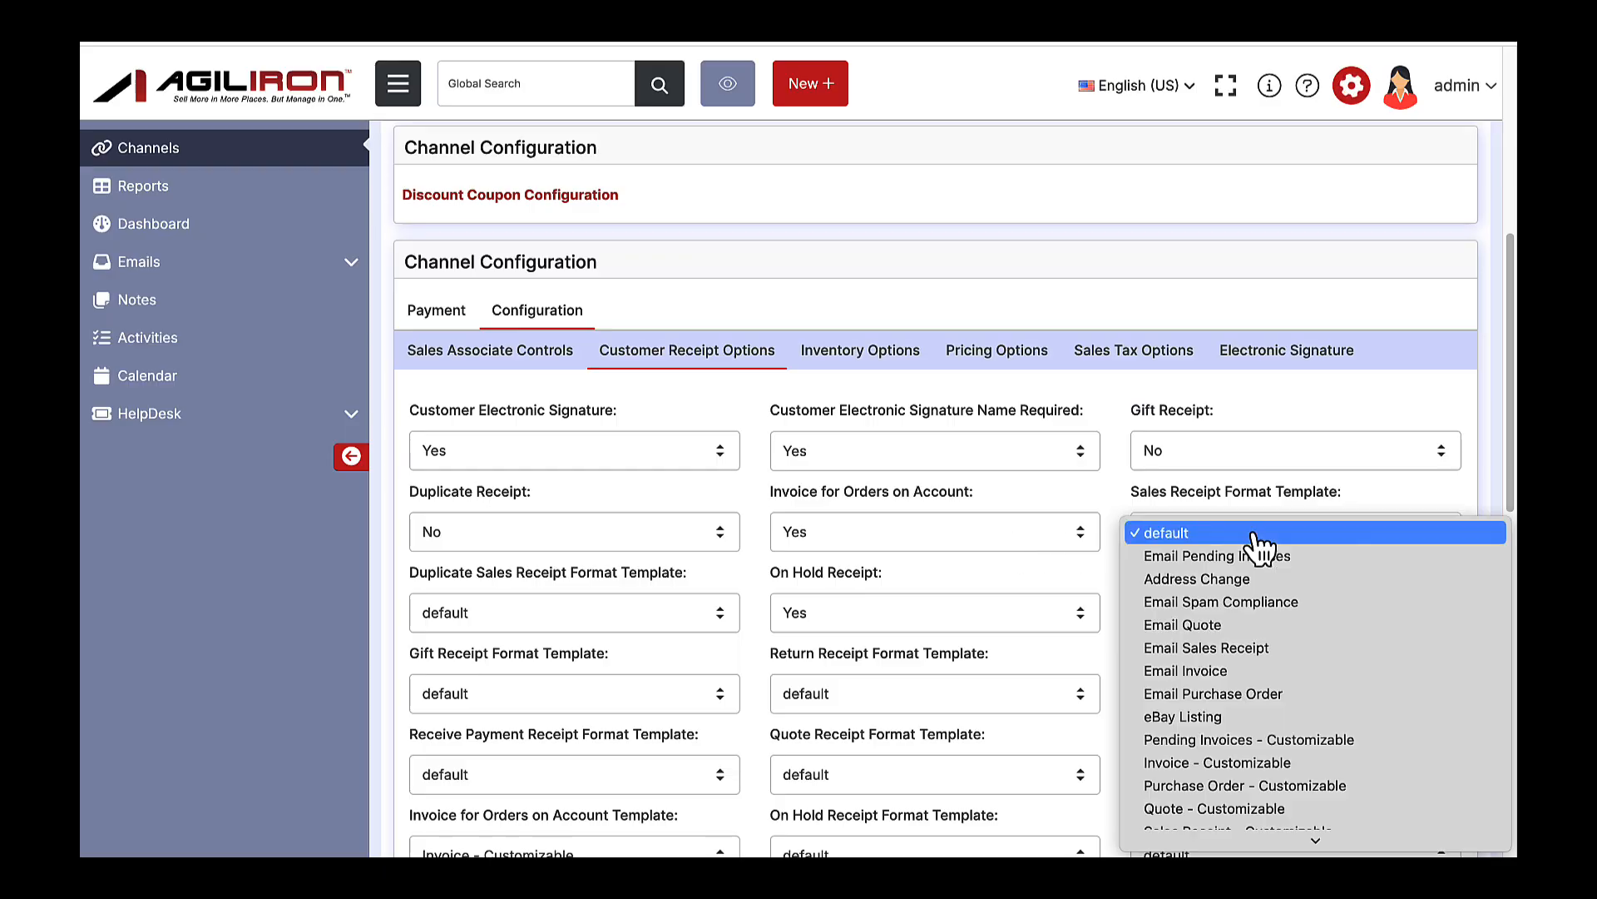
pyautogui.scroll(-3, 1260, 547)
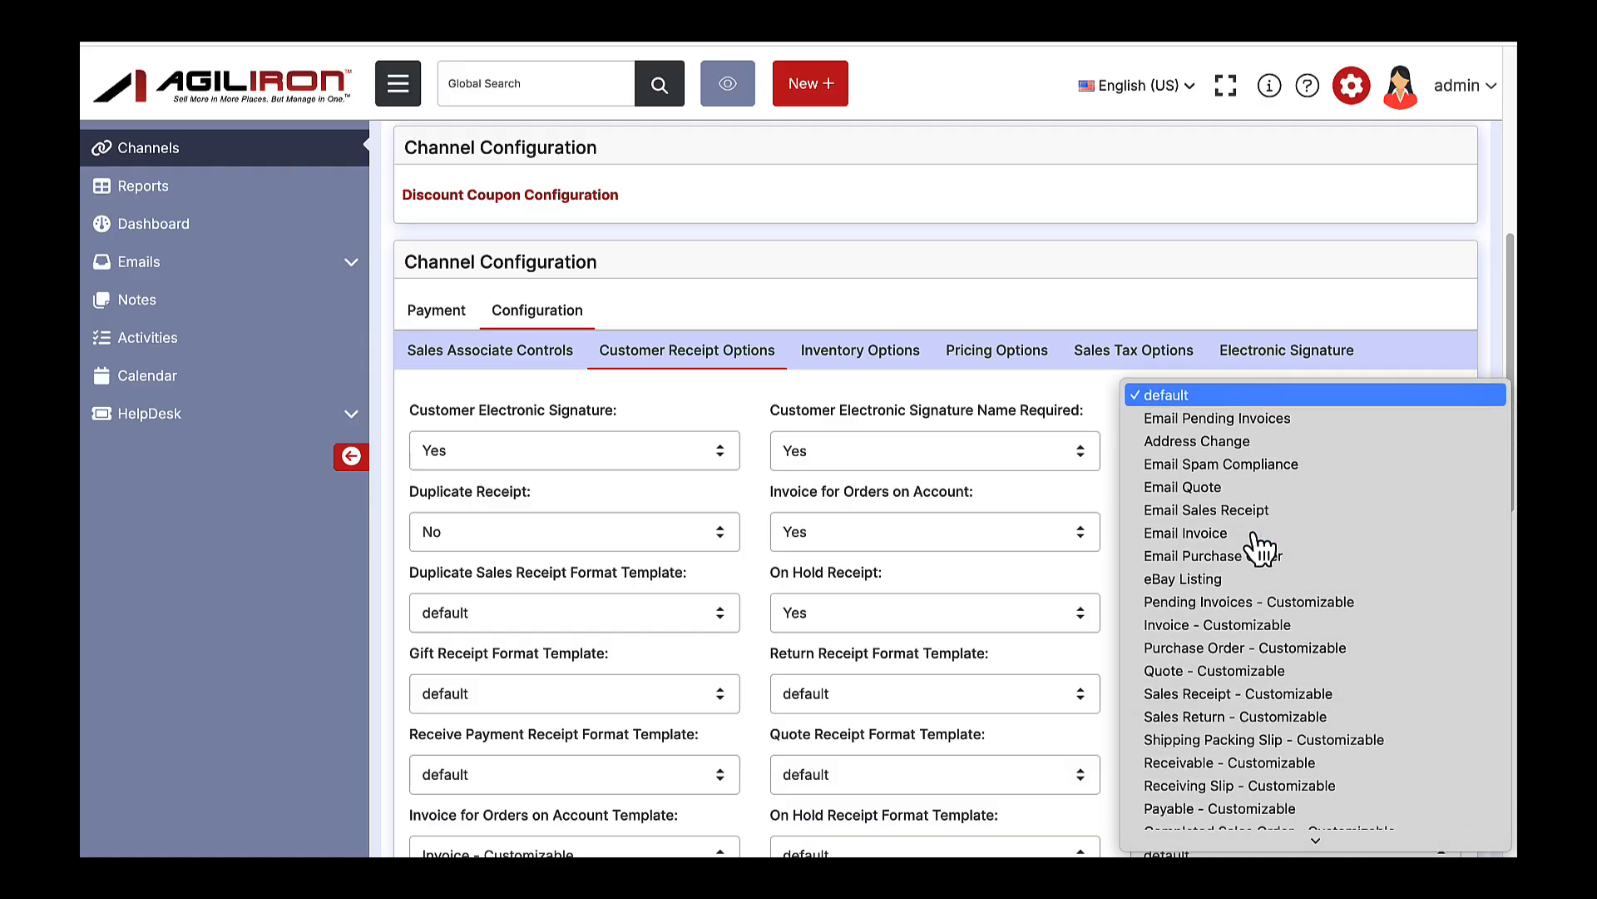
pyautogui.click(1103, 498)
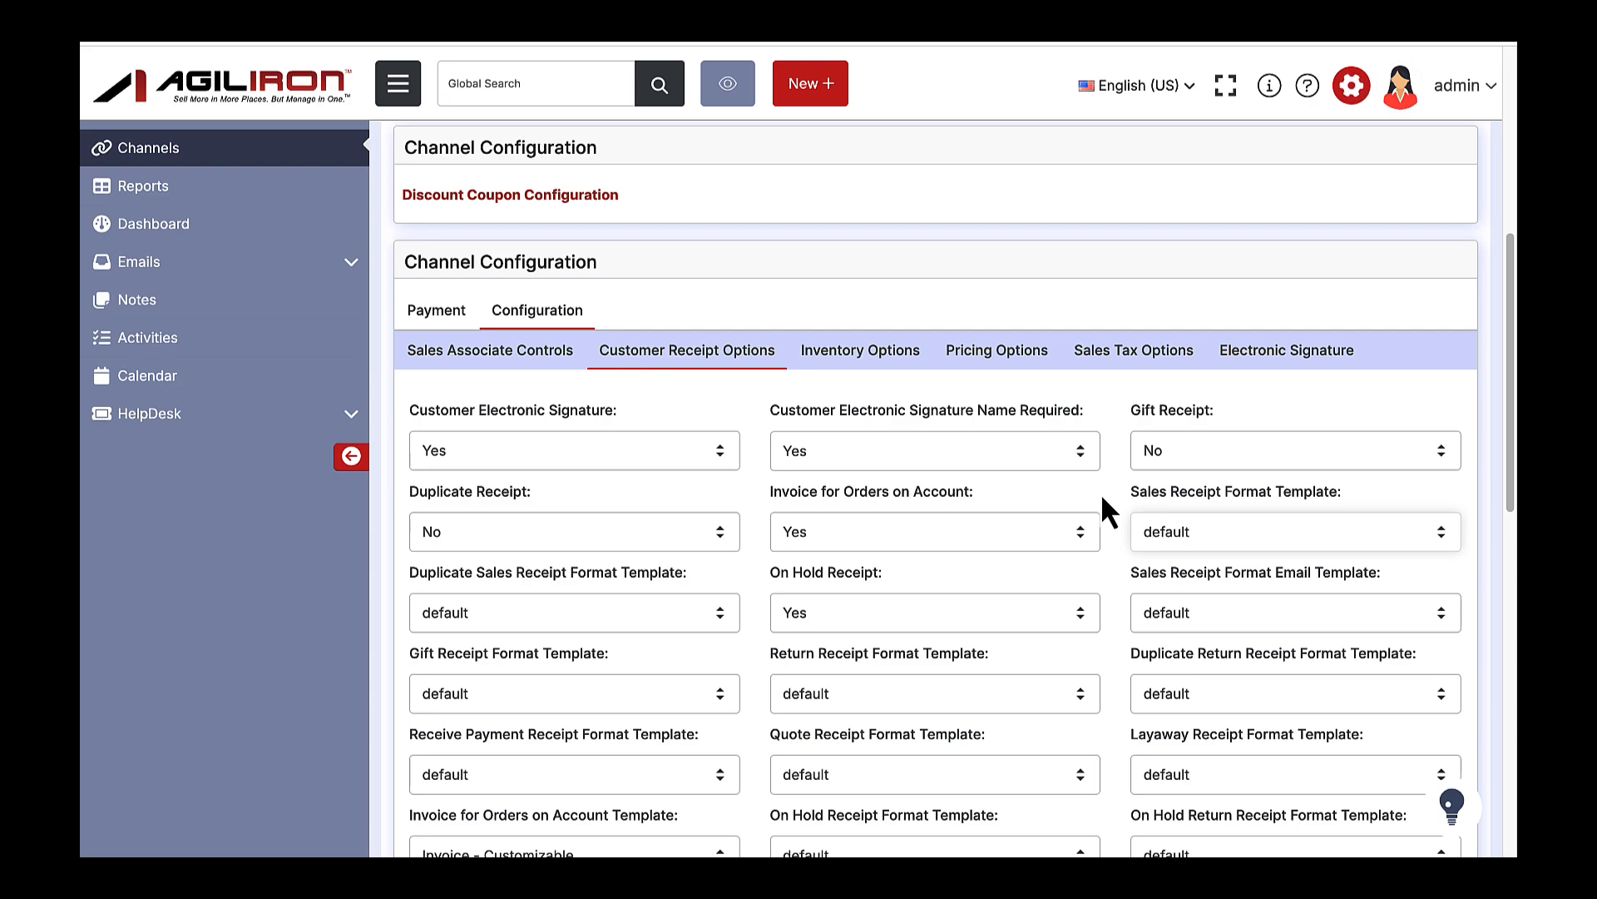
pyautogui.click(1291, 537)
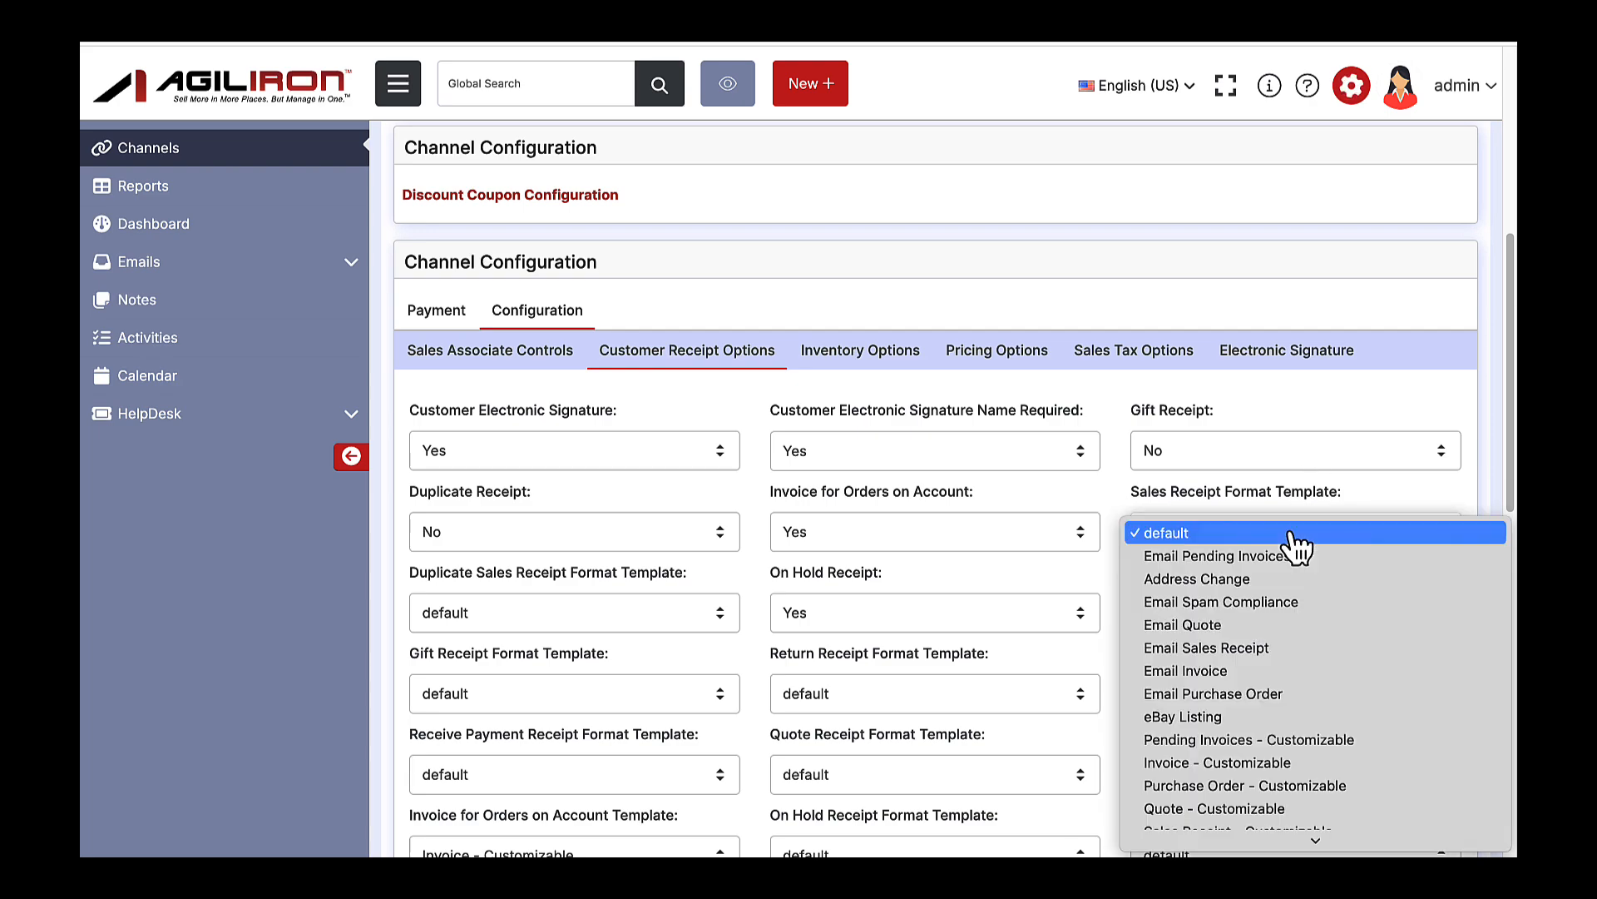
pyautogui.scroll(-4, 1296, 546)
pyautogui.scroll(-6, 1295, 546)
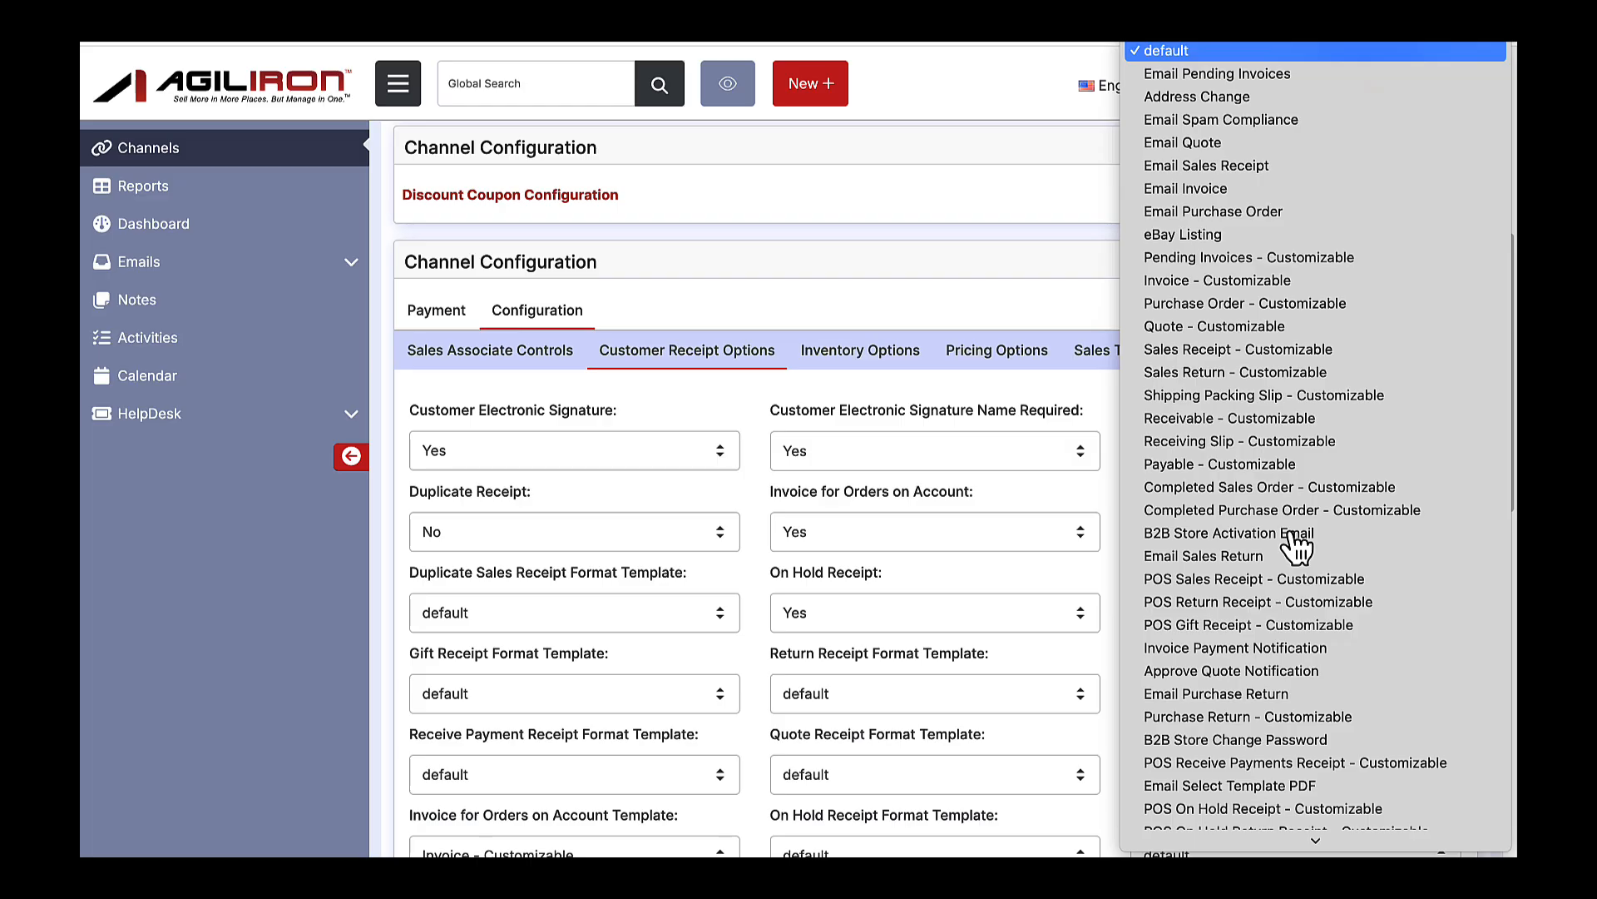
pyautogui.click(1319, 579)
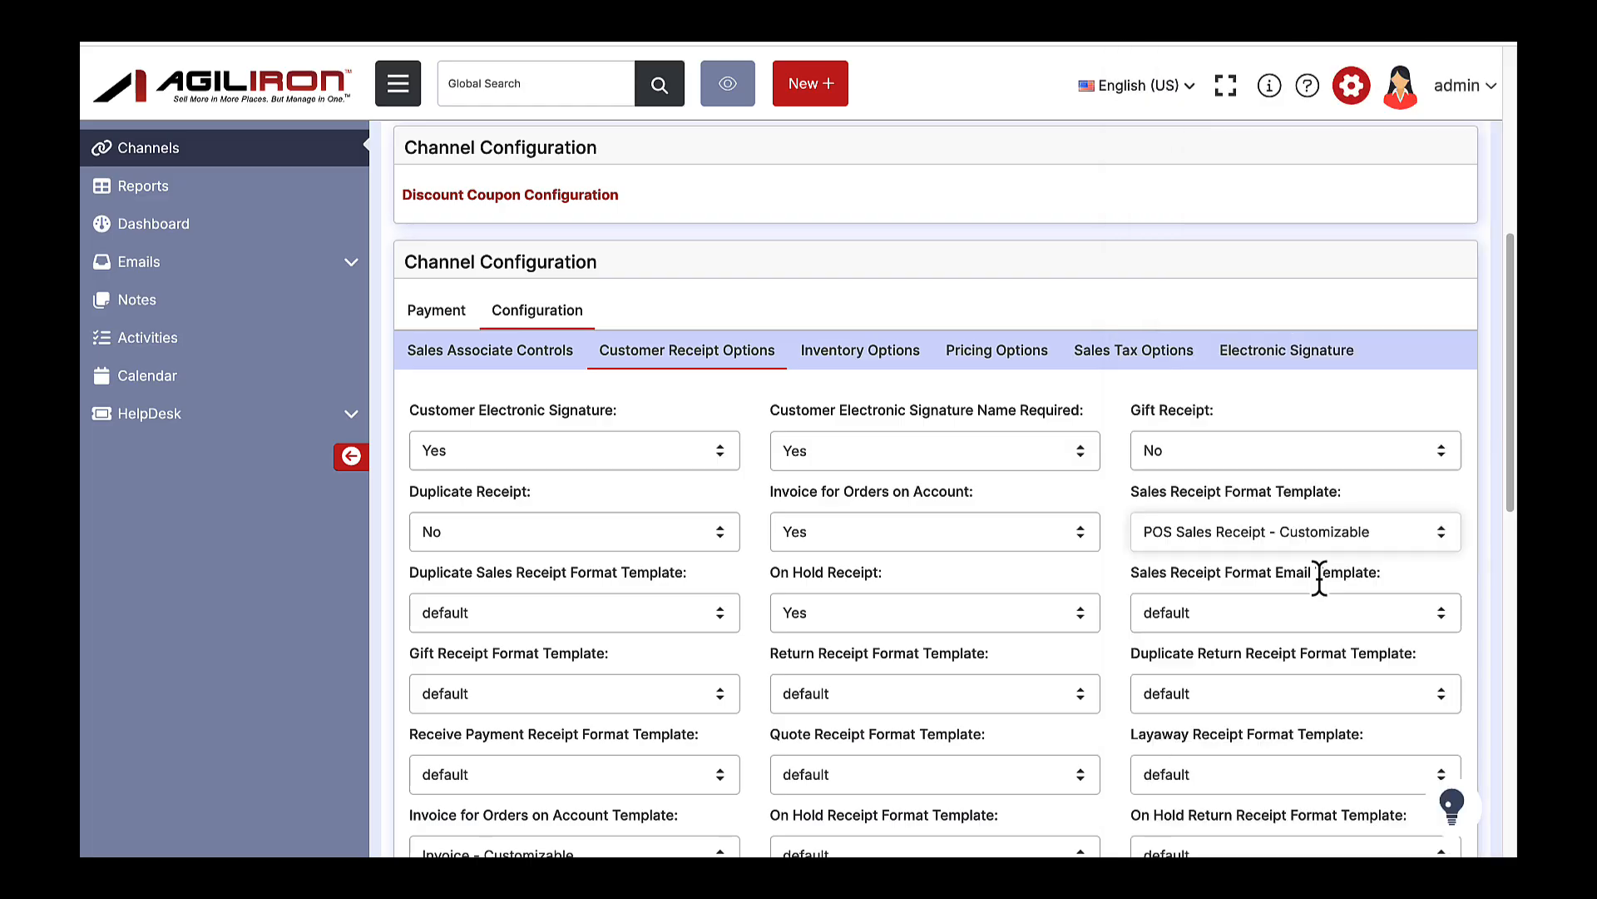
pyautogui.scroll(-1, 1323, 587)
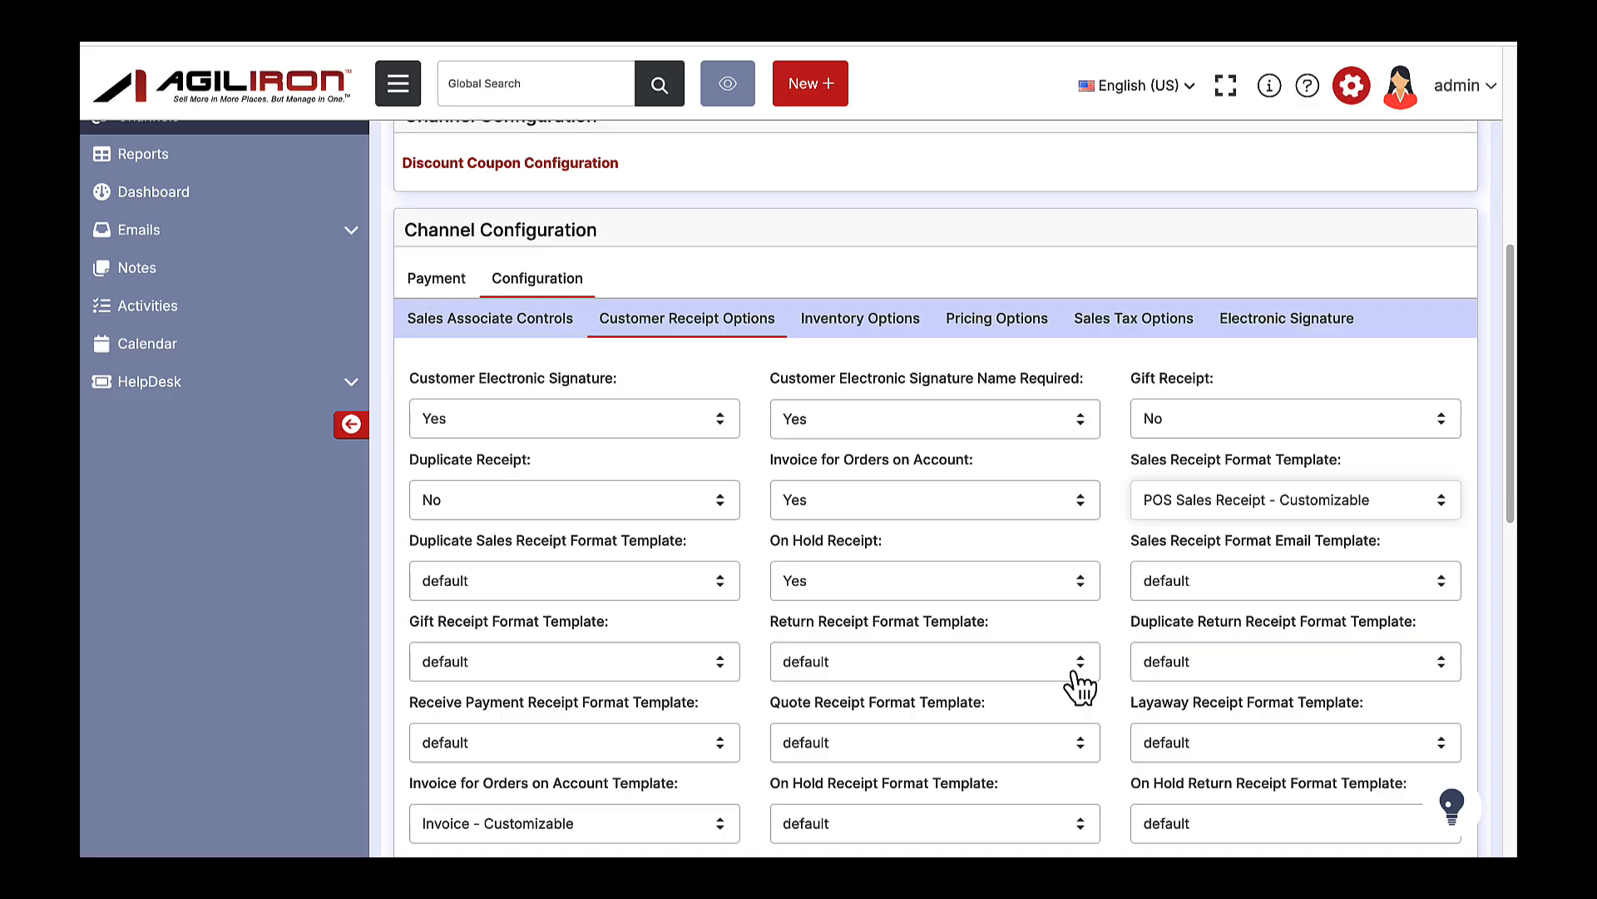
# - Check the channel's inventory options for displaying product unit cost and stock information in product line items
pyautogui.click(862, 335)
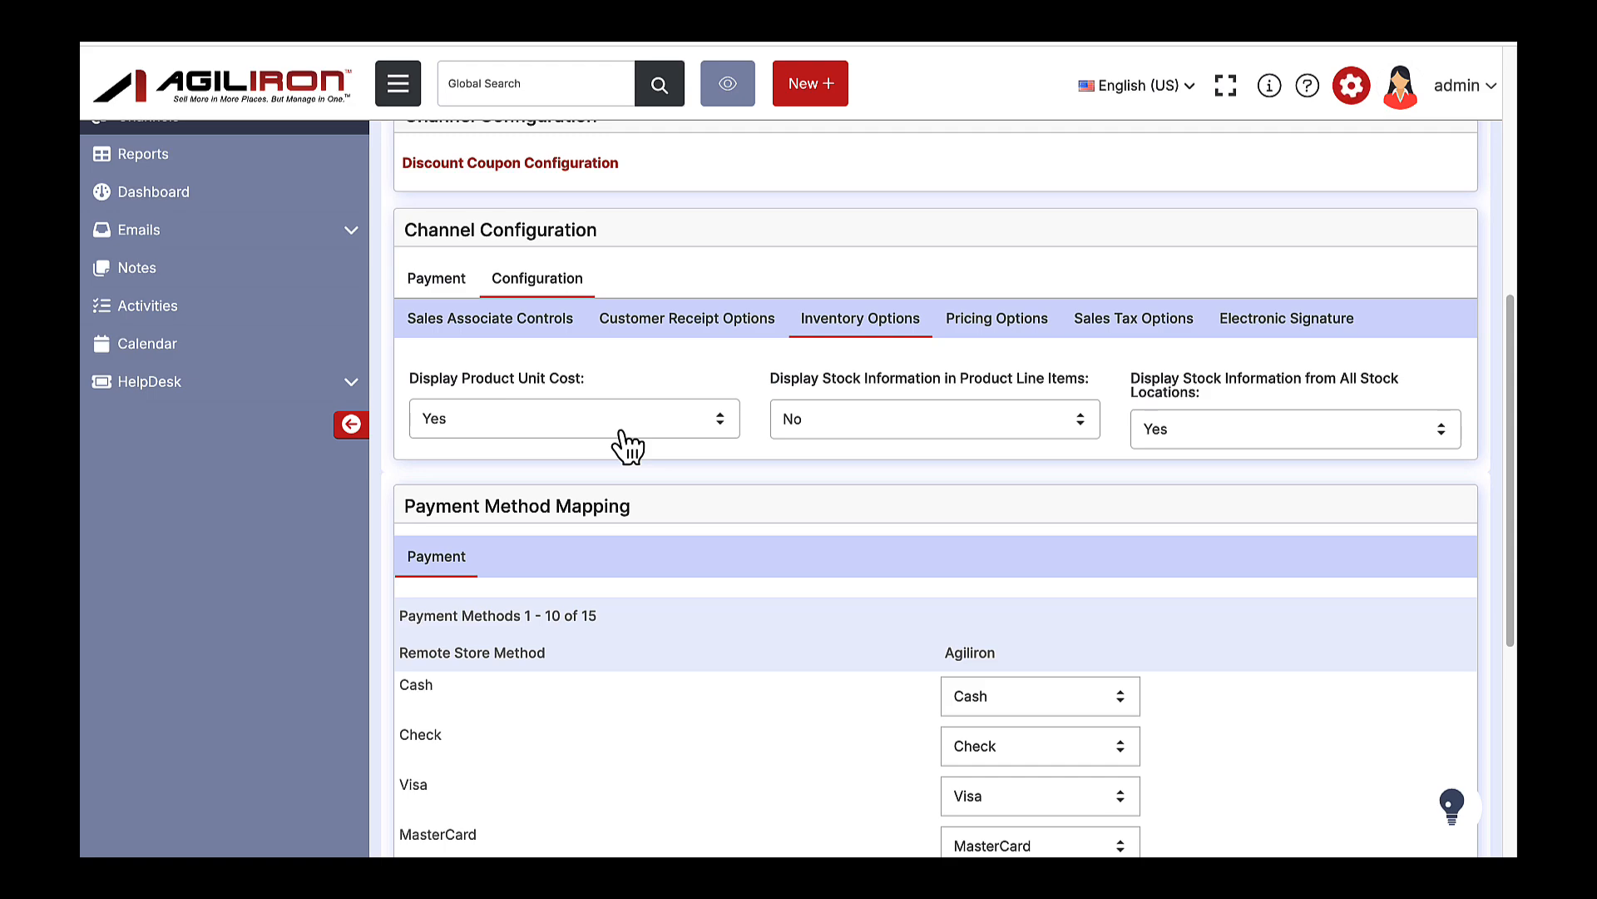
pyautogui.click(883, 431)
# - In the channel's pricing options, switch Customer Specific Pricing to No and back to Yes, and choose No for Require Full Group
pyautogui.click(1001, 333)
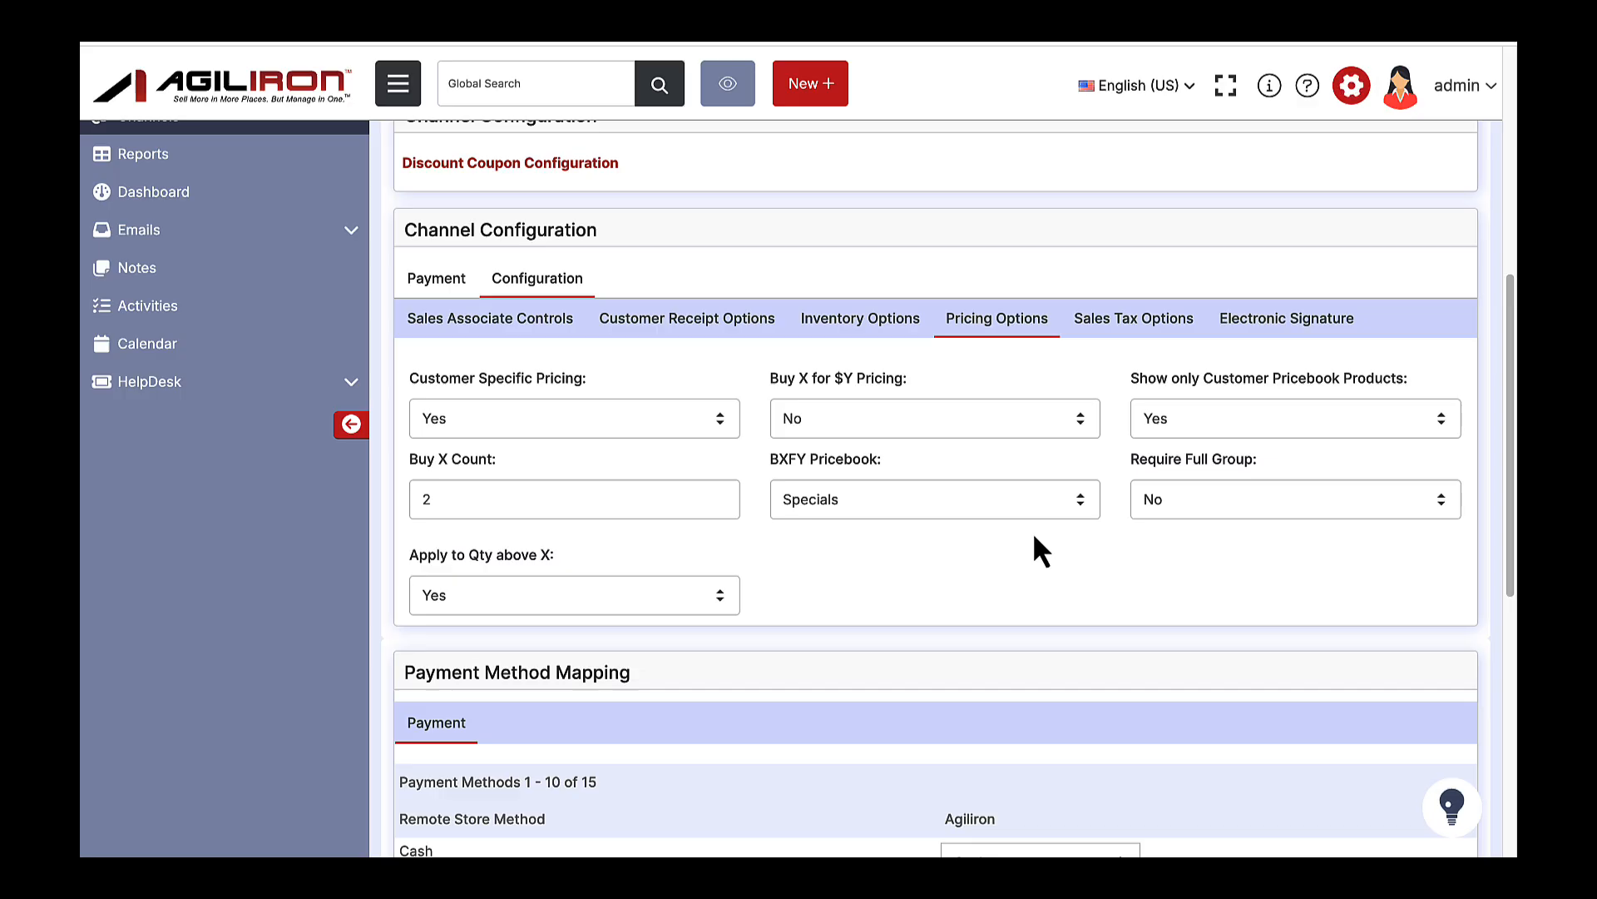
pyautogui.click(671, 426)
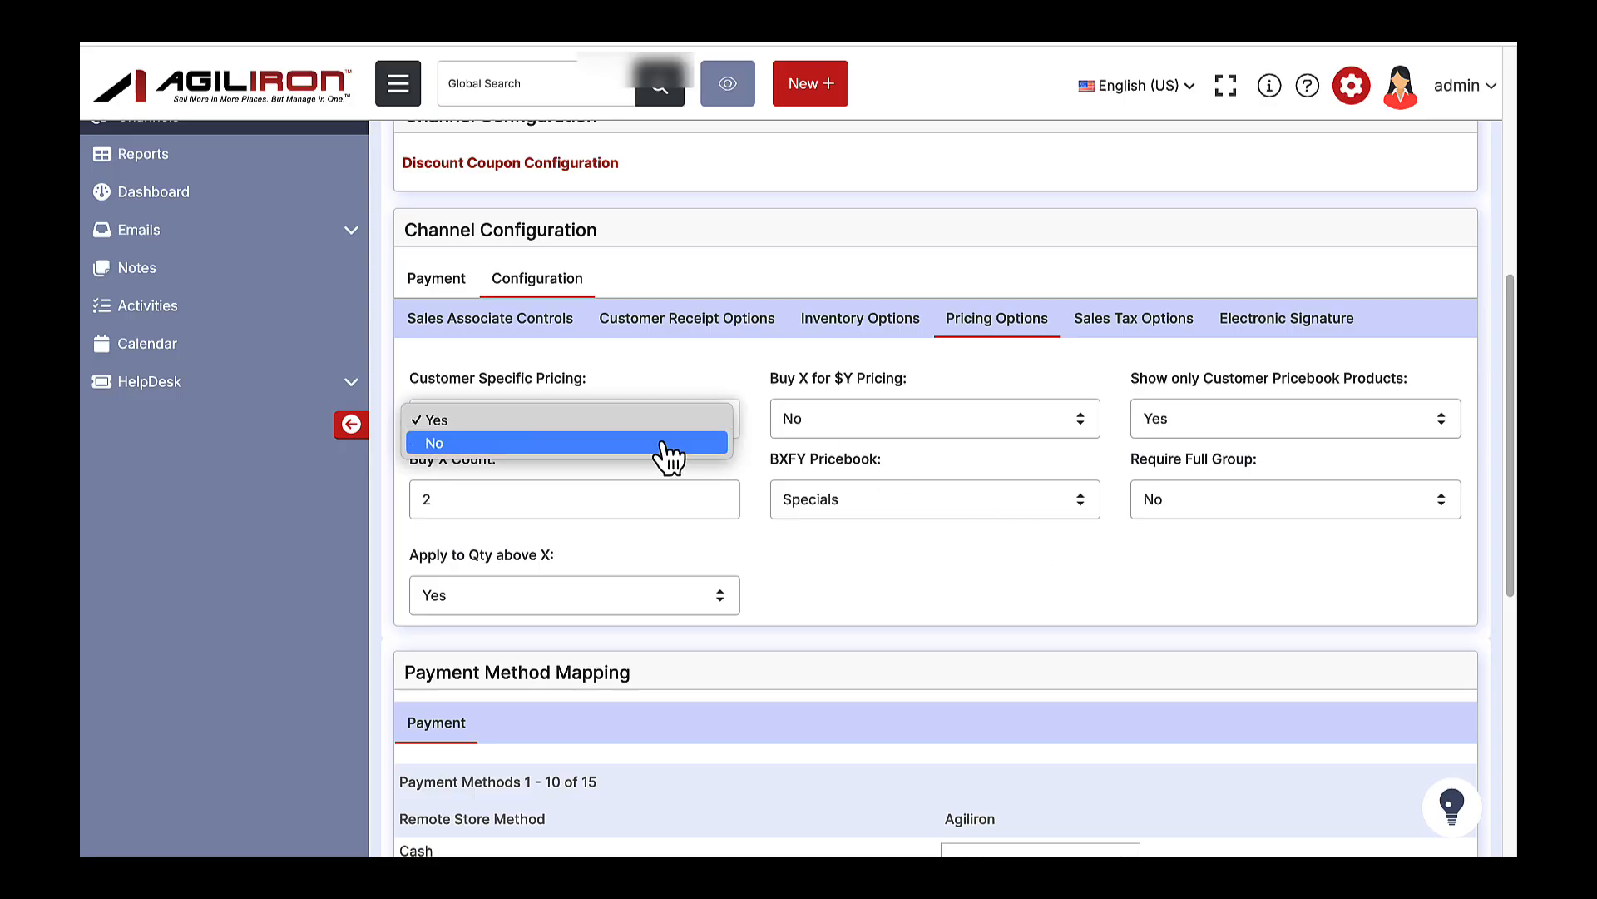
pyautogui.click(663, 449)
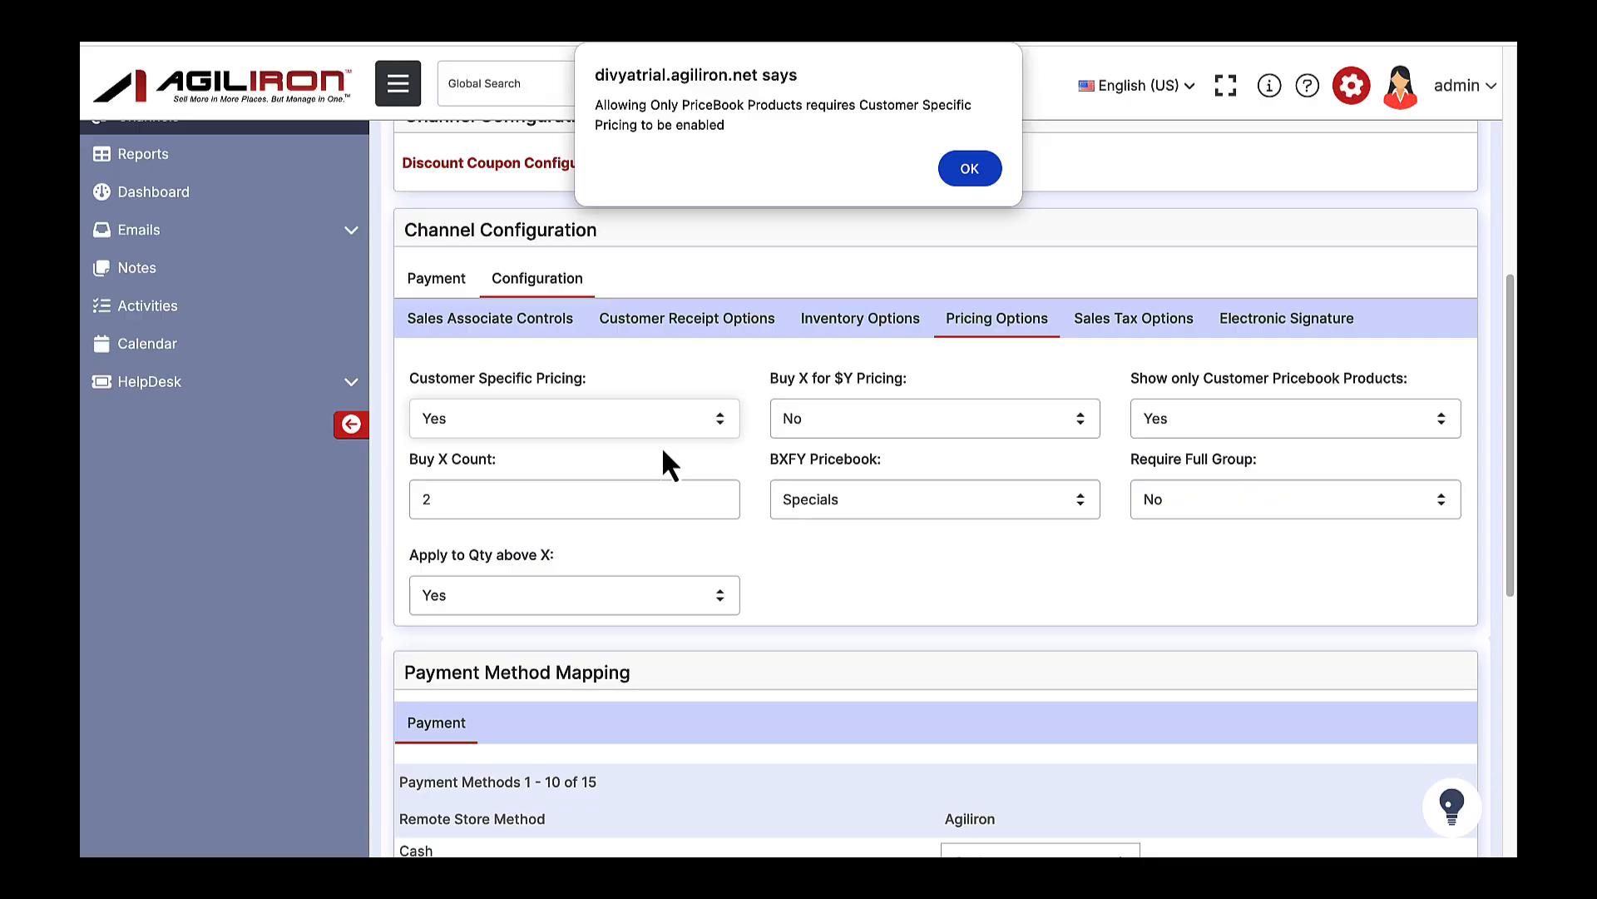
pyautogui.click(970, 170)
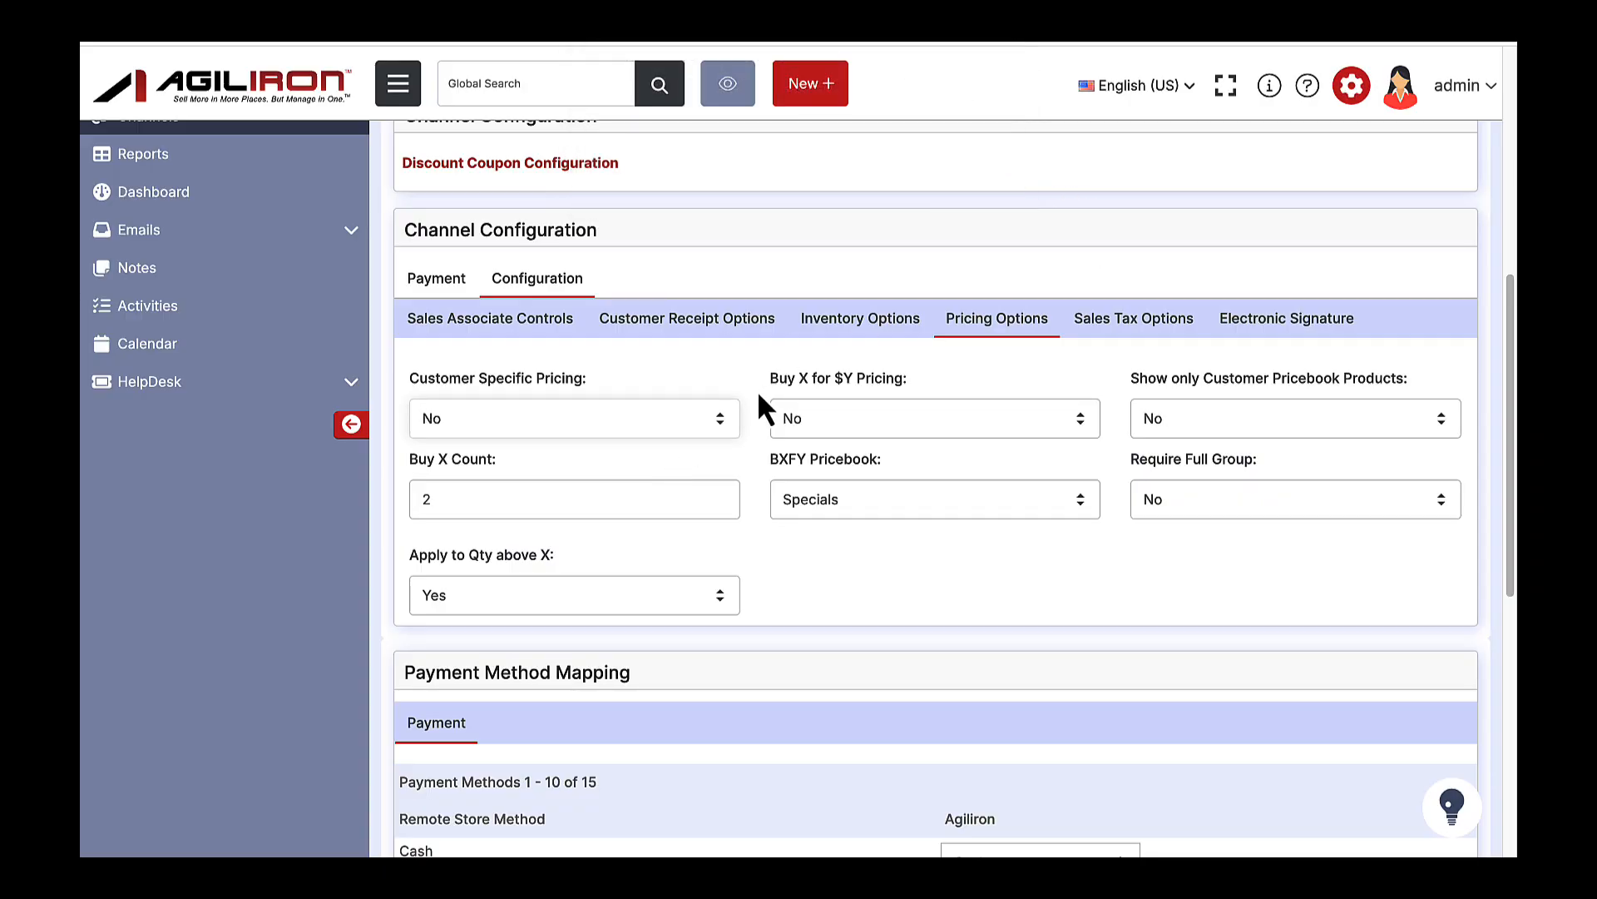
pyautogui.click(721, 425)
pyautogui.click(582, 410)
pyautogui.click(1187, 524)
pyautogui.click(1183, 540)
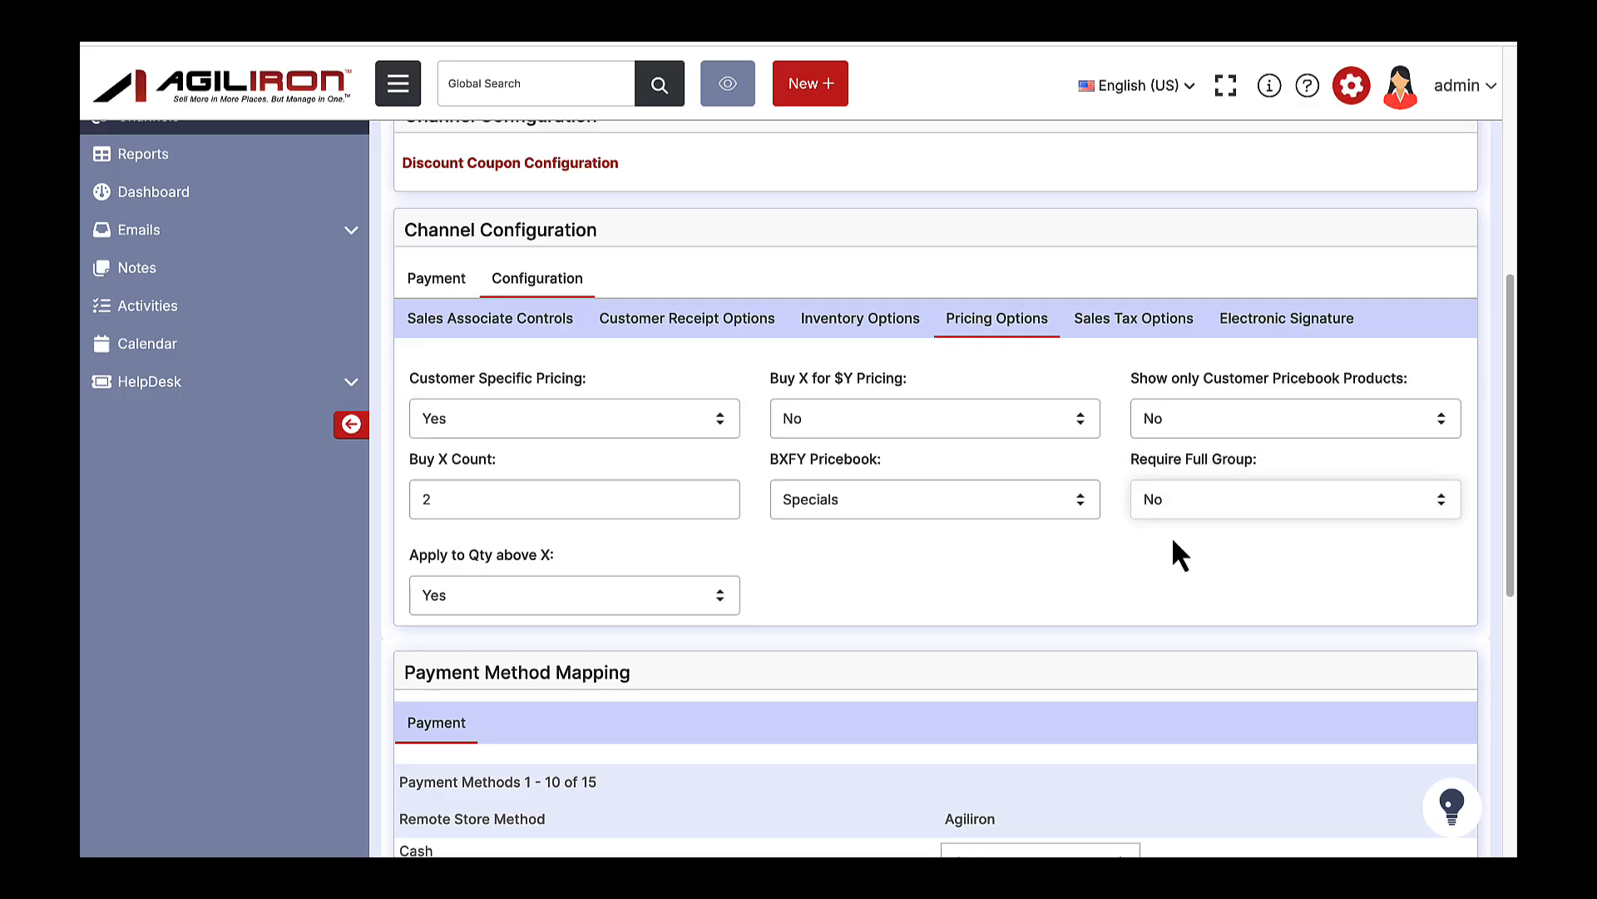
# - In the channel's sales tax options, choose Customer Account Tax Authority for both customer selection and ship orders
pyautogui.click(1138, 329)
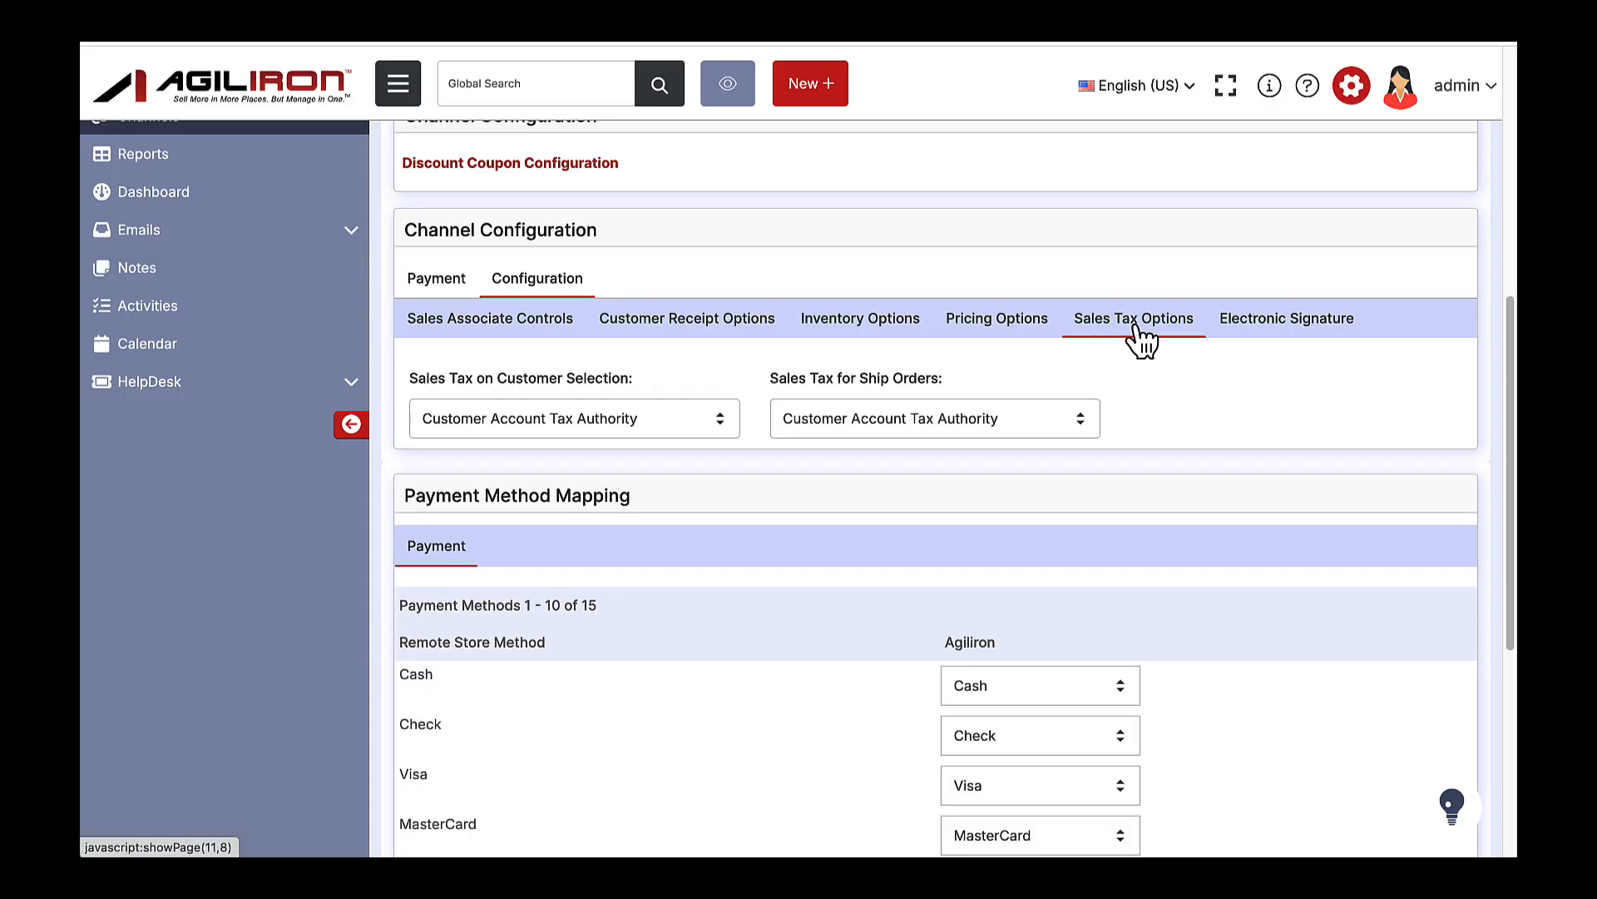
pyautogui.scroll(7, 782, 560)
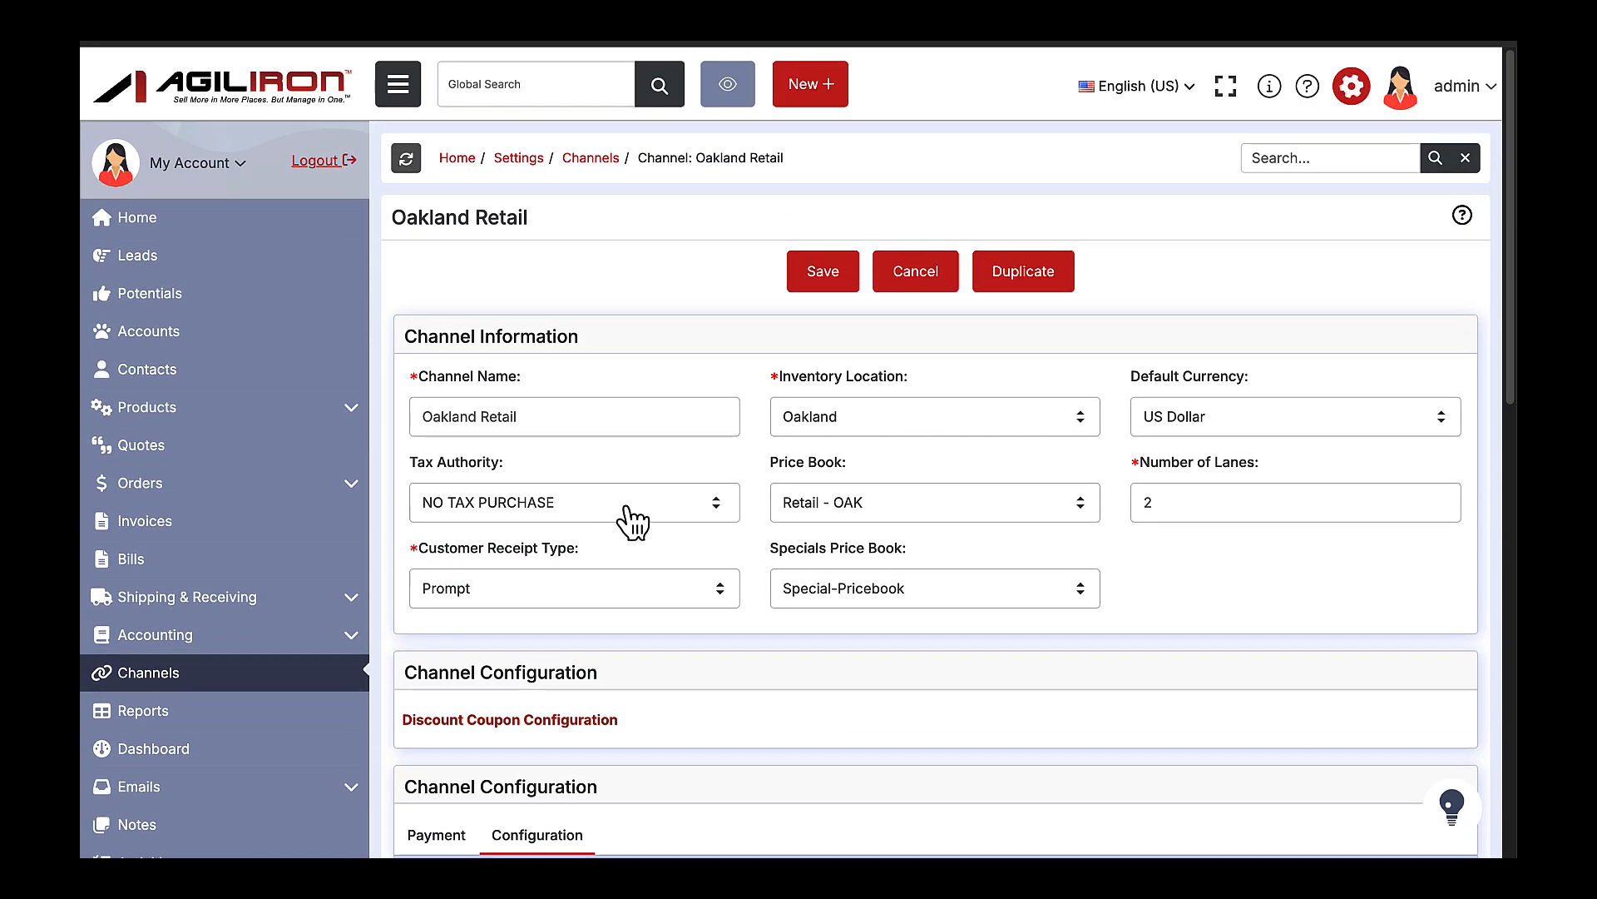
pyautogui.scroll(-5, 967, 666)
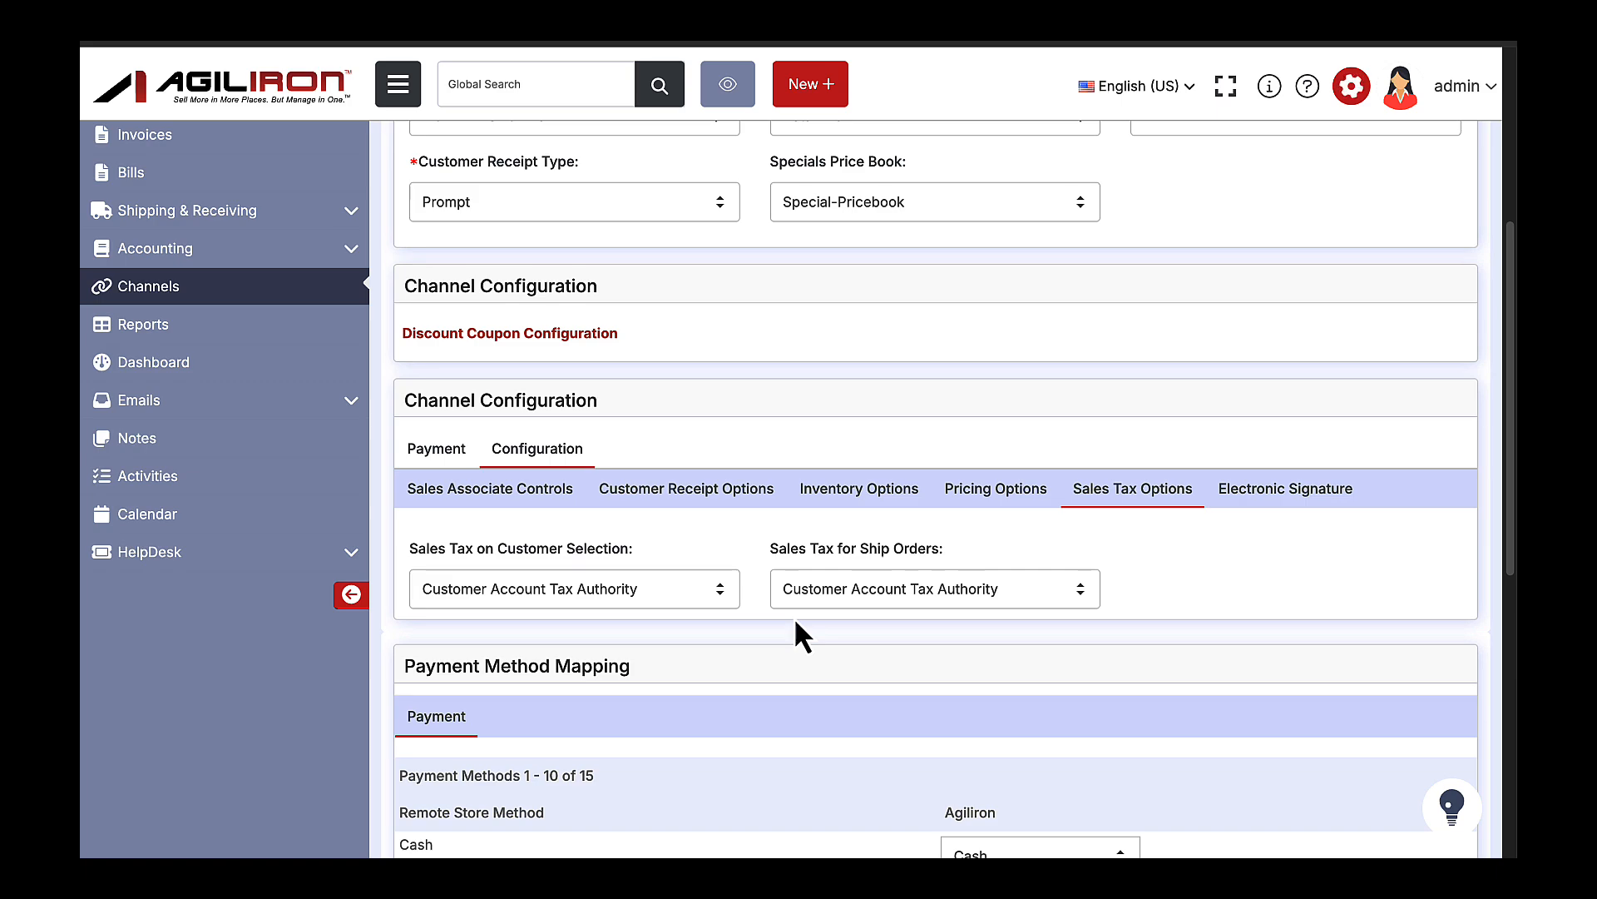
pyautogui.click(671, 596)
pyautogui.click(674, 596)
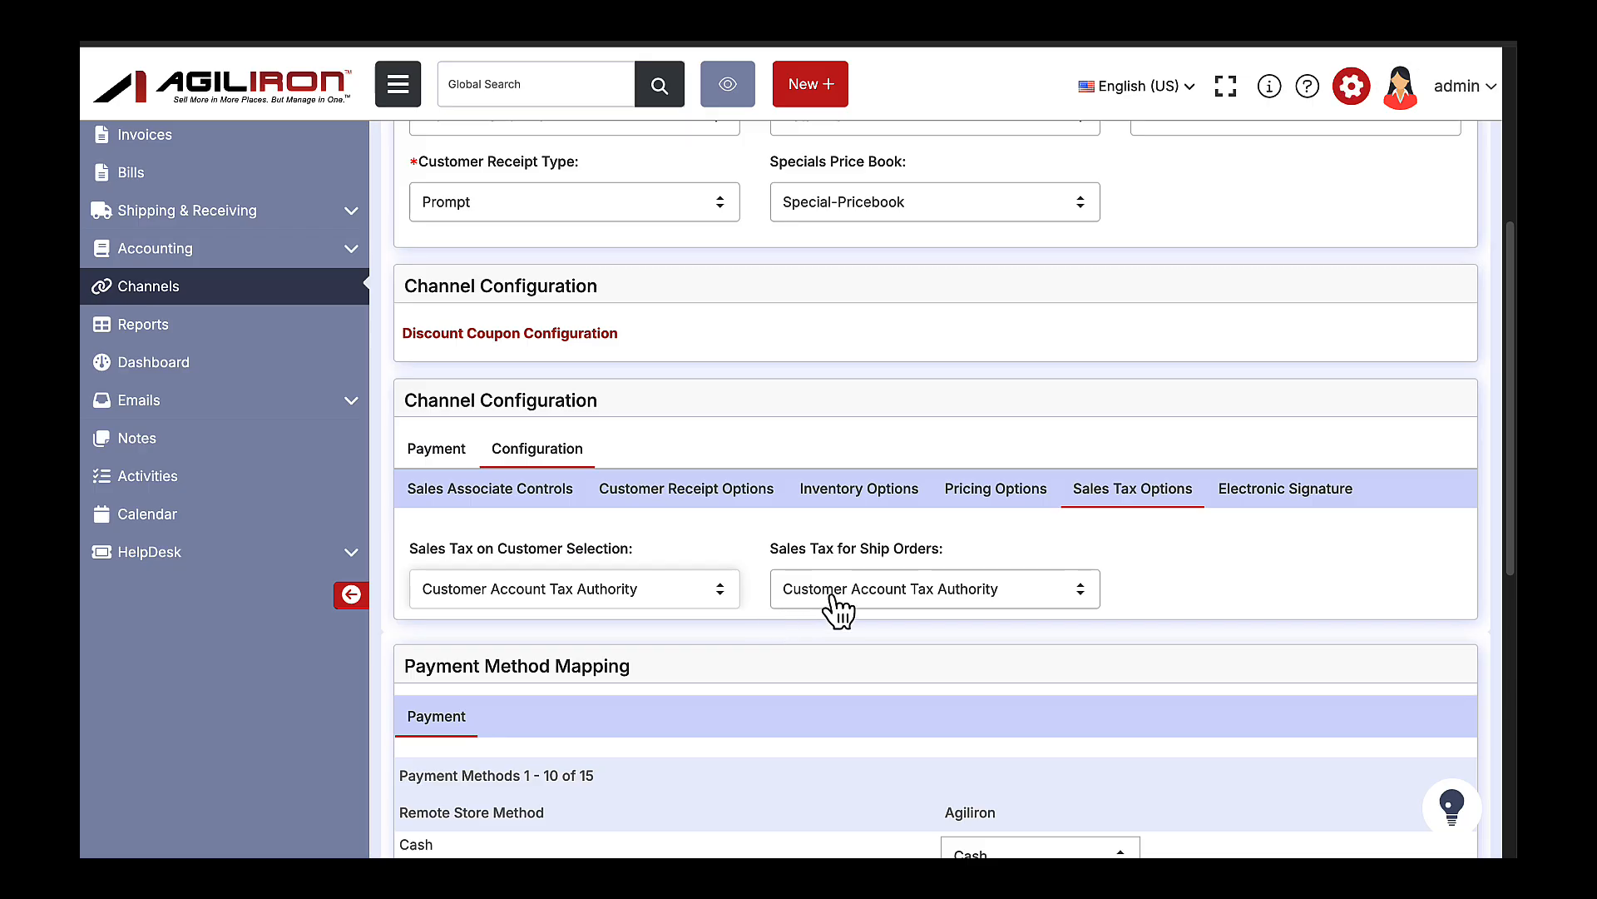
pyautogui.click(895, 612)
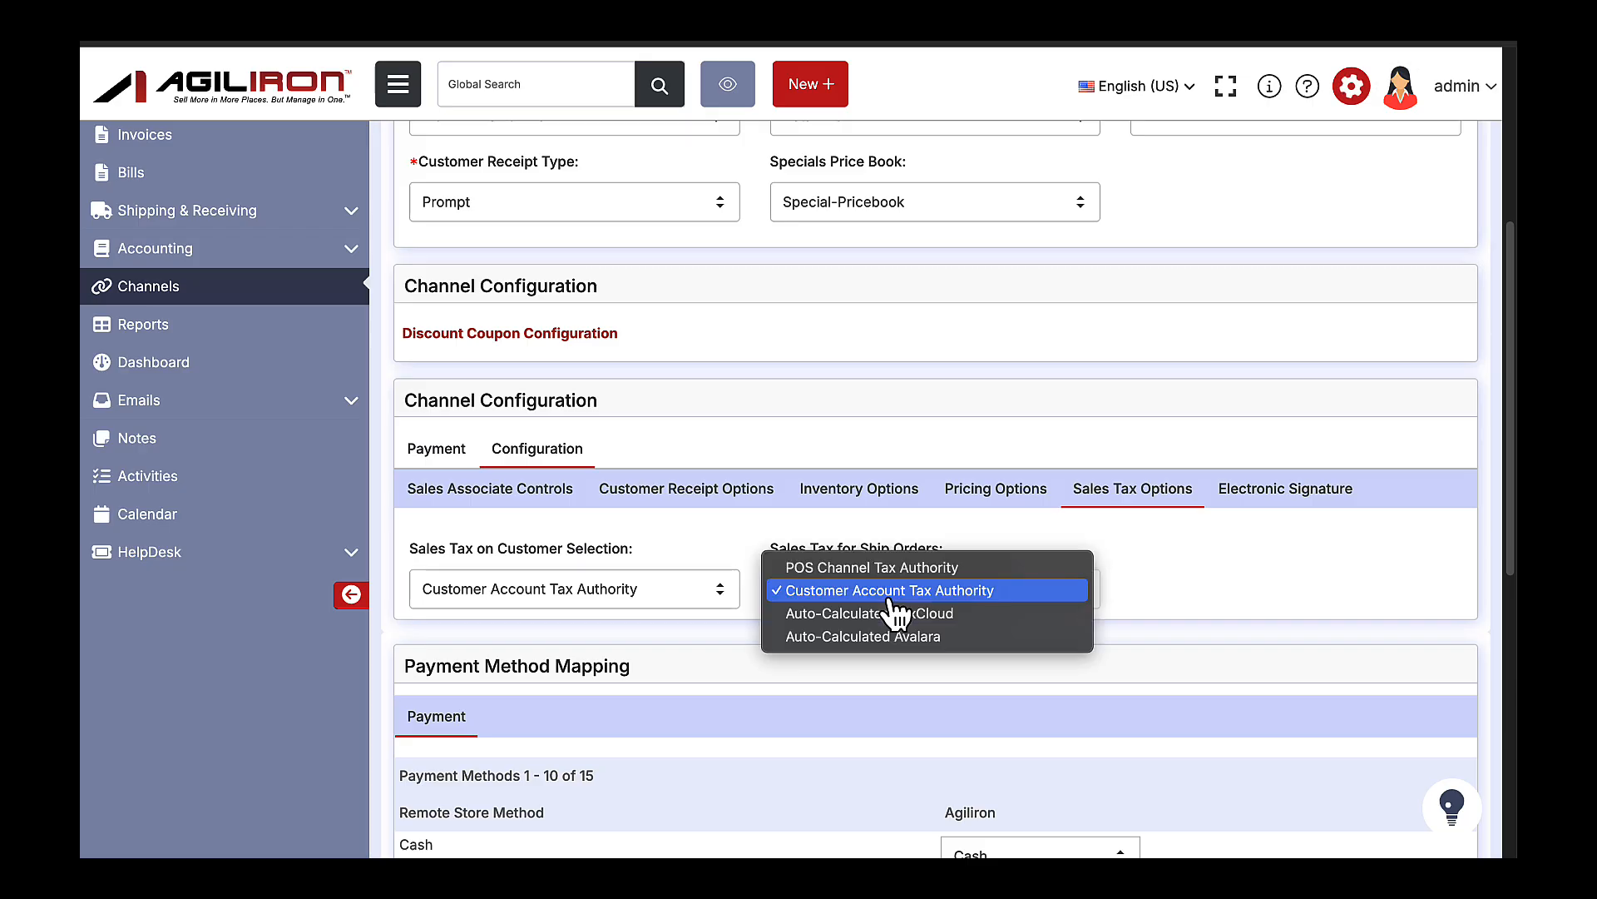
pyautogui.click(890, 600)
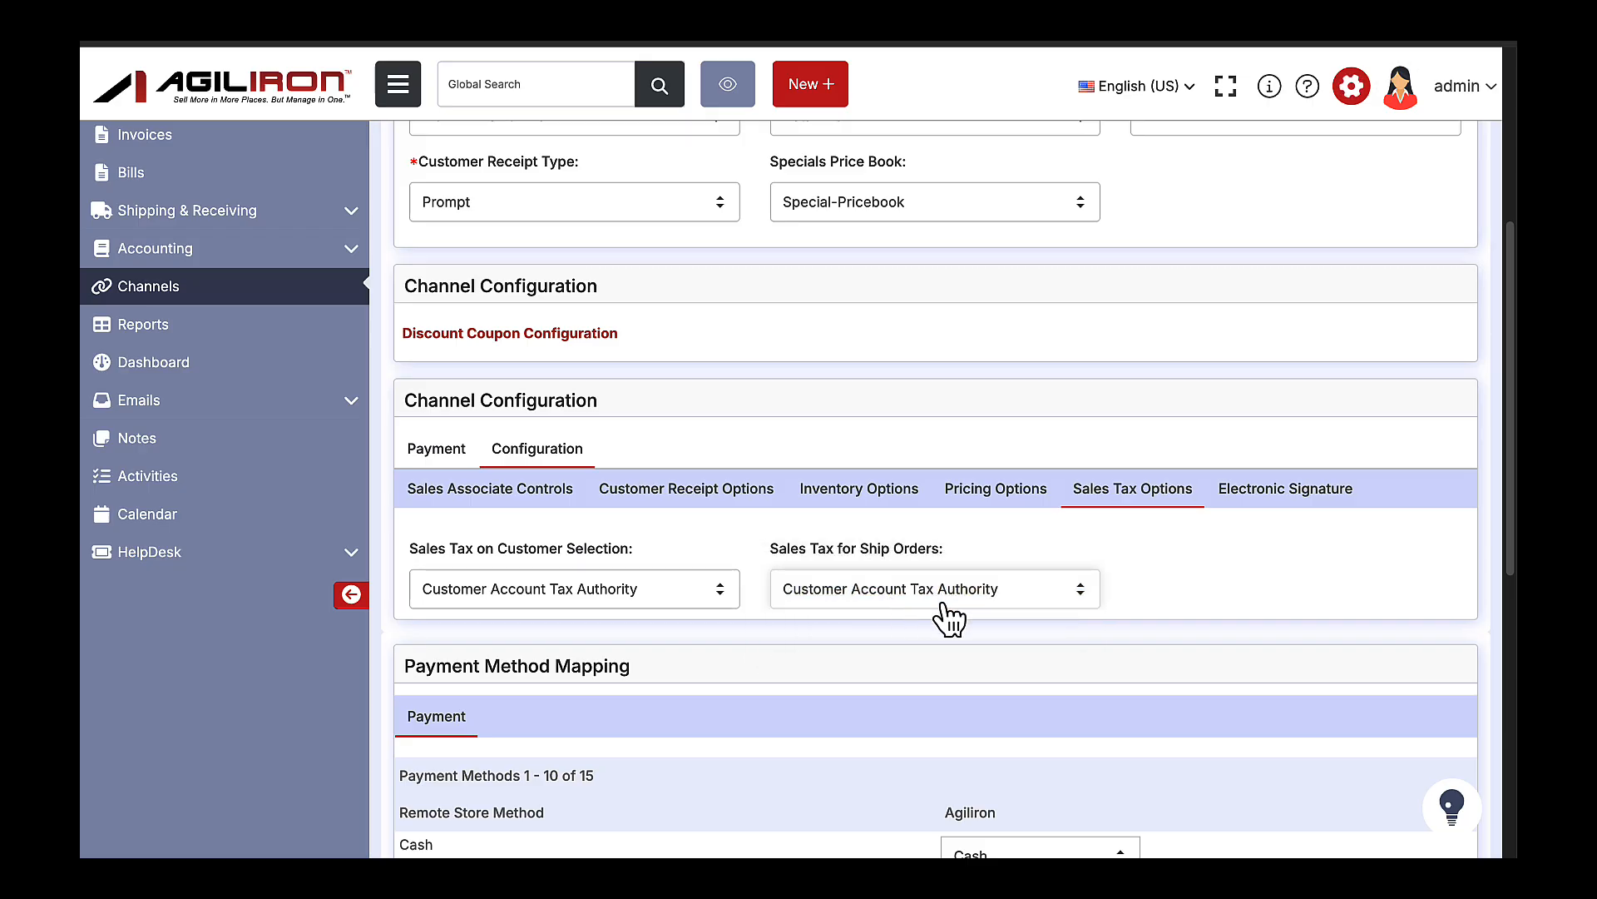
# - Save the Oakland Retail channel configuration
pyautogui.scroll(5, 948, 620)
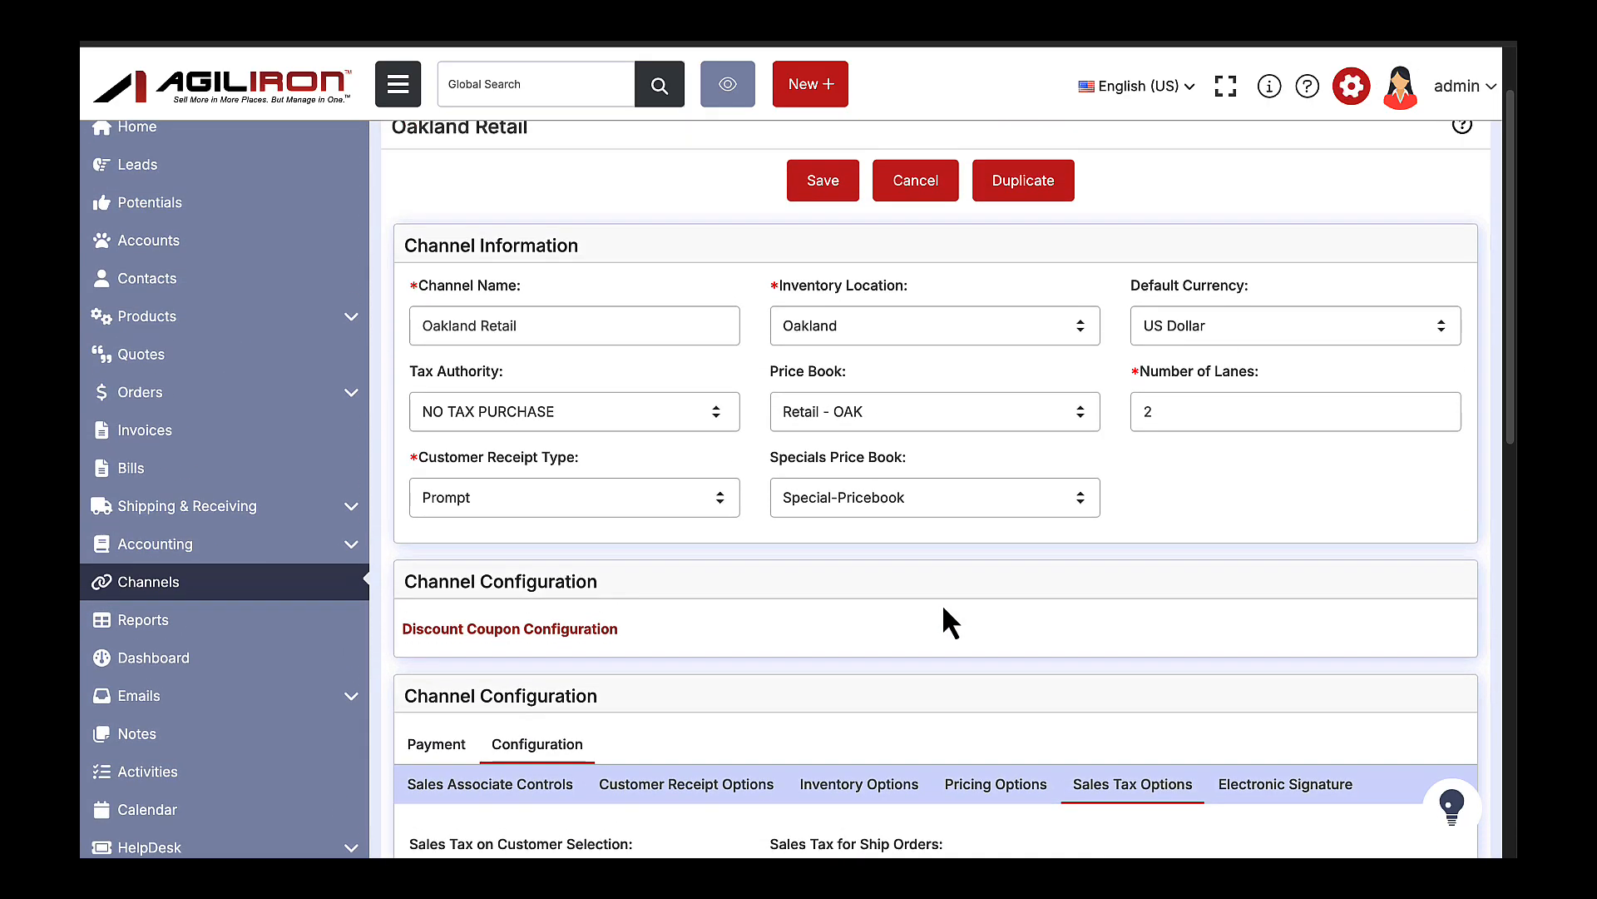
pyautogui.scroll(1, 945, 617)
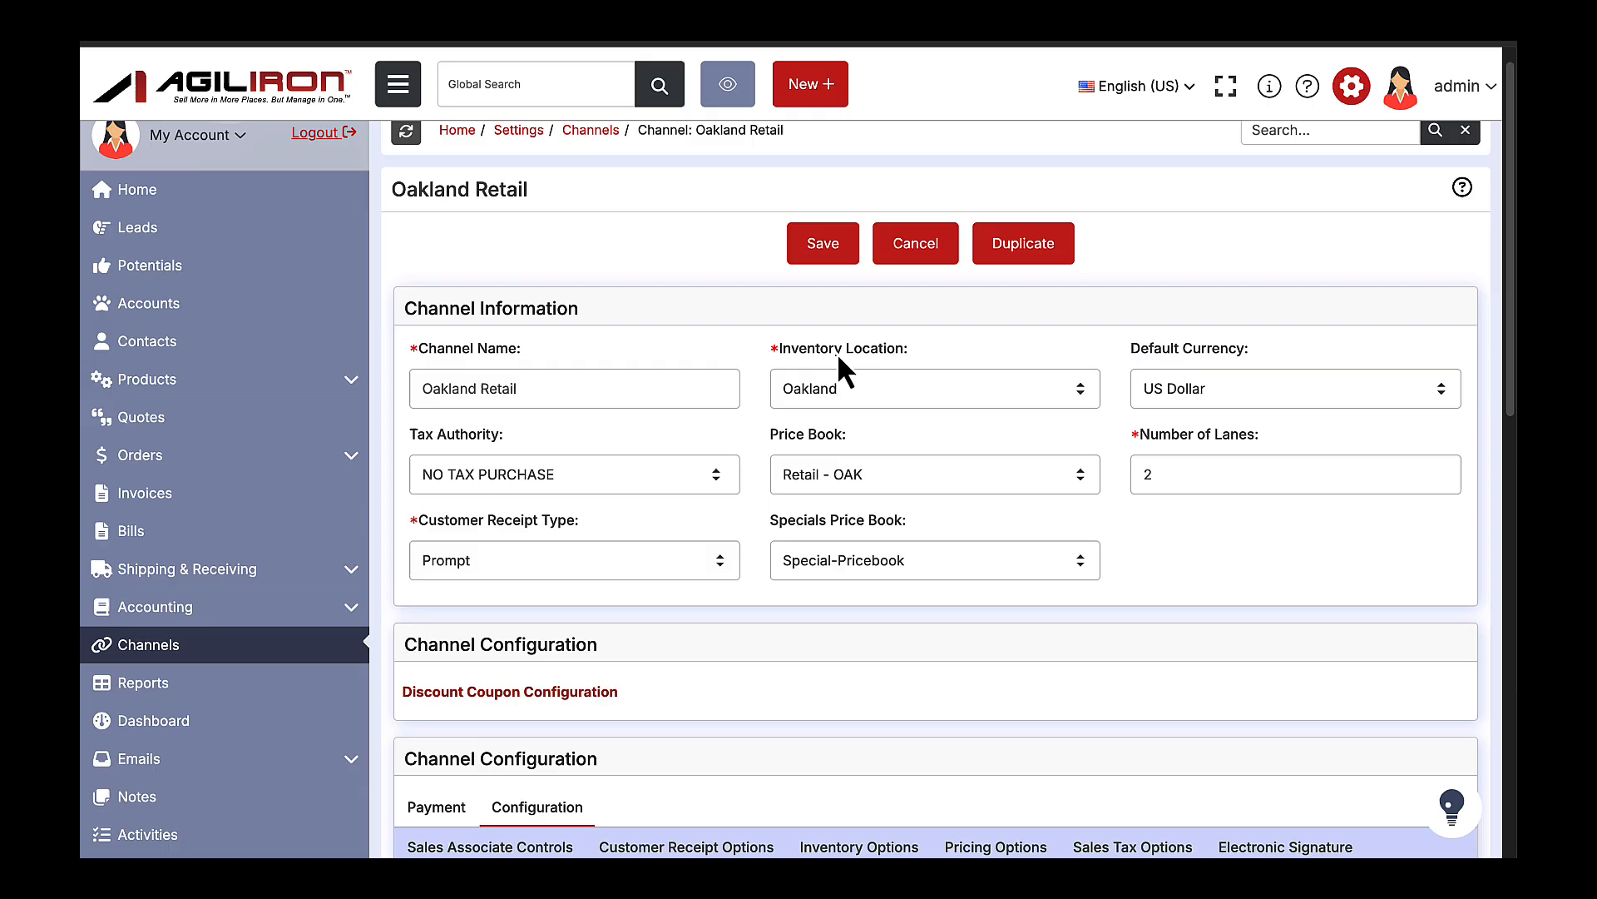
pyautogui.click(811, 259)
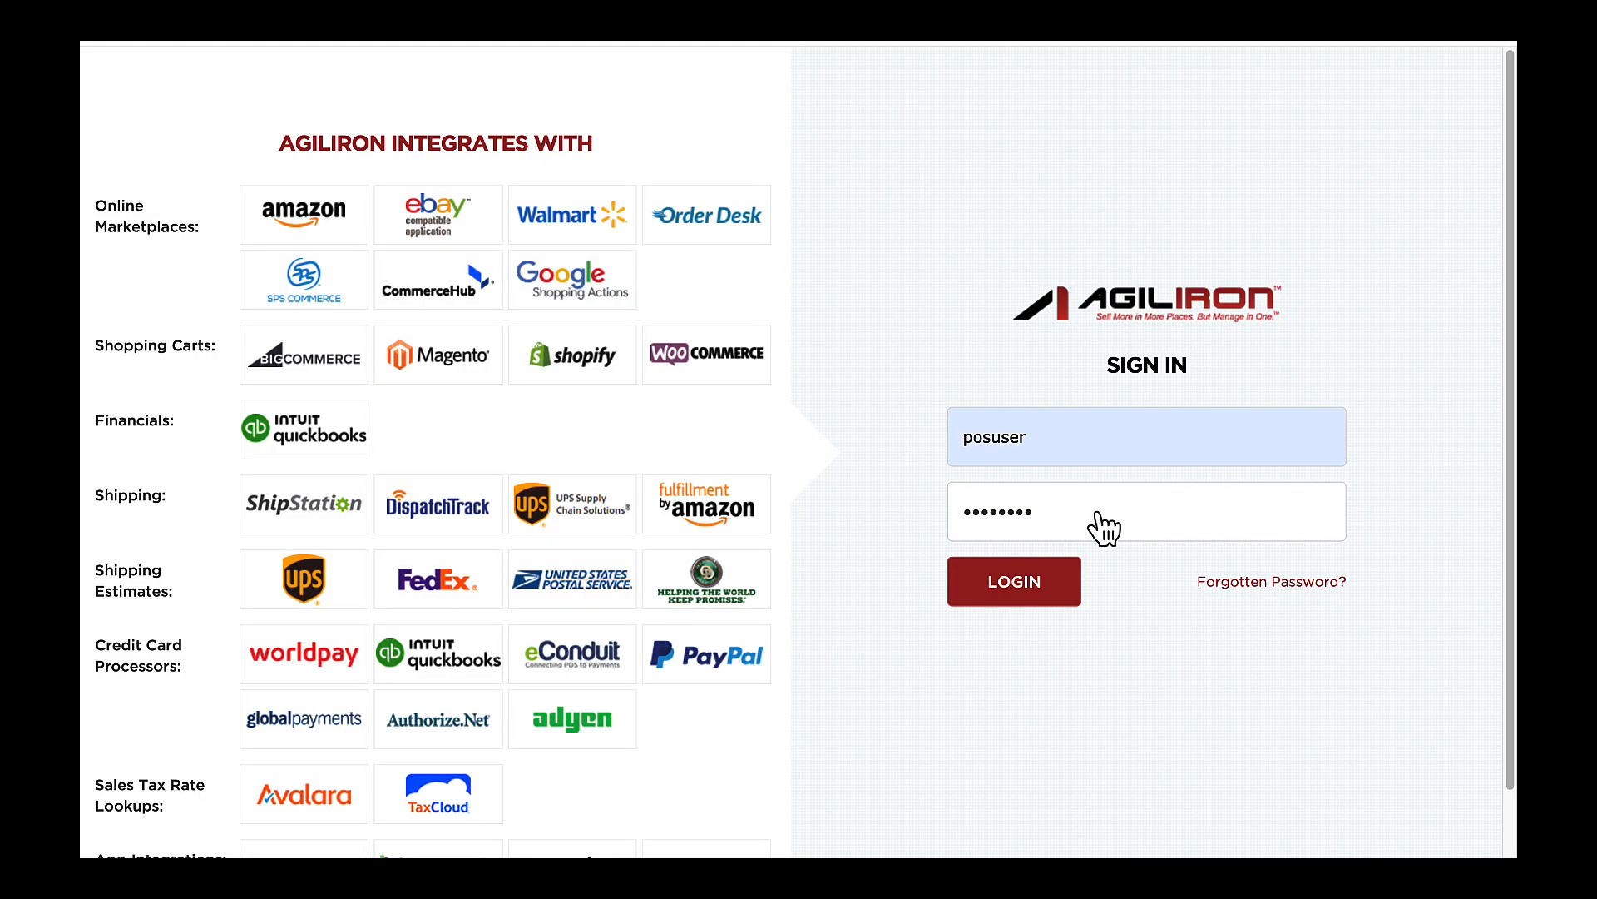
# - Sign in to the Agiliron point of sale with the filled-in POS user credentials
pyautogui.click(1075, 589)
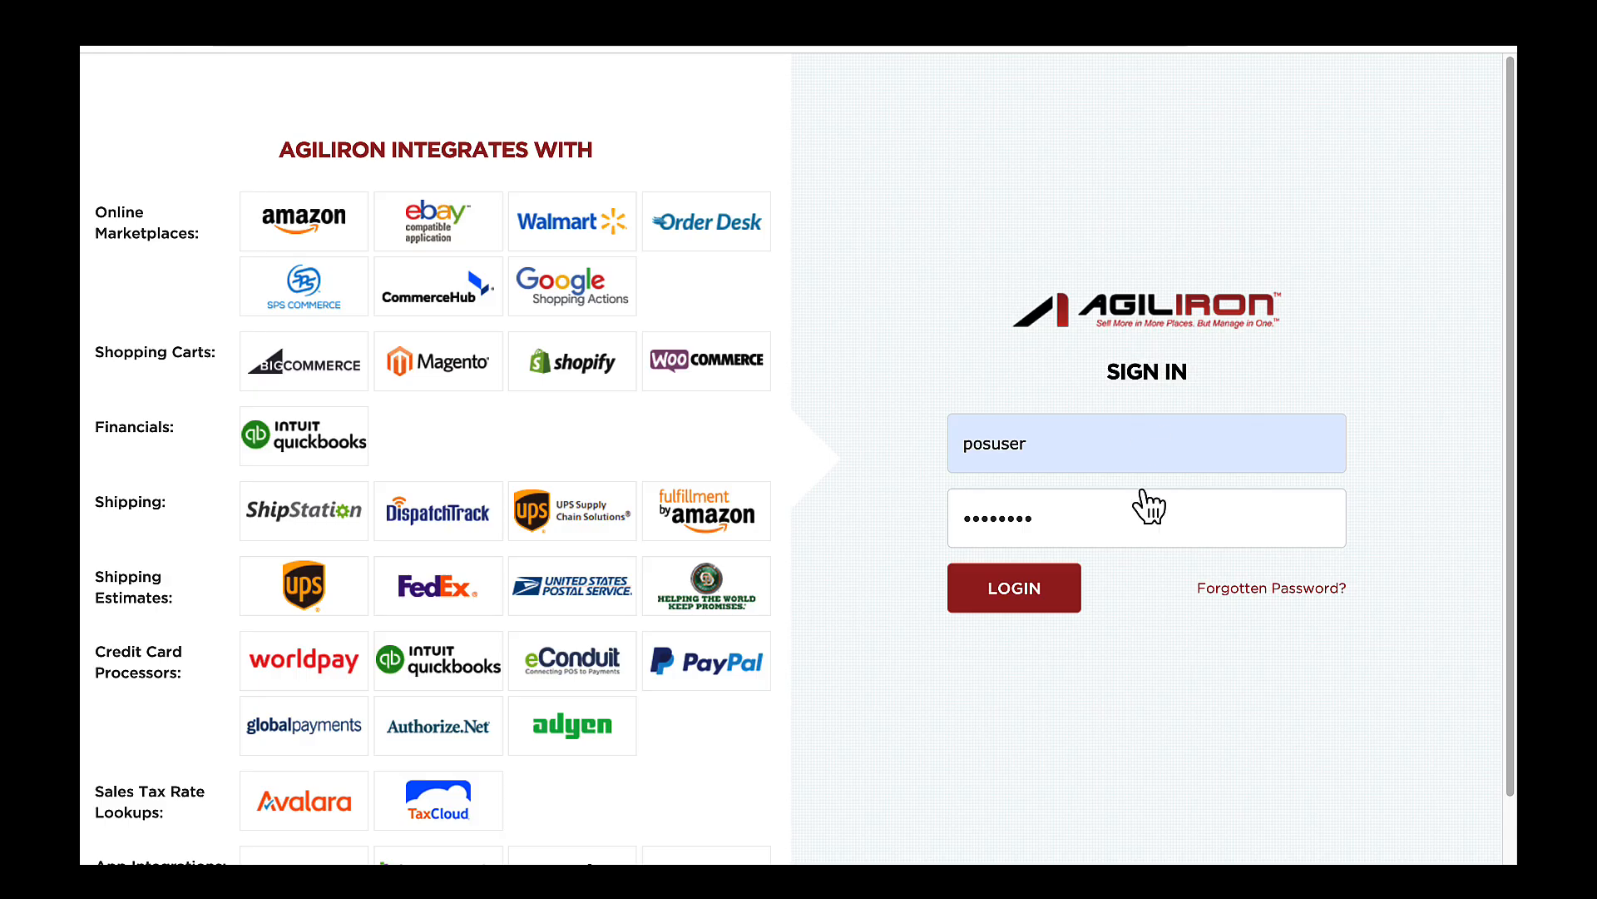
pyautogui.click(1073, 574)
pyautogui.click(1005, 587)
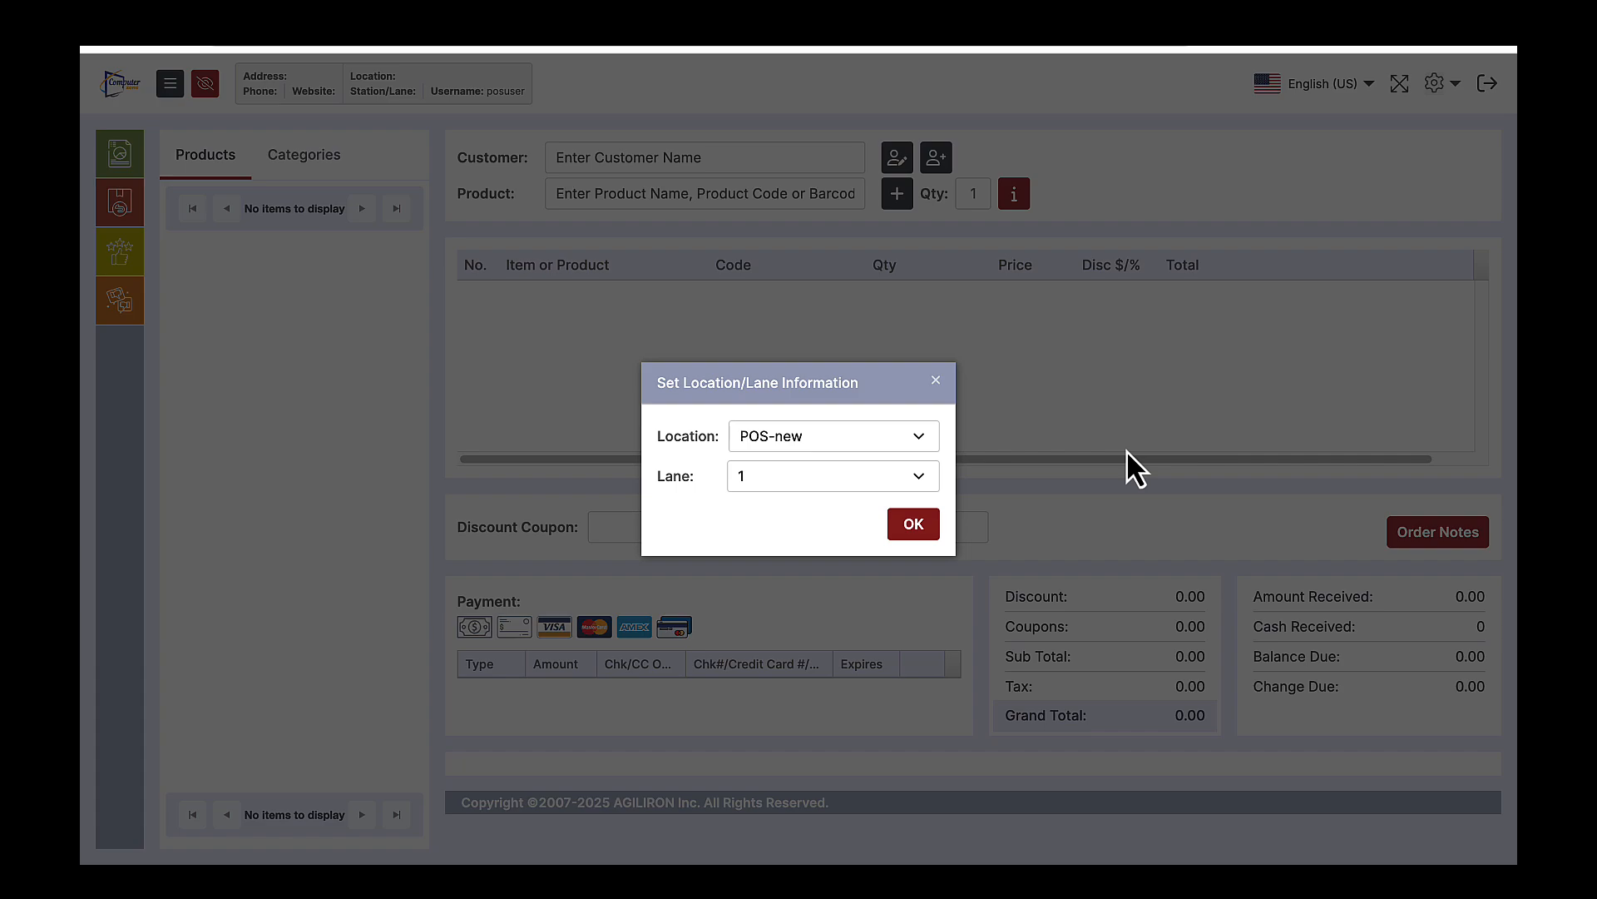
# - Set the point-of-sale location to Oakland Retail and the lane to 1
pyautogui.click(914, 436)
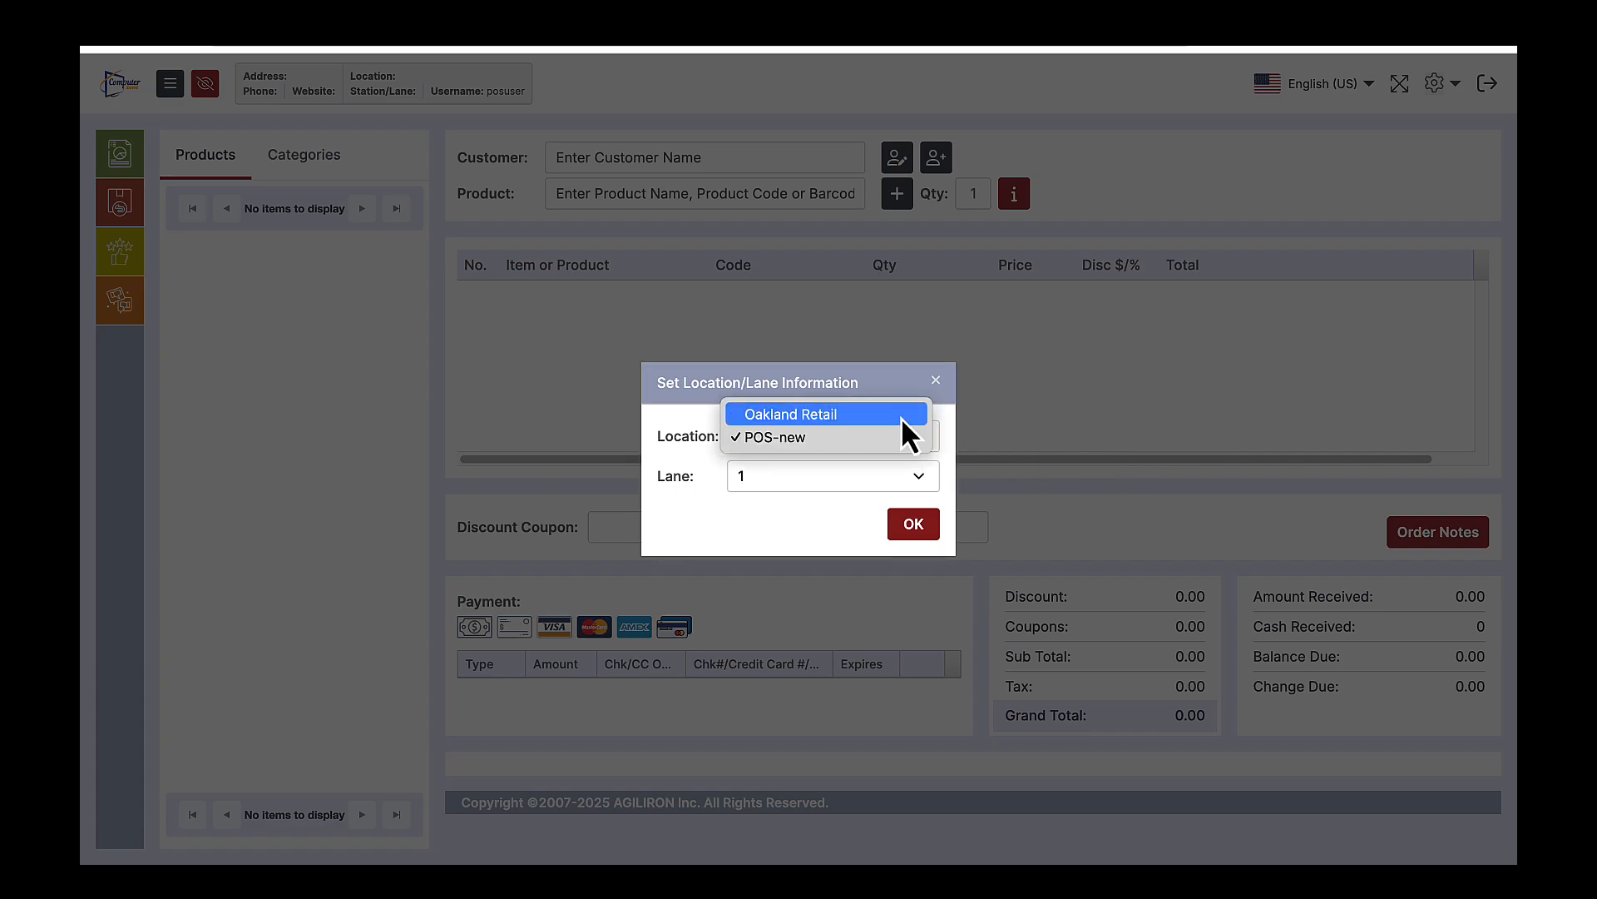
pyautogui.click(902, 418)
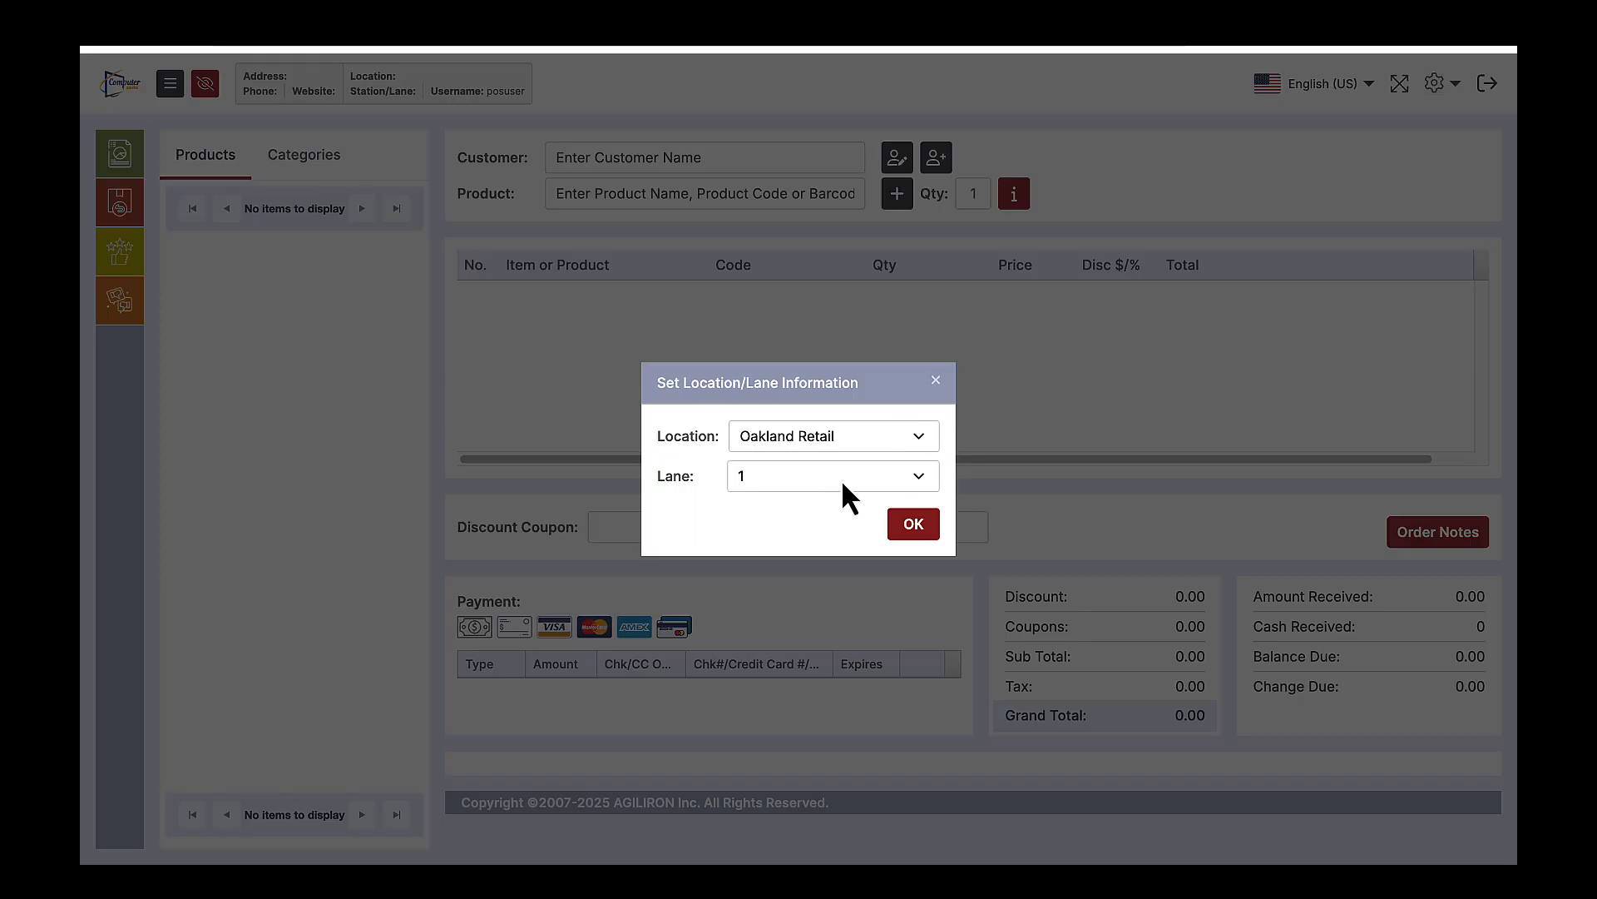
pyautogui.click(913, 524)
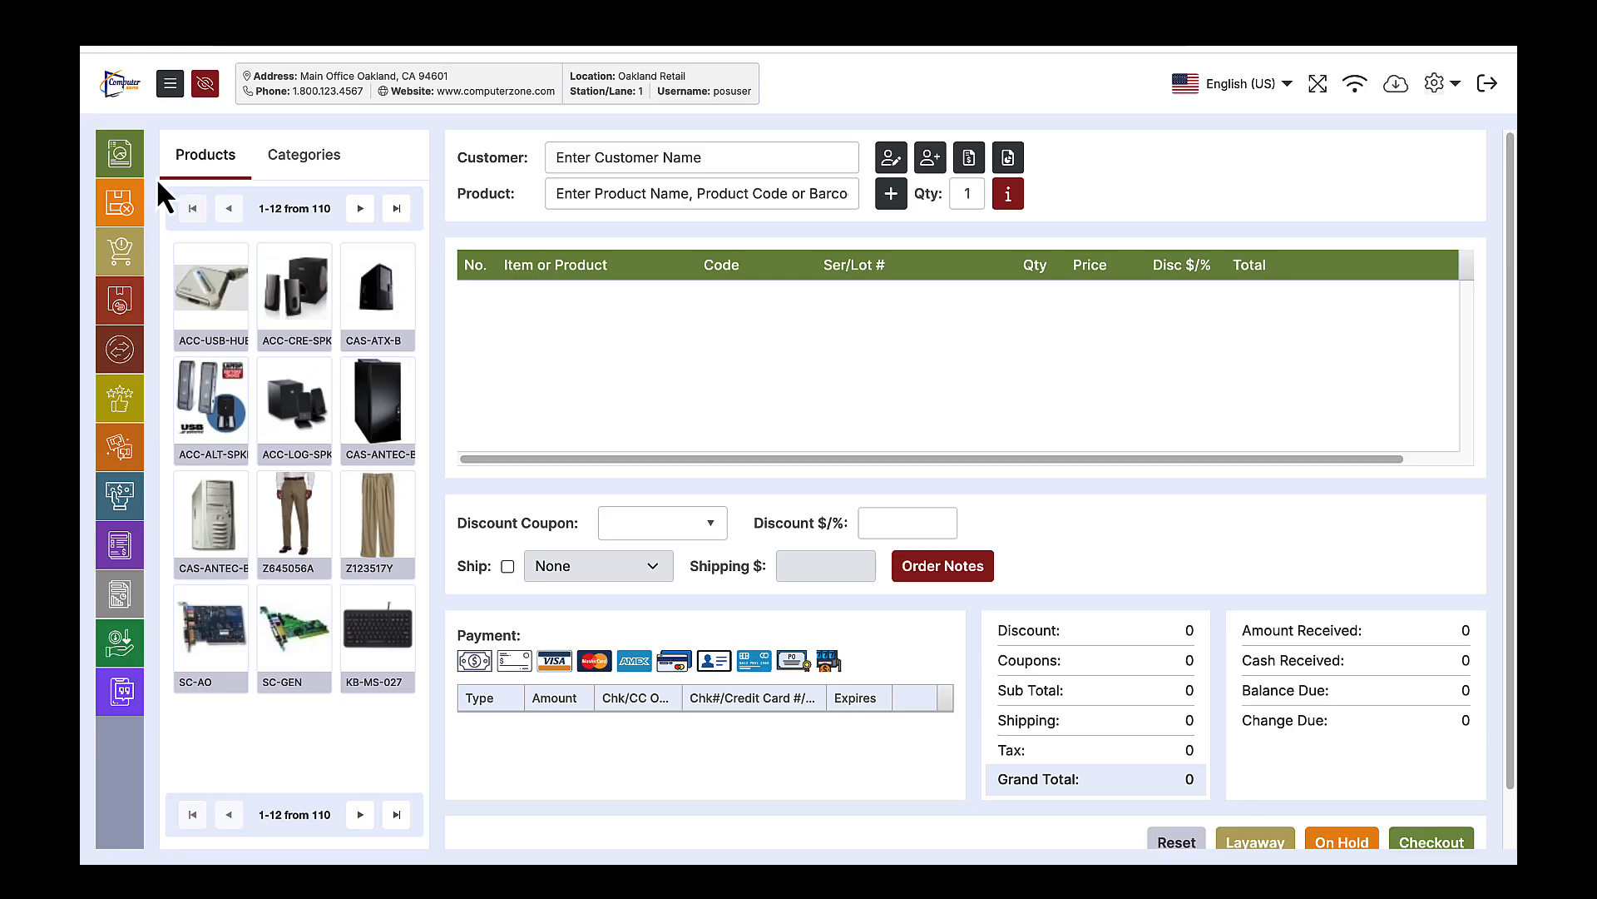
# - Open the on-hold order for Antec - Black, and the layaway order for Logitech Speakers
pyautogui.click(126, 215)
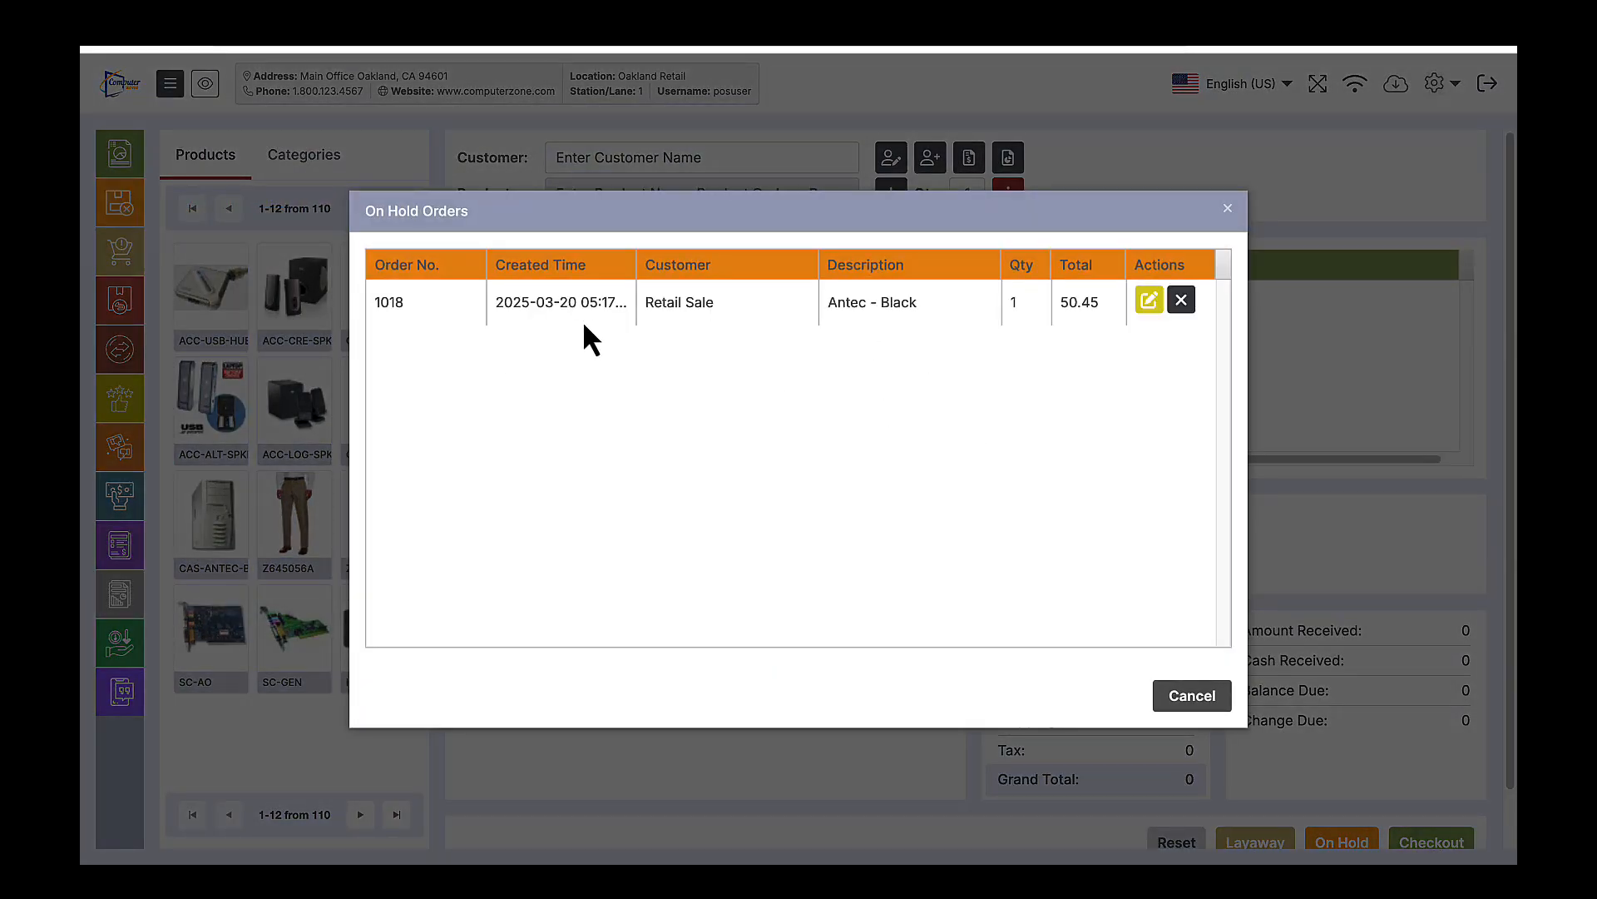
pyautogui.click(1149, 302)
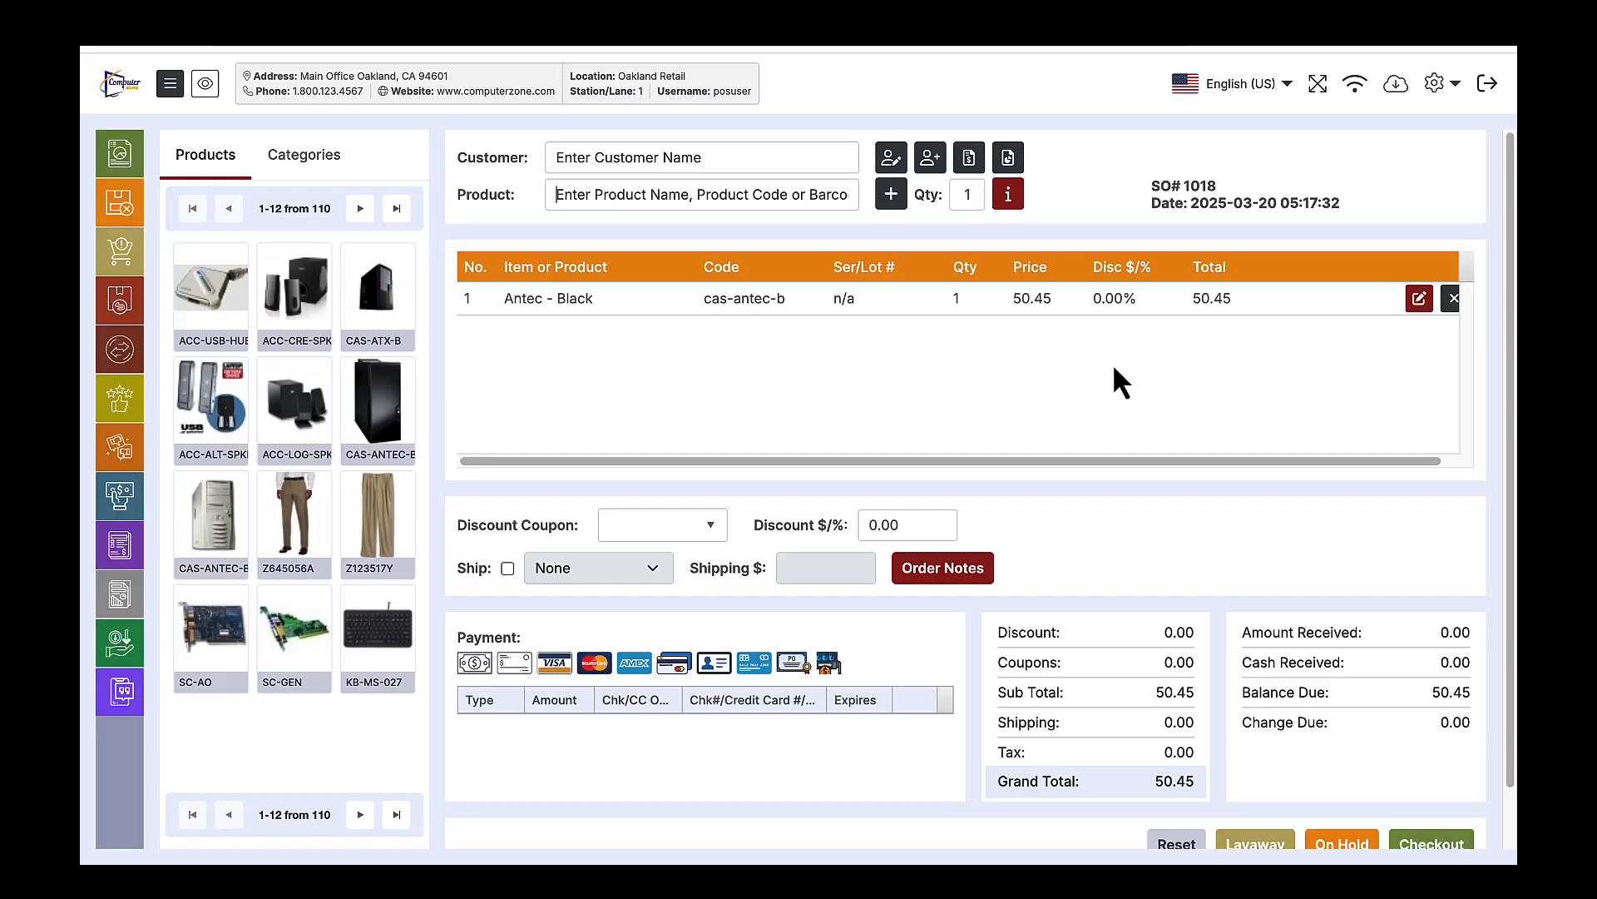
pyautogui.scroll(-1, 1100, 393)
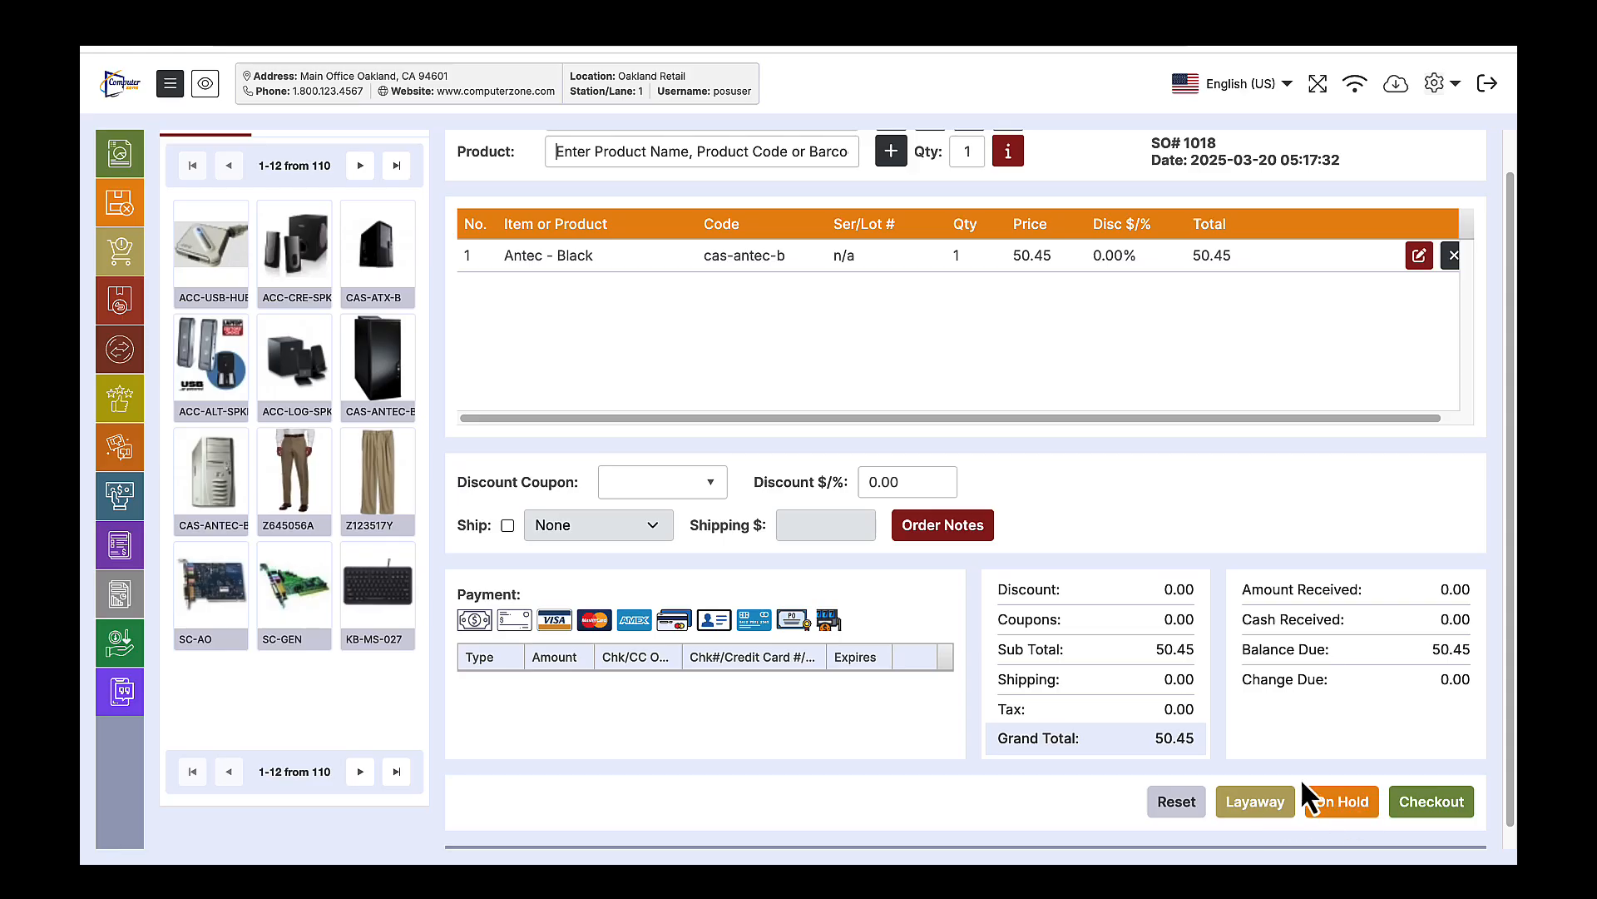
pyautogui.click(124, 265)
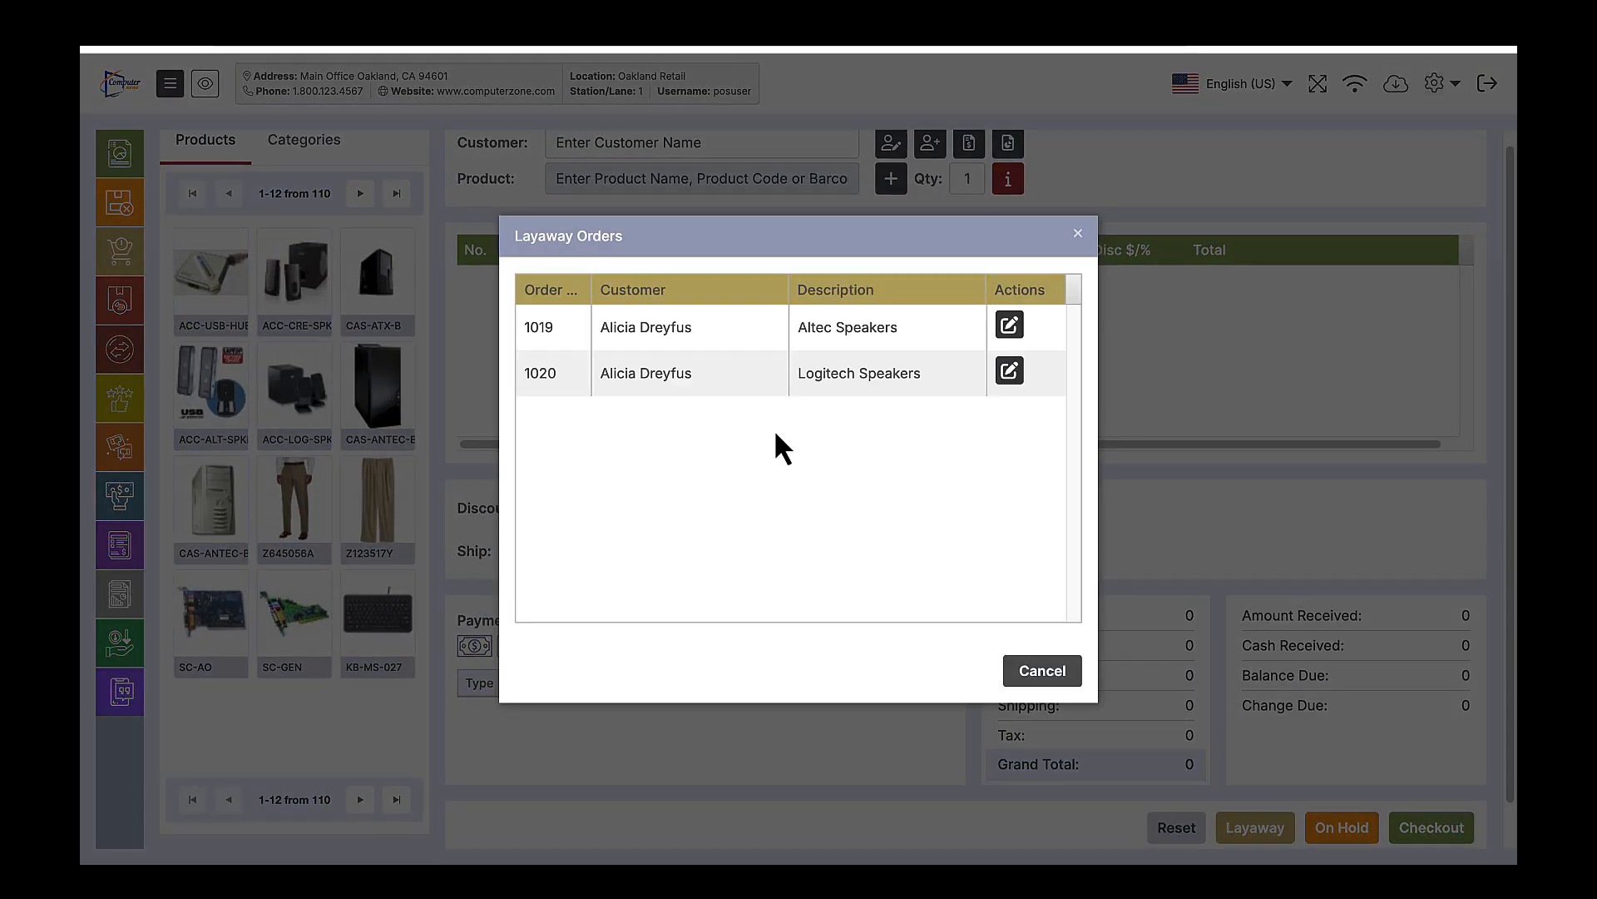
pyautogui.click(1015, 374)
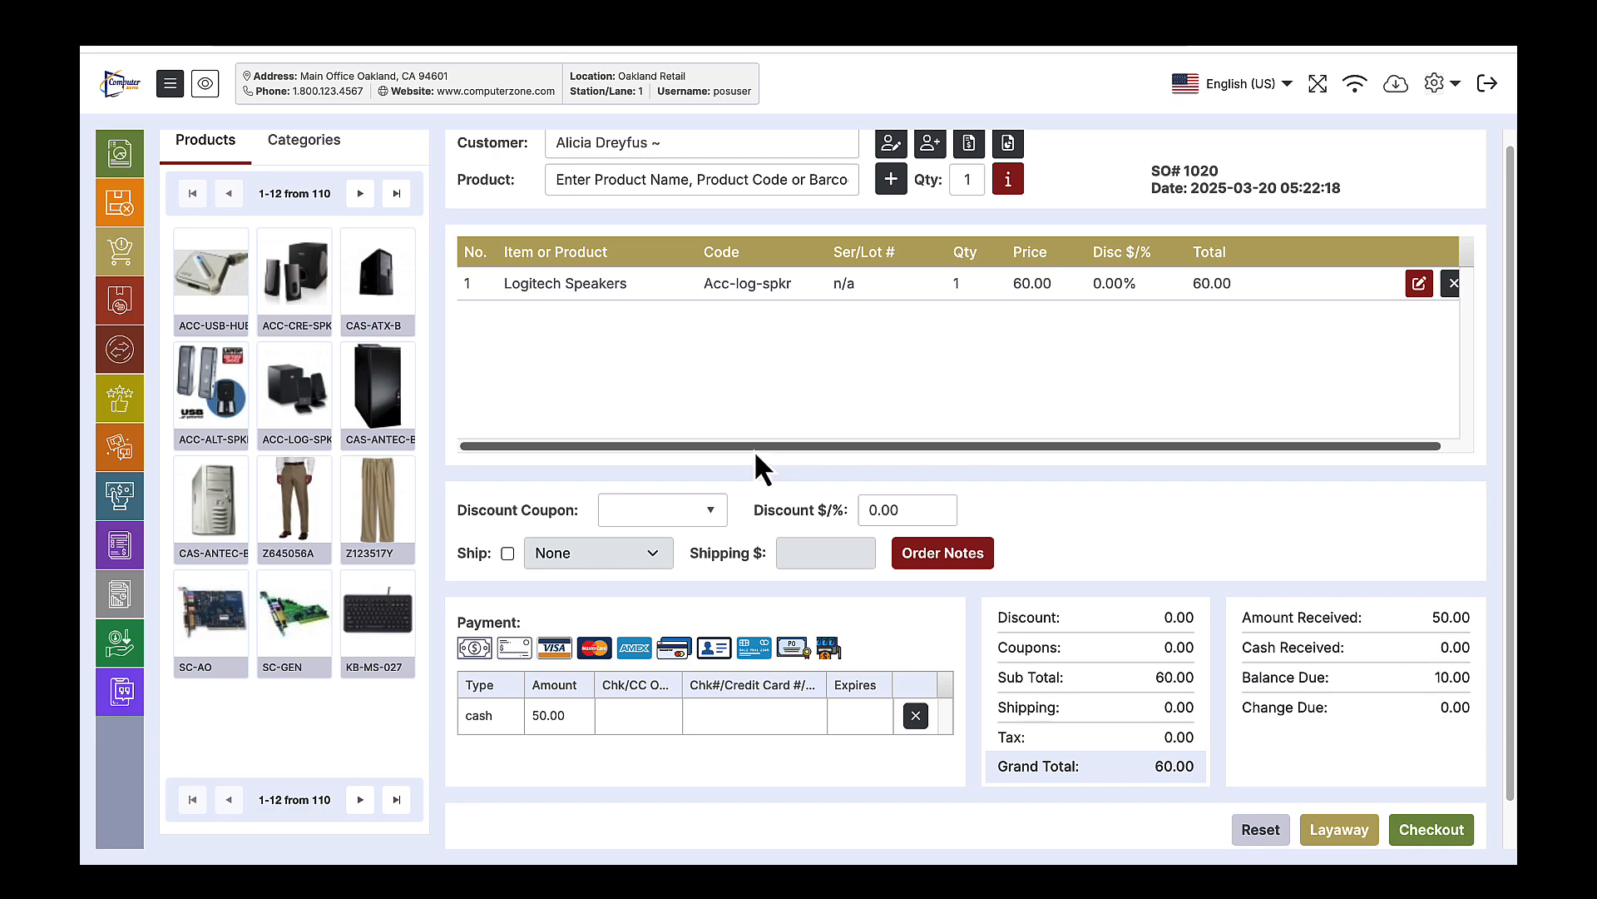
# - Start a return transaction, leaving the previous sales order number blank
pyautogui.click(127, 304)
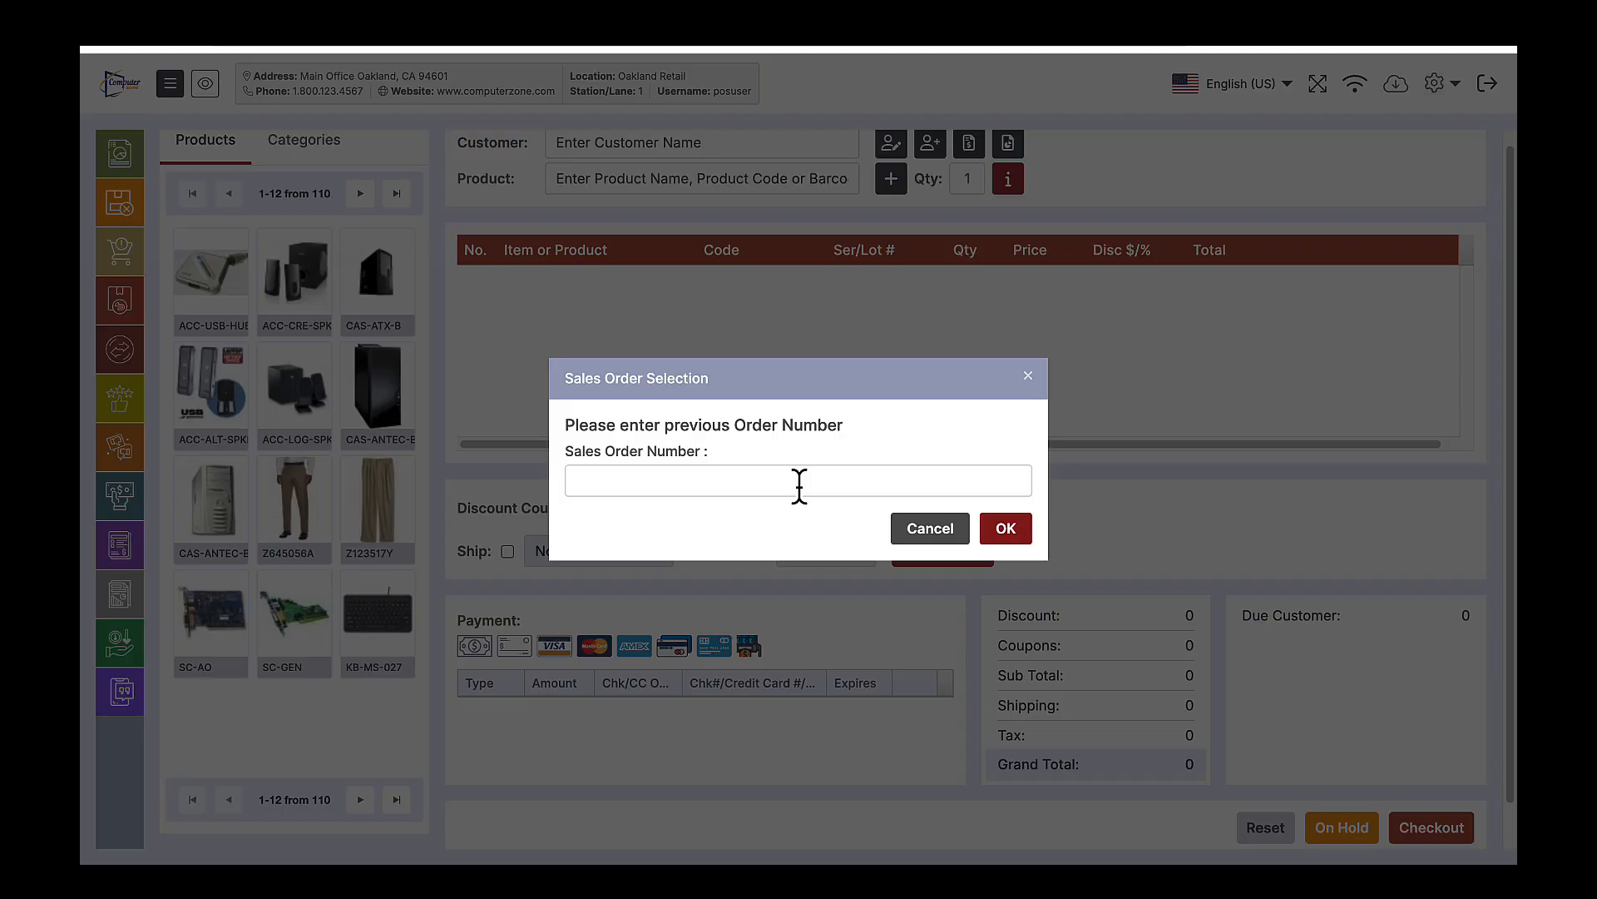
pyautogui.click(1008, 536)
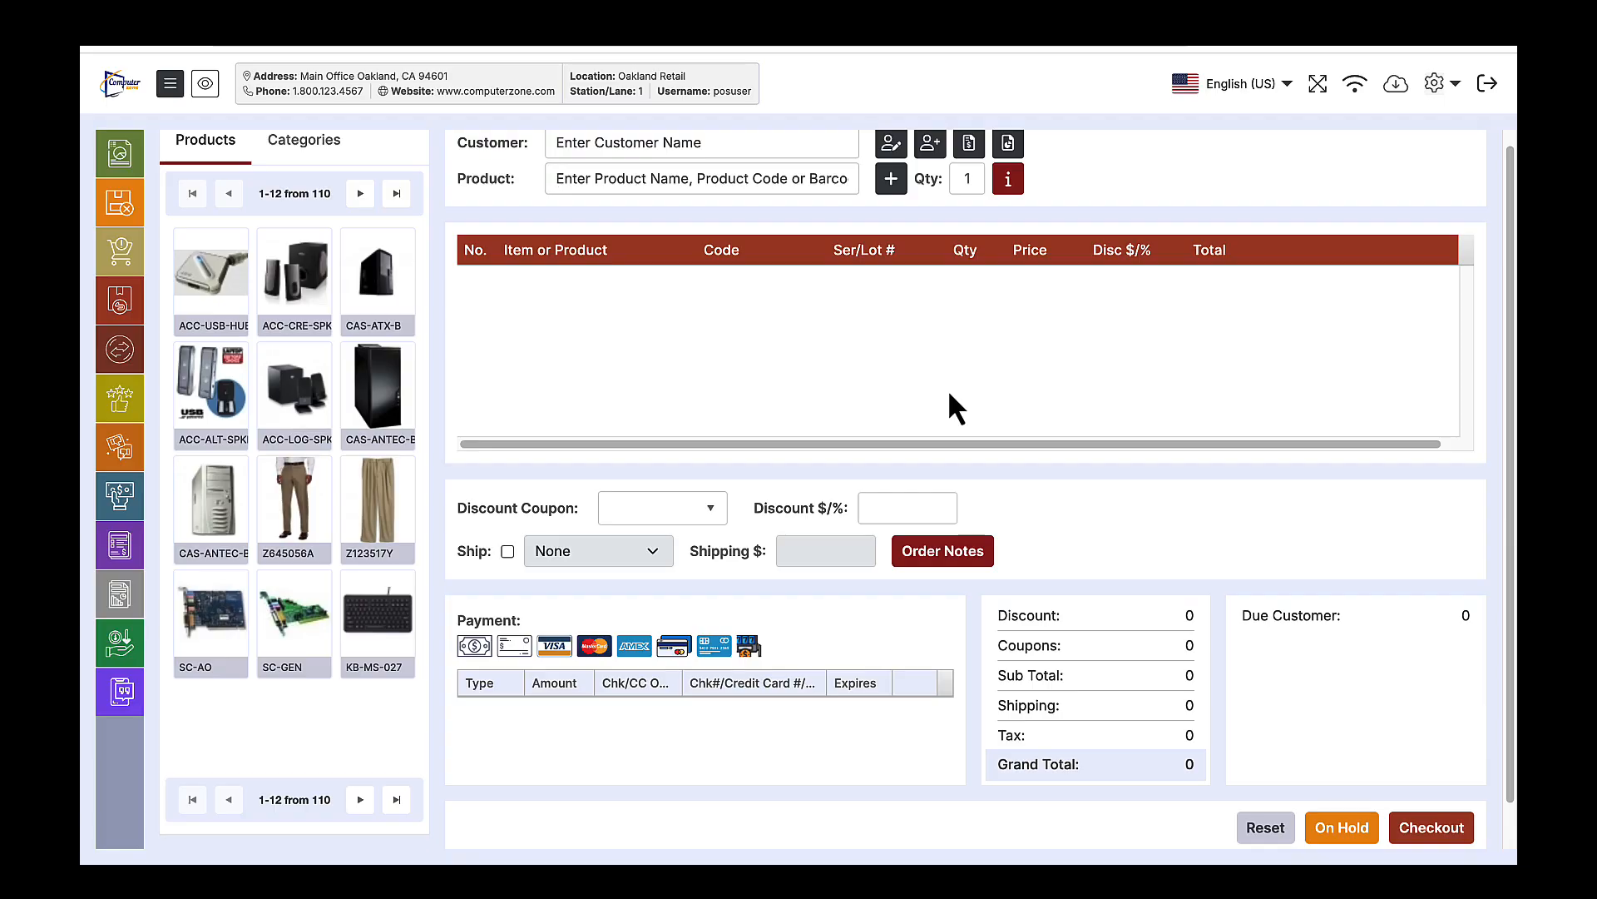
# - Start a new exchange transaction, leaving the sales order number blank
pyautogui.click(120, 349)
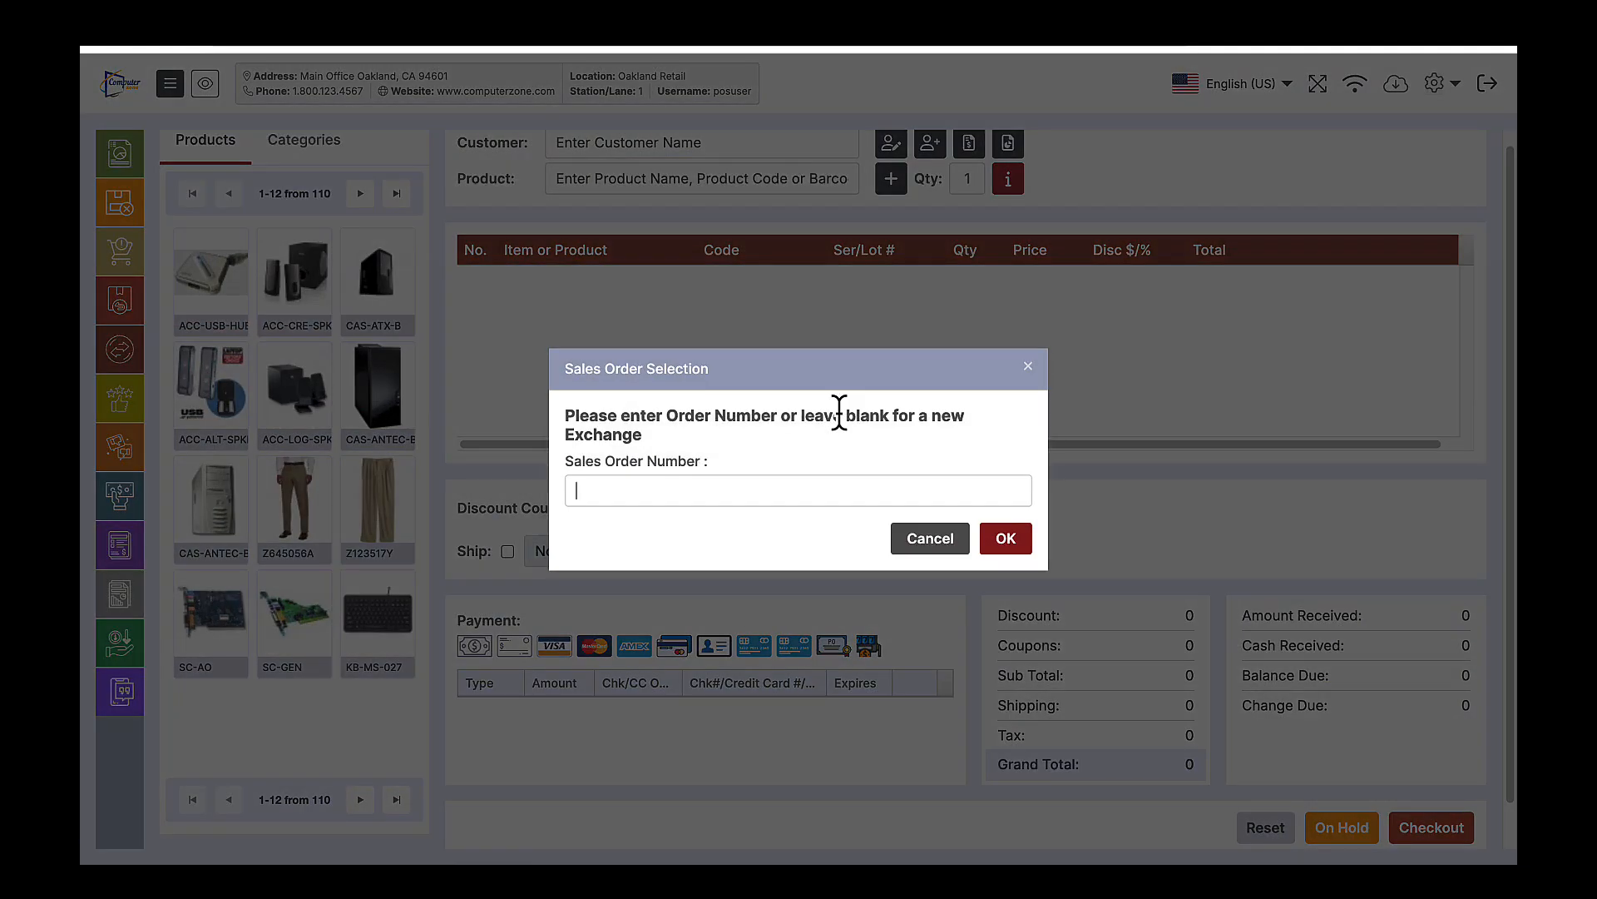
pyautogui.click(840, 489)
pyautogui.click(1005, 536)
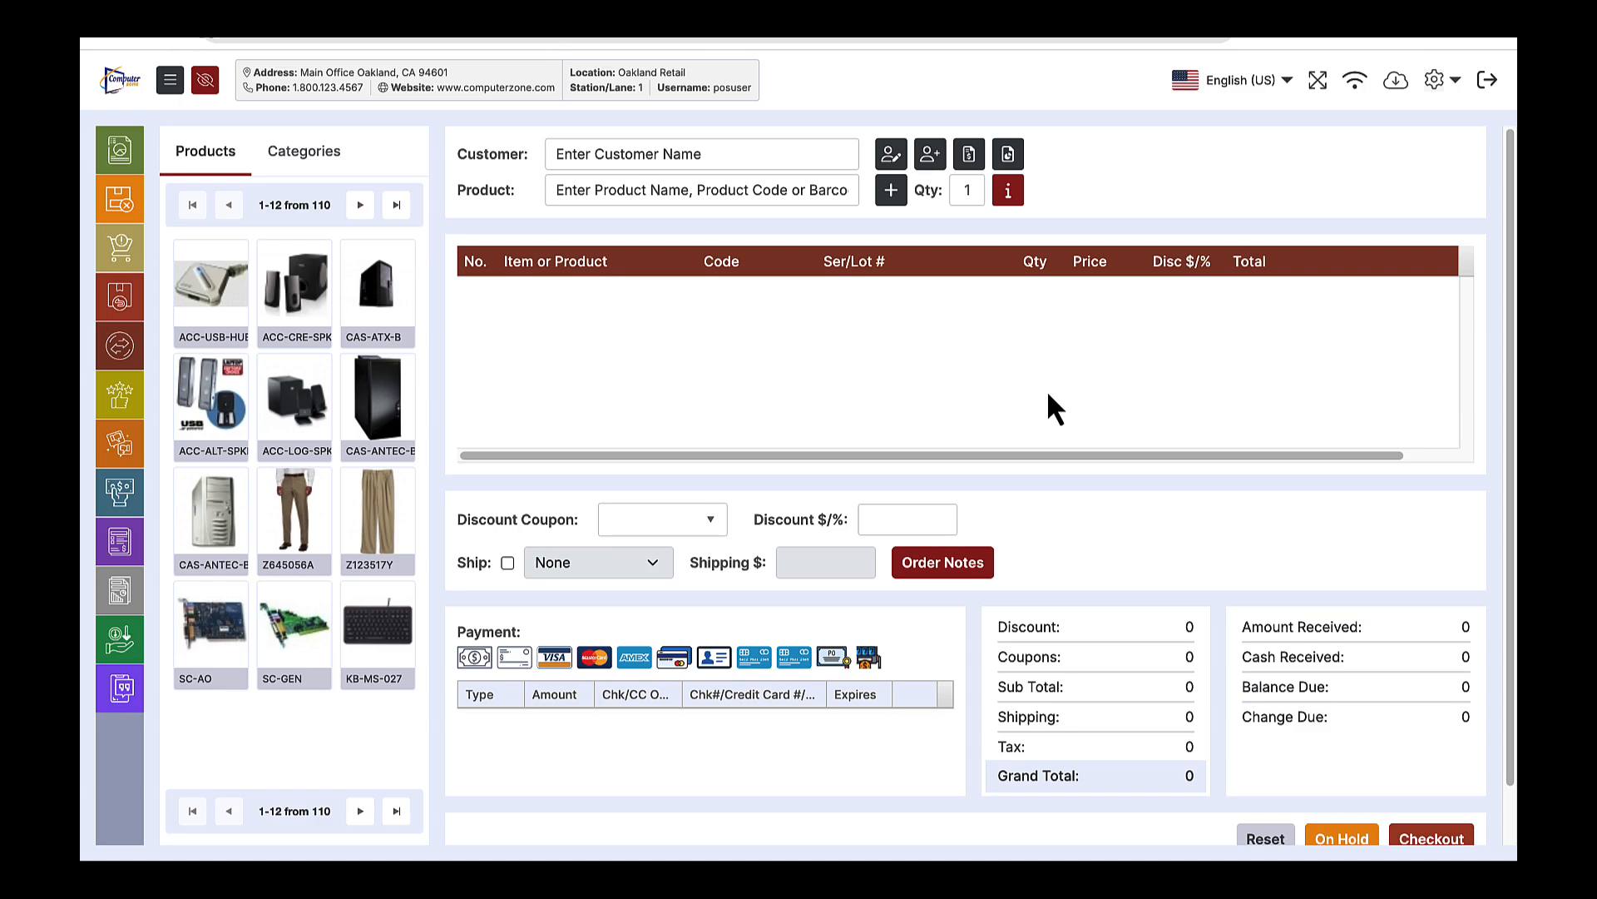
# - Add the Antec - Black case and the USB Hub to the exchange, and set the USB Hub quantity to -1
pyautogui.click(376, 408)
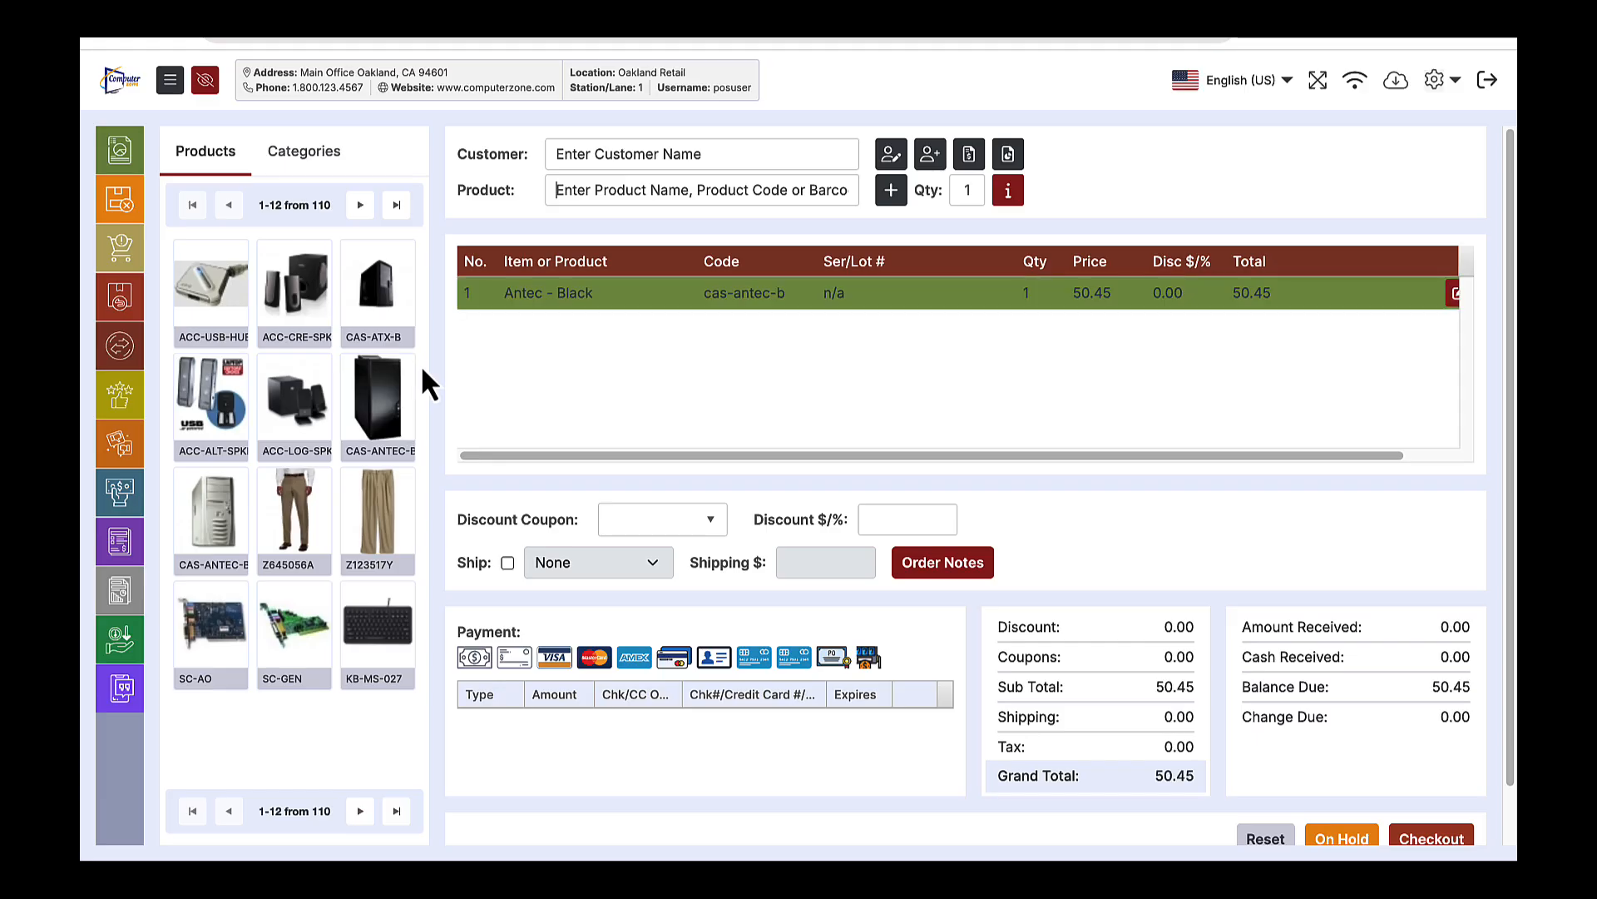
pyautogui.click(218, 306)
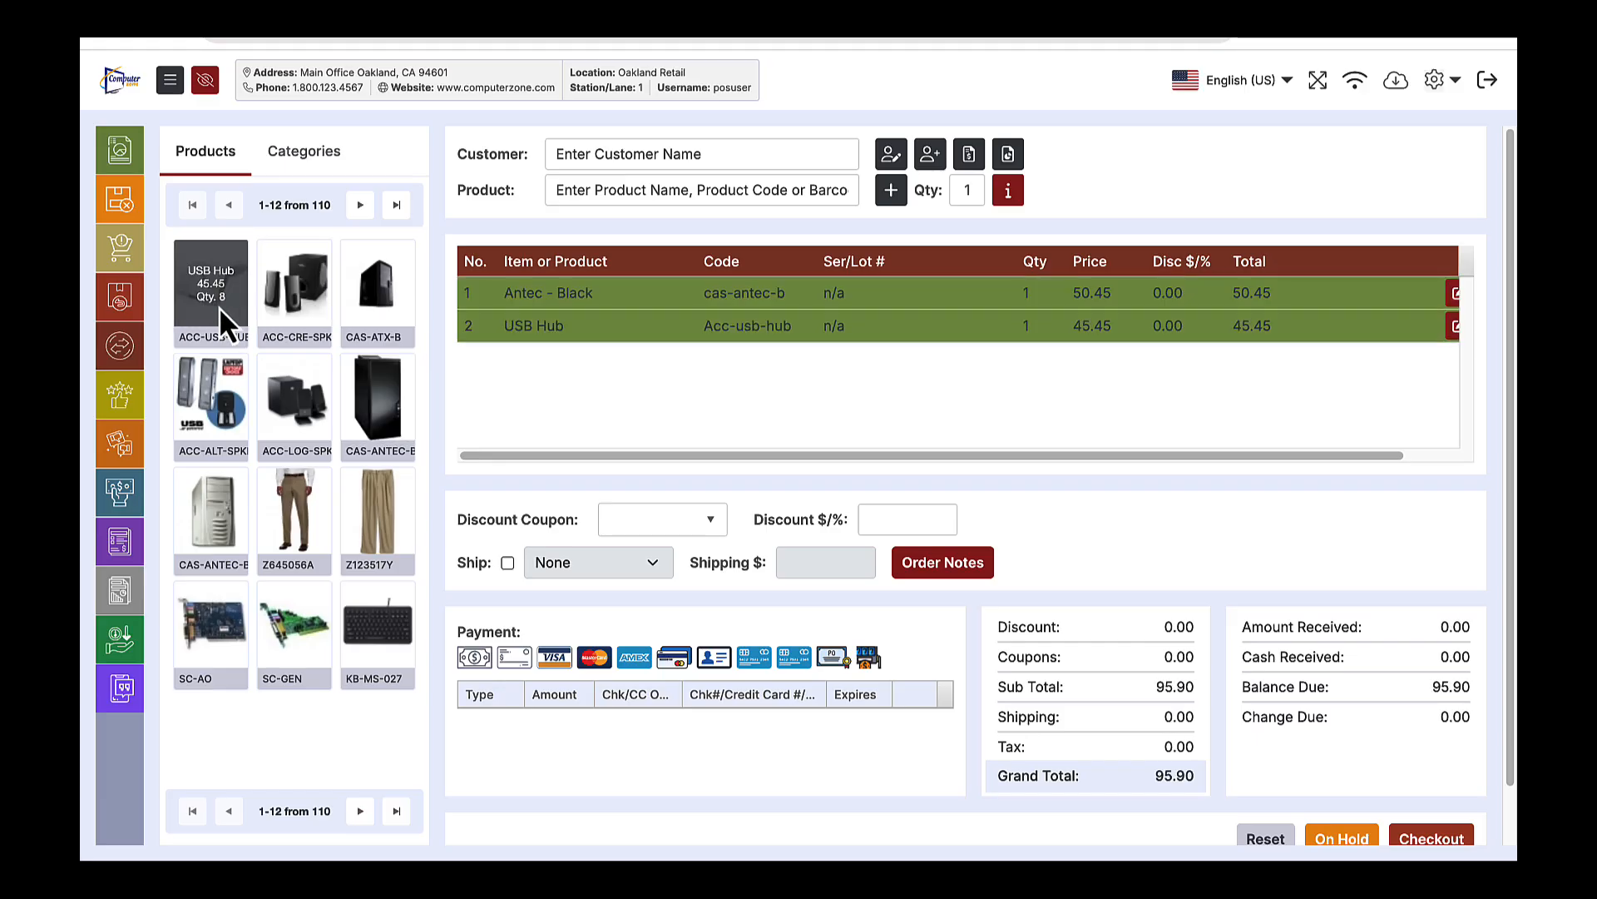
pyautogui.click(1032, 326)
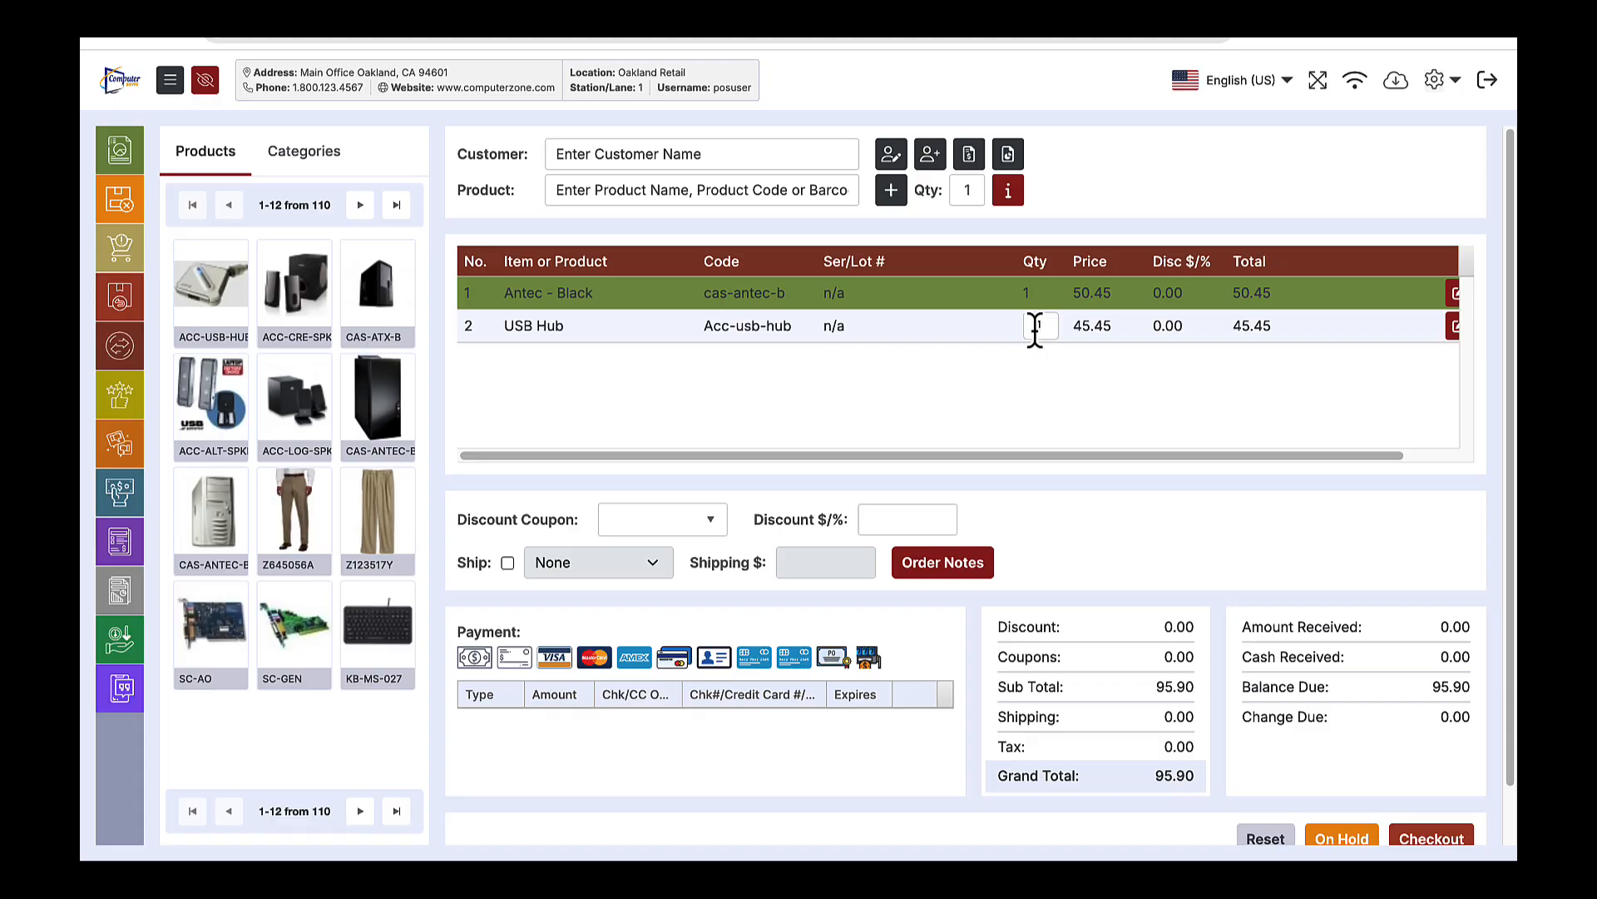
pyautogui.write('-')
pyautogui.click(1020, 368)
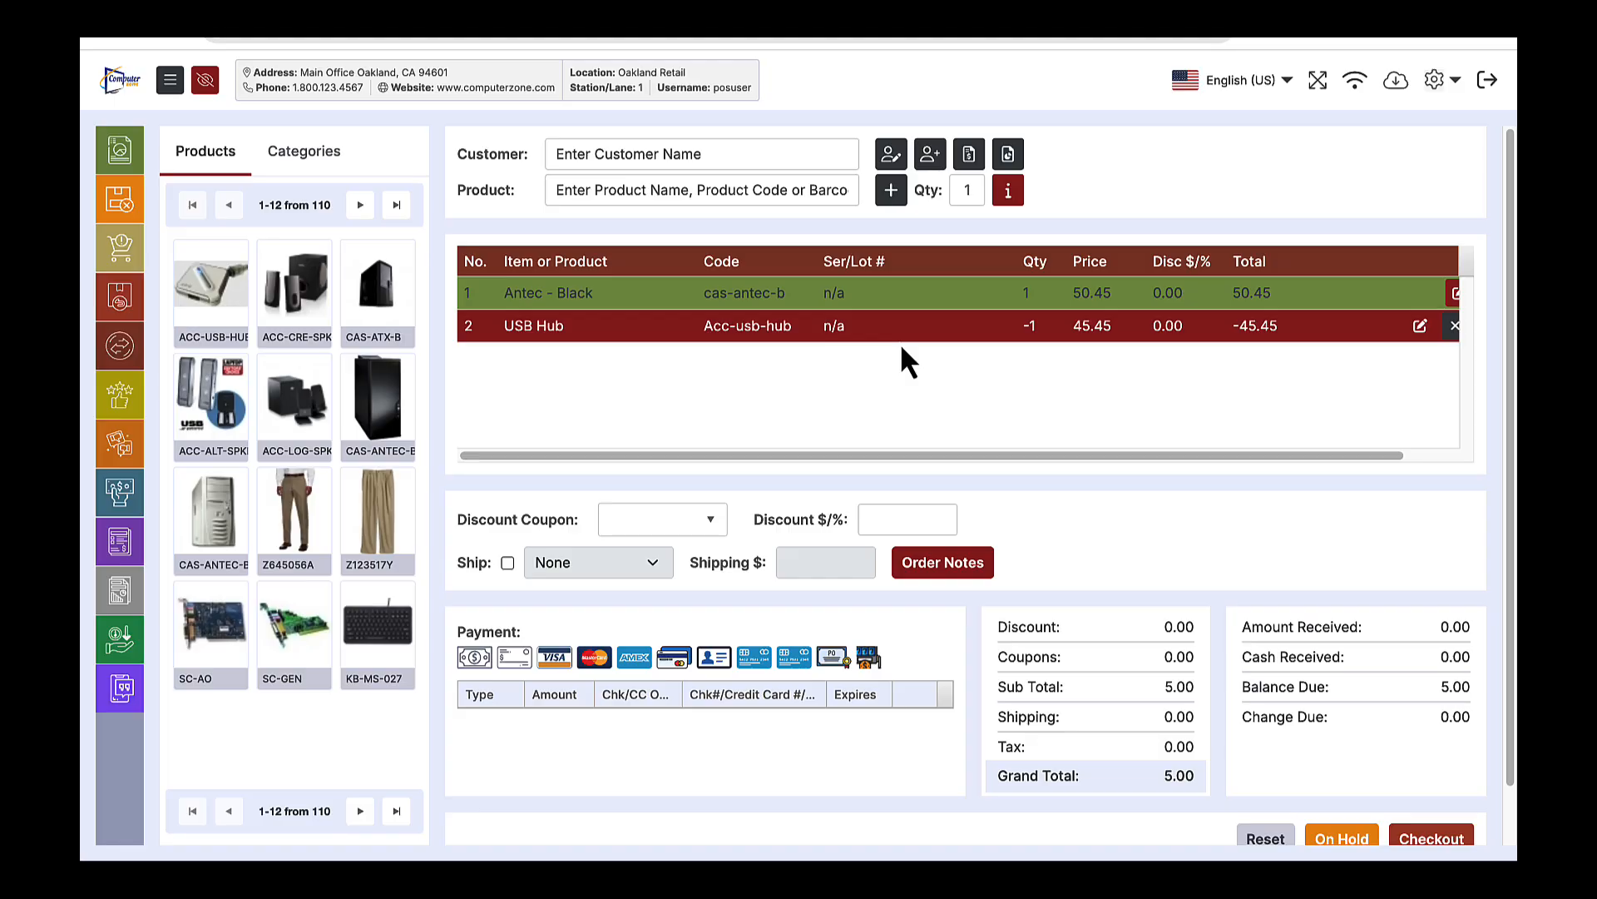
pyautogui.scroll(-1, 902, 350)
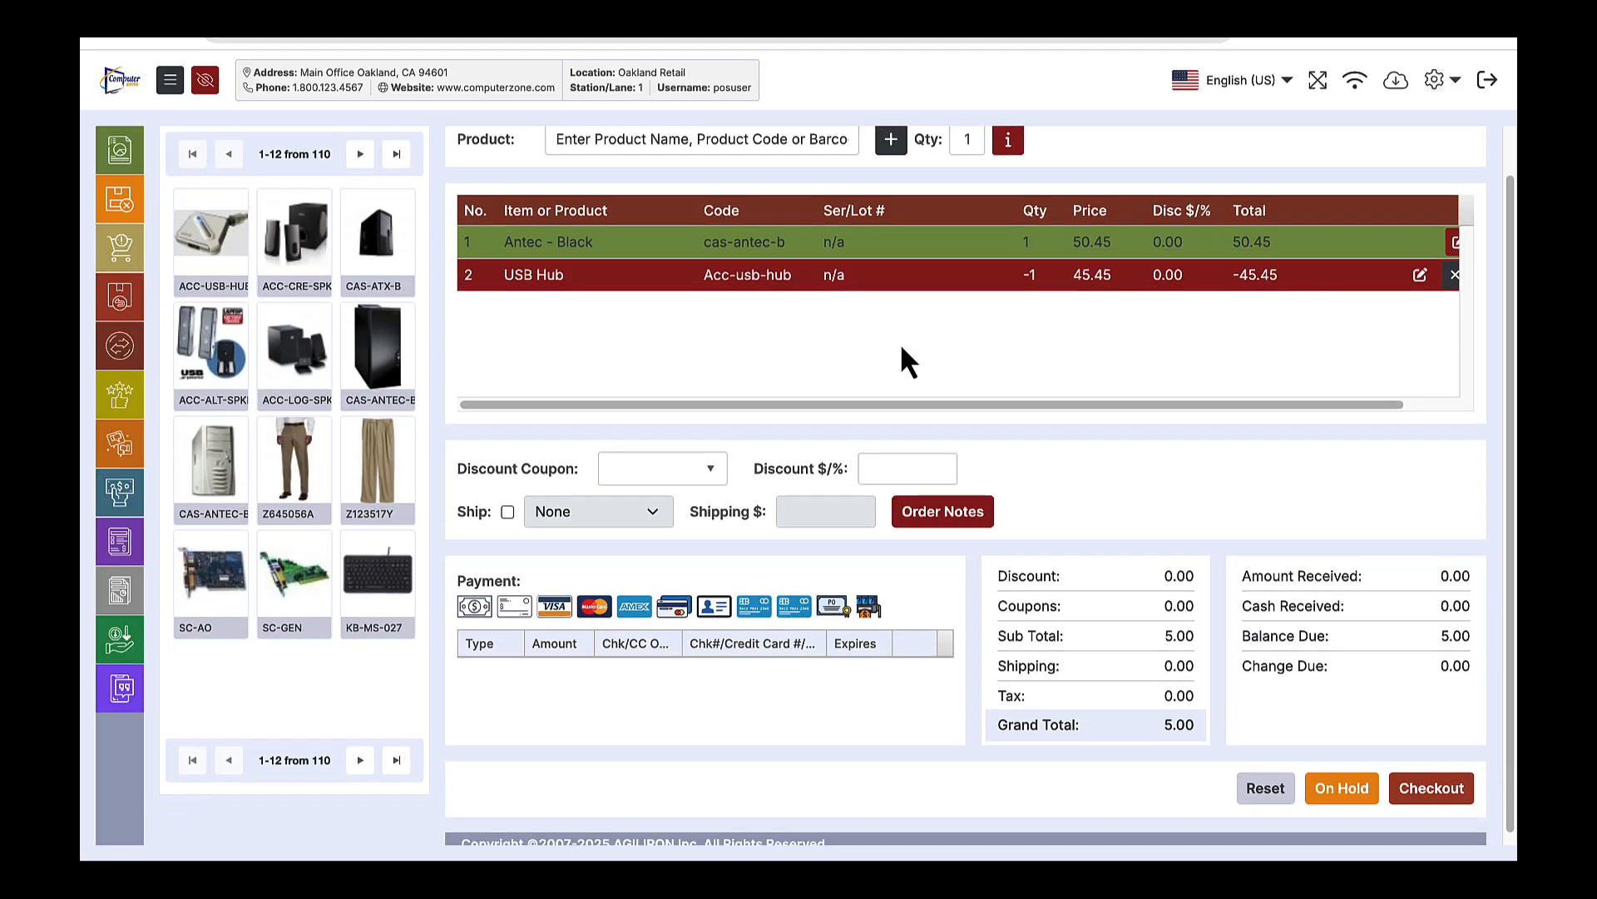
pyautogui.scroll(-1, 900, 343)
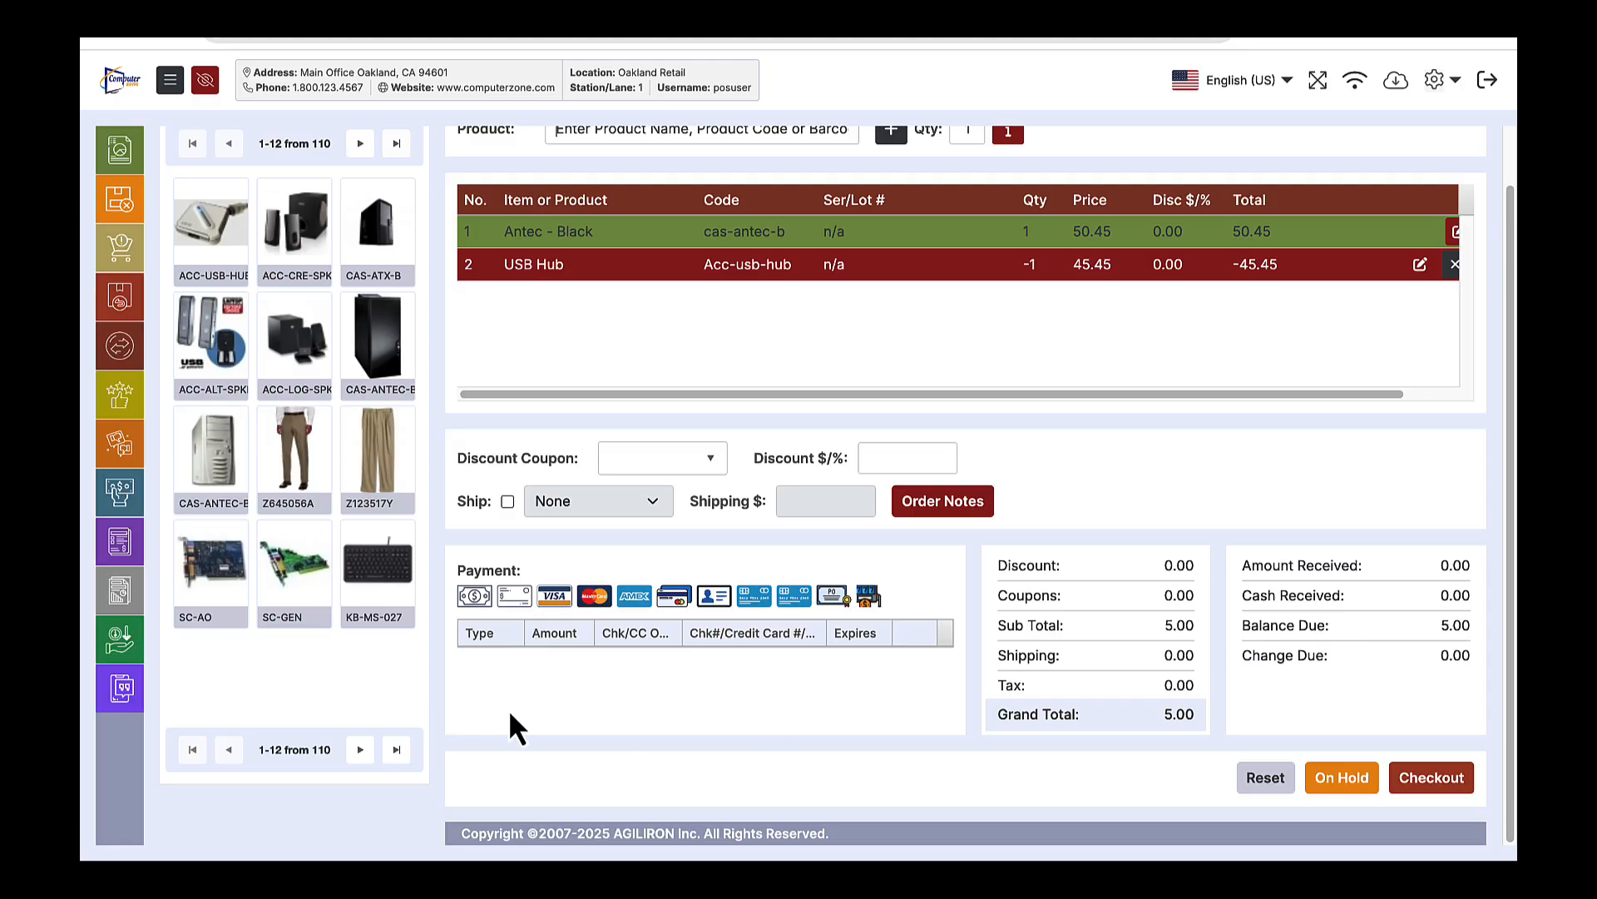
# - Add a cash payment for the balance of the exchange order
pyautogui.scroll(1, 490, 657)
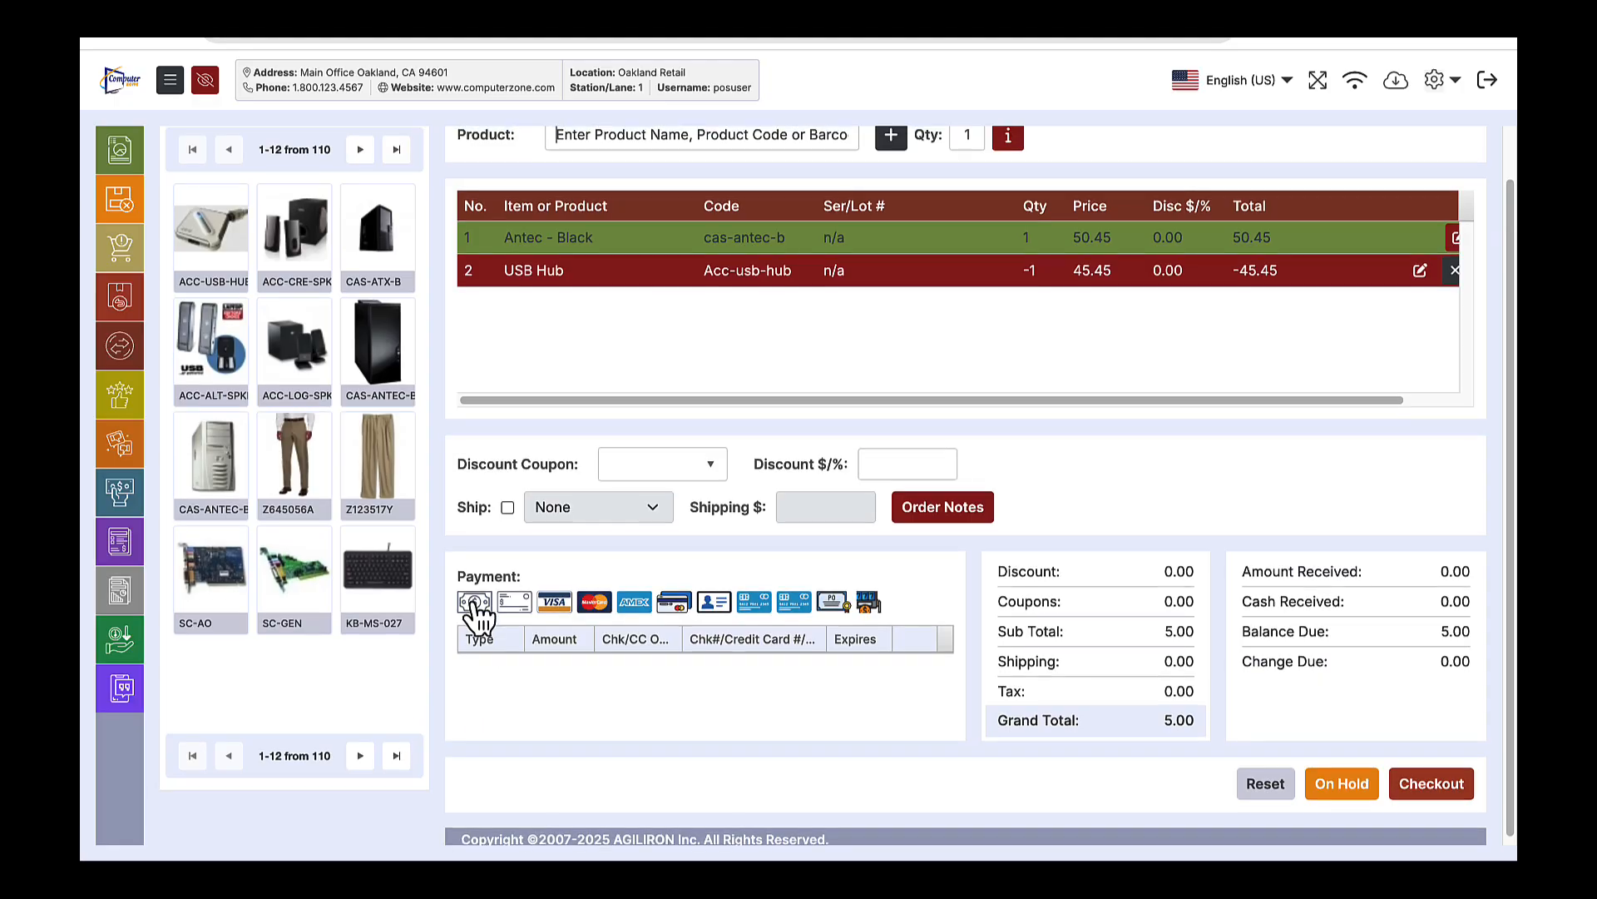
pyautogui.click(475, 598)
pyautogui.scroll(1, 583, 691)
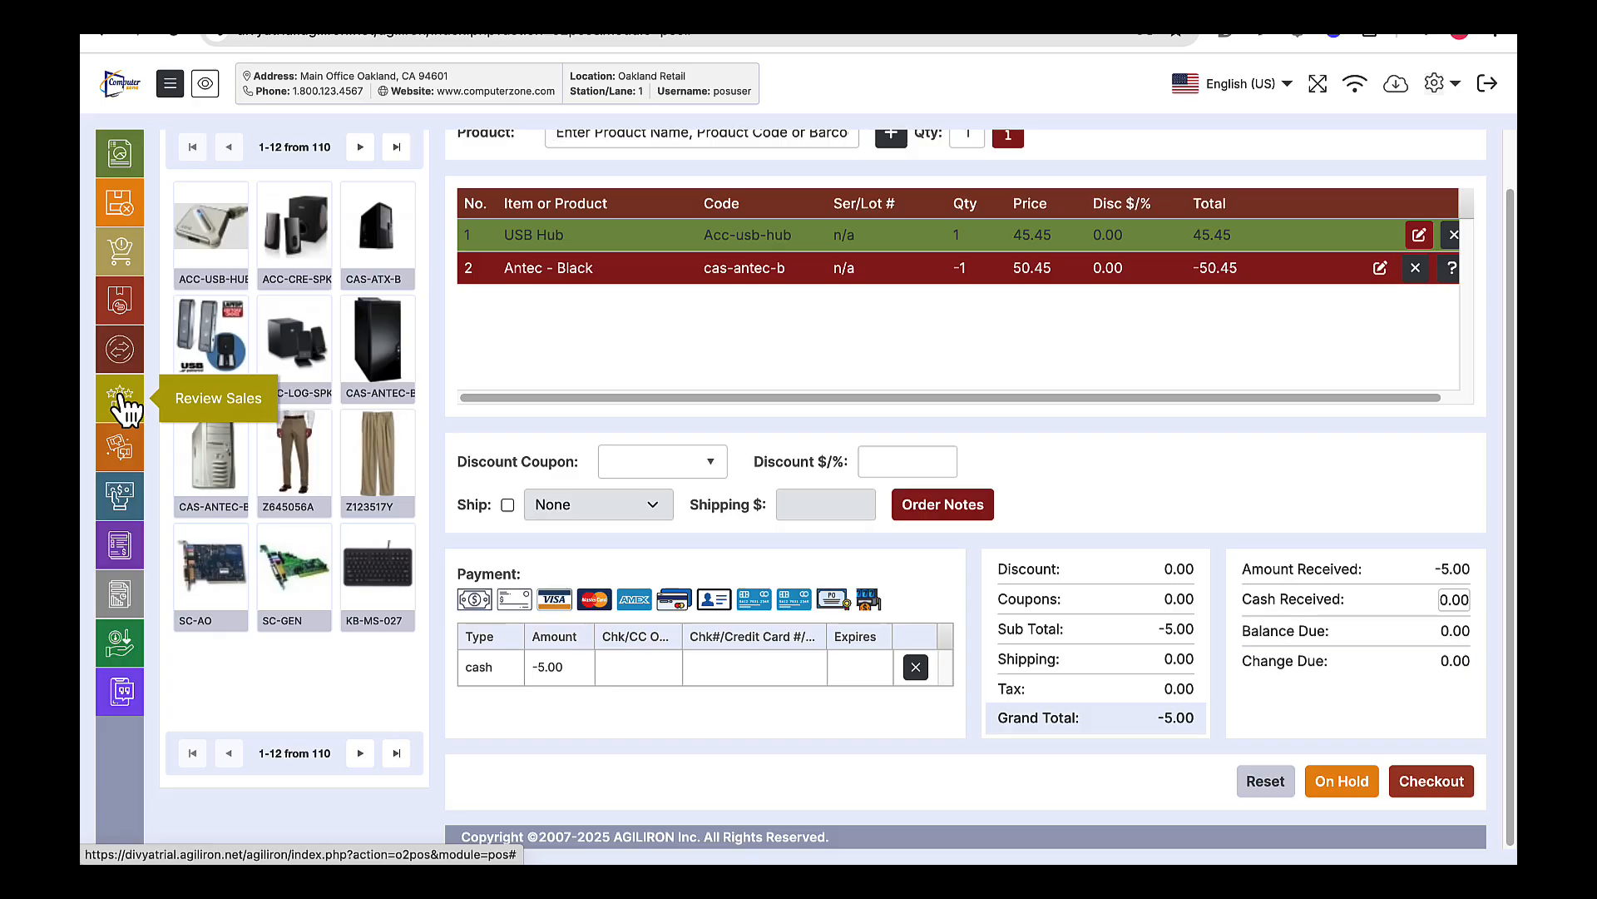
# - Review the past sales and the past returns of the store
pyautogui.click(122, 398)
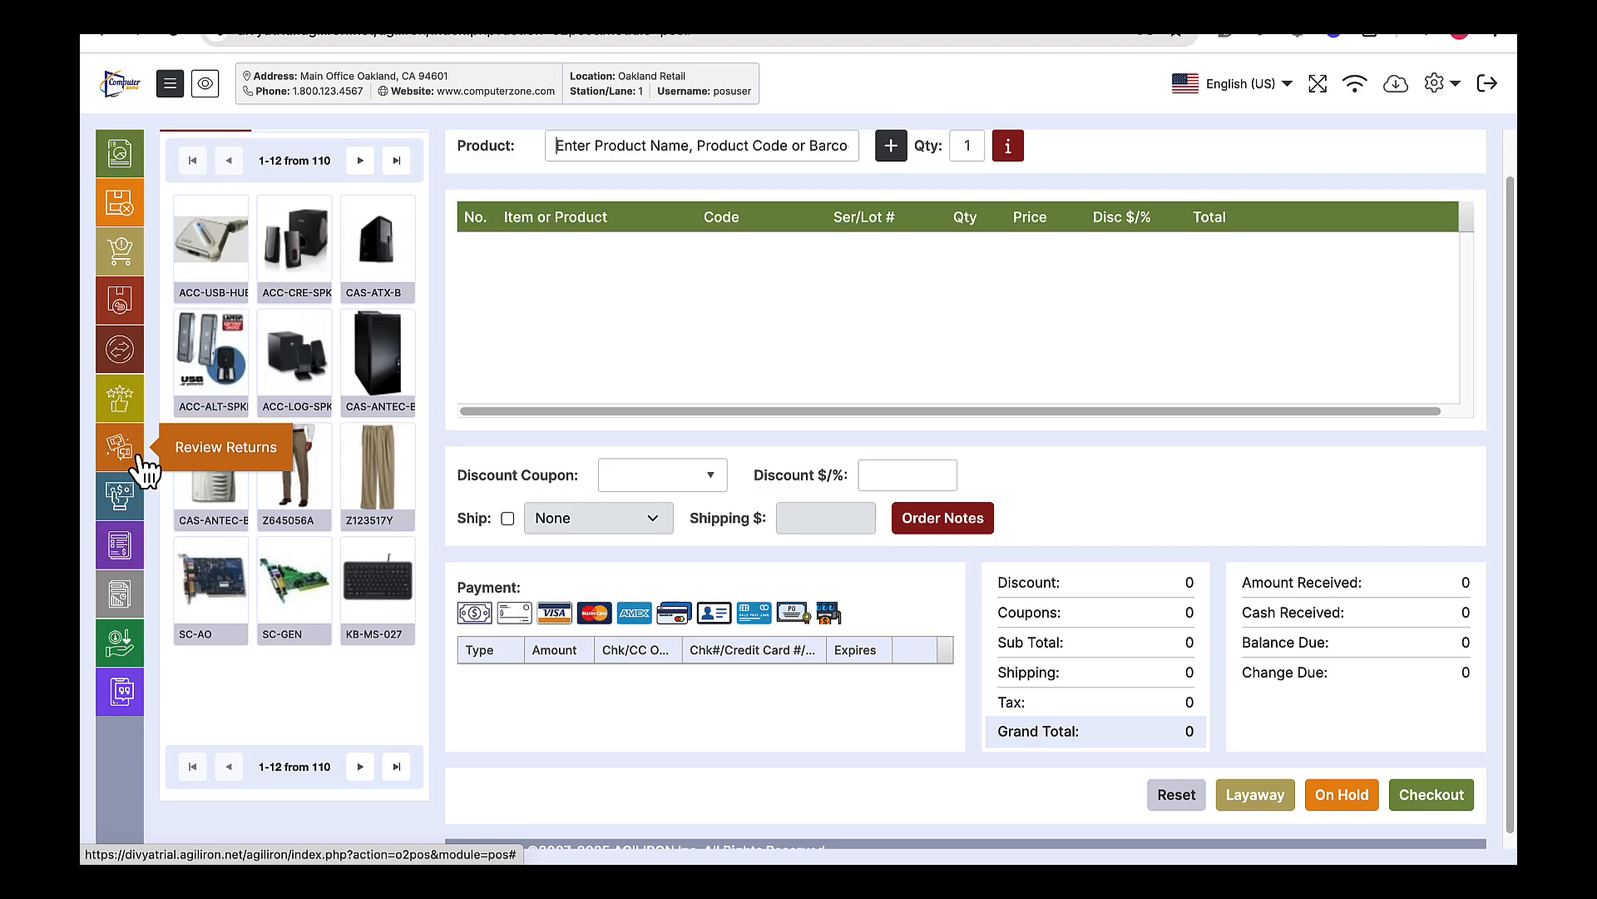
pyautogui.click(121, 447)
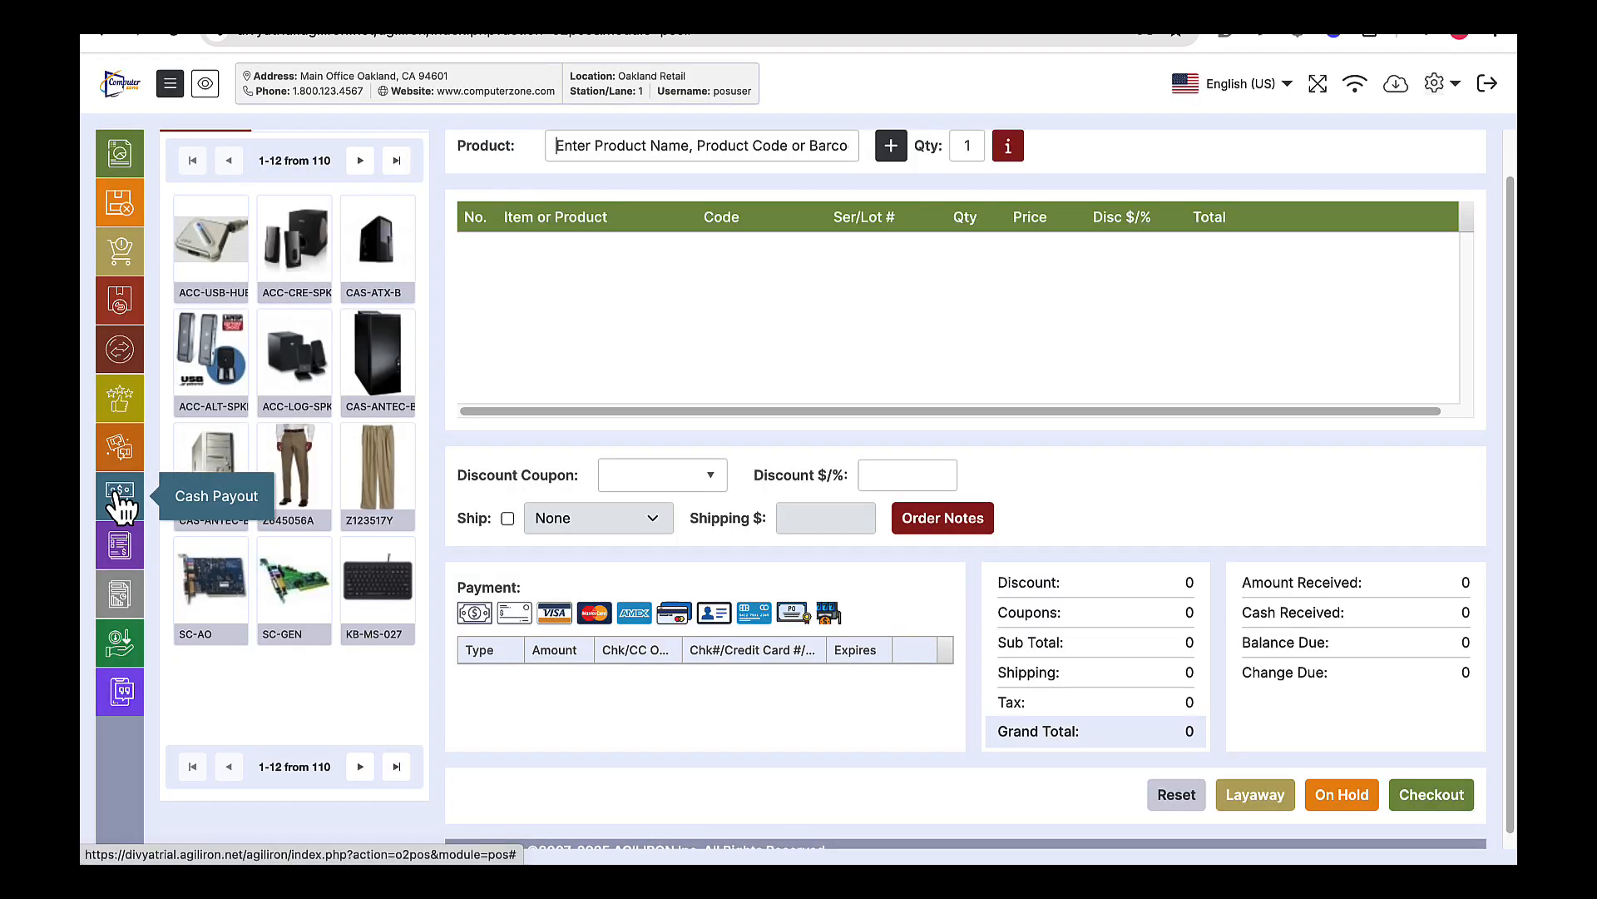
# - Record a cash payout of 10.00 with the note Stamps, preview its printed receipt, and cancel the printing
pyautogui.click(120, 499)
pyautogui.click(814, 422)
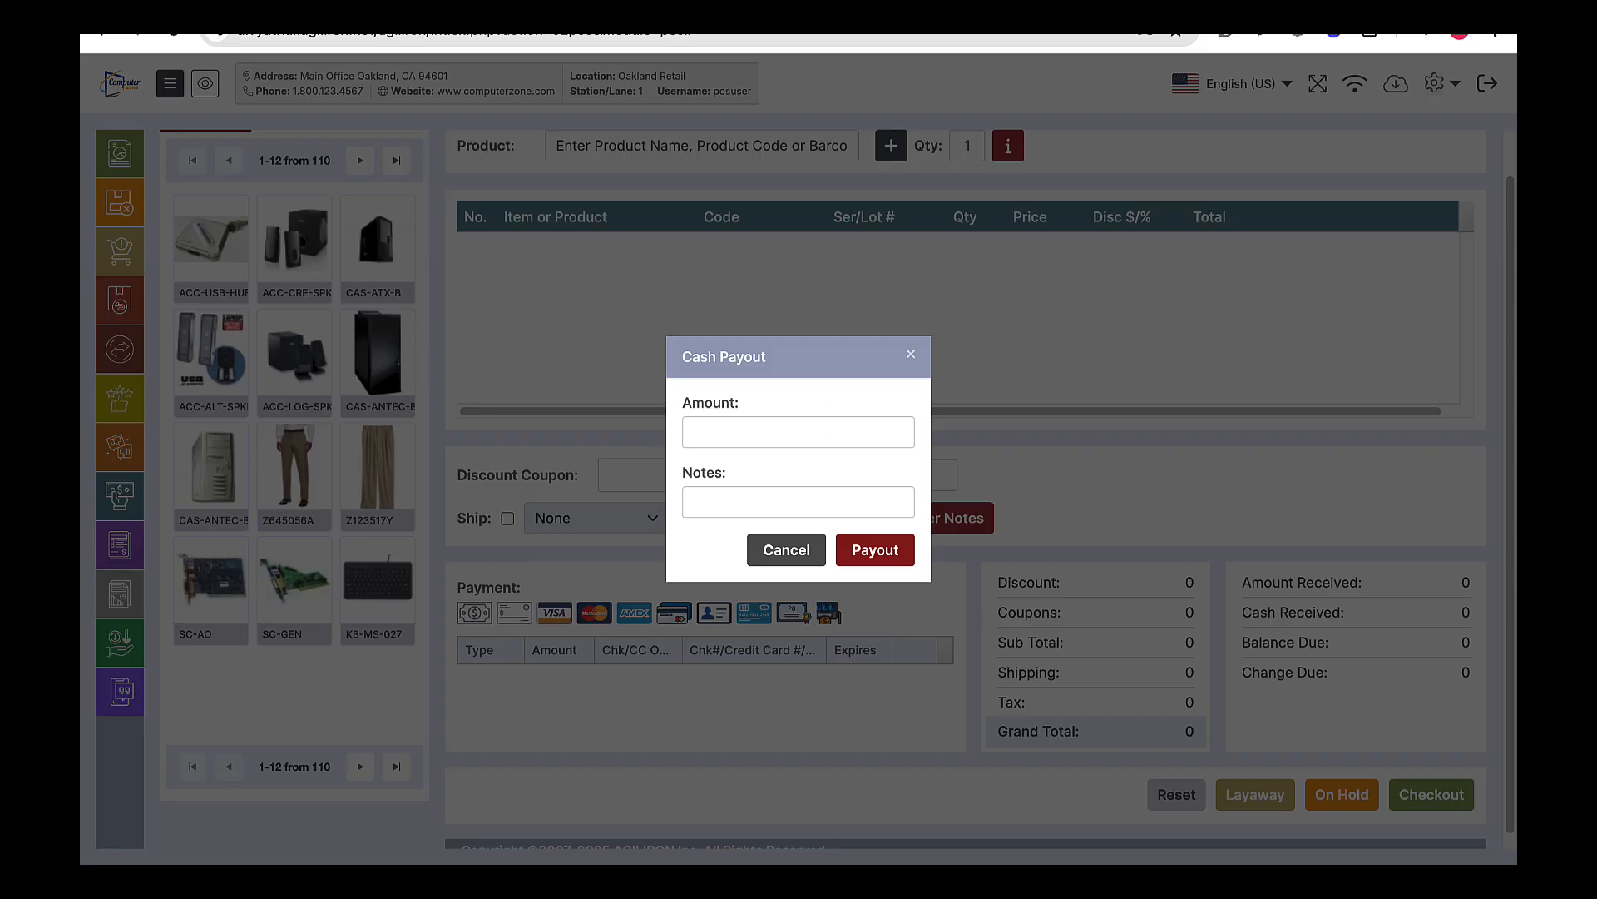
pyautogui.write('10.00')
pyautogui.click(784, 491)
pyautogui.write('Stamps')
pyautogui.click(885, 550)
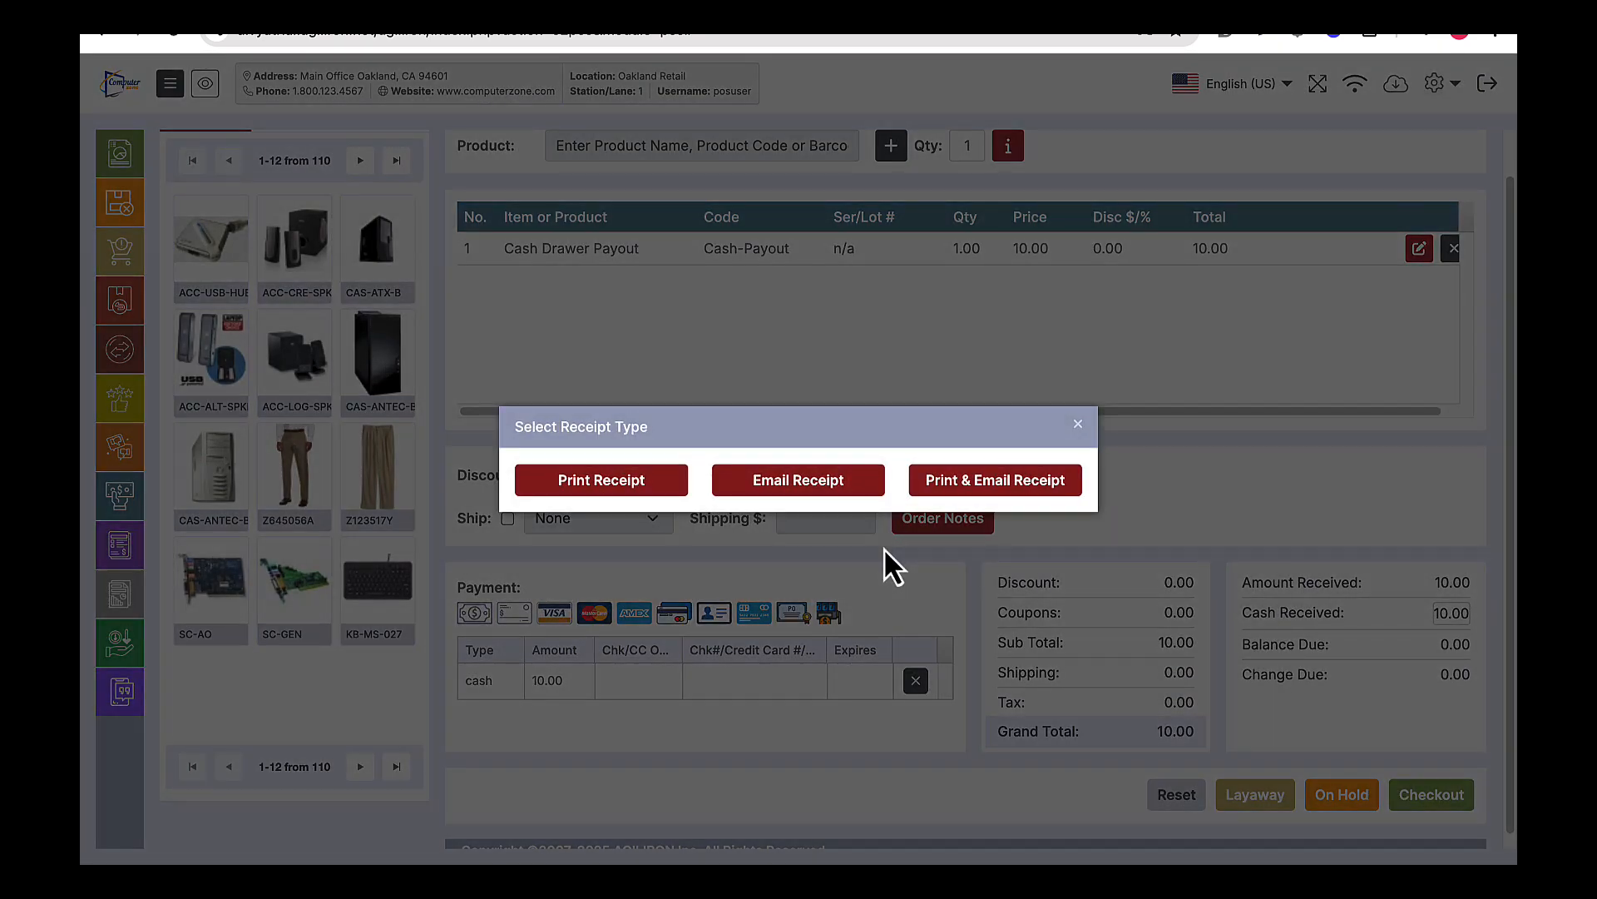
pyautogui.click(605, 487)
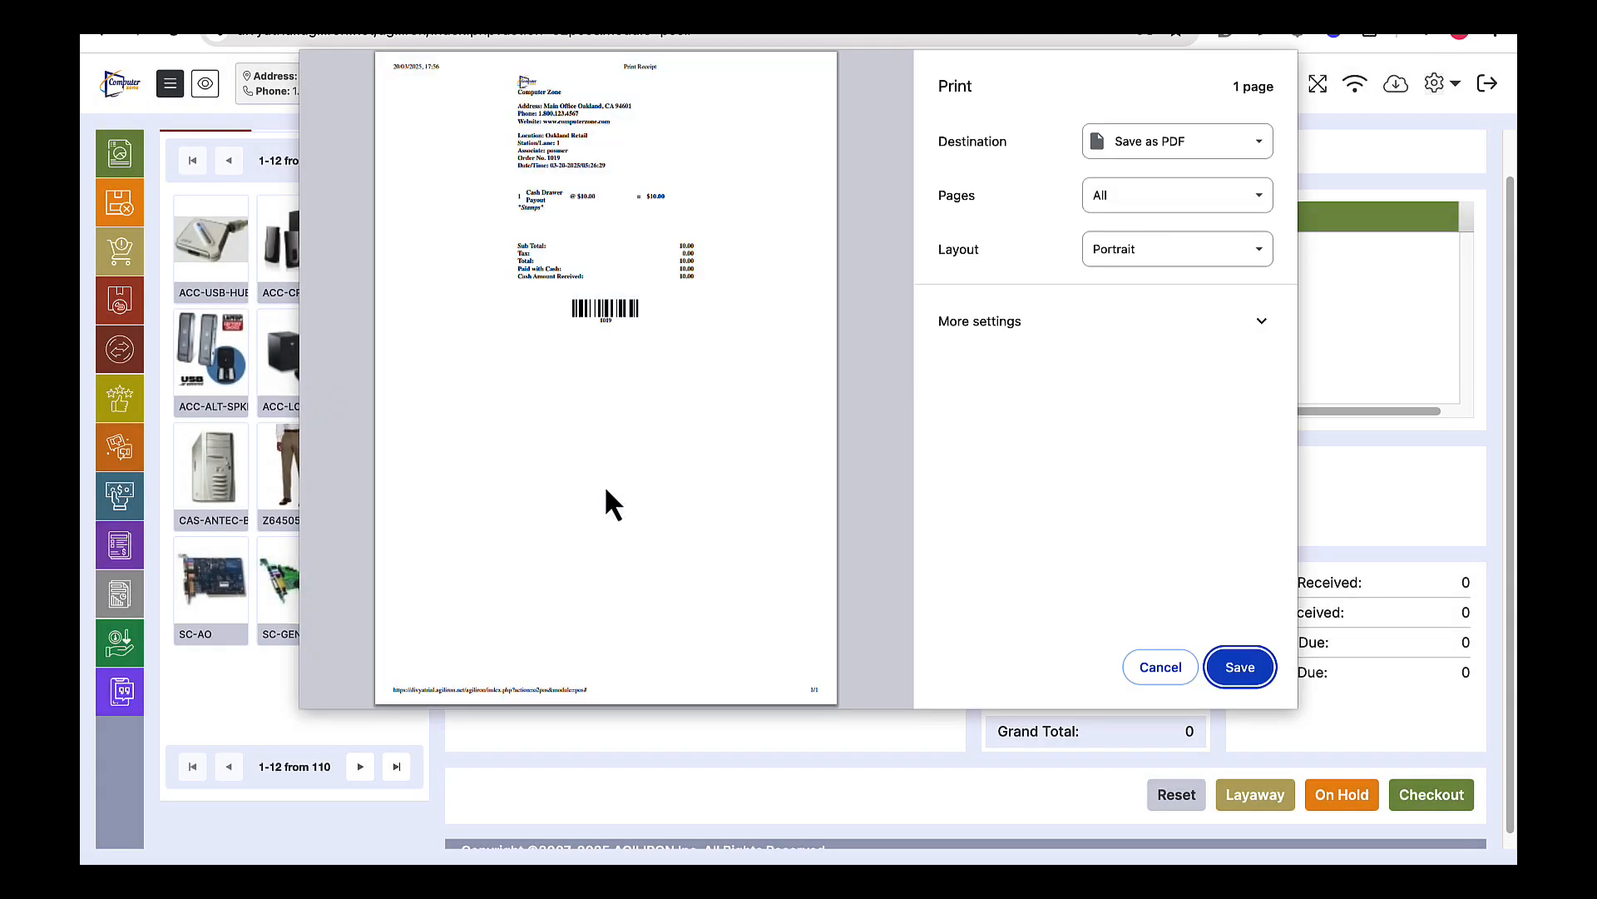
pyautogui.click(1151, 667)
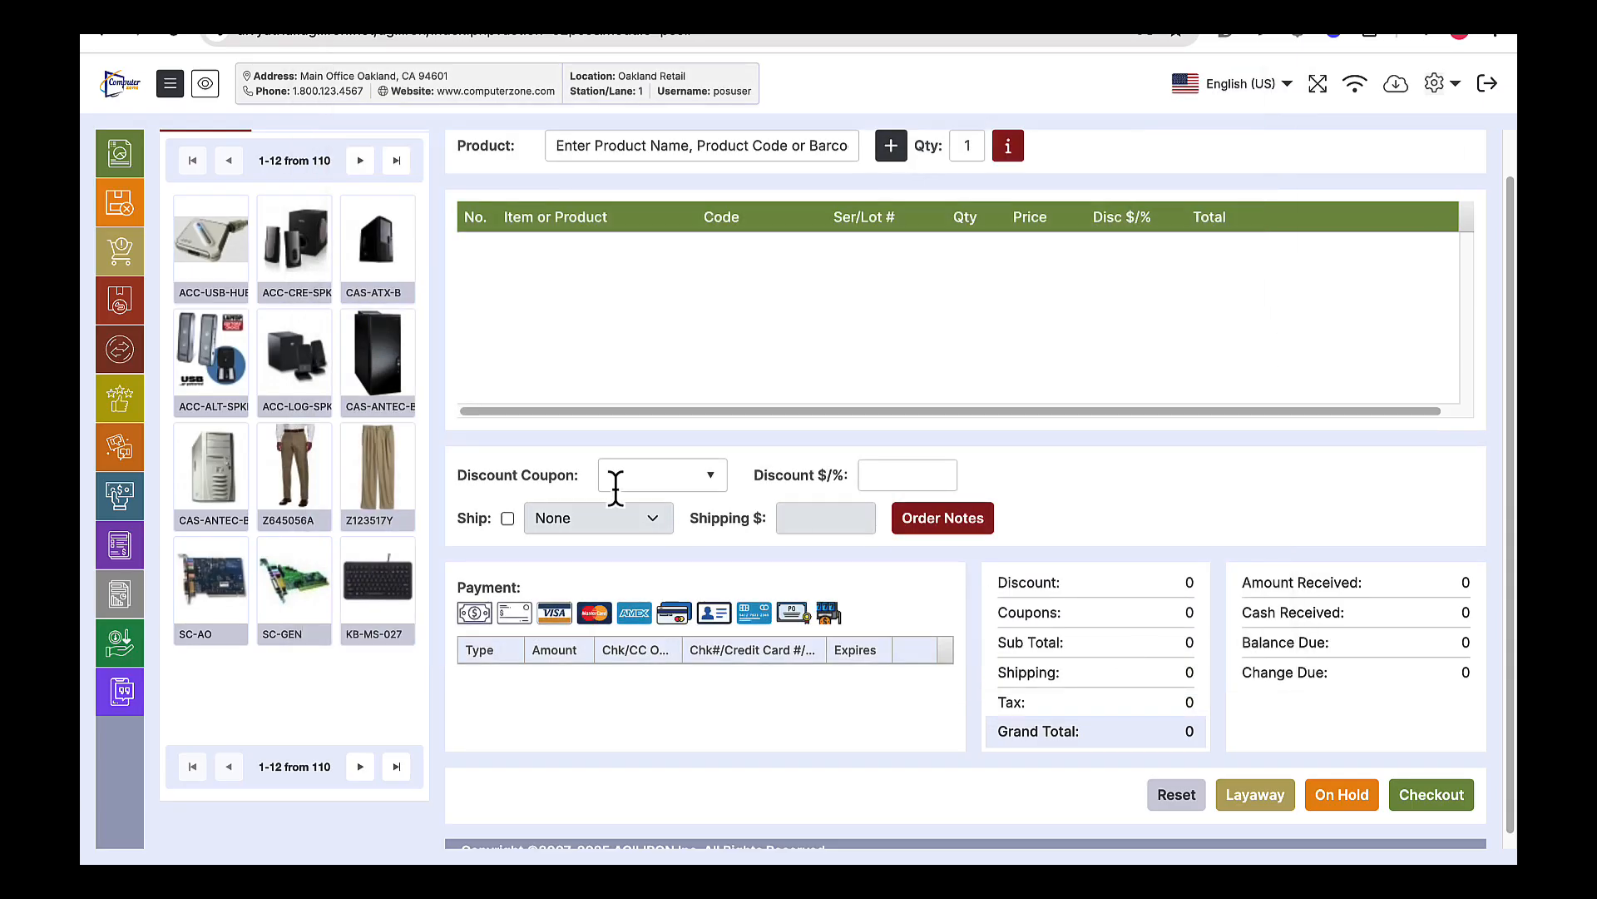
# - Open the Z-Out Drawer Count and examine the bill and coin breakdown form for its count amount
pyautogui.click(118, 585)
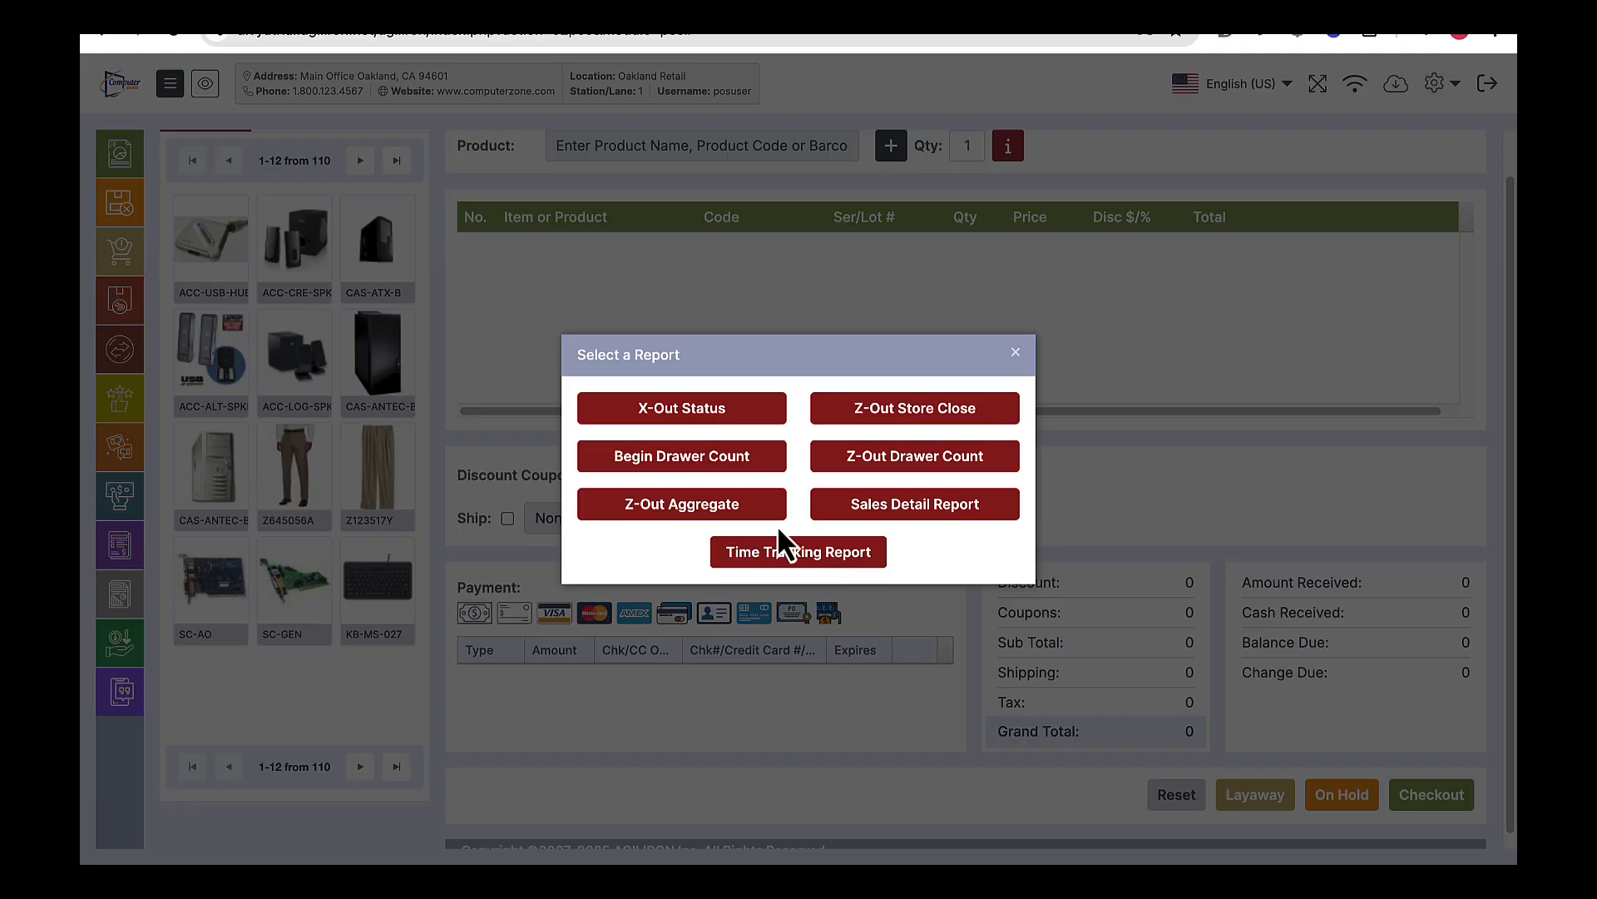
pyautogui.click(836, 466)
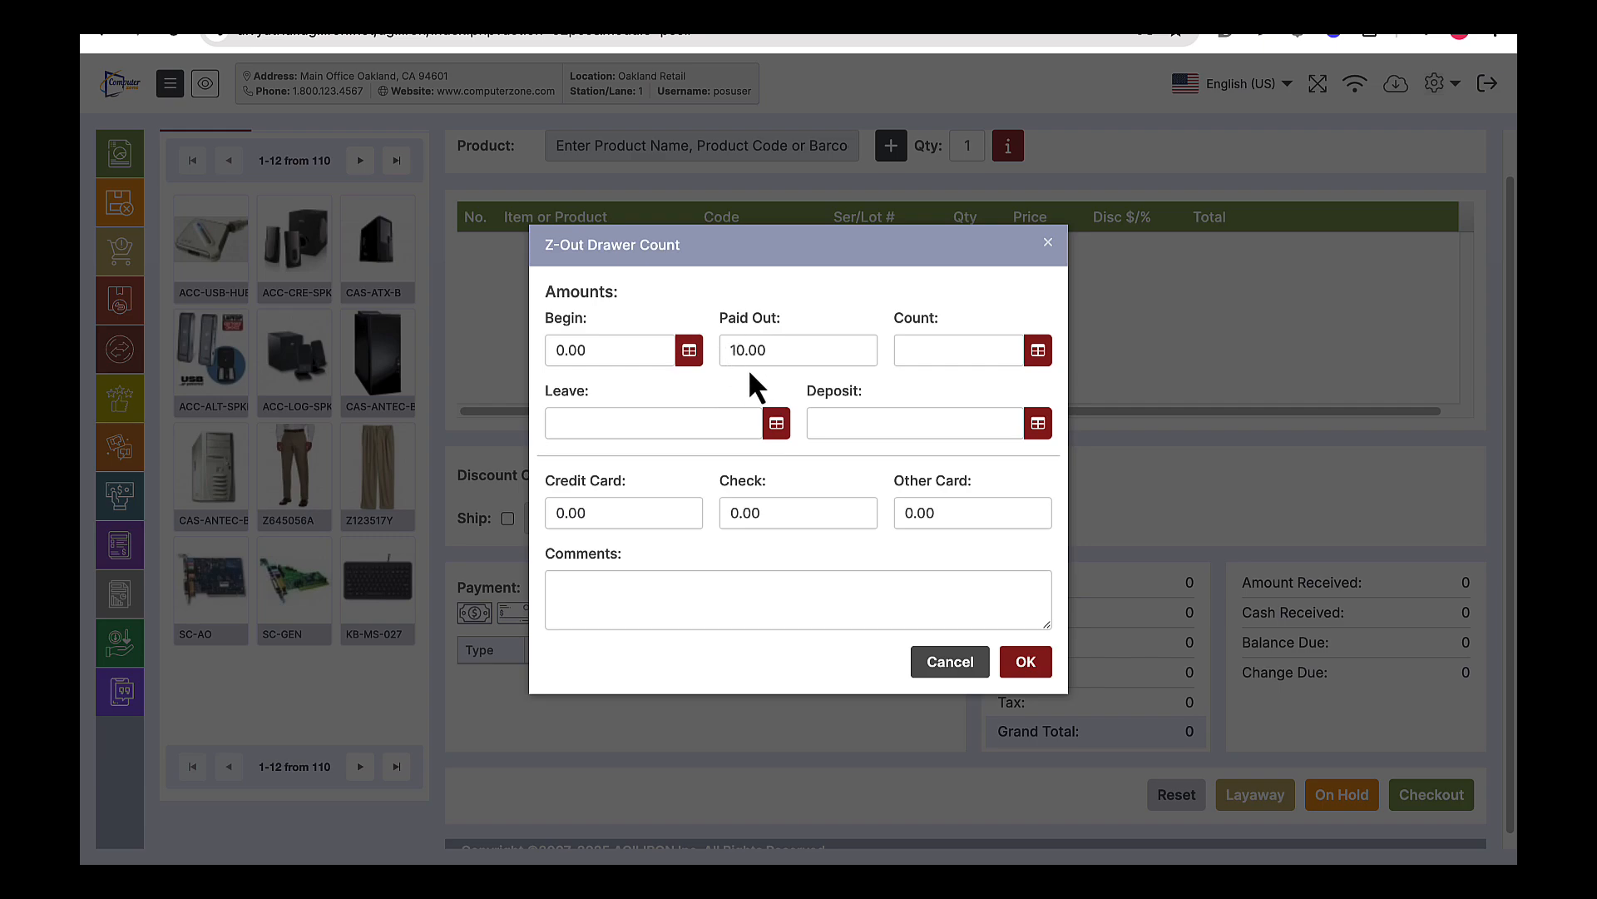
pyautogui.click(1038, 356)
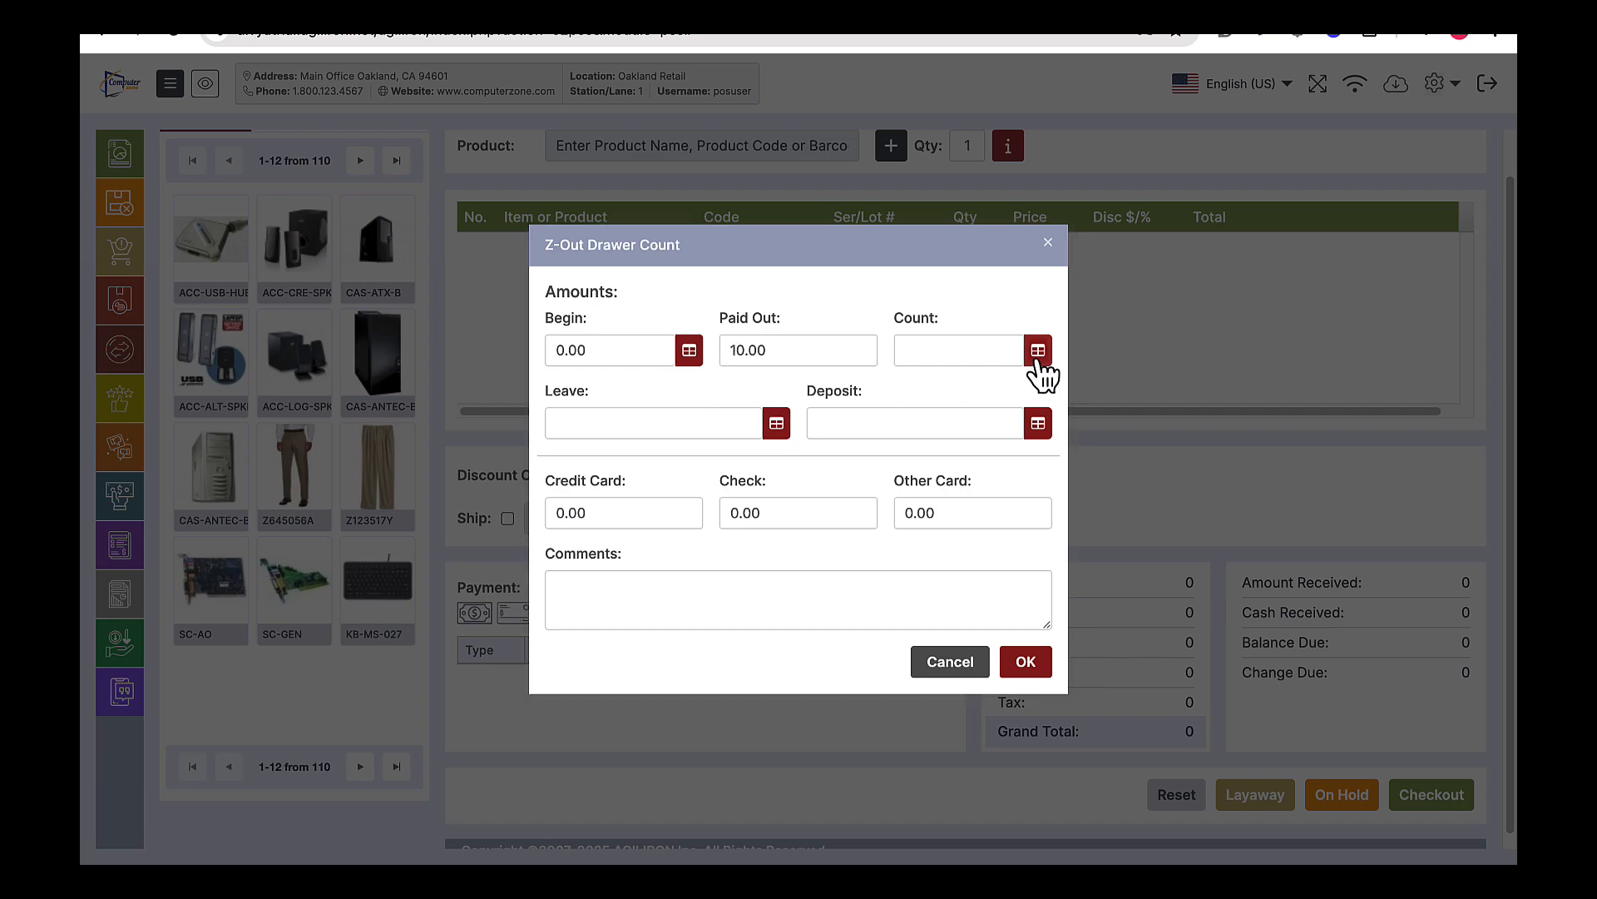
pyautogui.scroll(-1, 1036, 358)
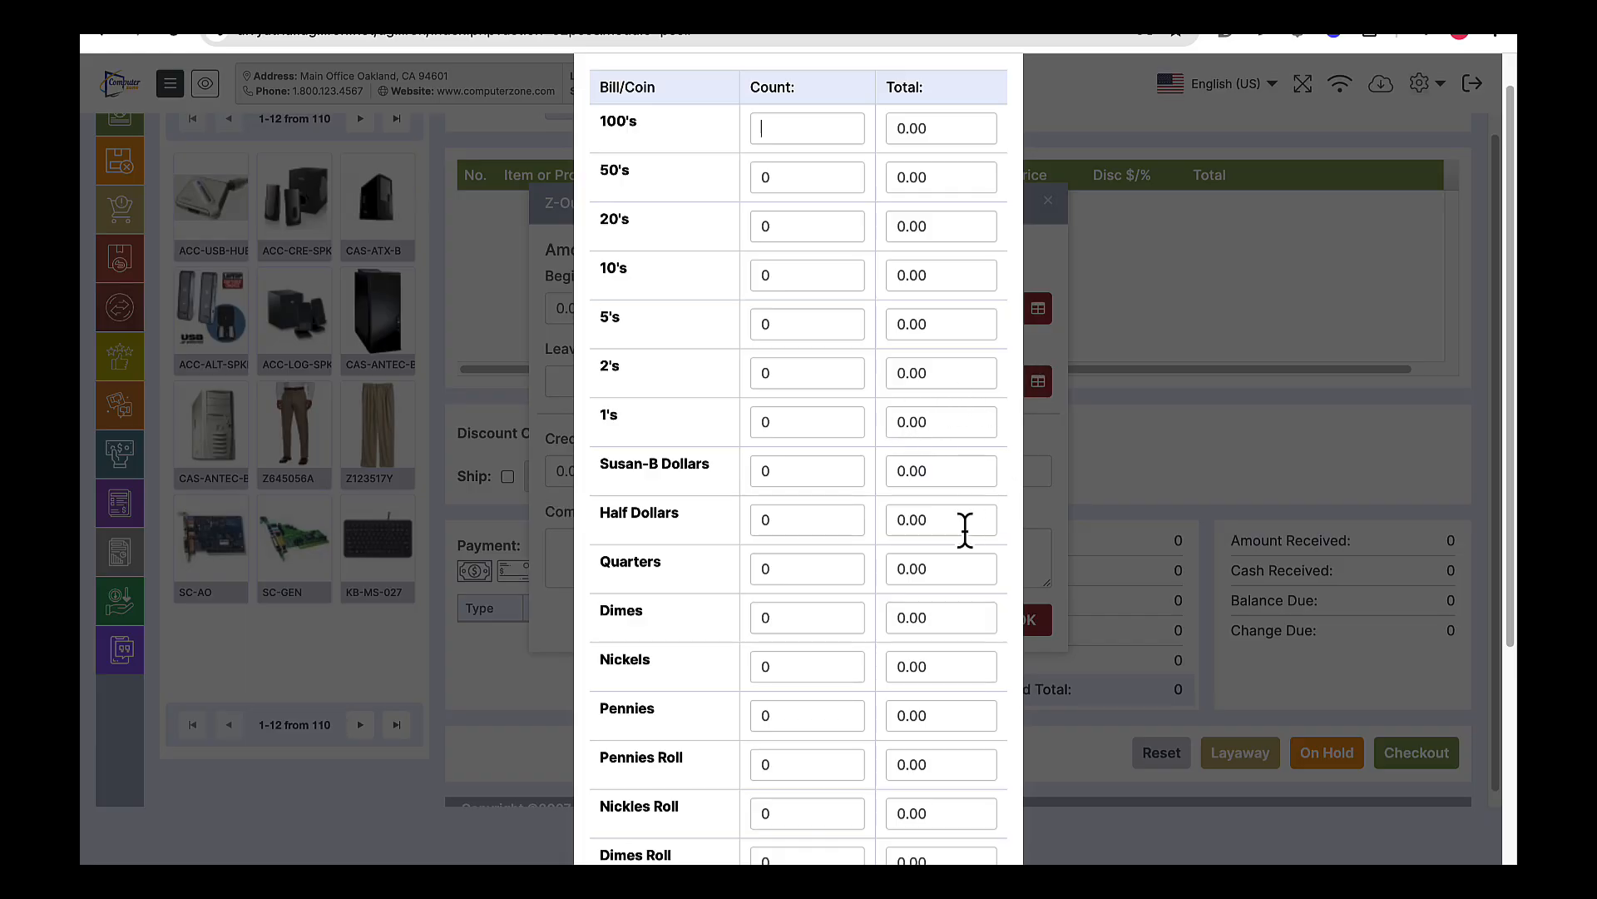
pyautogui.scroll(-4, 962, 529)
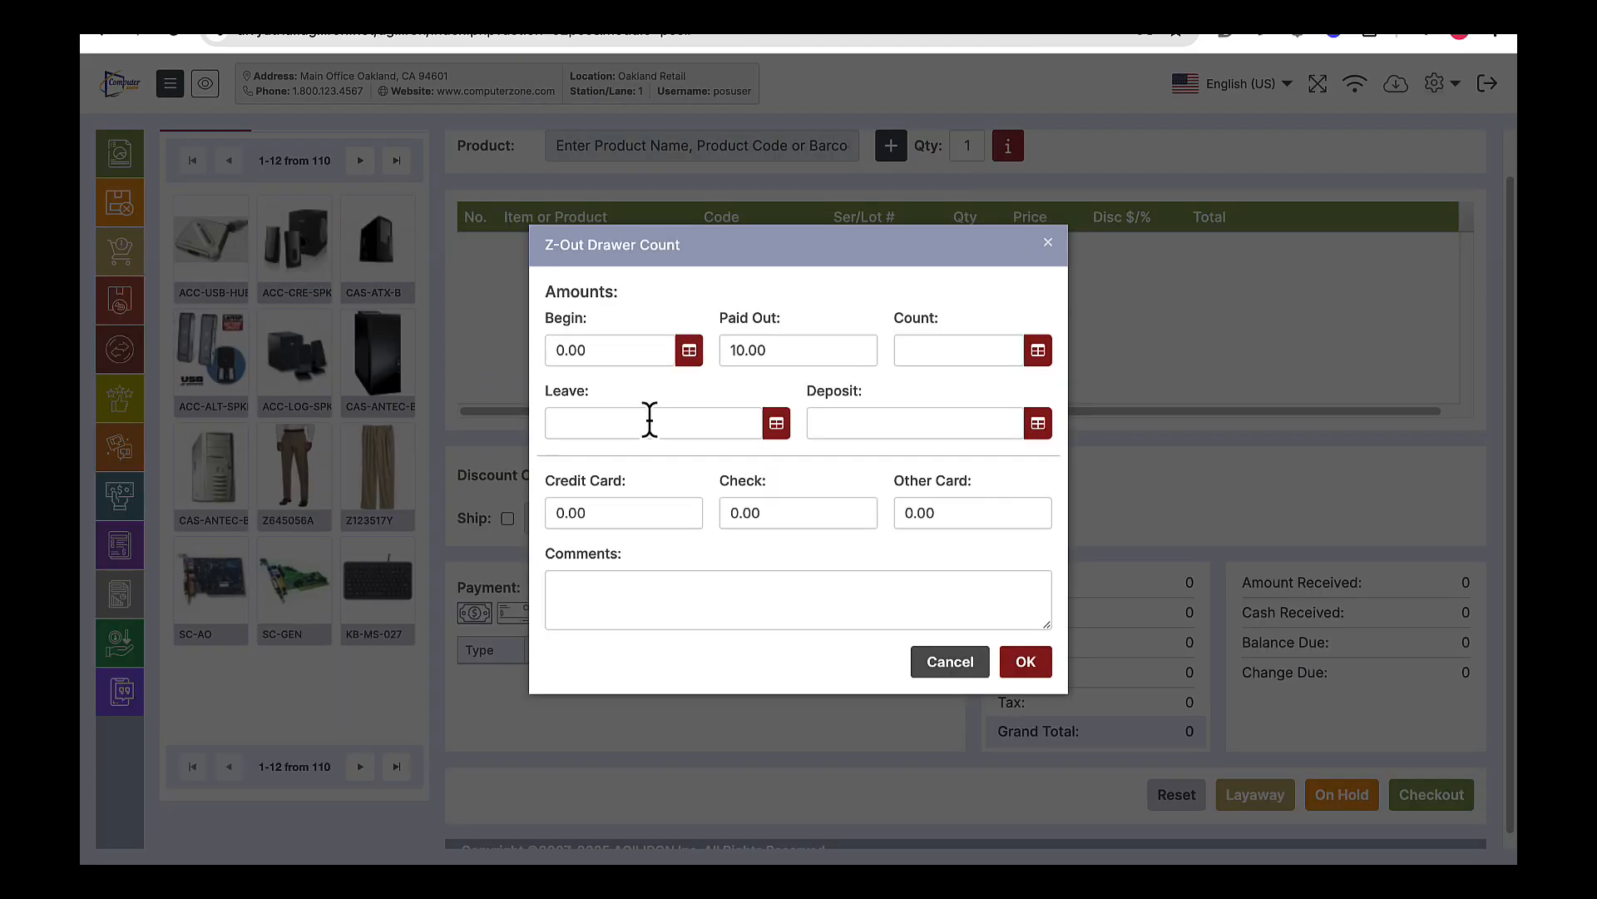
# - Enter a leave amount of 50 in the Z-Out Drawer Count and cancel the count
pyautogui.click(650, 419)
pyautogui.write('50')
pyautogui.click(953, 663)
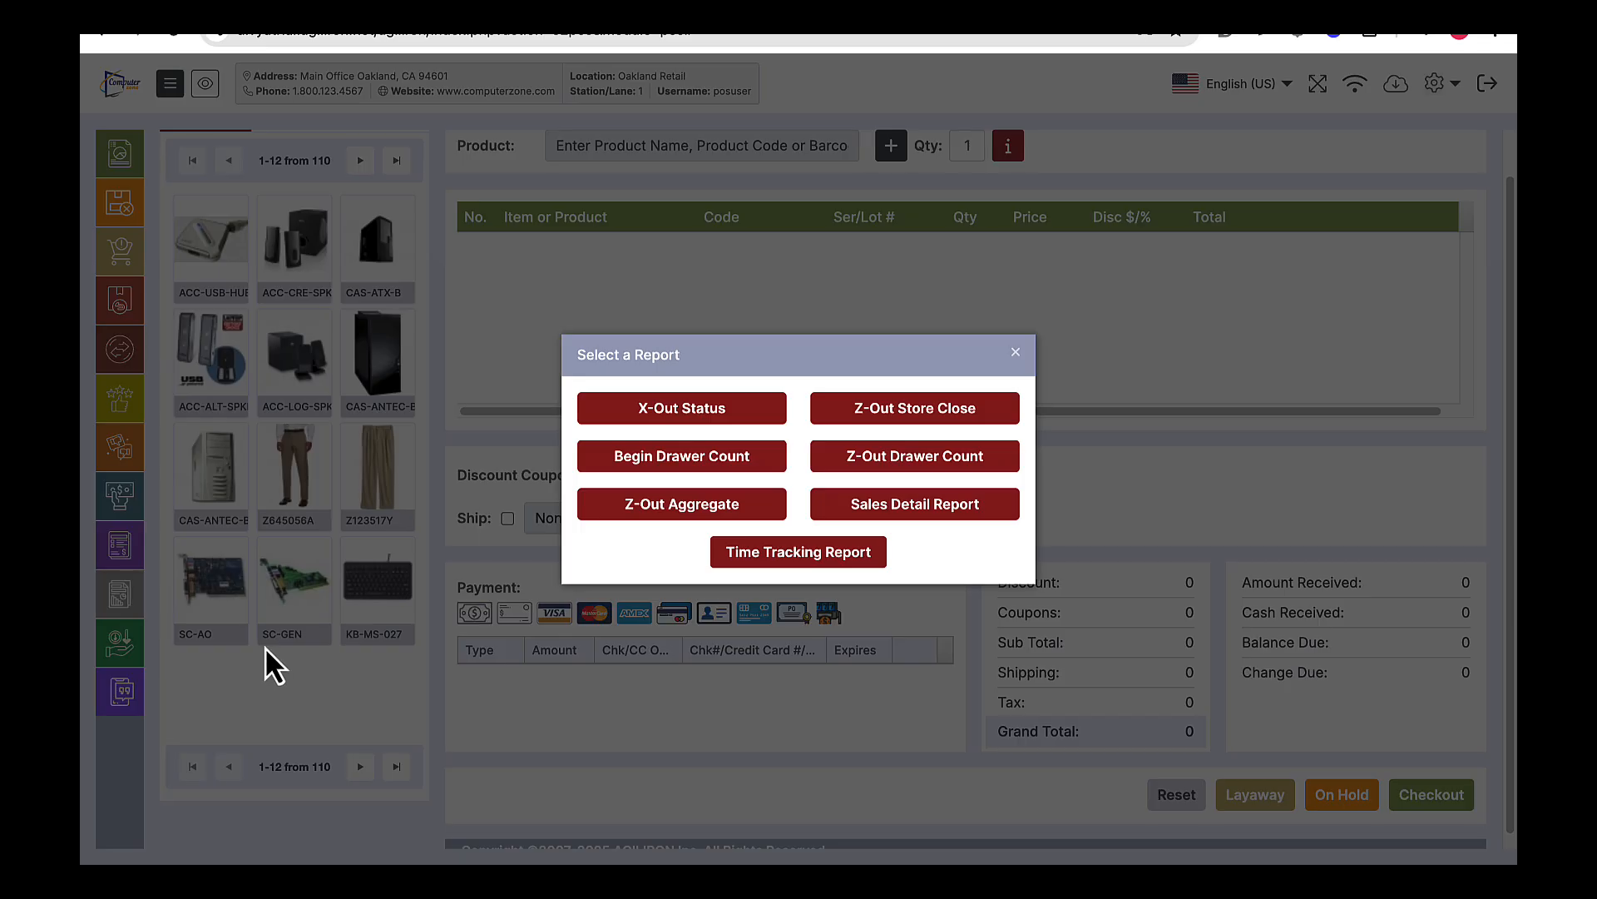
# - Open the Sales Detail Report, examine its order rows through to the available actions, and close it
pyautogui.click(912, 509)
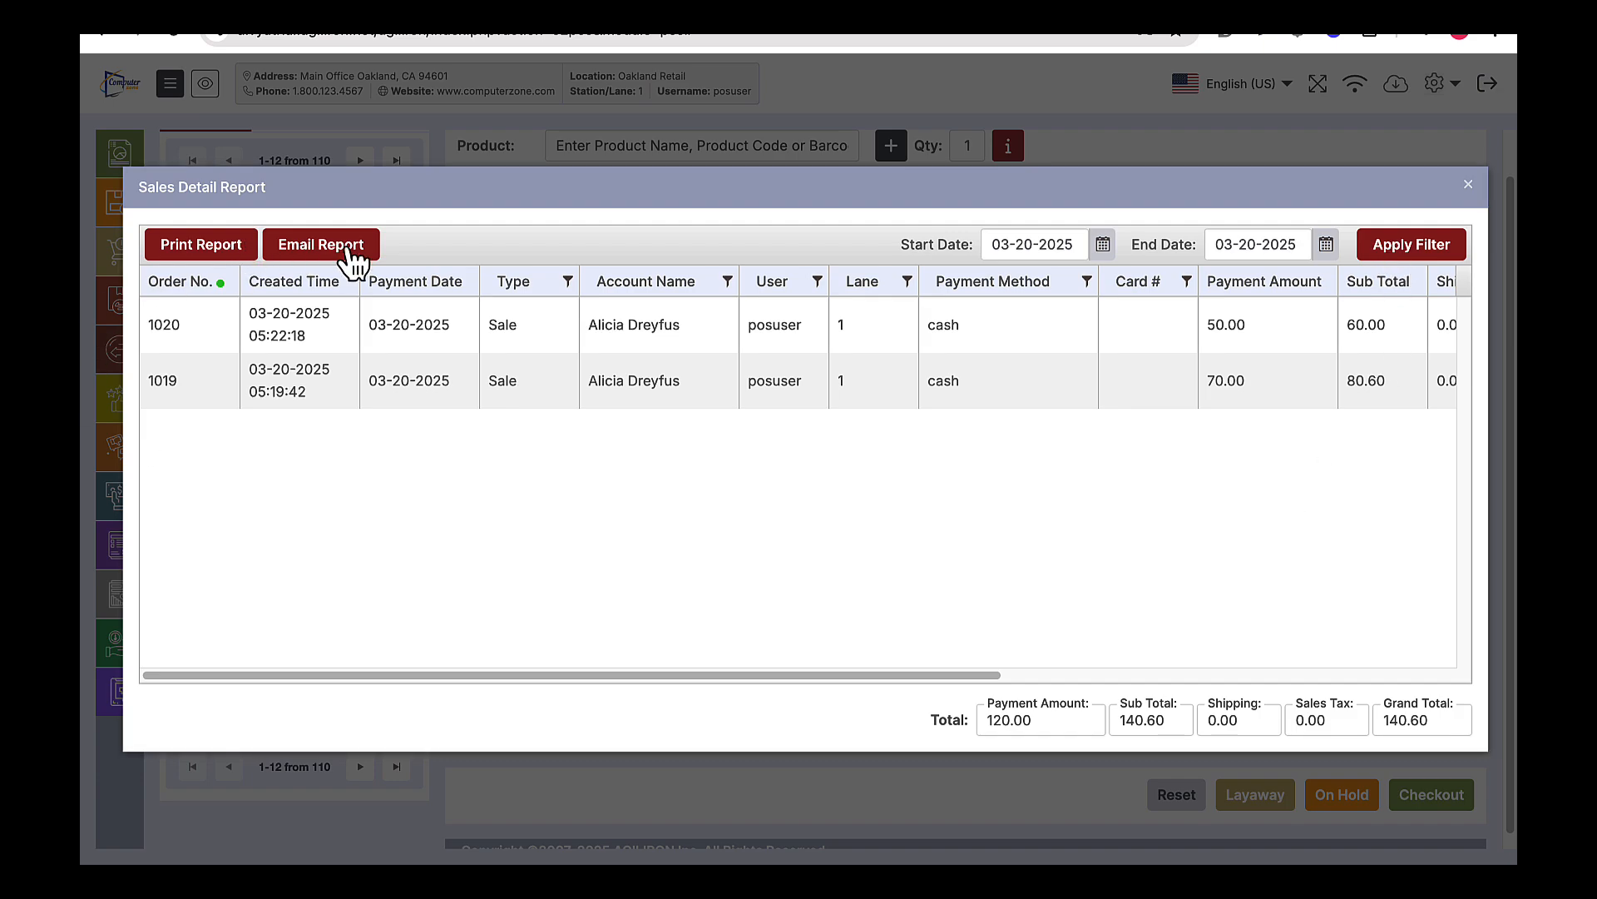
pyautogui.moveTo(868, 674); pyautogui.dragTo(1346, 653)
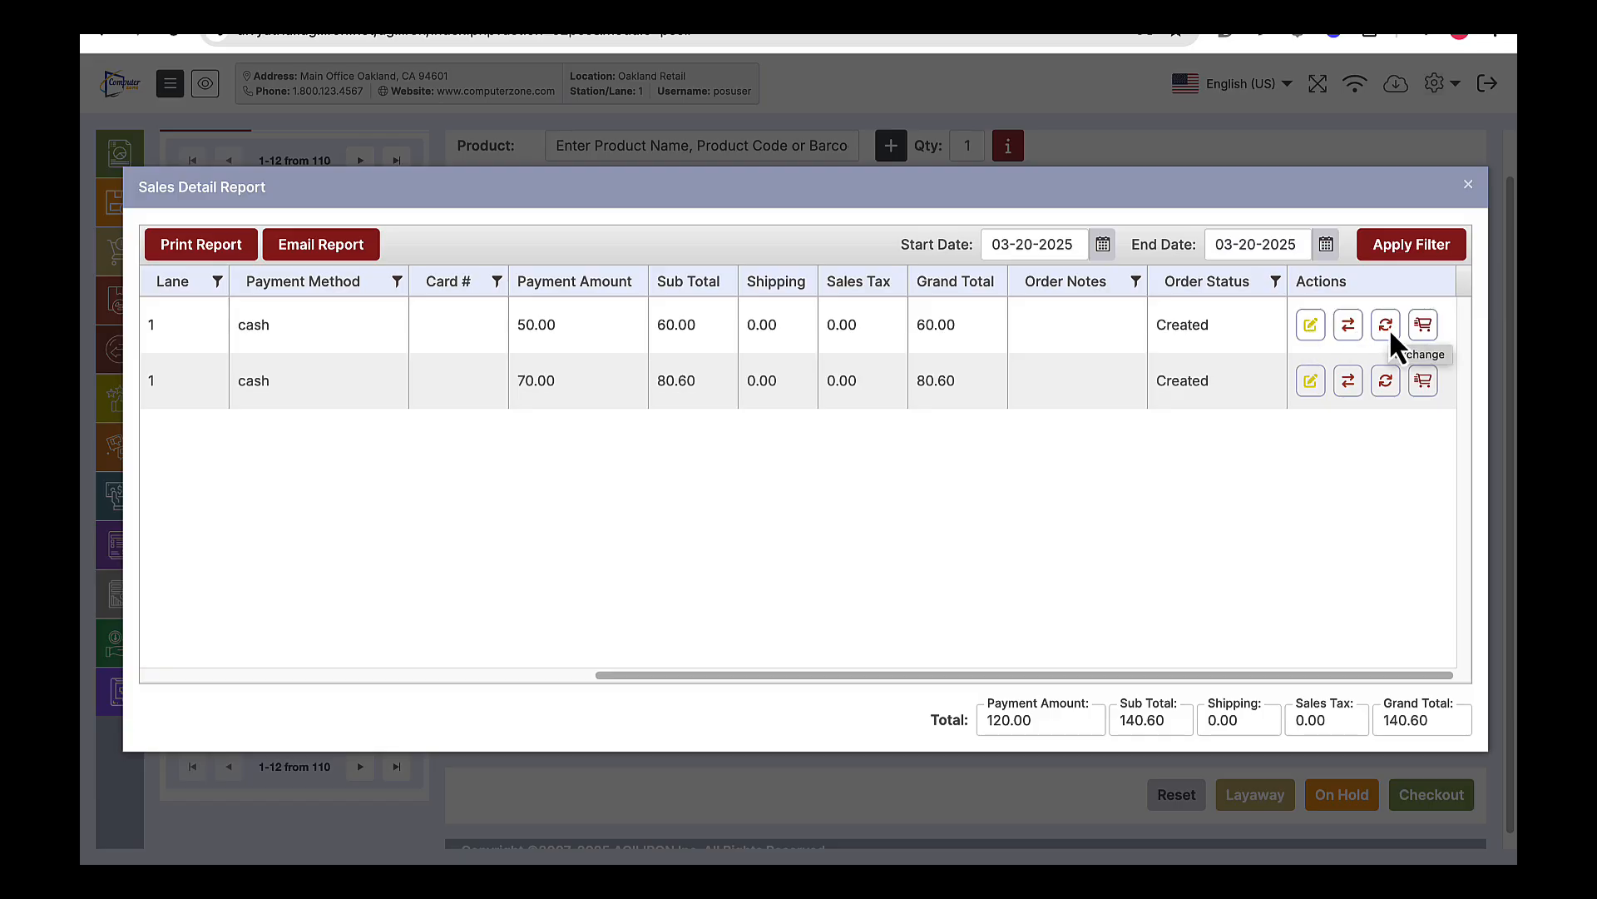
pyautogui.click(1467, 185)
# - Open the Time Tracking Report and filter it with the start date 02-05-2025
pyautogui.click(117, 595)
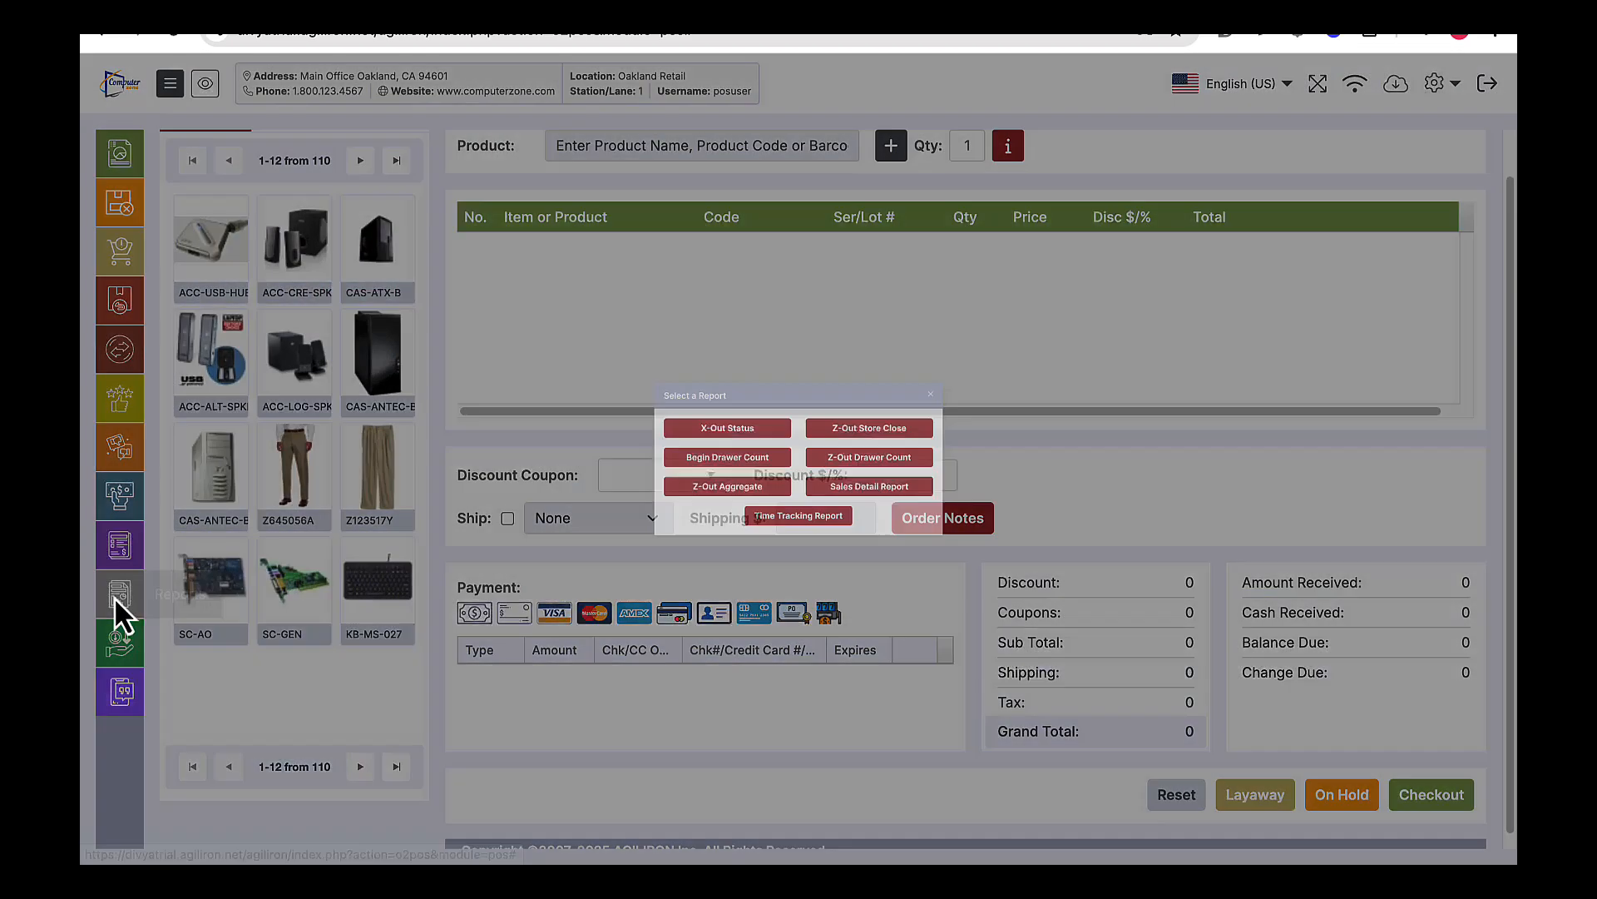
pyautogui.click(758, 562)
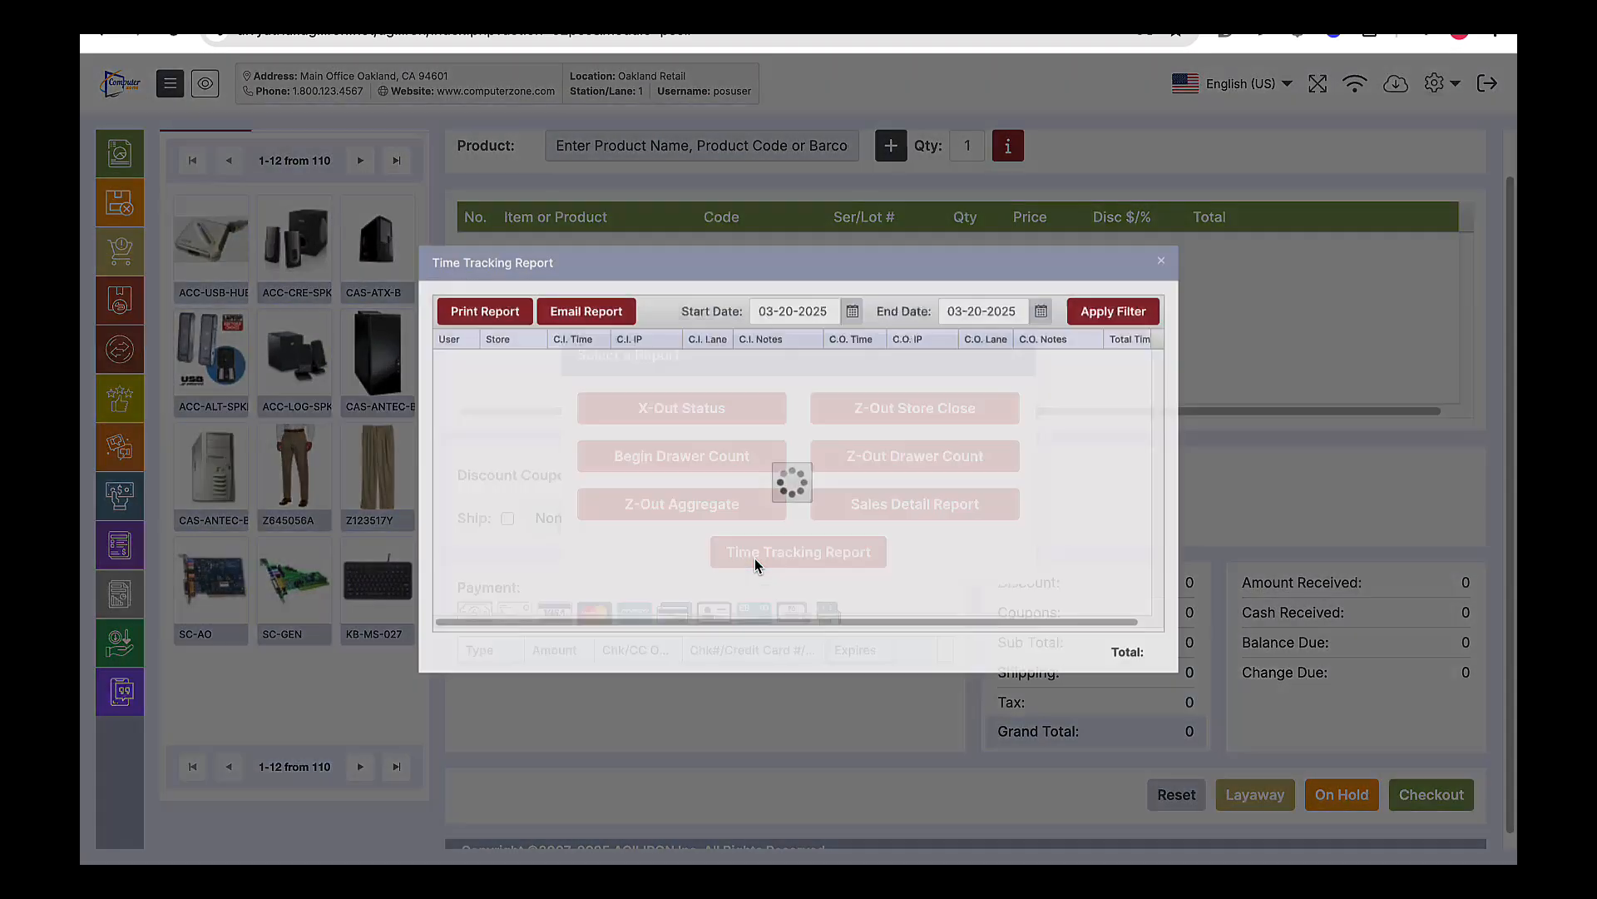
pyautogui.click(862, 284)
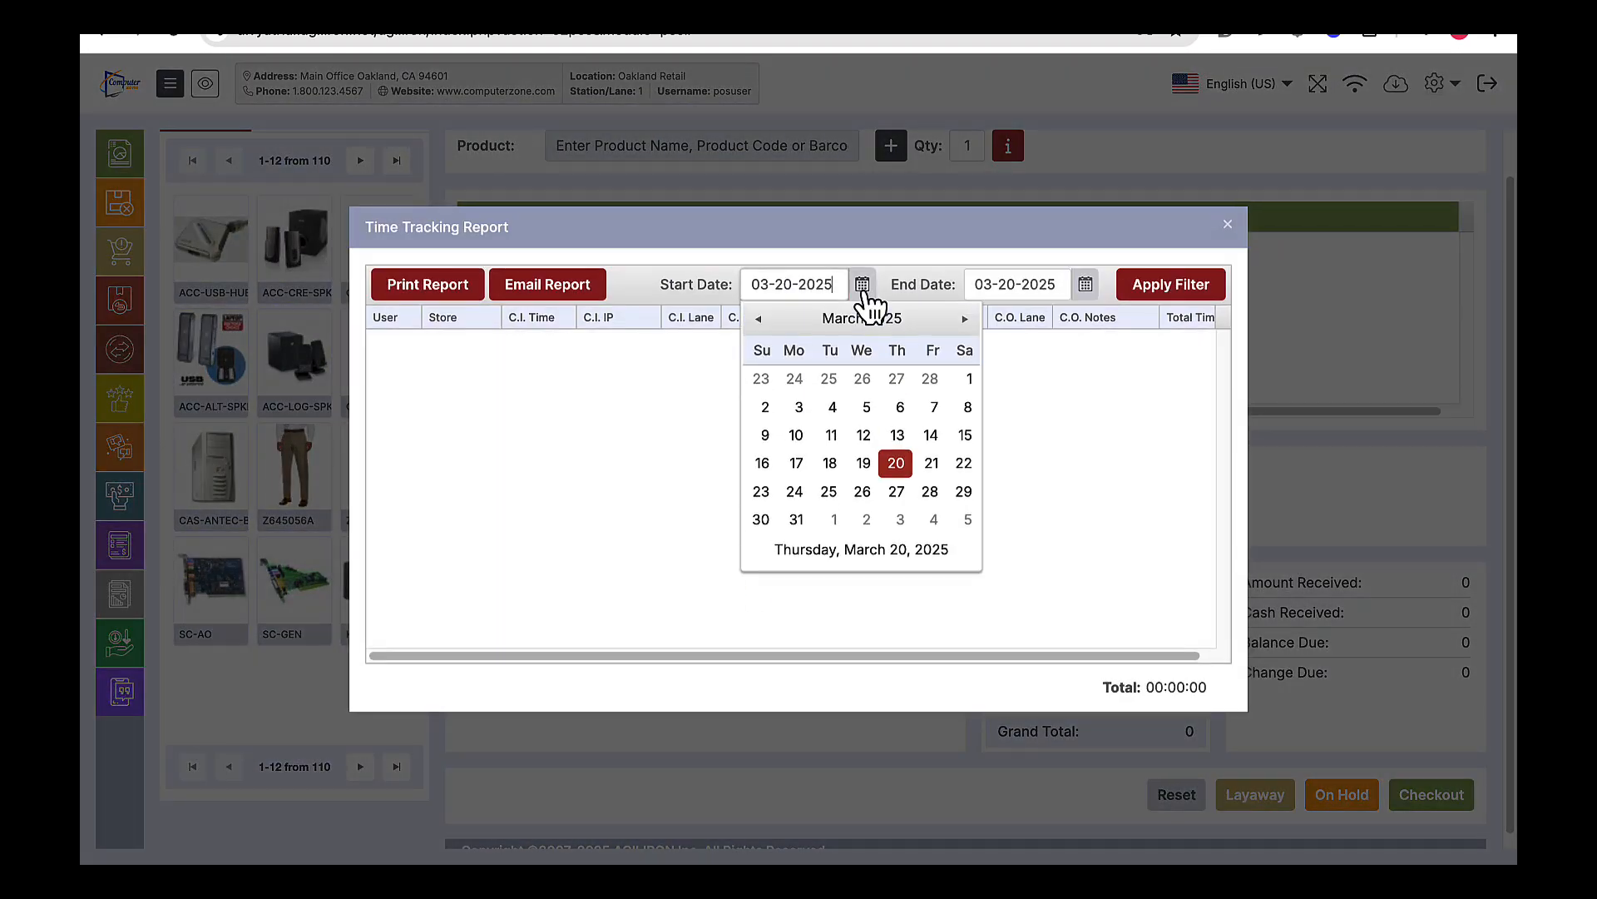
pyautogui.click(857, 320)
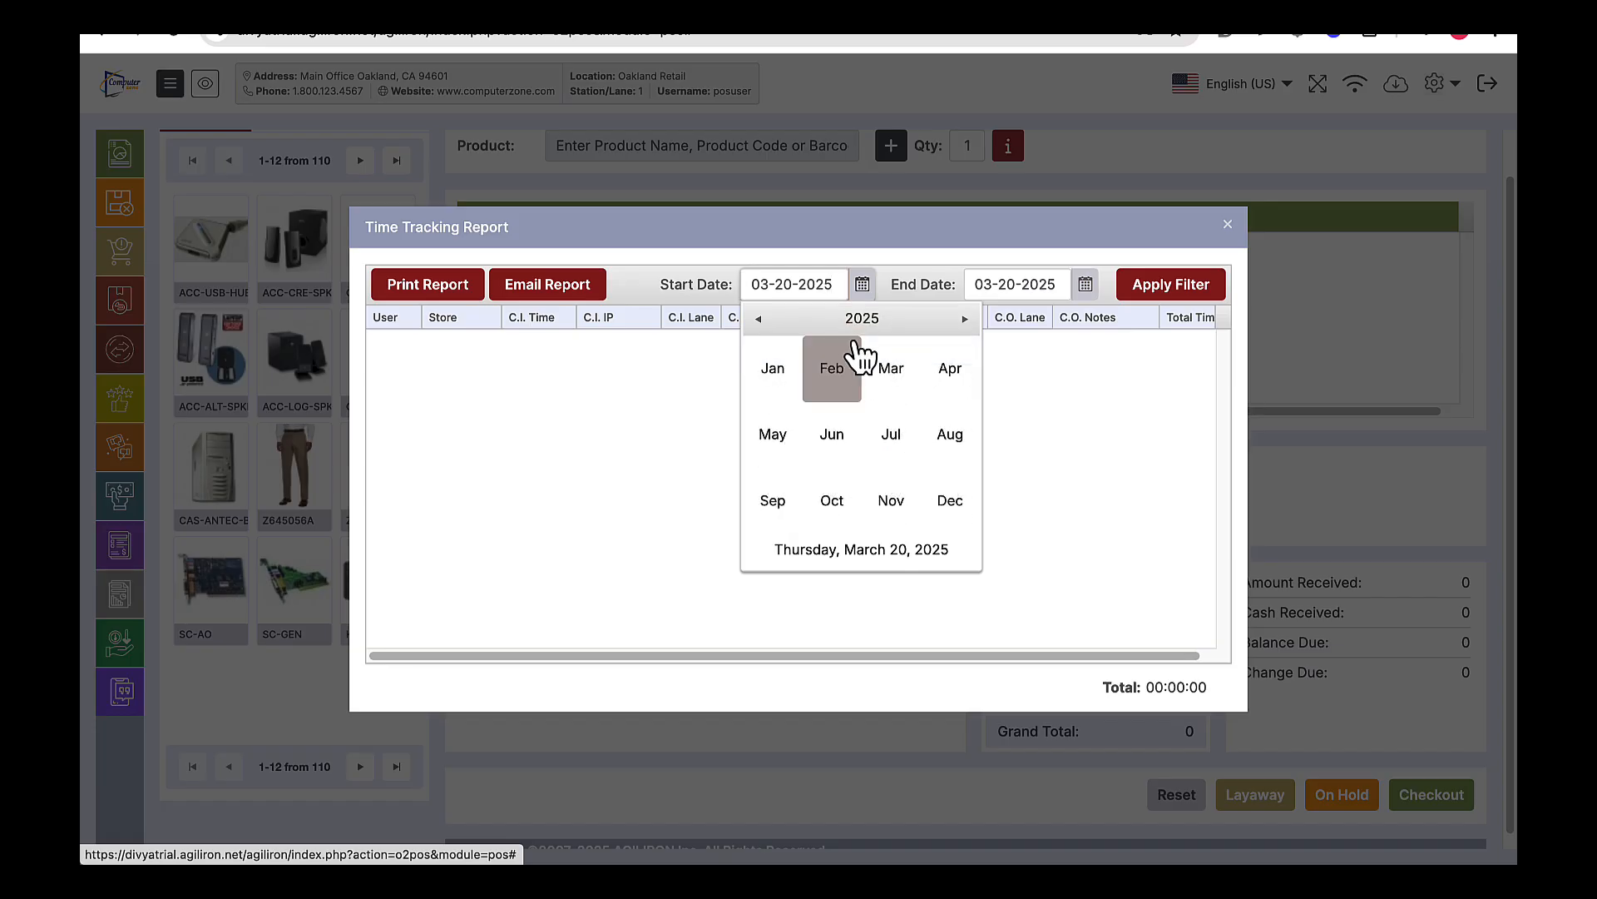
pyautogui.click(844, 359)
pyautogui.click(866, 406)
pyautogui.click(1134, 292)
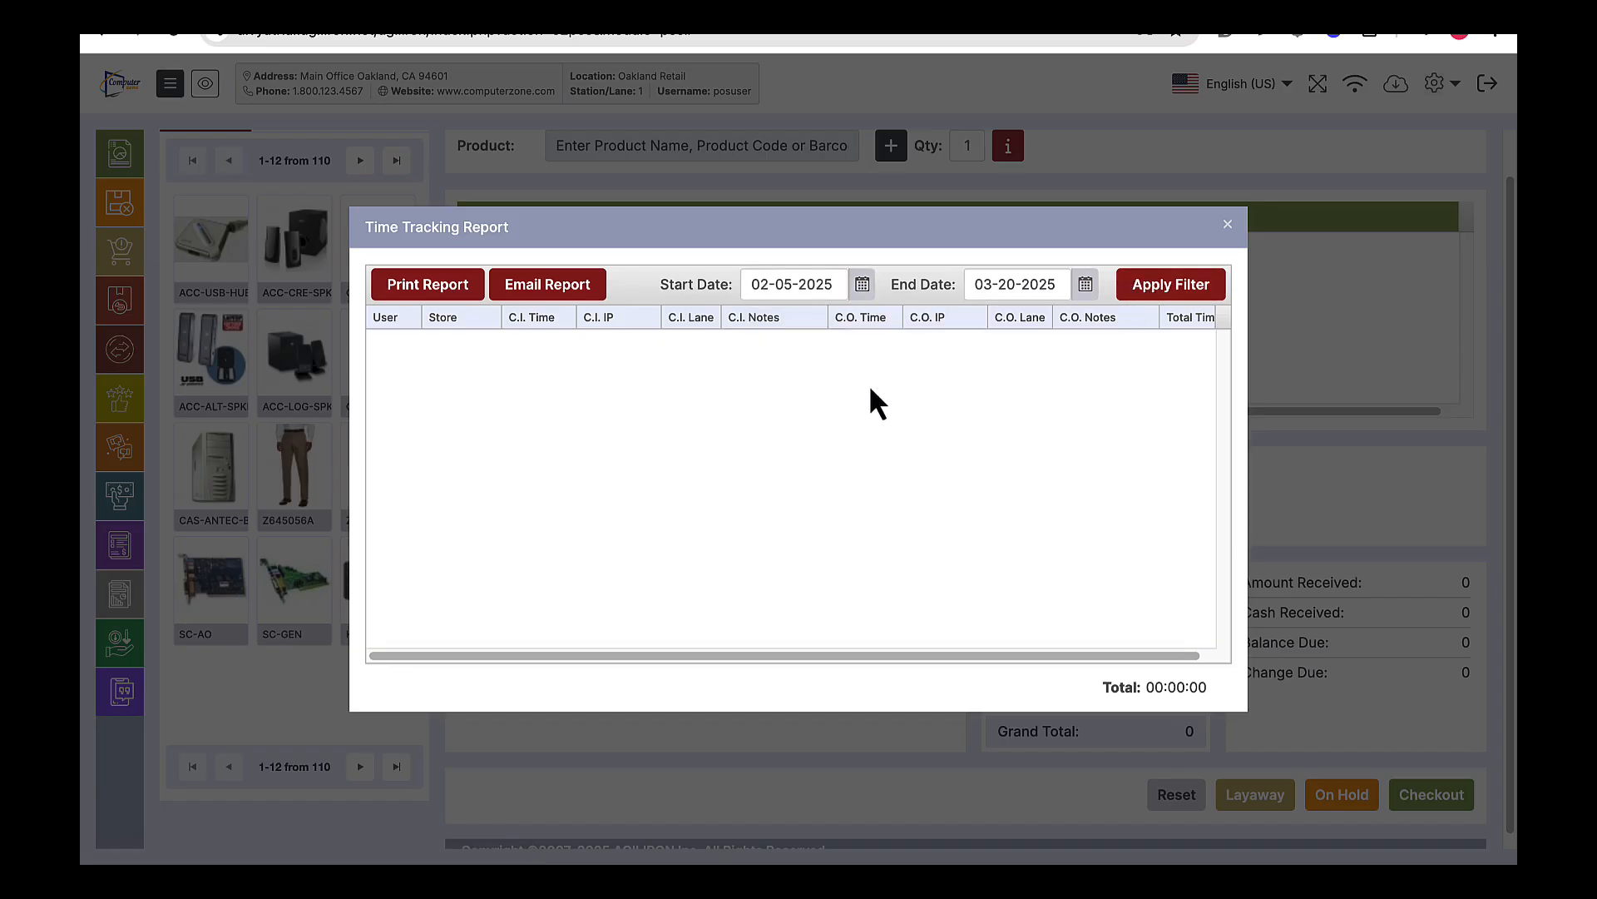
# - Filter the Time Tracking Report from 01-02-2019 to 03-04-2025, examine its columns and total, and close it
pyautogui.click(866, 288)
pyautogui.click(802, 285)
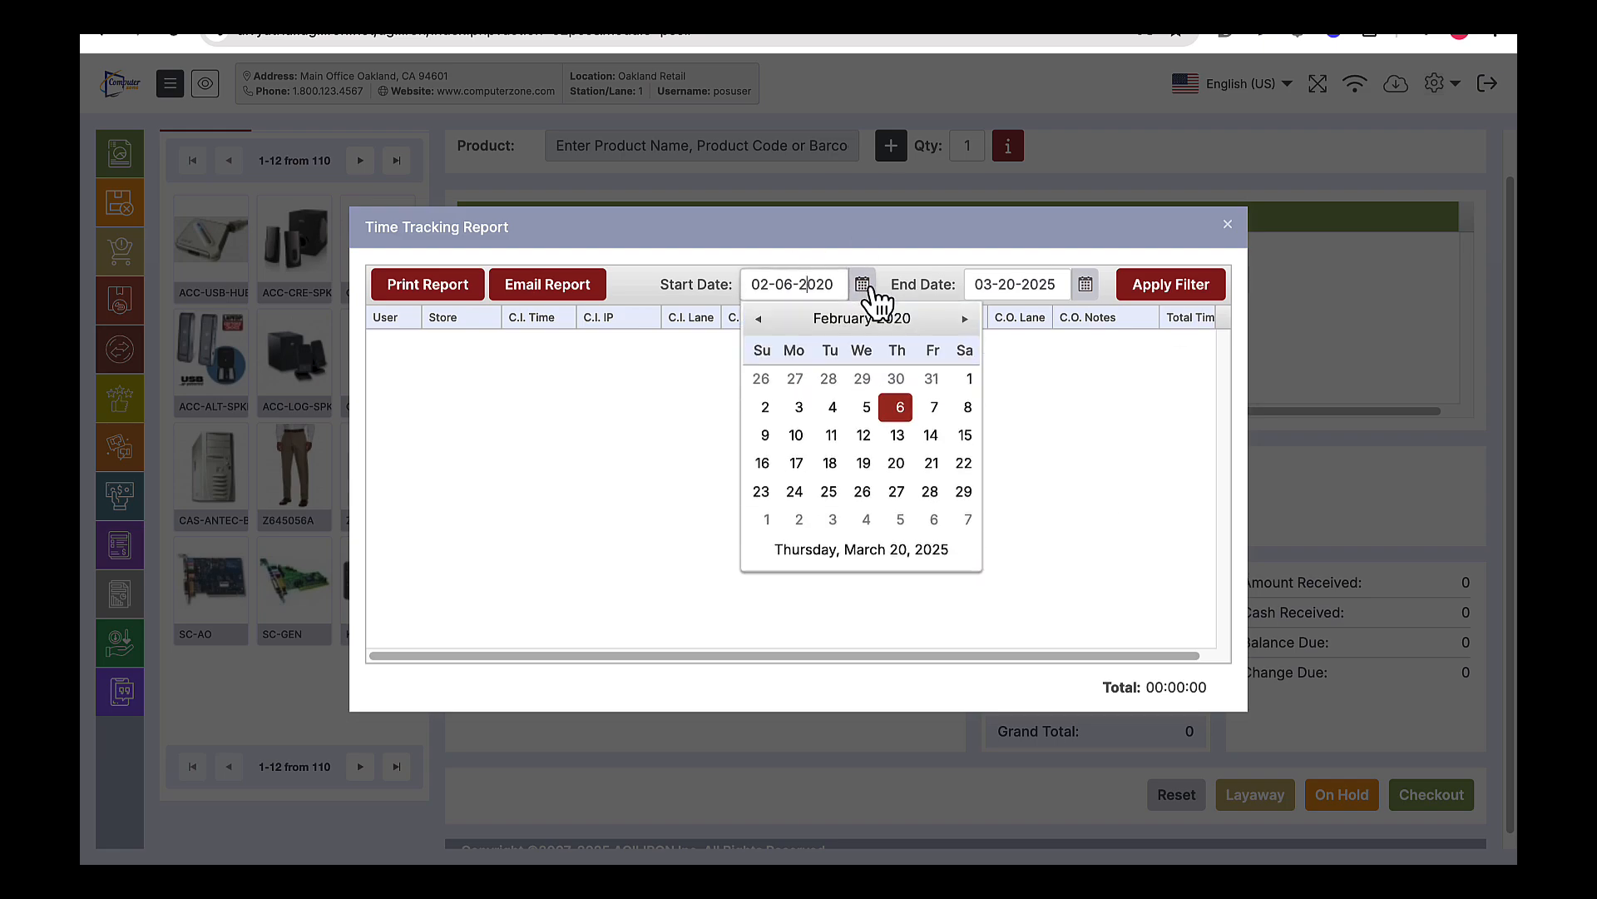
pyautogui.click(866, 444)
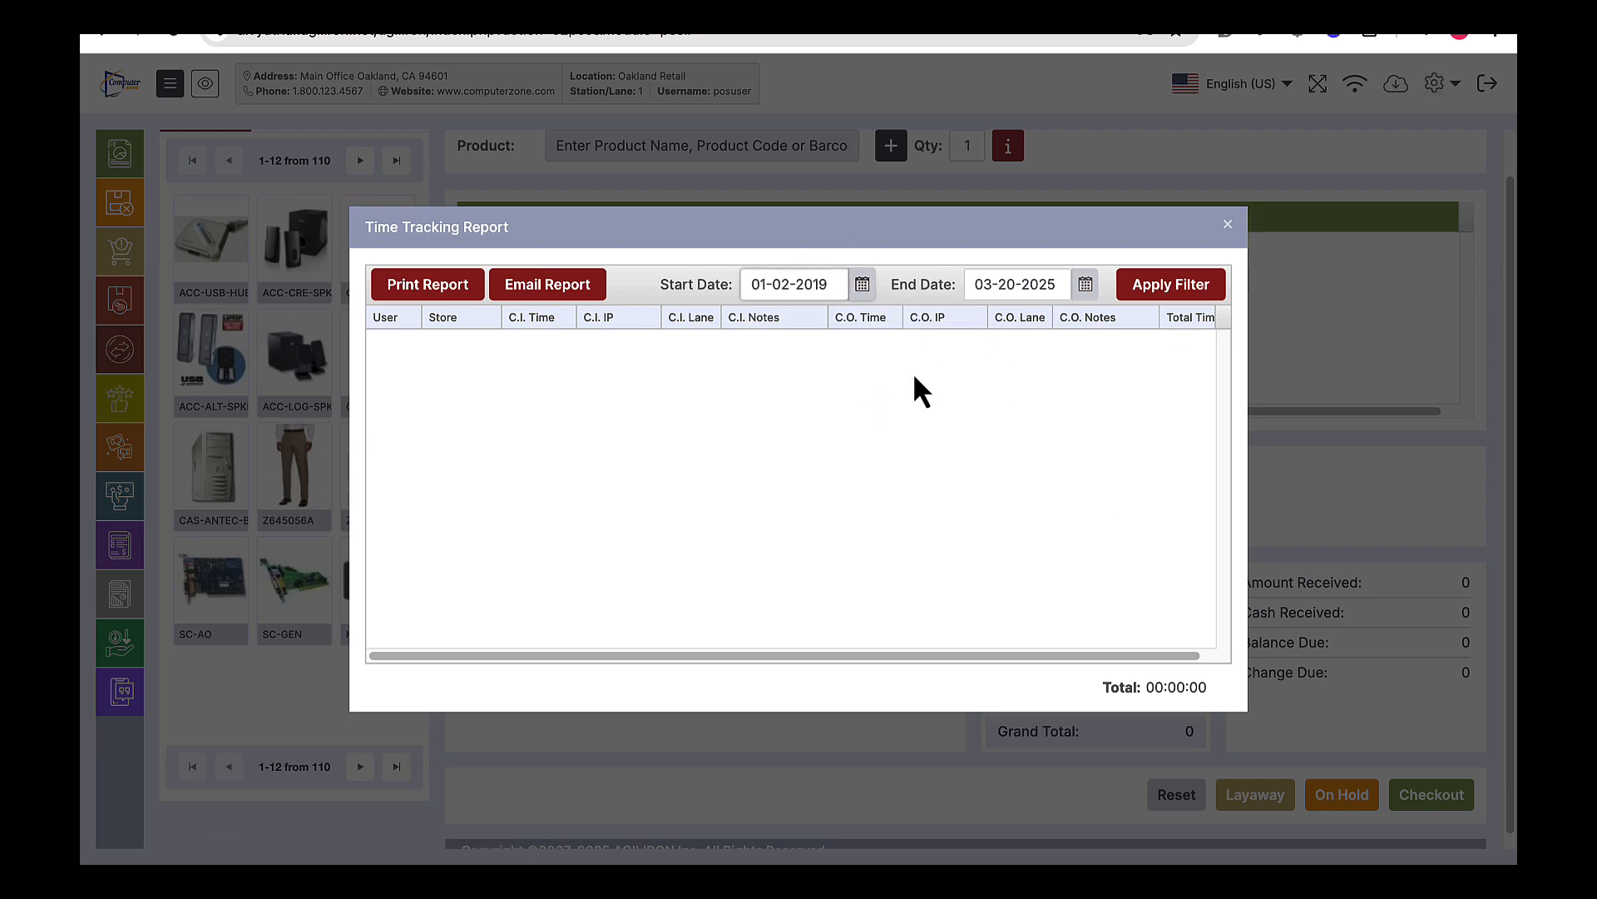
pyautogui.click(1154, 292)
pyautogui.moveTo(769, 656)
pyautogui.mouseDown()
pyautogui.moveTo(971, 658)
pyautogui.moveTo(753, 655)
pyautogui.mouseUp()
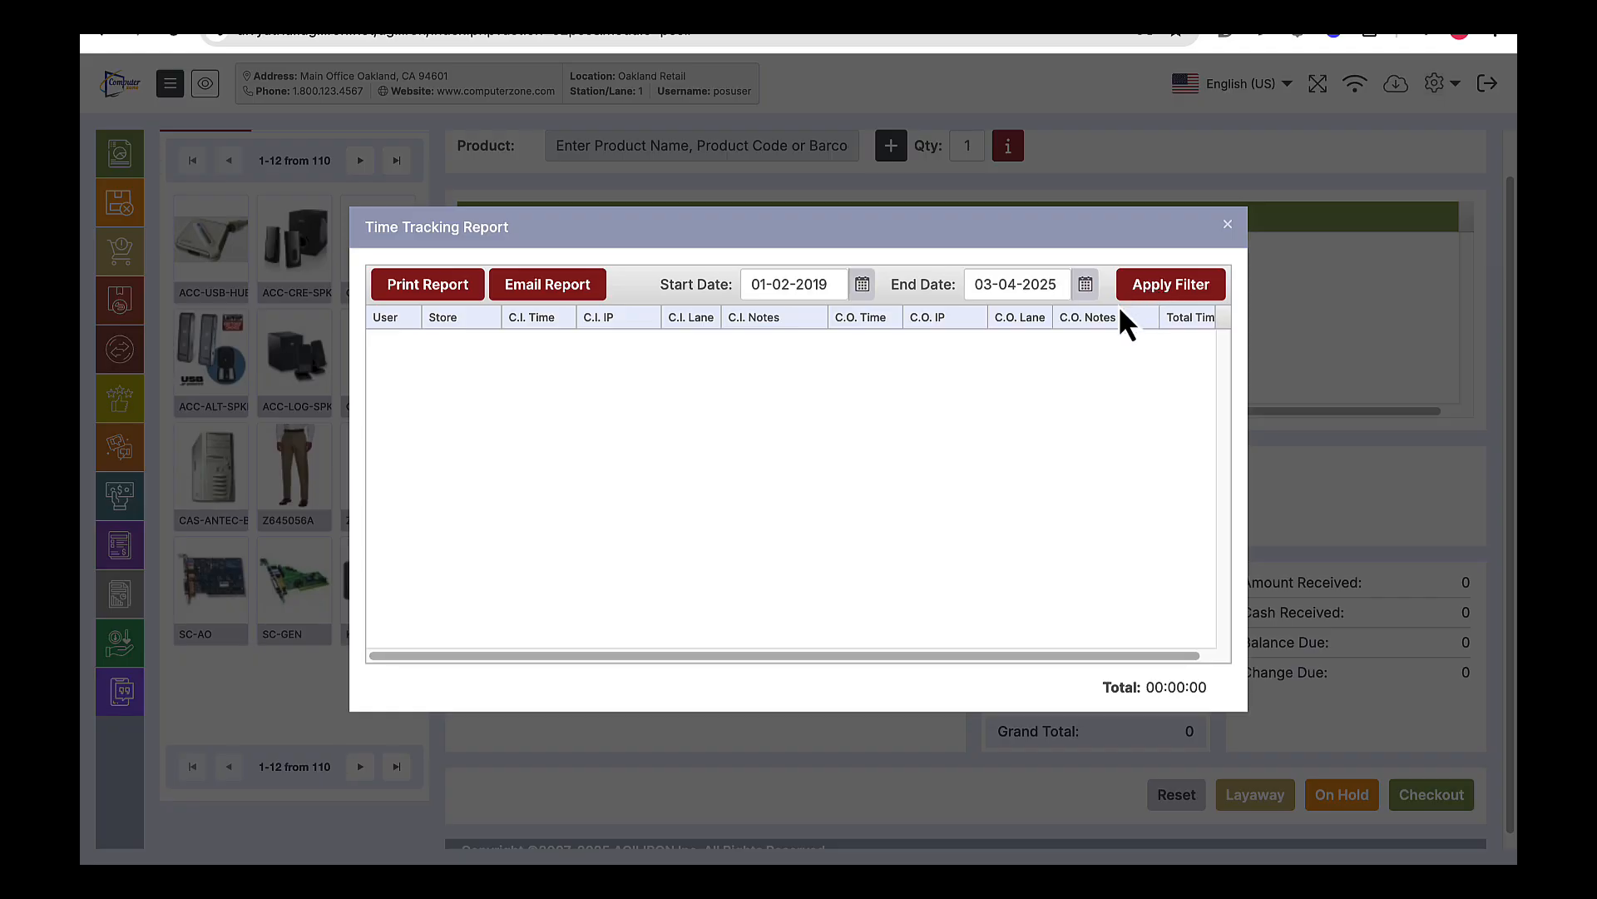
pyautogui.hscroll(1, 984, 376)
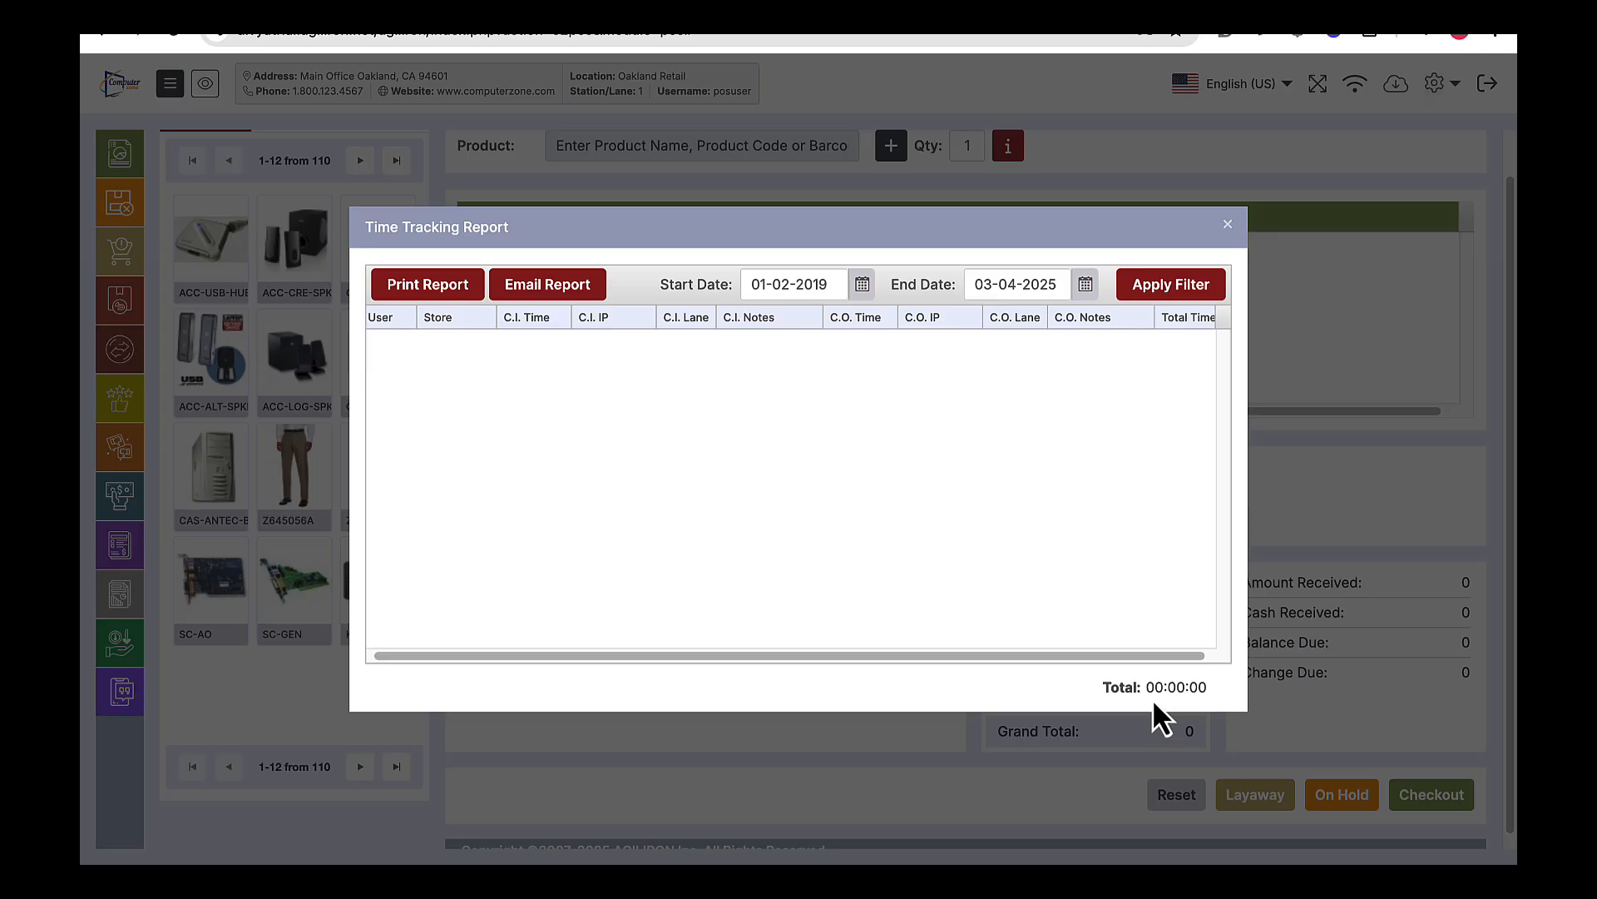
pyautogui.click(1228, 226)
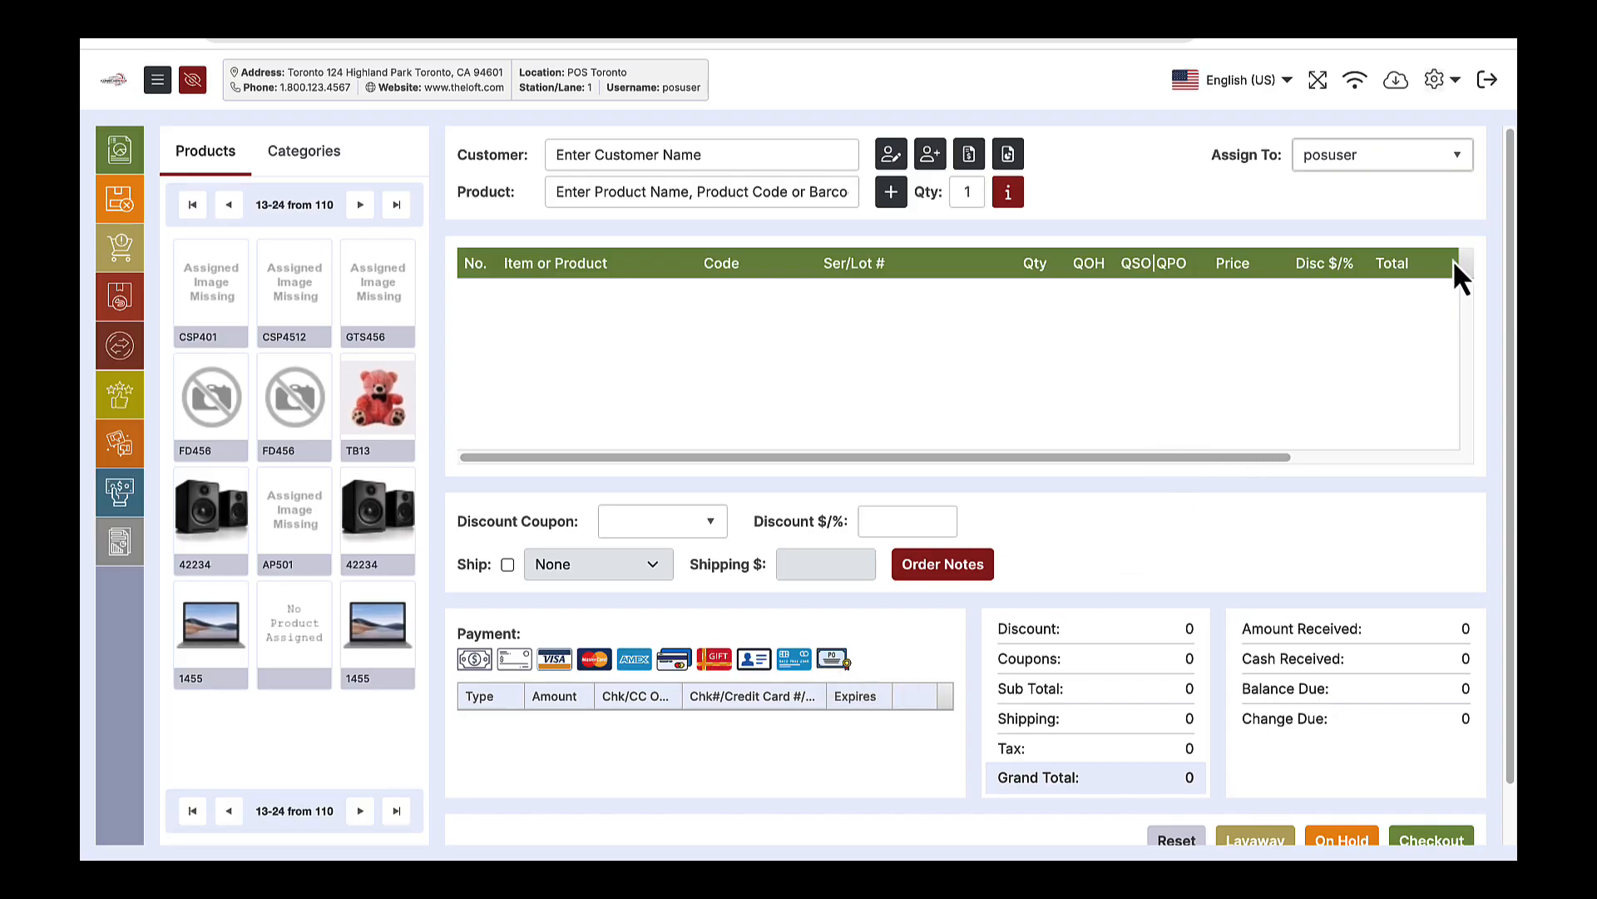
# - Examine the register's settings options and the Clock In/Out dialog, cancelling it without clocking in or out
pyautogui.click(1456, 80)
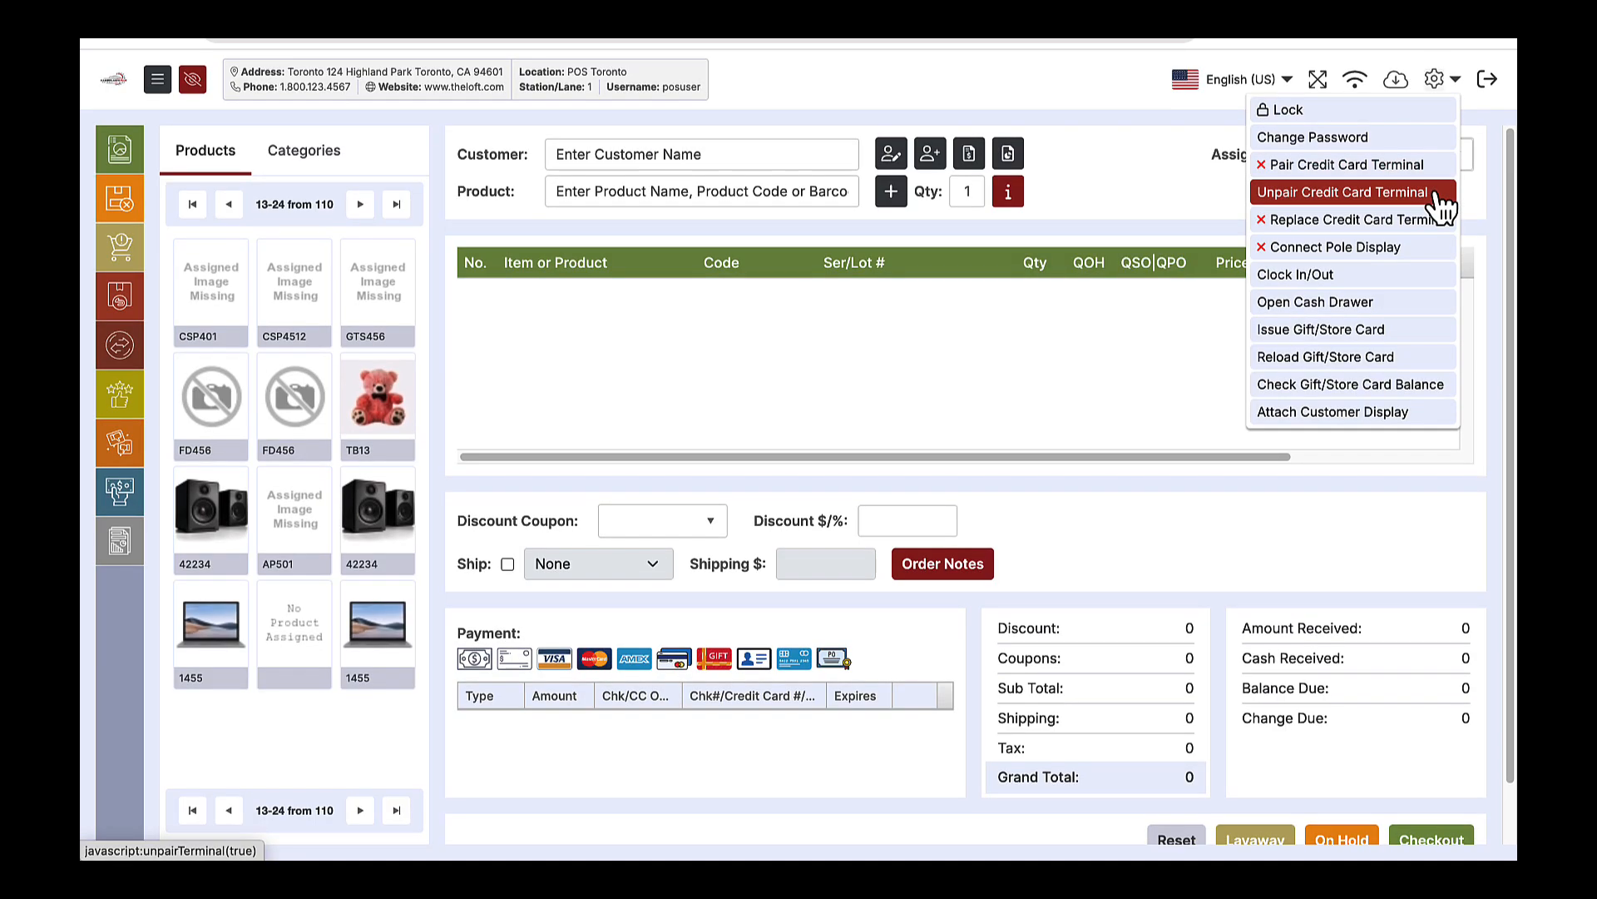
pyautogui.click(1422, 285)
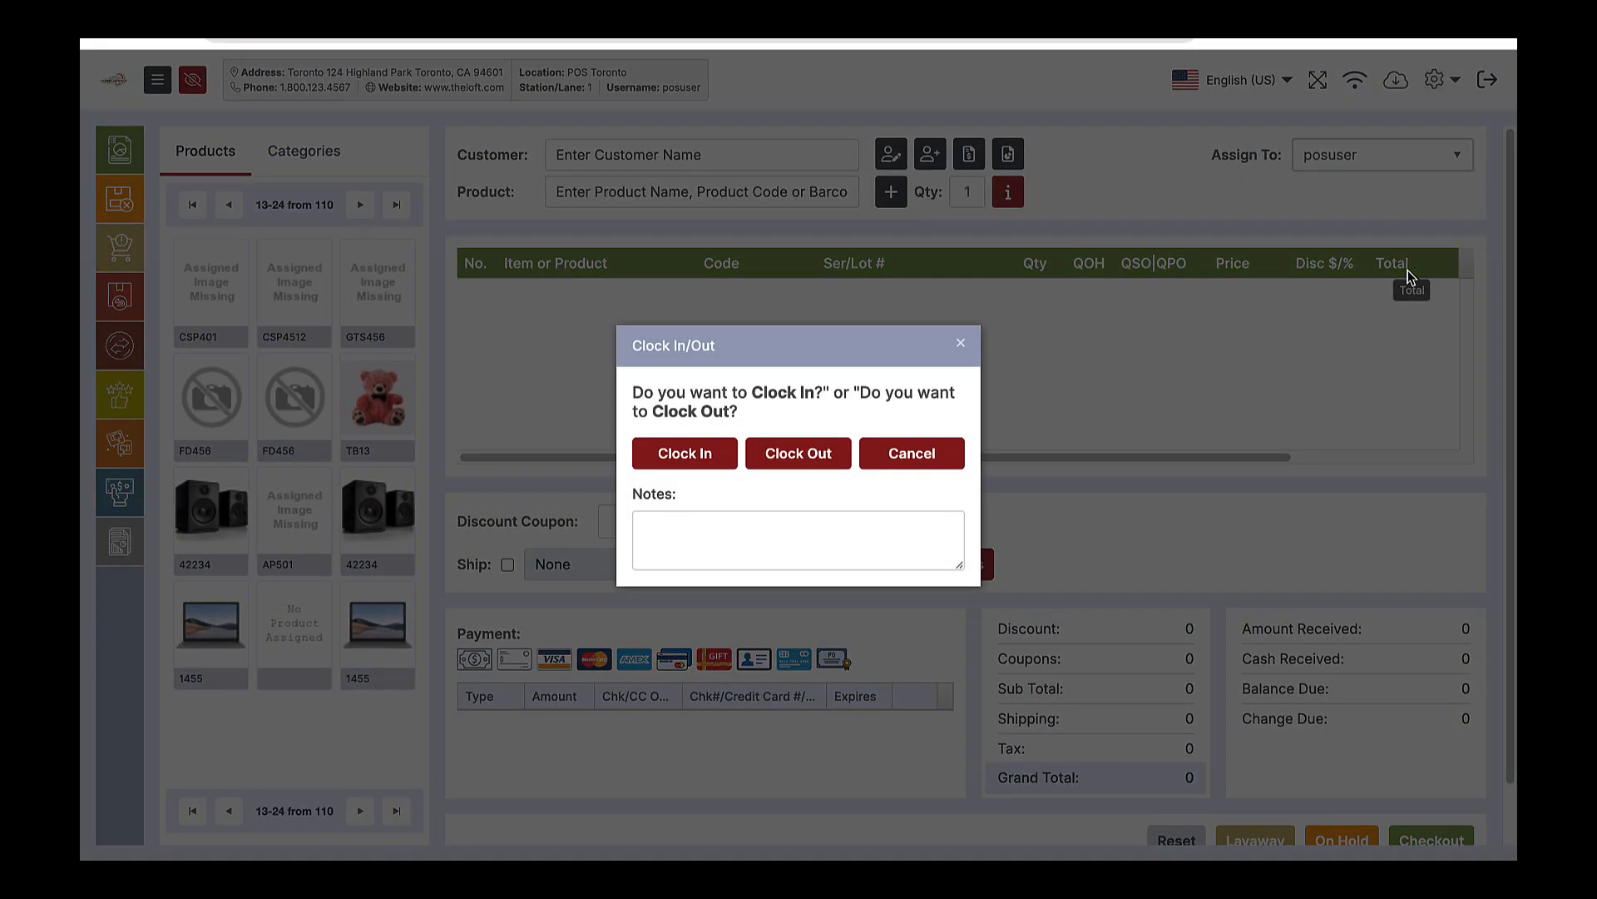
pyautogui.click(895, 520)
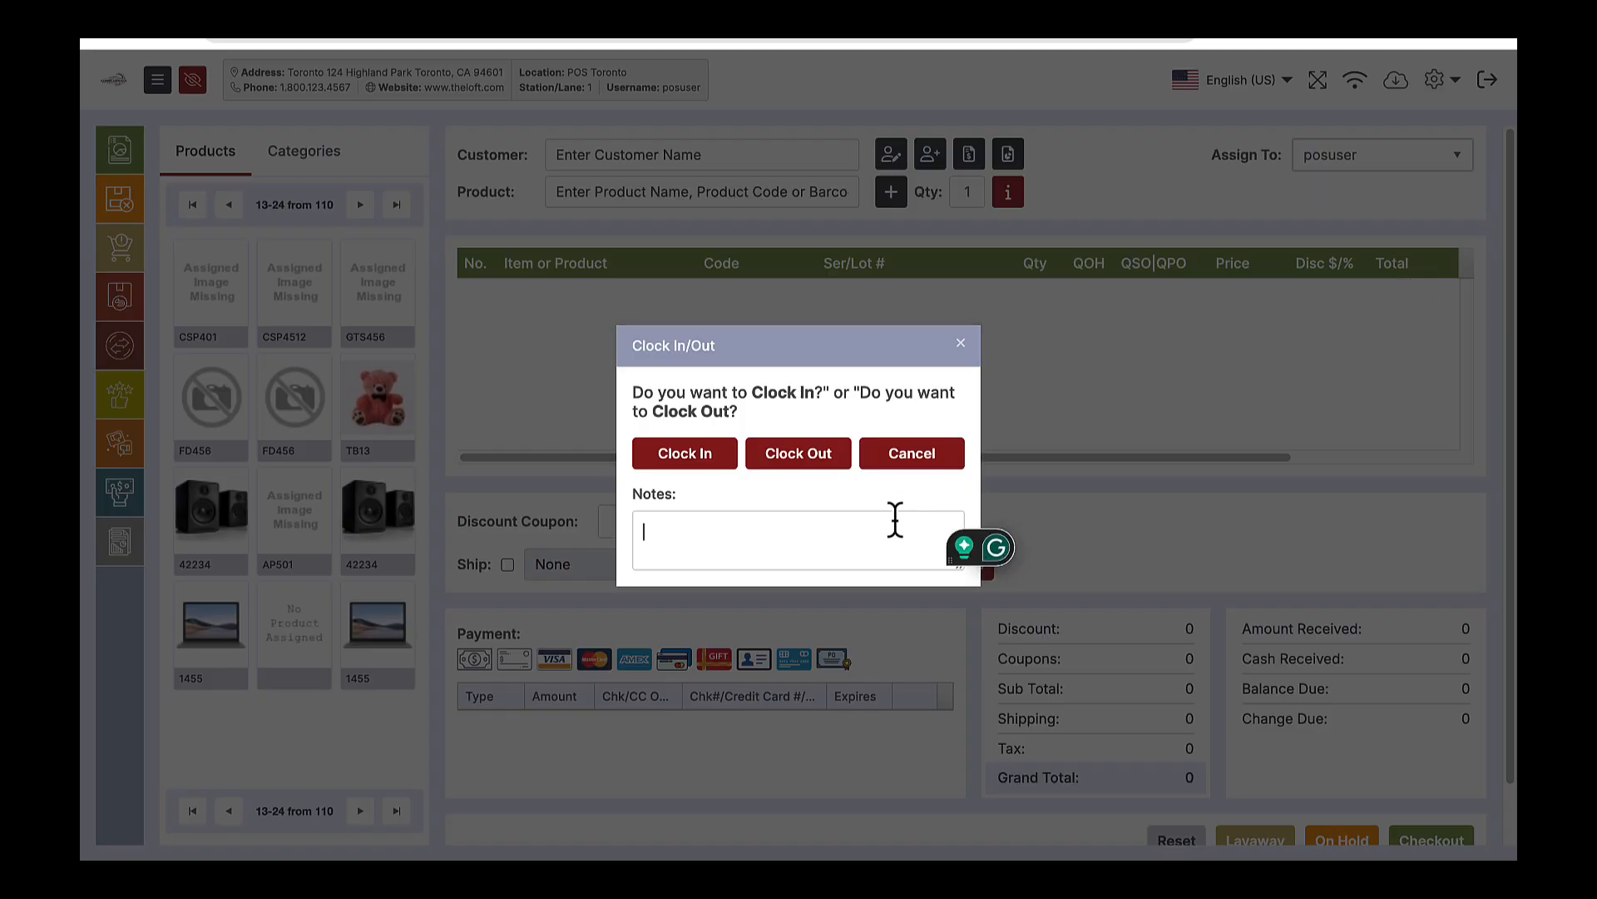
pyautogui.click(911, 452)
pyautogui.click(1450, 83)
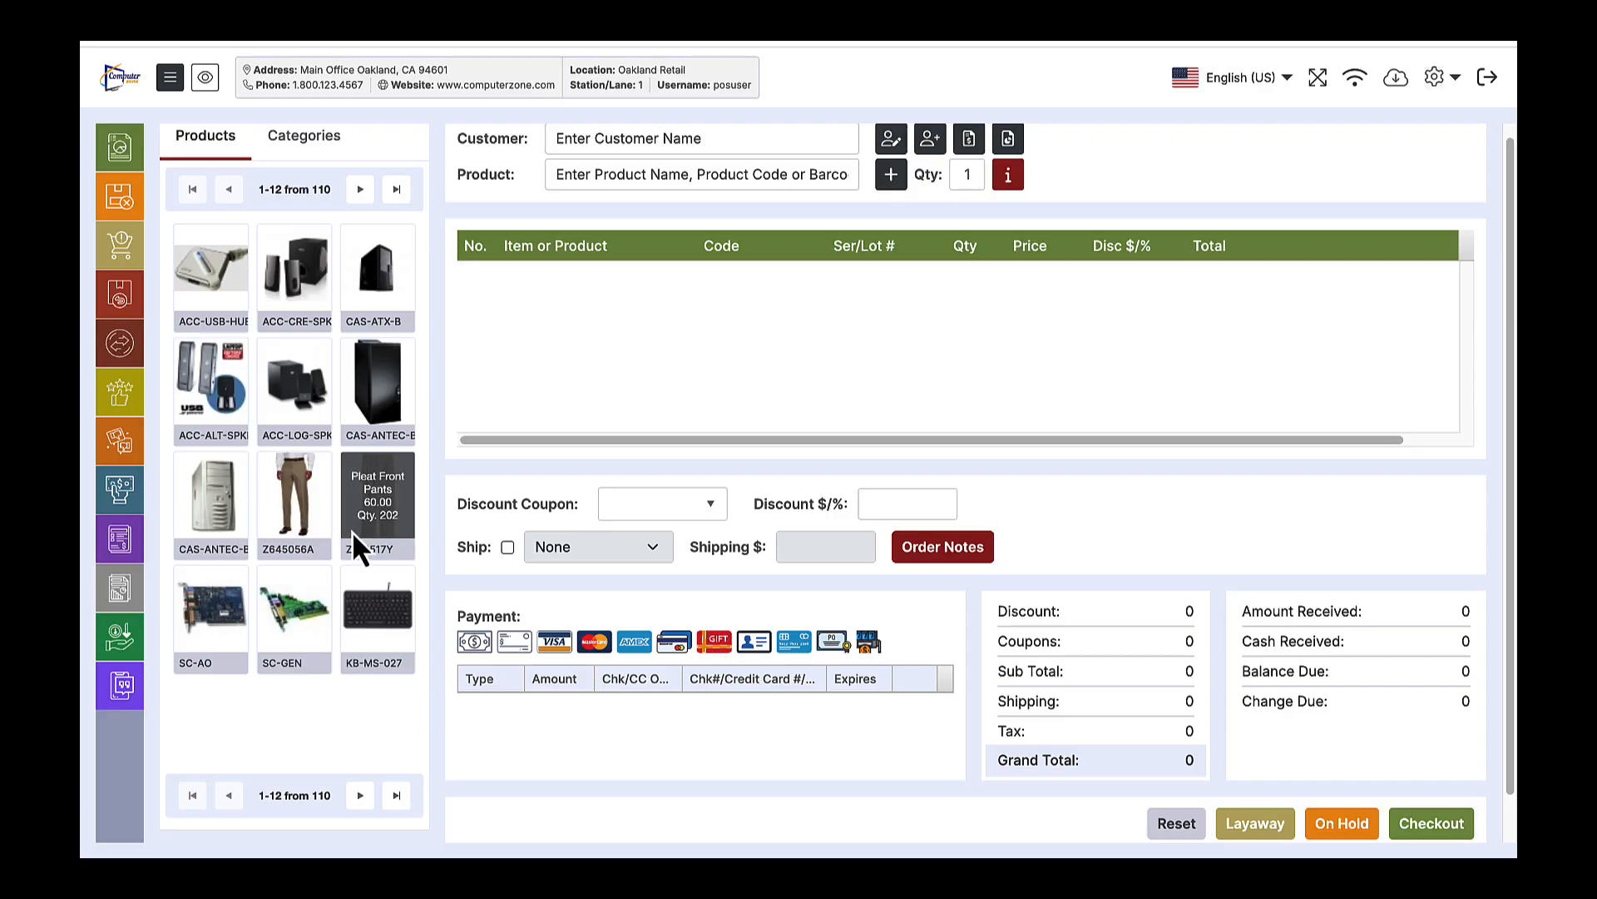
# - Add the Khaki, size M variant of the Z645056A chinos to the sale from its second page of matrix items
pyautogui.click(302, 522)
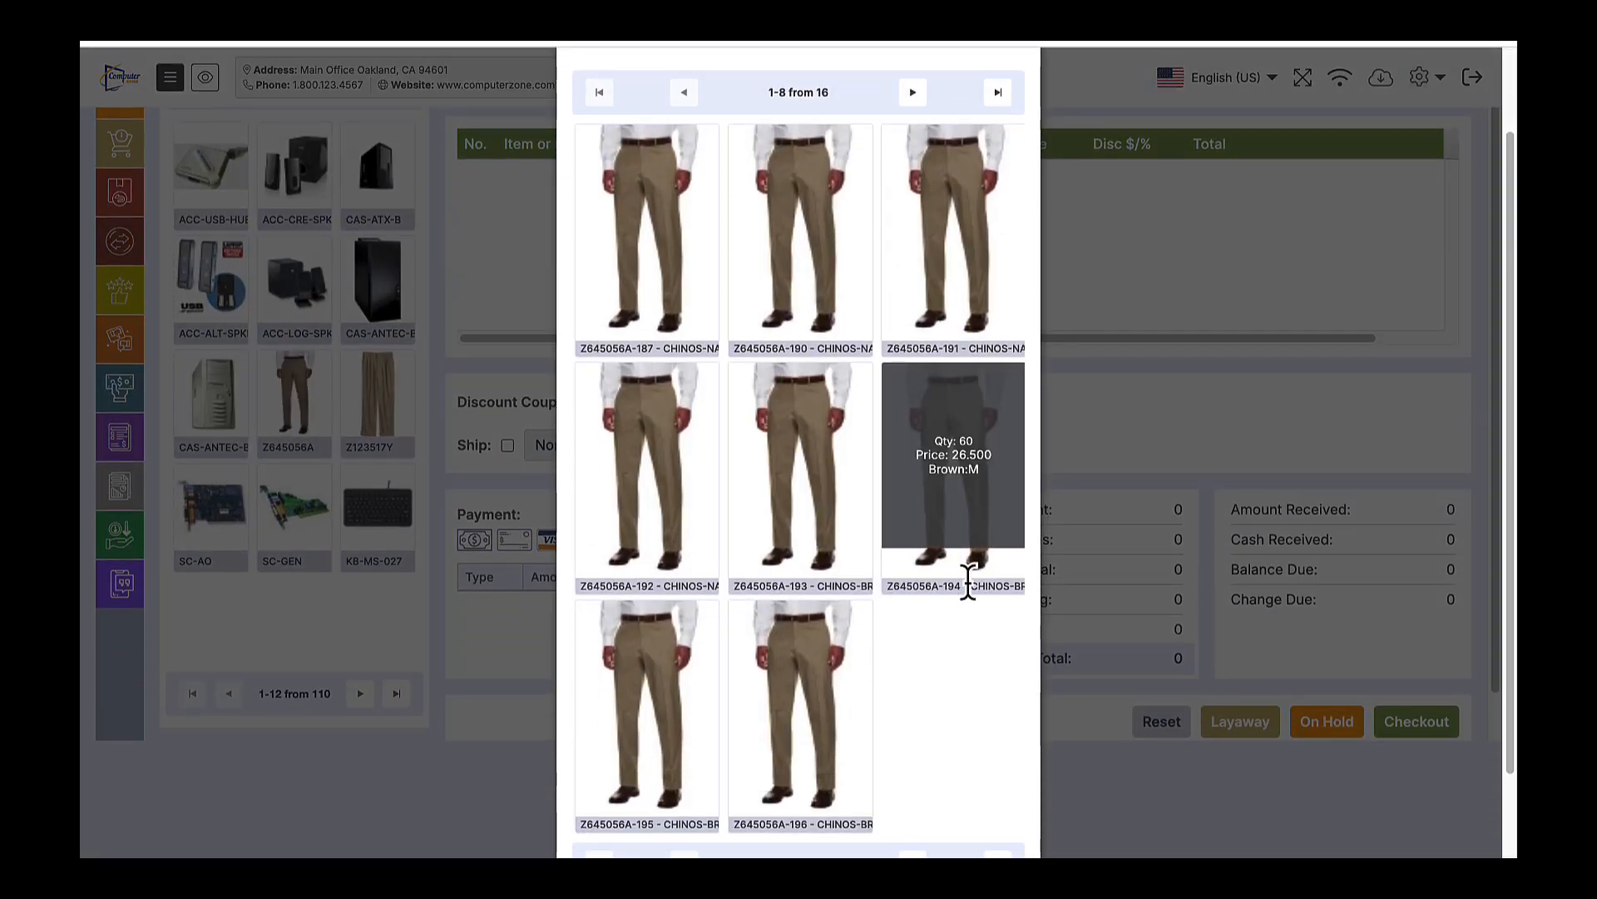
pyautogui.scroll(1, 911, 574)
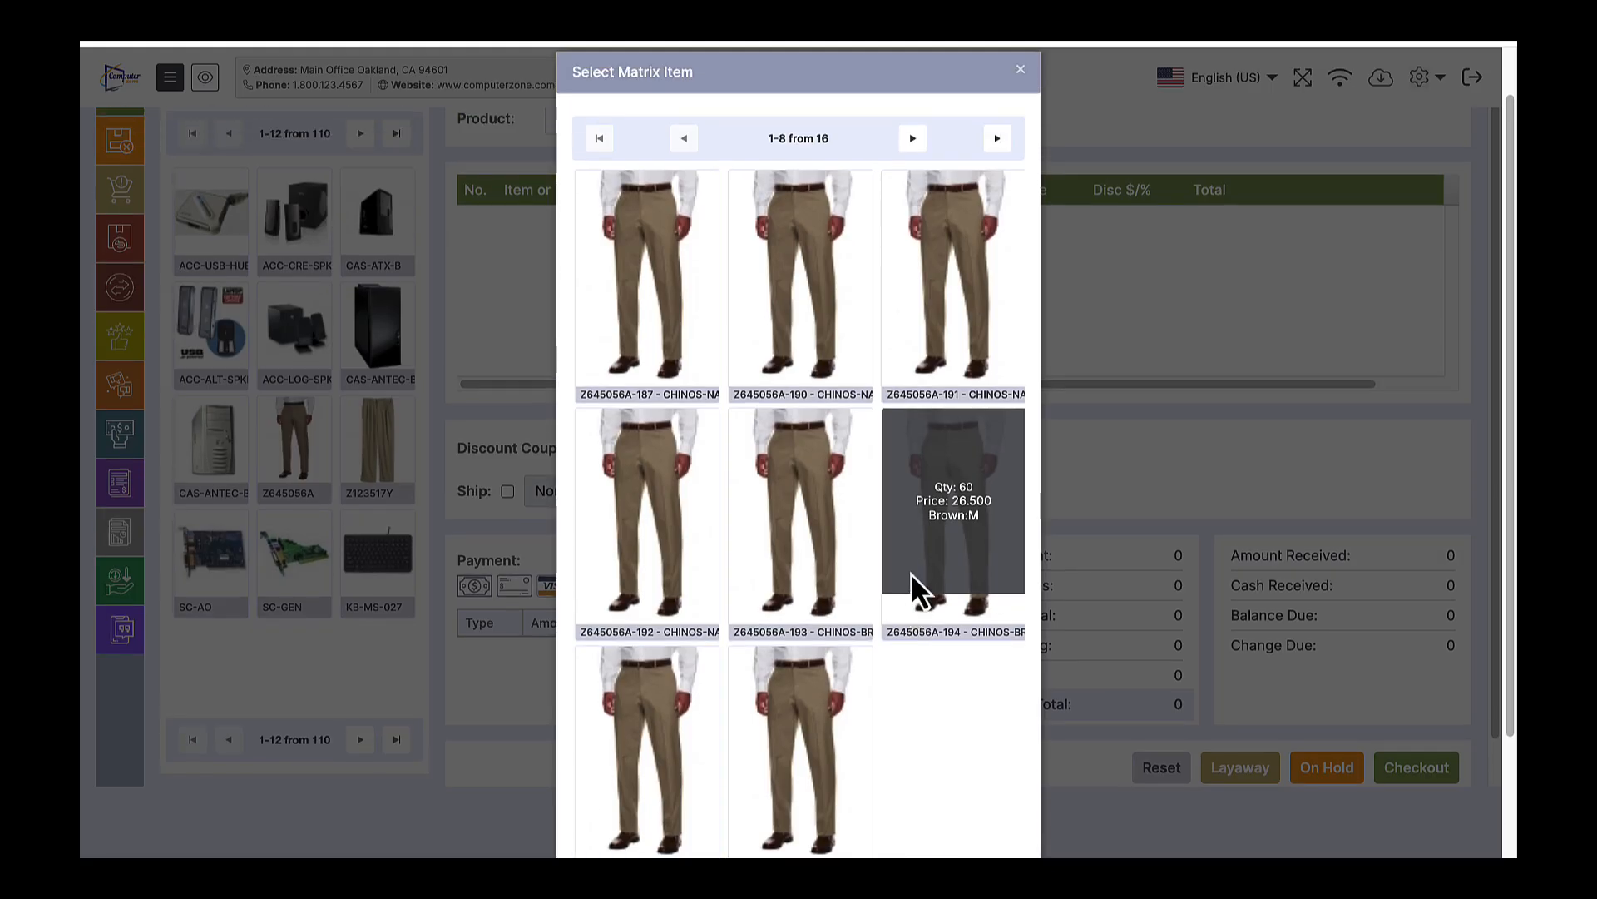
pyautogui.click(913, 182)
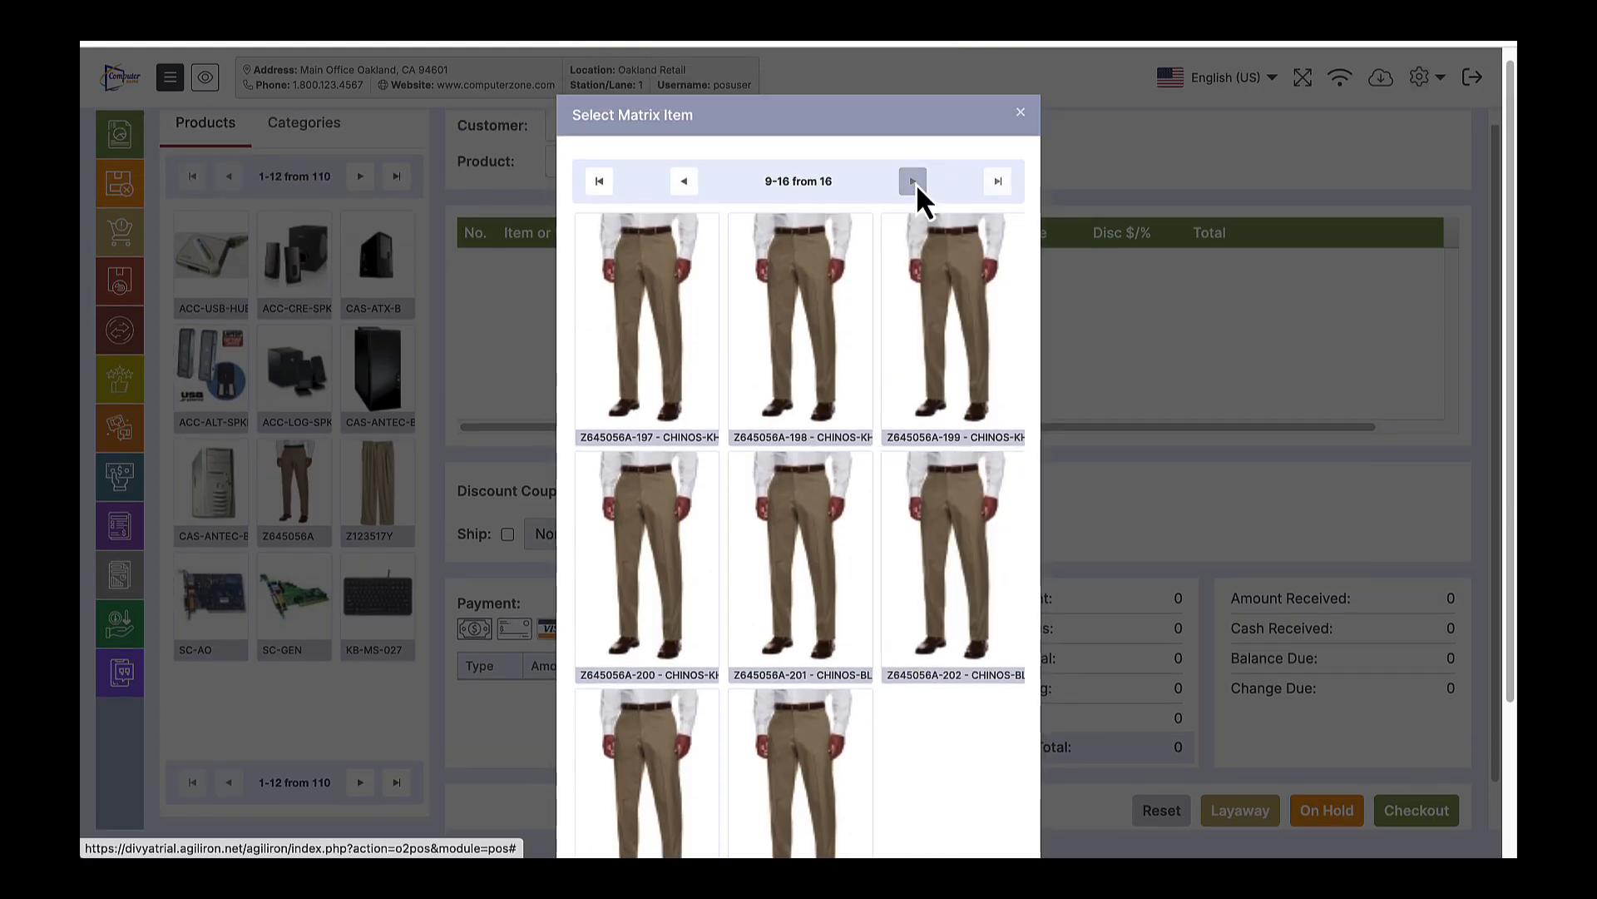
pyautogui.moveTo(897, 285)
pyautogui.moveTo(840, 339)
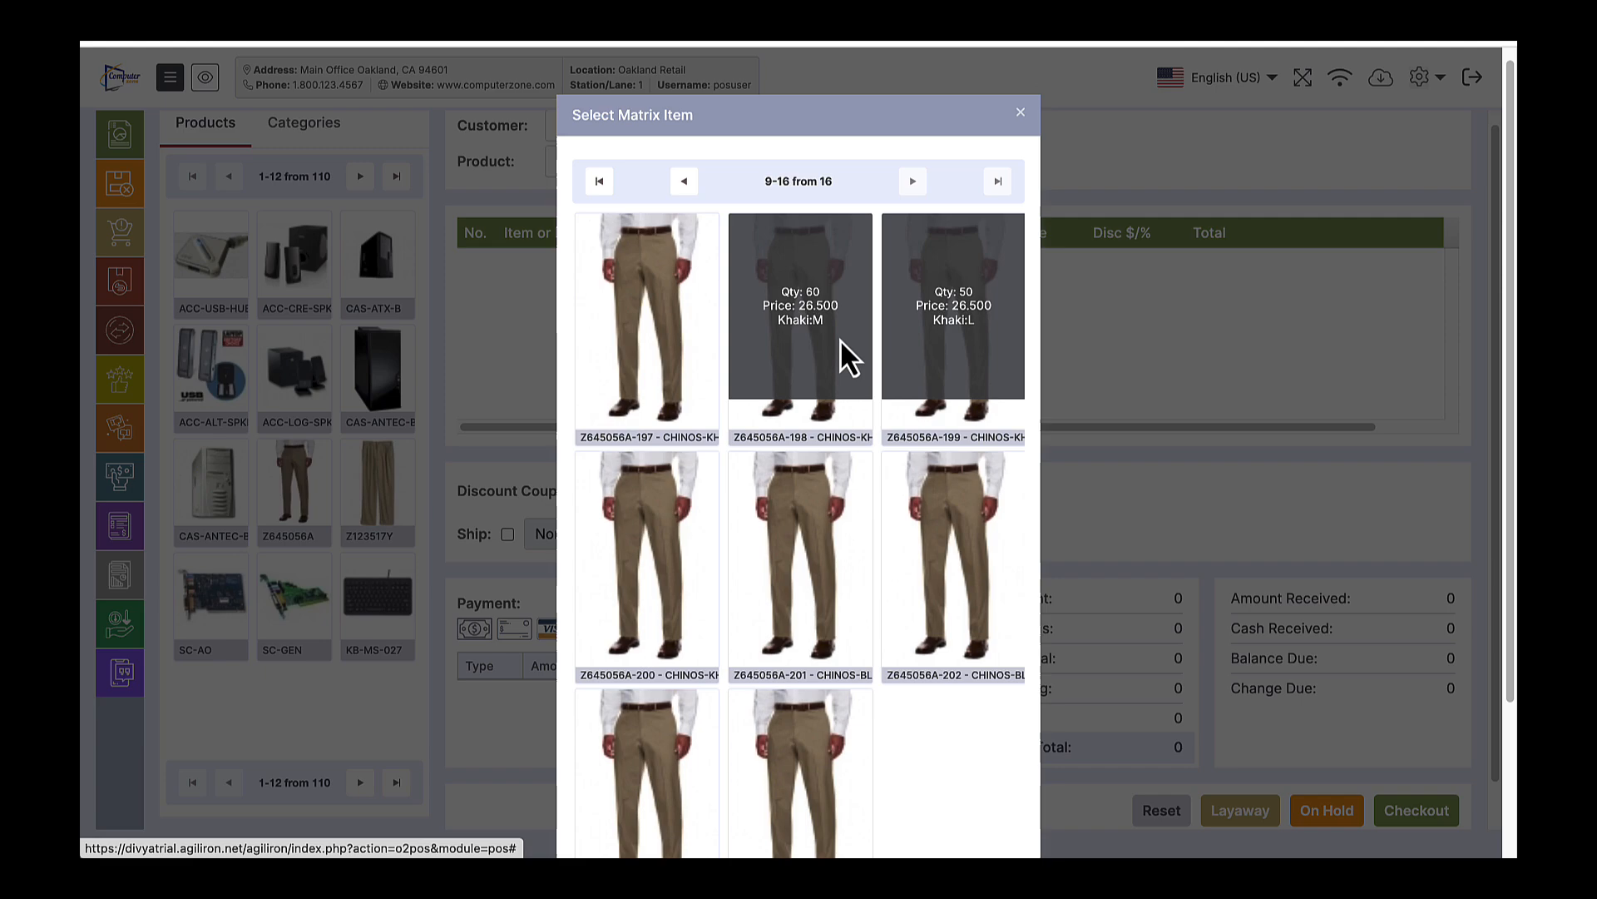
pyautogui.click(804, 363)
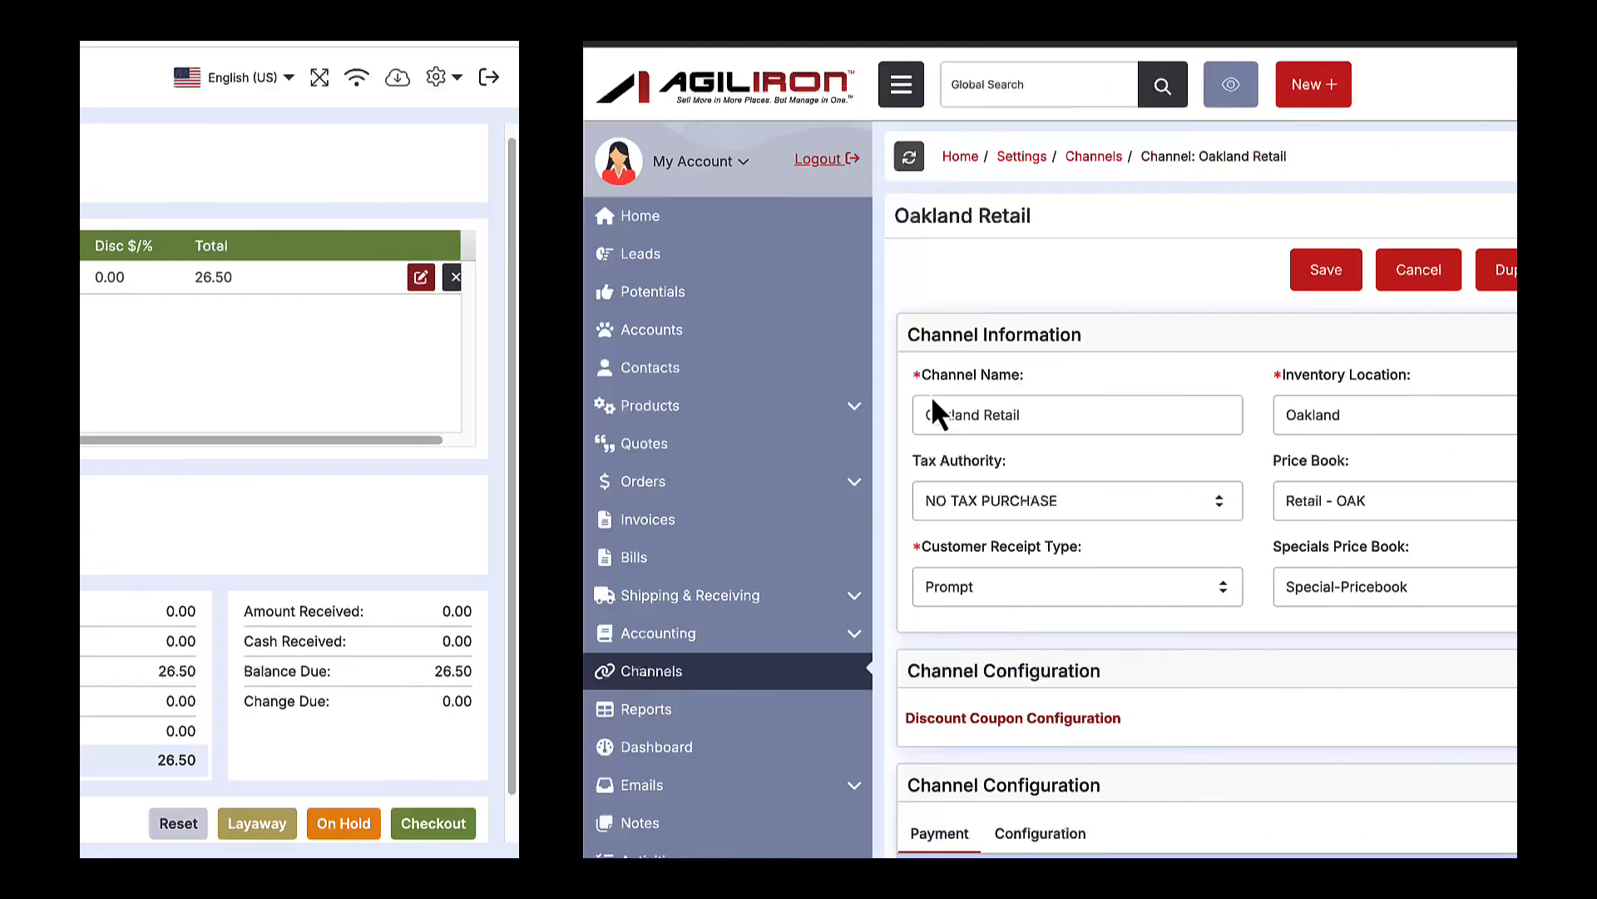
# - Set Oakland Retail's Product Quick Access Matrix SKU Selection to Drop-down Selection in the channel configuration and save the channel
pyautogui.scroll(-5, 1040, 606)
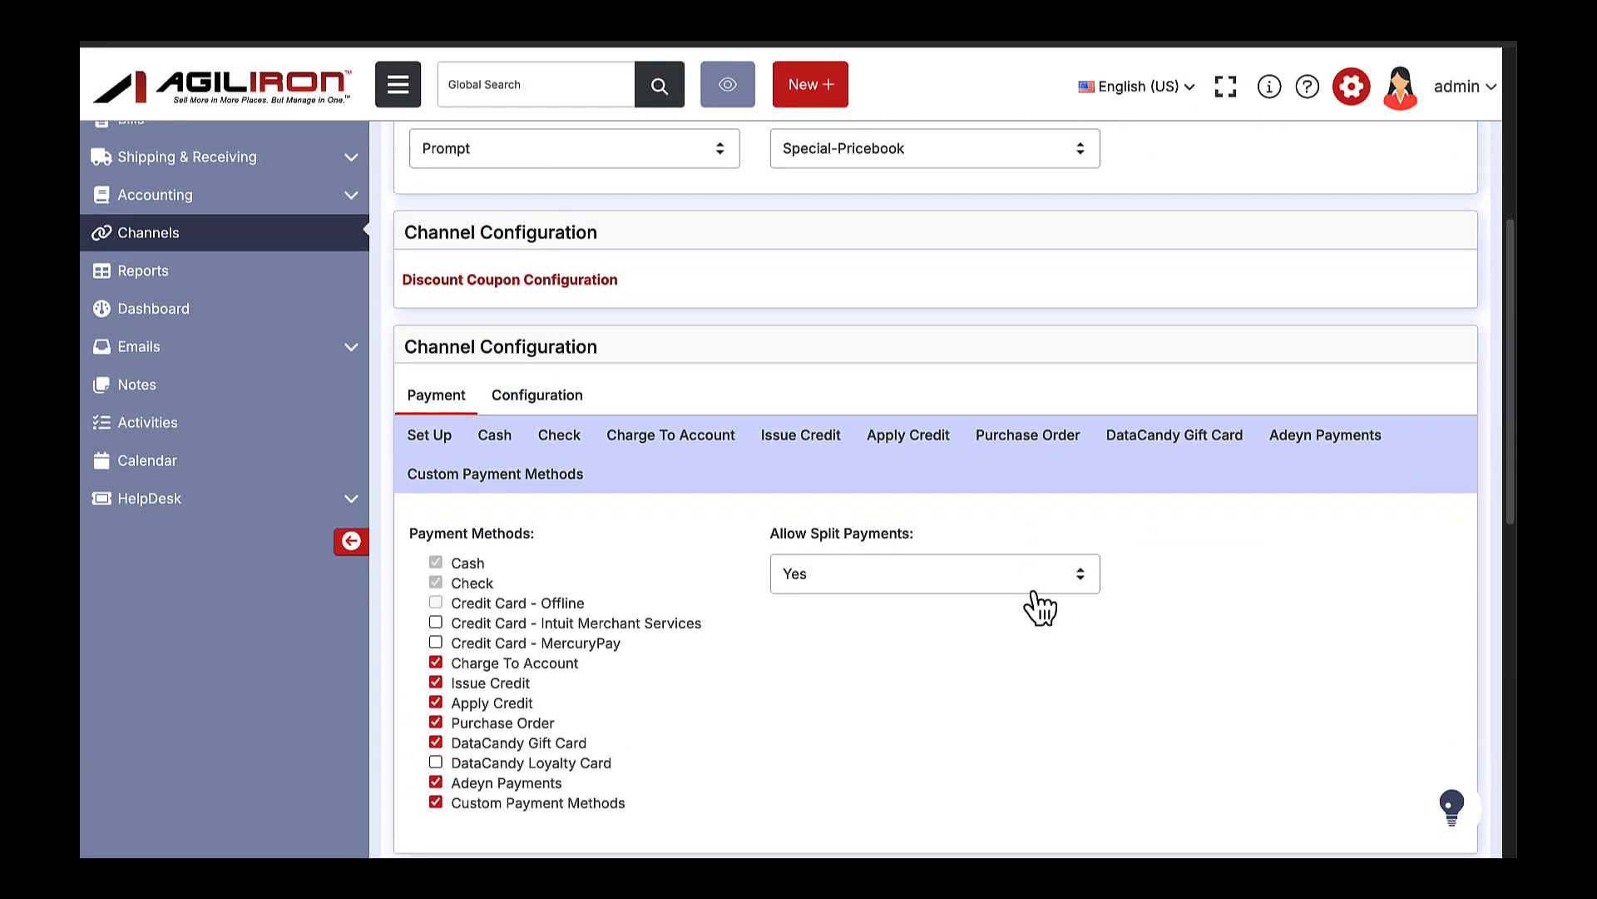
pyautogui.click(537, 395)
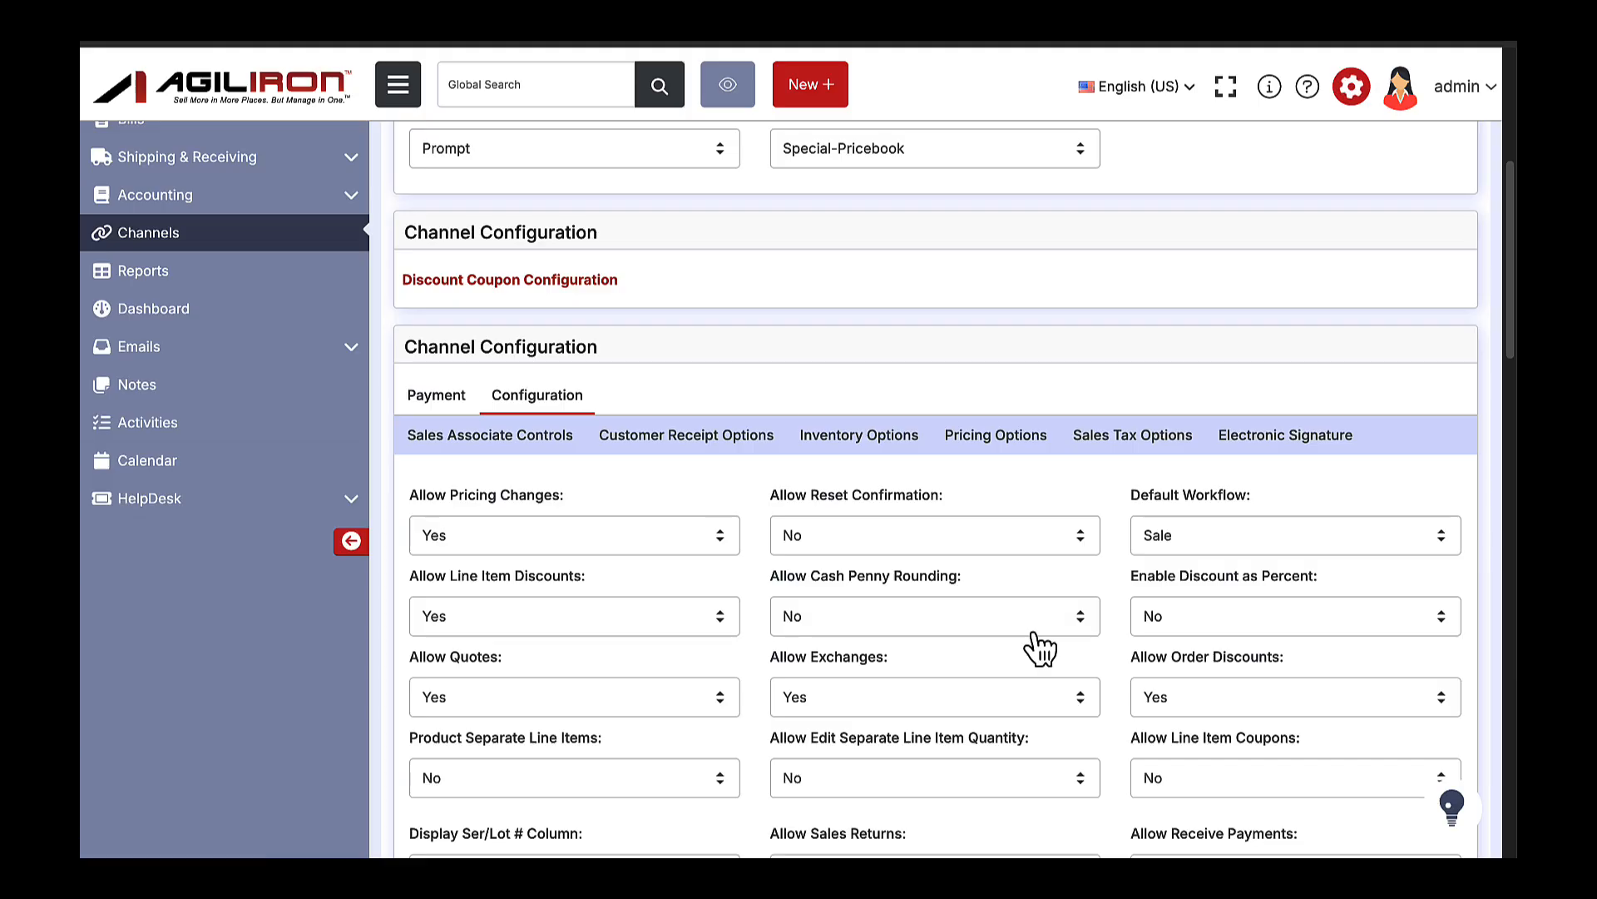
pyautogui.scroll(-4, 1040, 649)
pyautogui.scroll(3, 1034, 634)
pyautogui.scroll(-10, 920, 582)
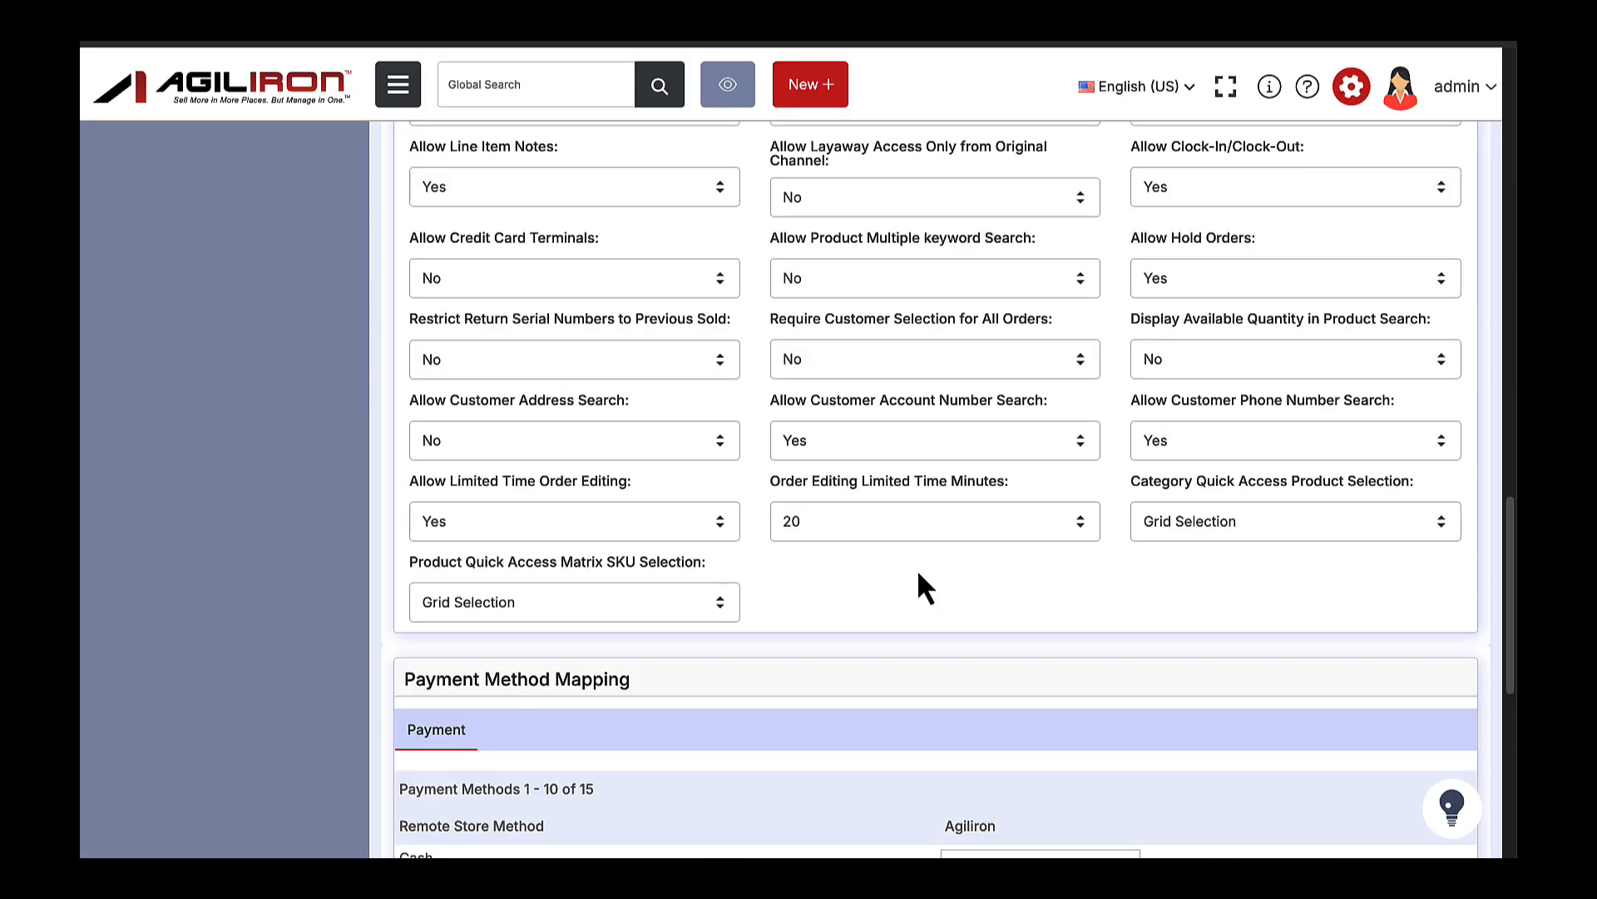
pyautogui.click(674, 606)
pyautogui.click(663, 588)
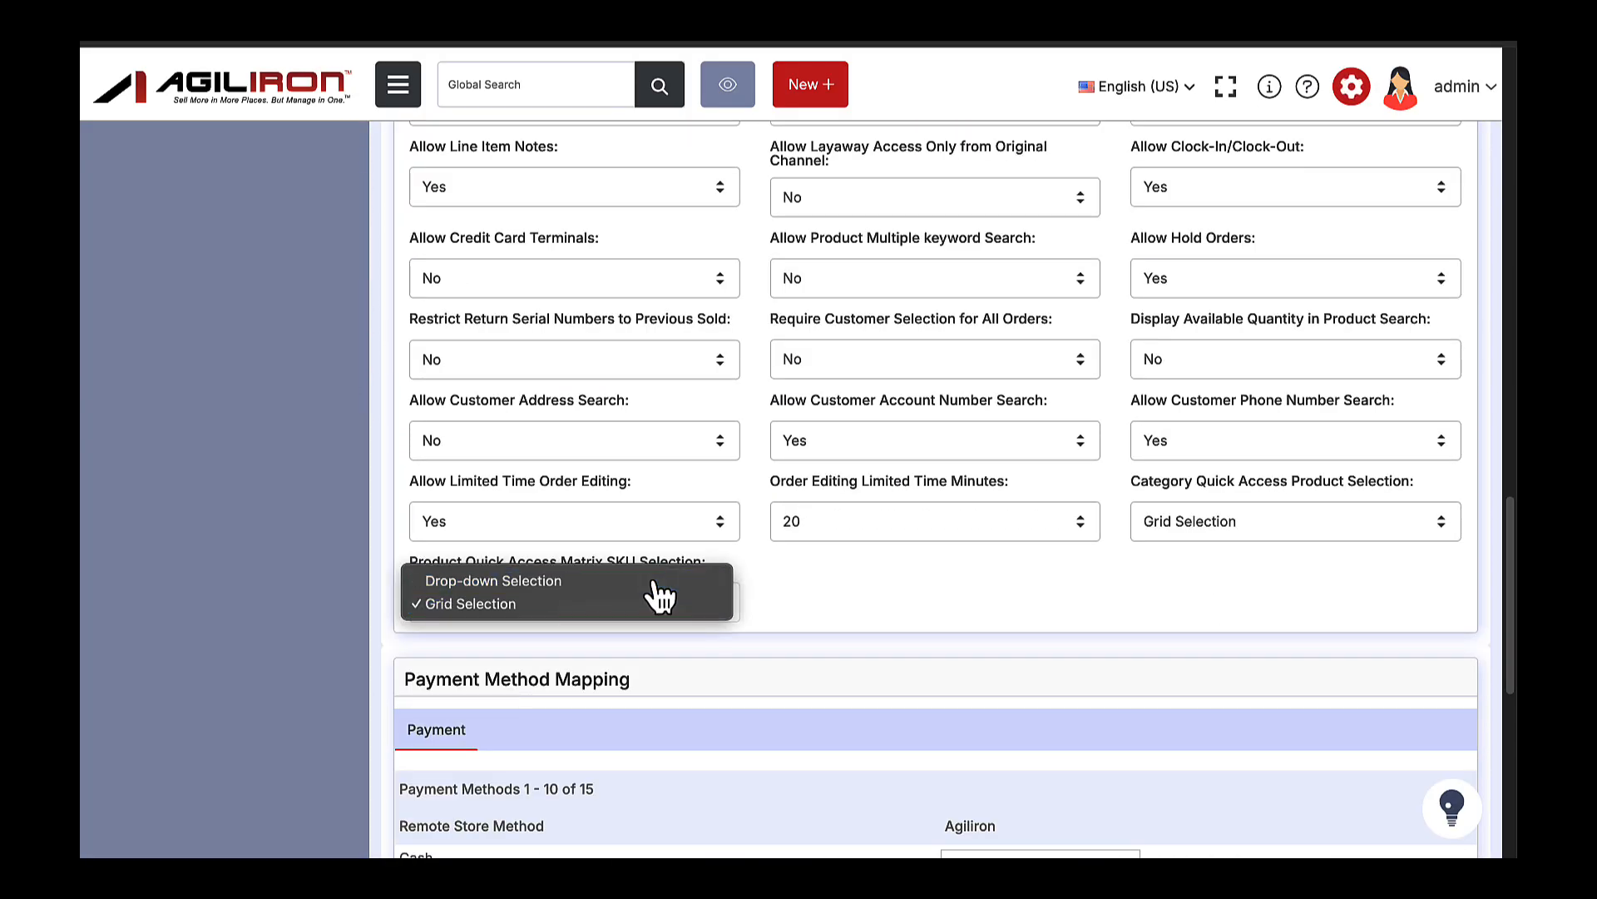
pyautogui.scroll(15, 911, 586)
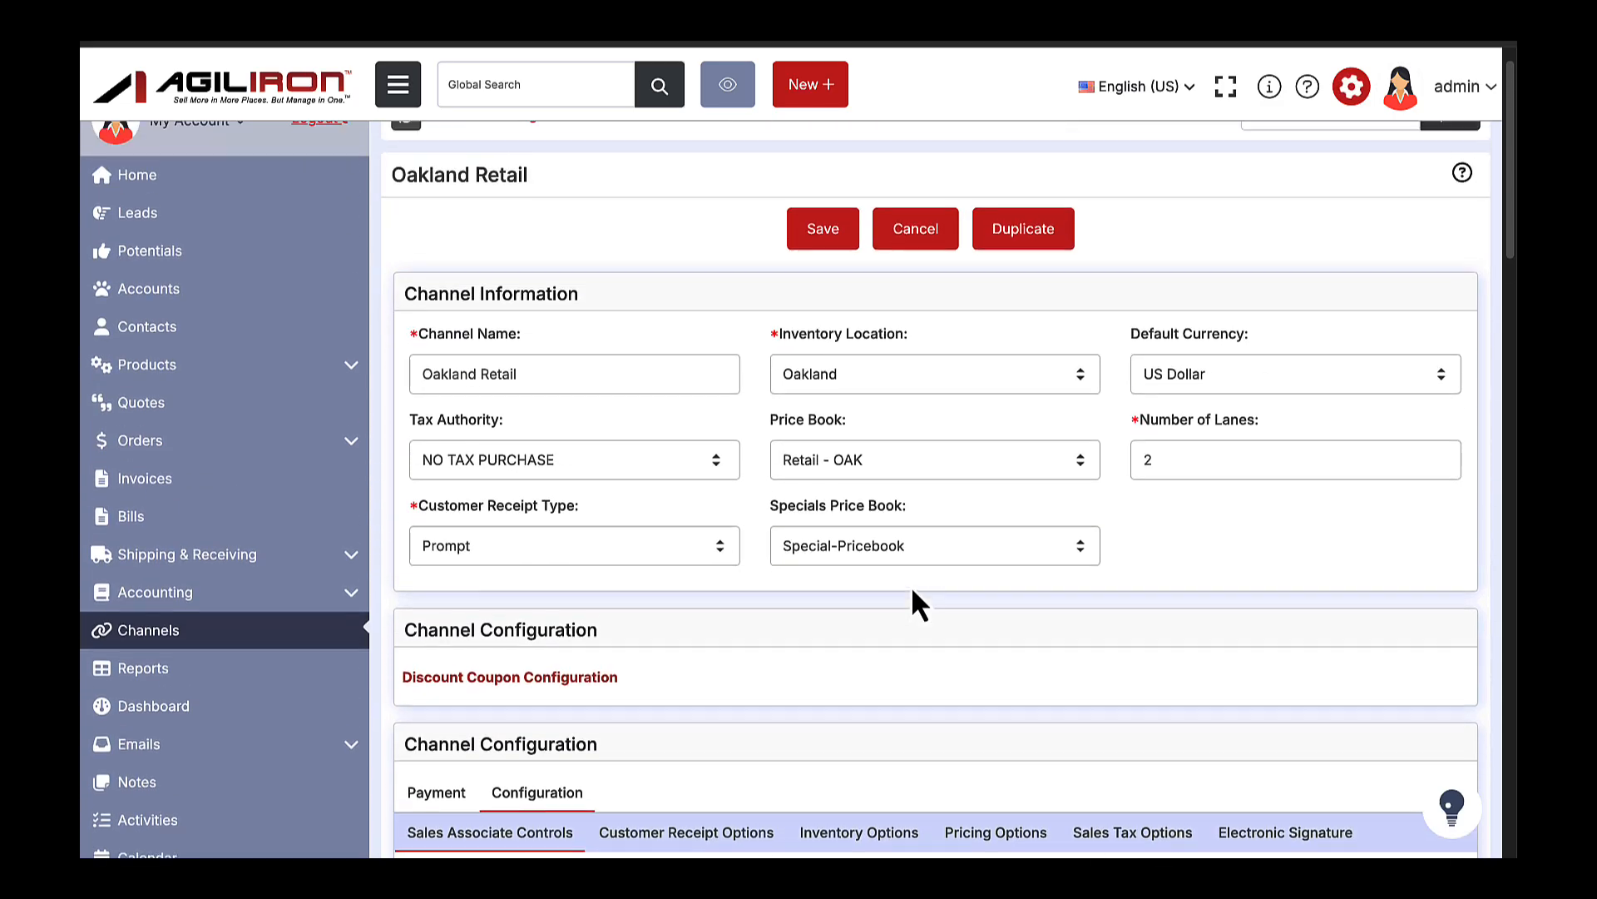
pyautogui.click(815, 273)
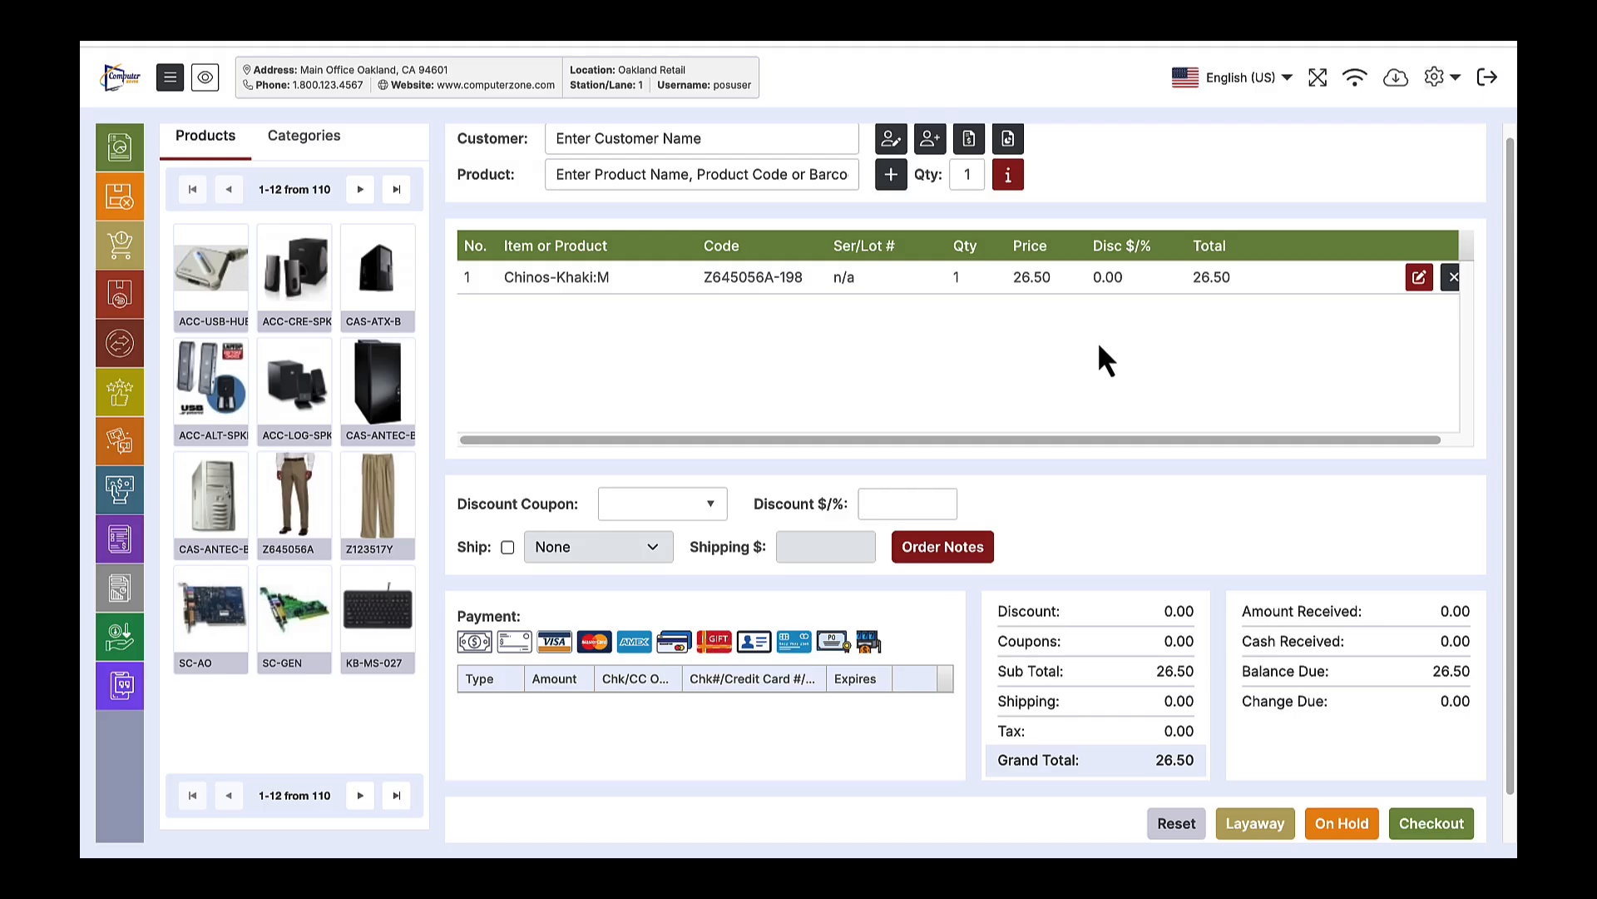
# - Switch to the point-of-sale page, reload it, and set its location to Oakland Retail with lane 1
pyautogui.rightClick(958, 384)
pyautogui.click(981, 449)
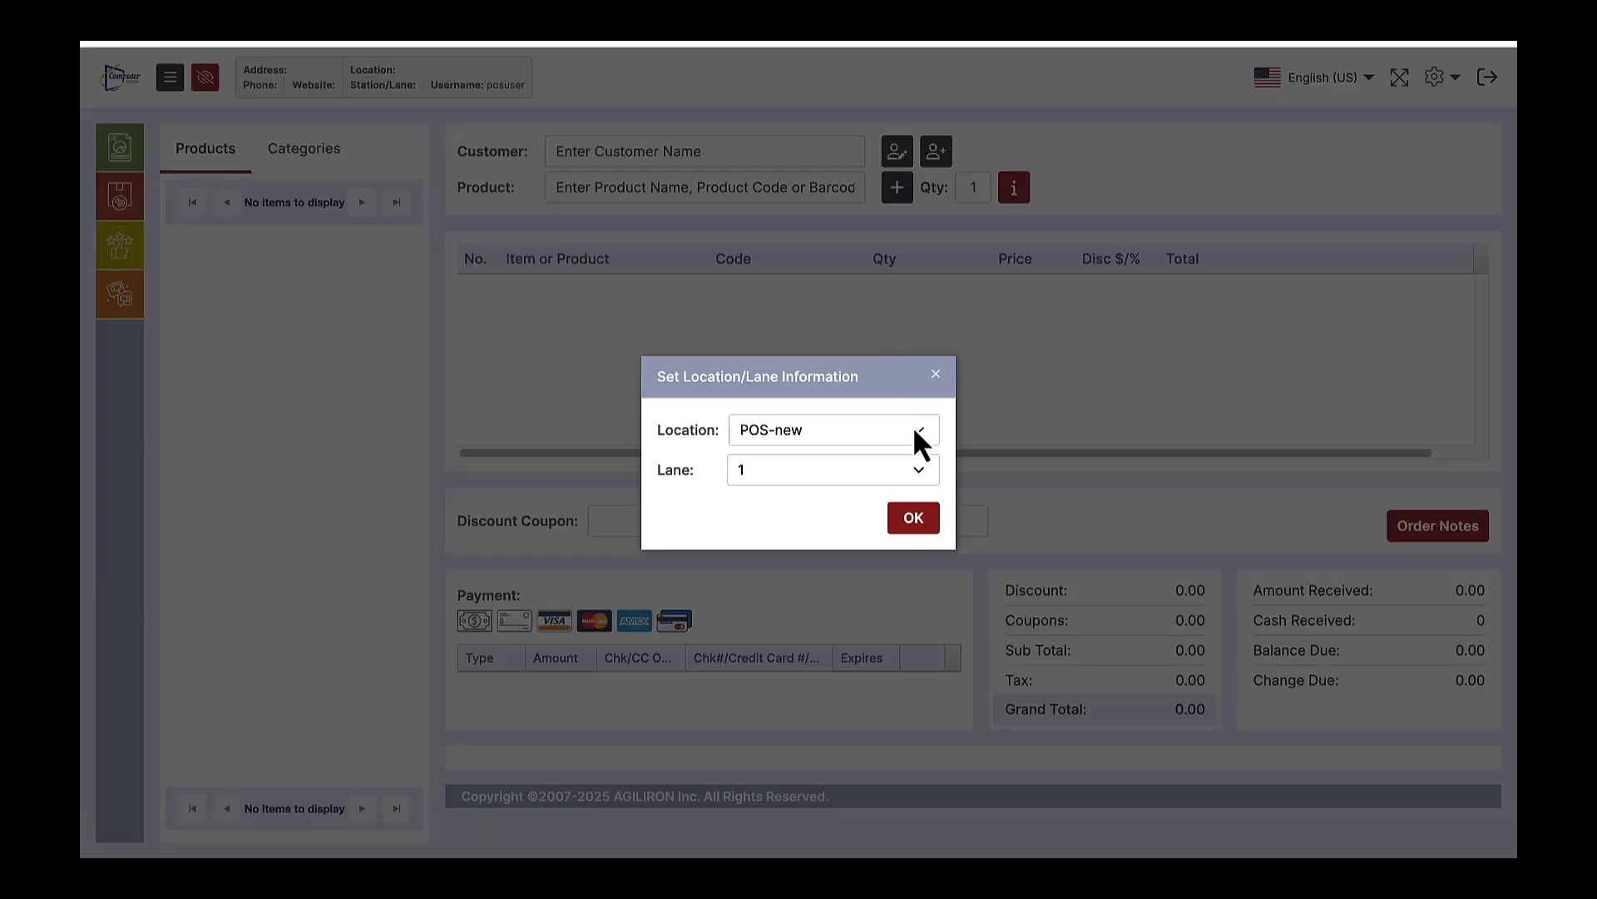
pyautogui.click(914, 428)
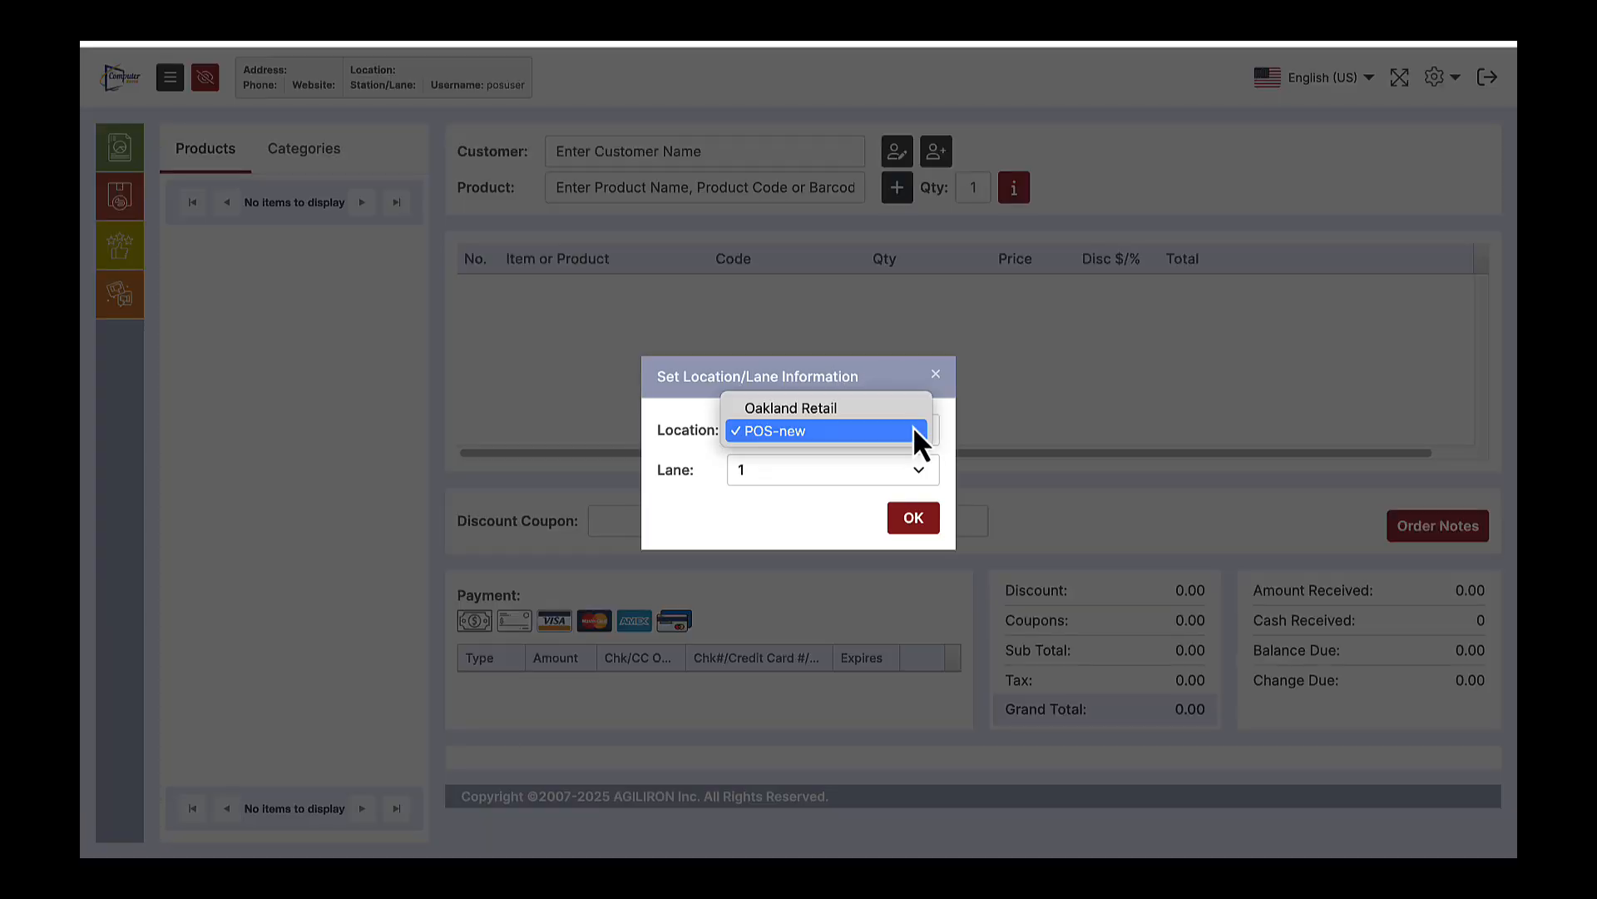
pyautogui.click(872, 404)
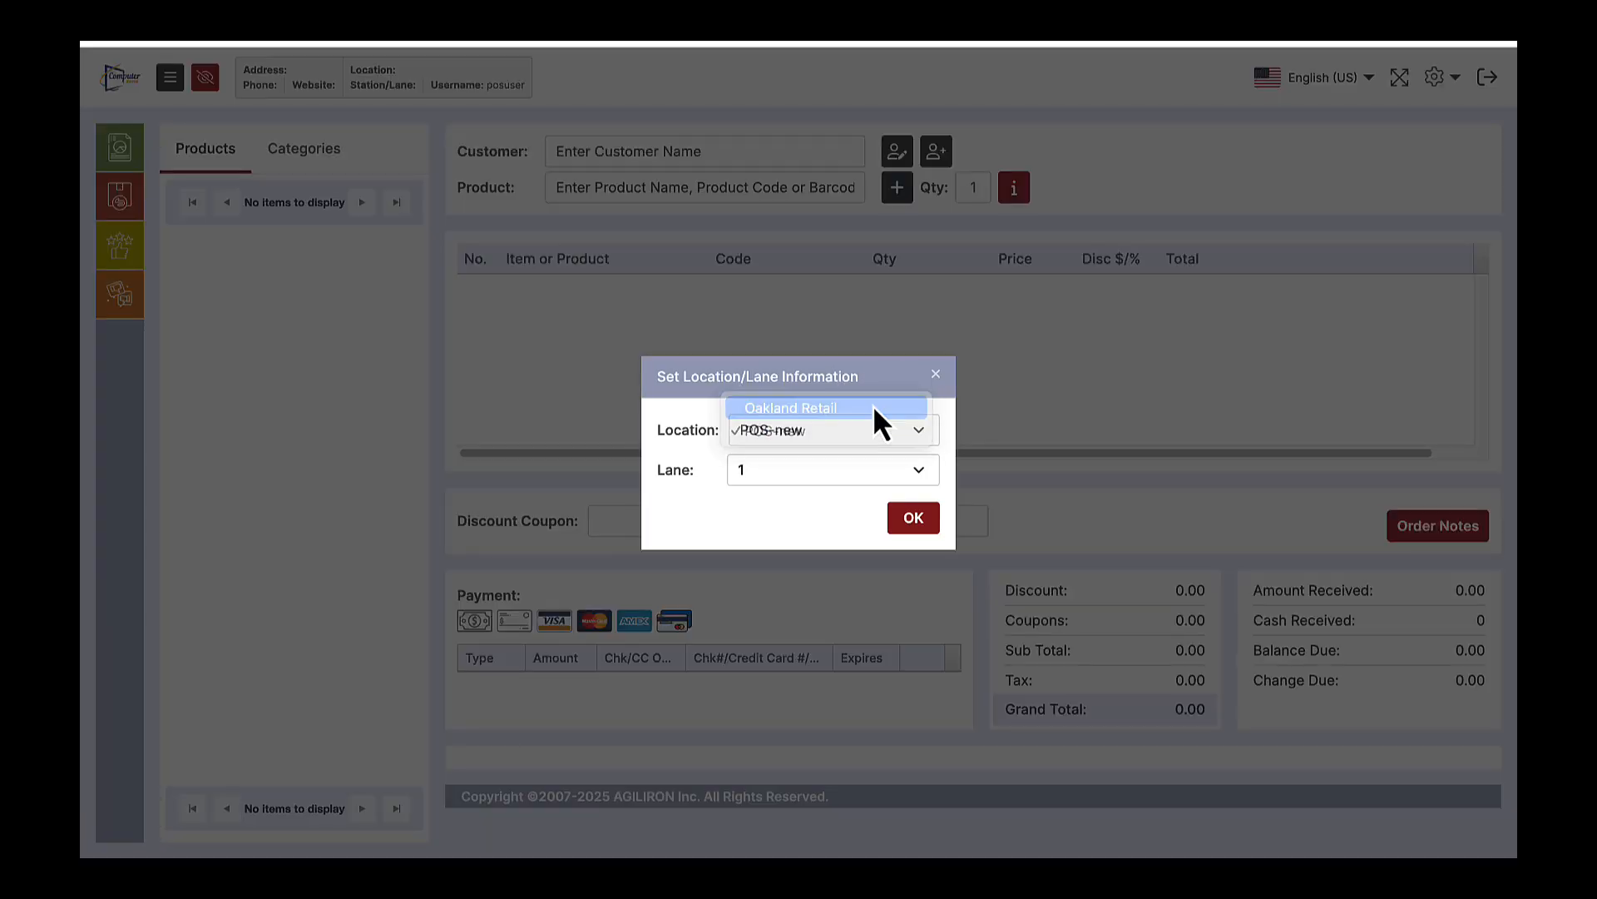
pyautogui.click(921, 518)
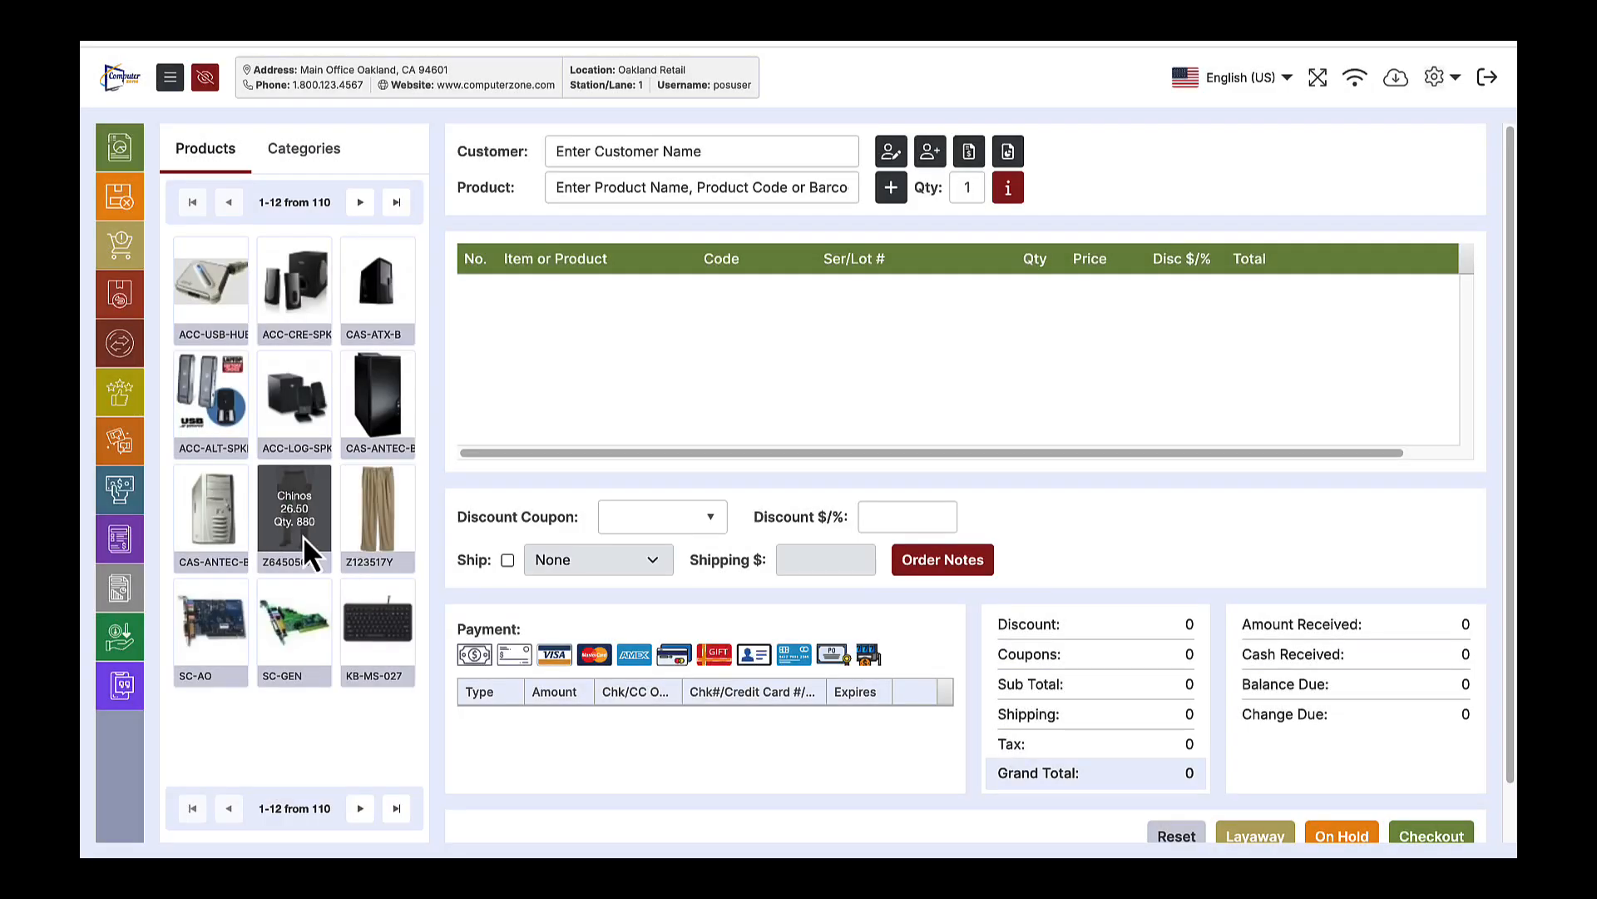
# - Add the Chinos-Brown:M variant of the Z645056A matrix item to the sale
pyautogui.click(304, 539)
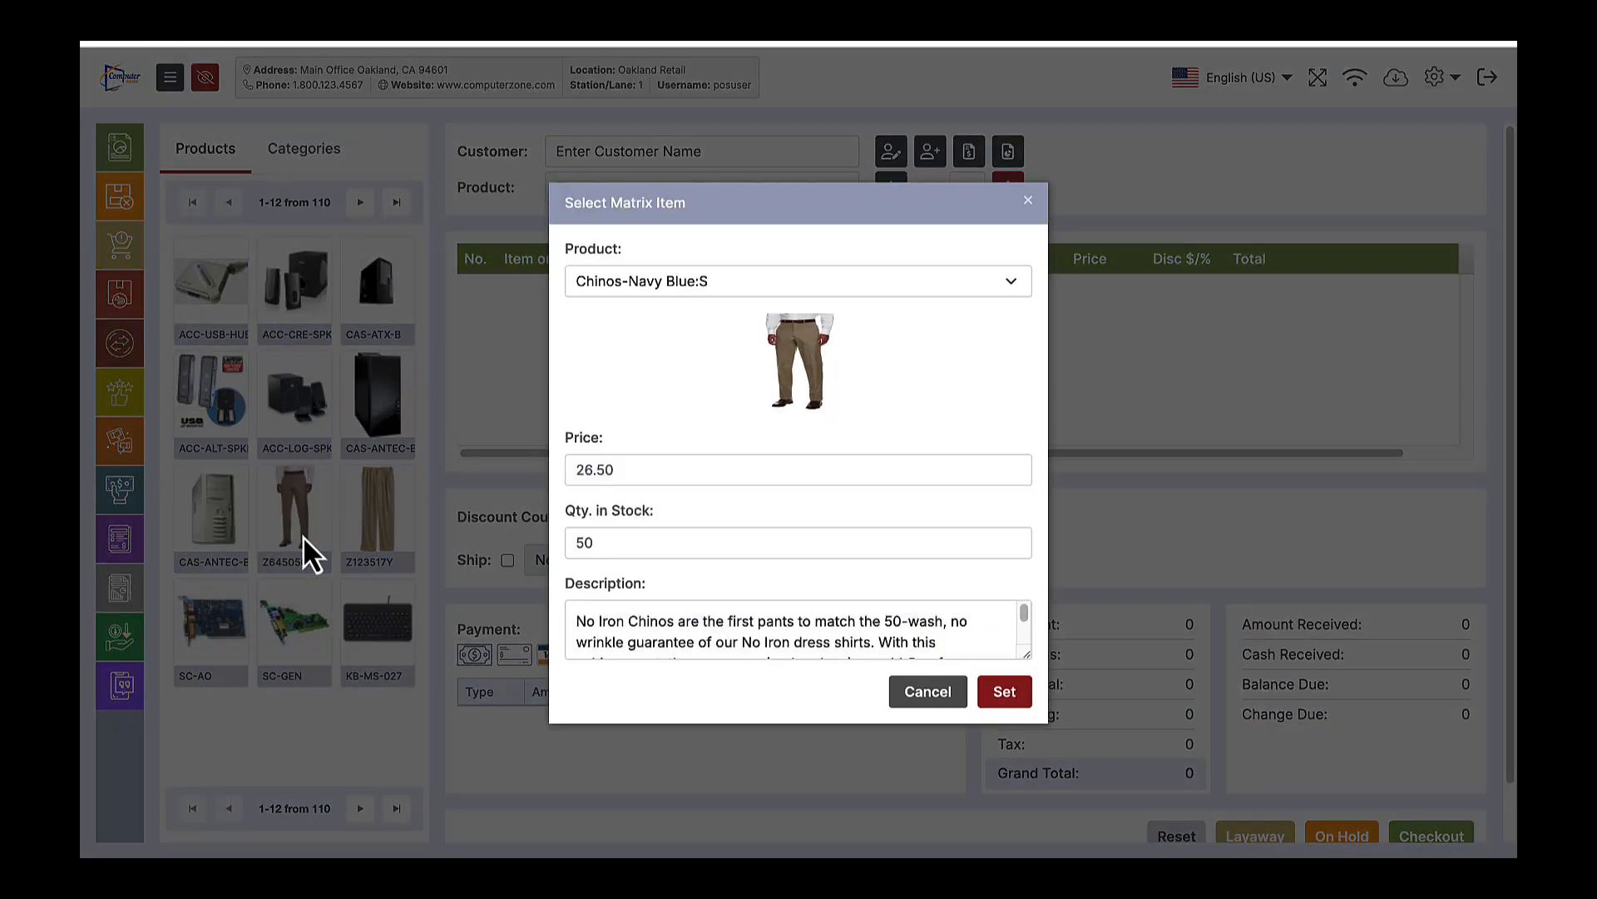
pyautogui.click(1010, 292)
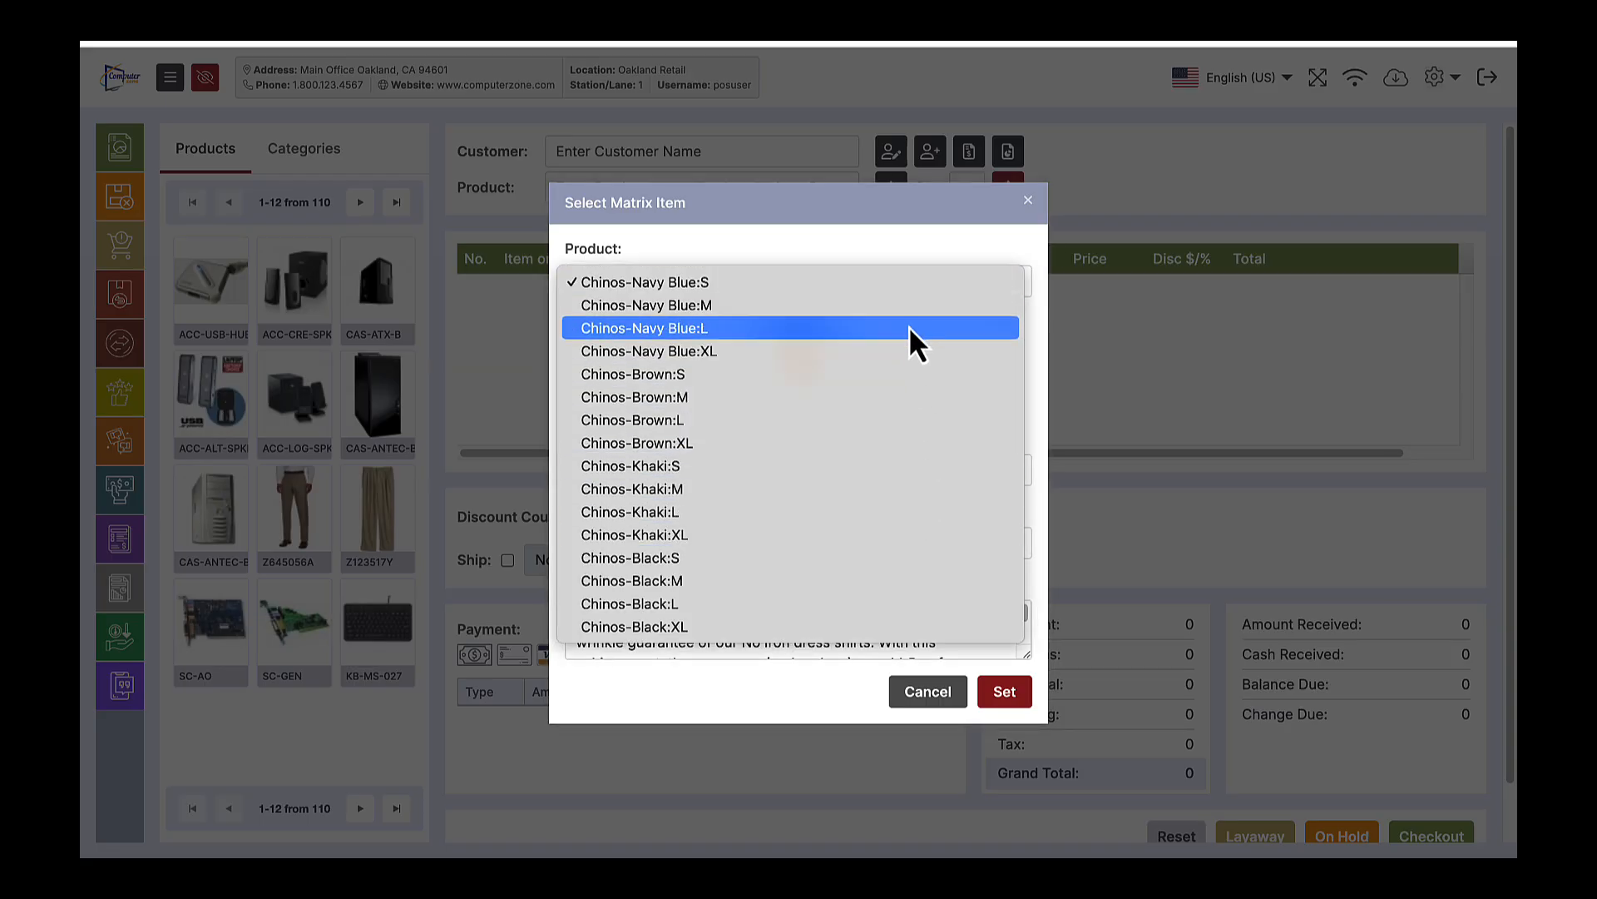
pyautogui.click(875, 402)
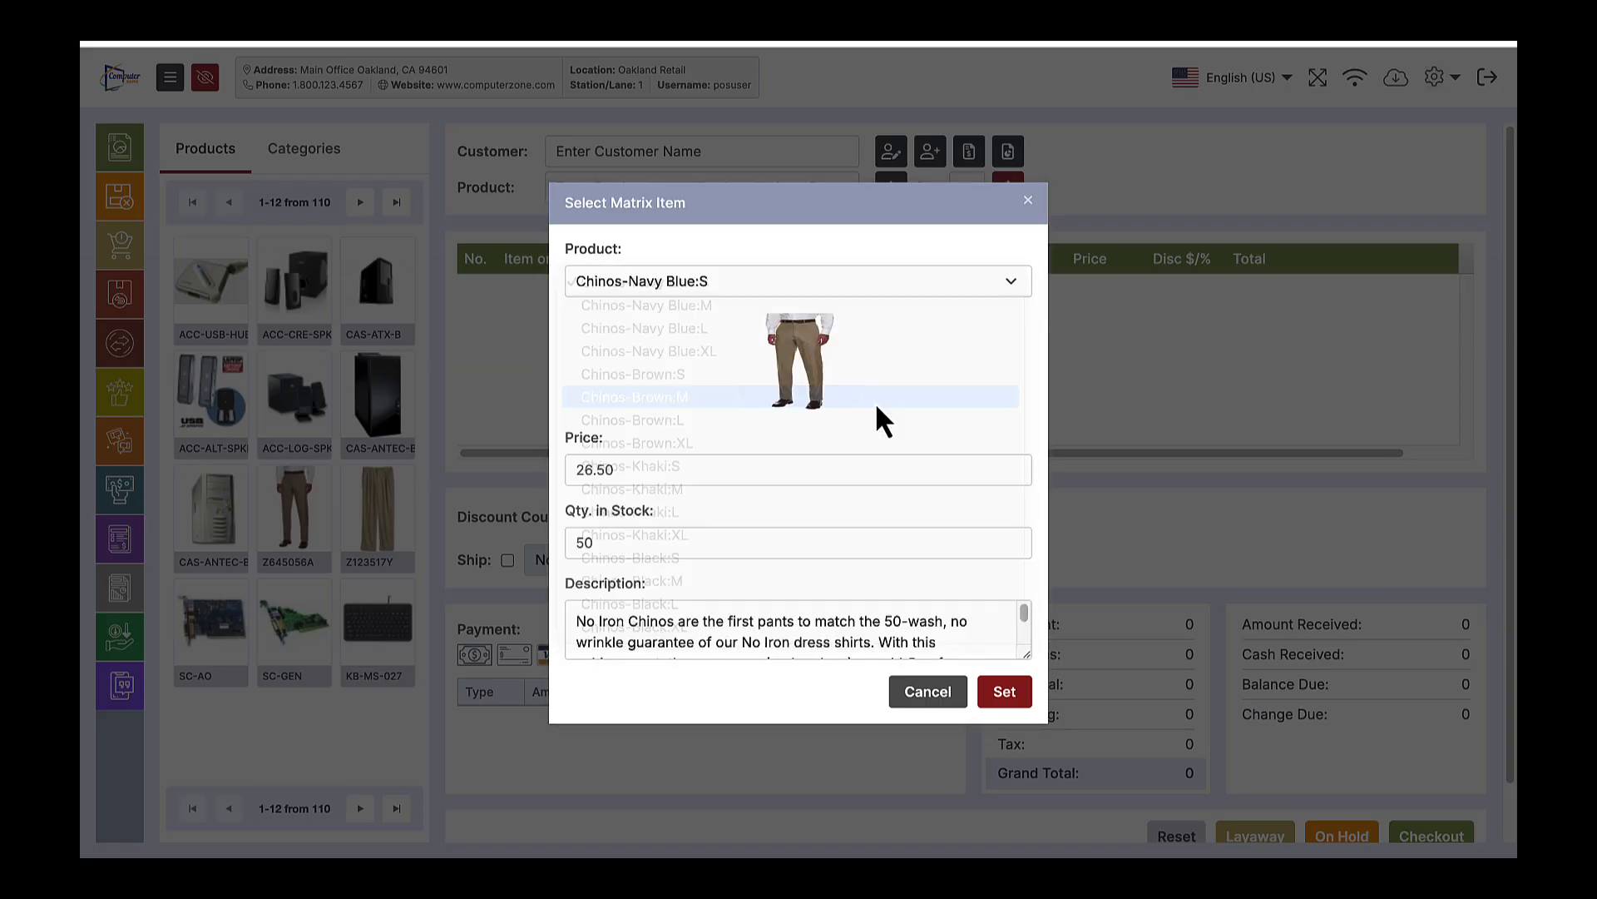
pyautogui.click(1013, 693)
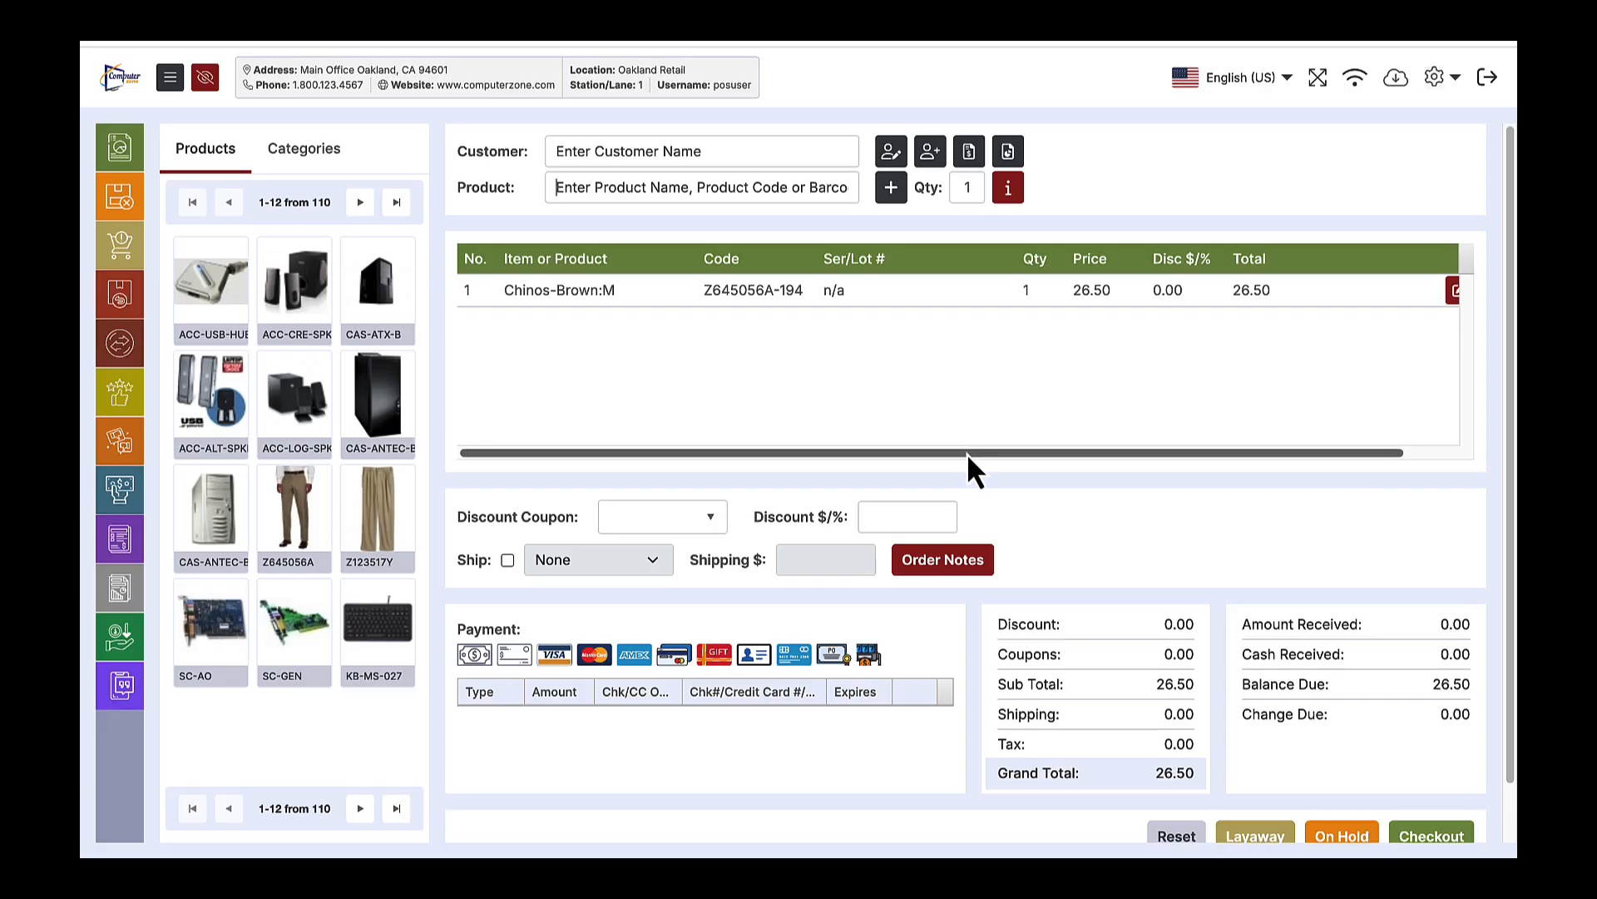
pyautogui.moveTo(972, 453)
pyautogui.mouseDown()
pyautogui.moveTo(1063, 464)
pyautogui.moveTo(985, 463)
pyautogui.mouseUp()
# - Add a variant of the Z267426J 5-pocket corduroy jeans from the Mens::Pants::Jeans category to the sale
pyautogui.click(304, 148)
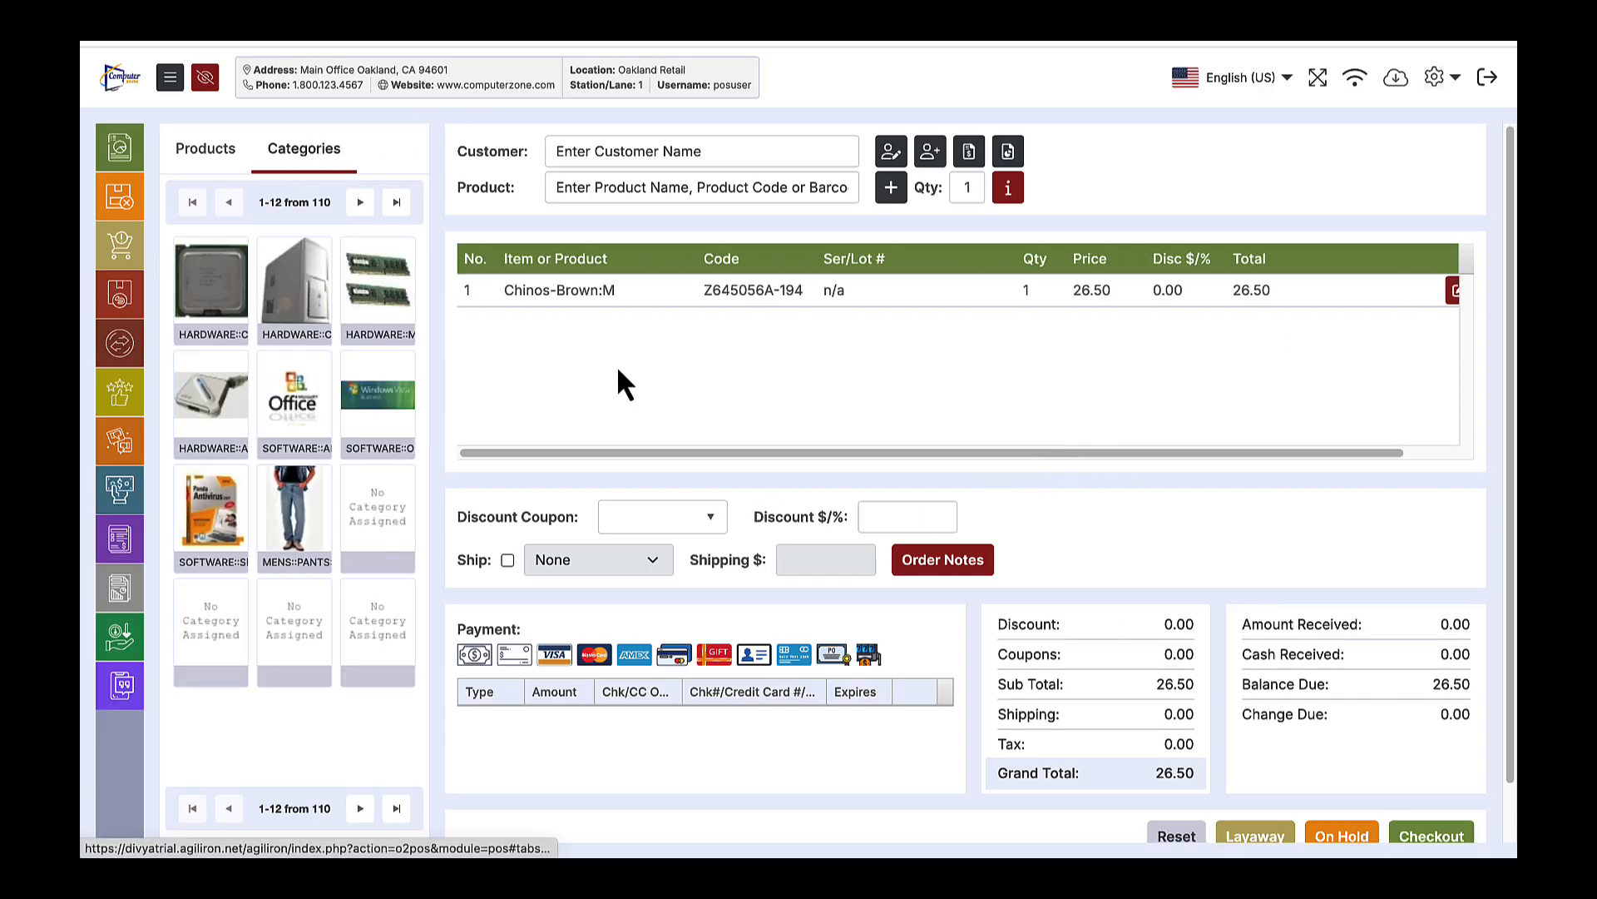
pyautogui.click(293, 503)
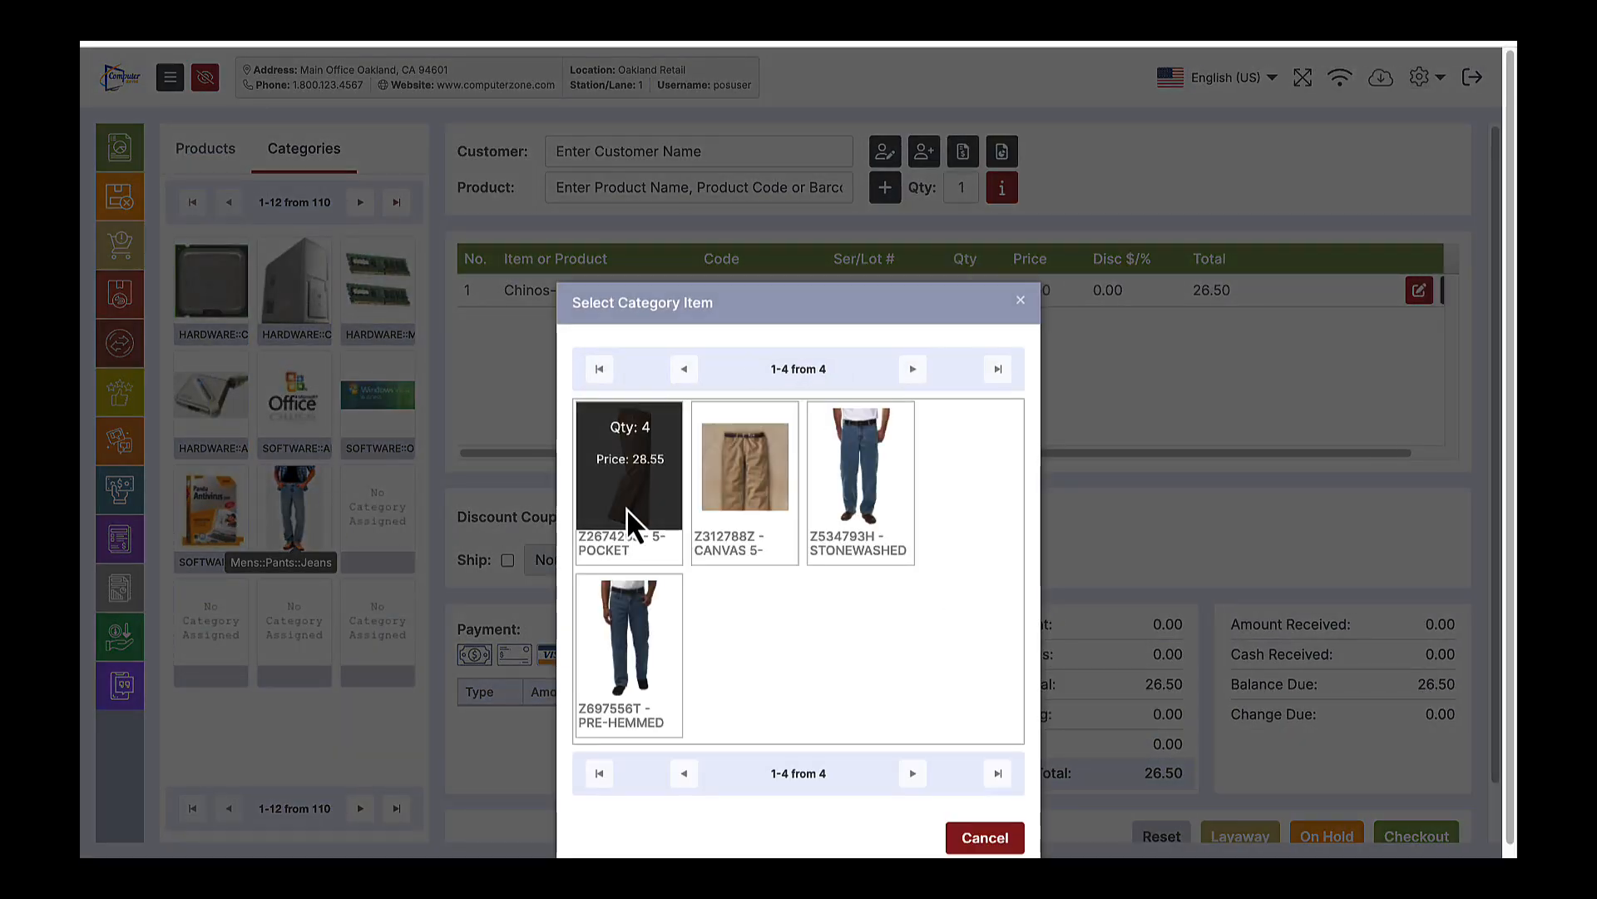
pyautogui.click(626, 508)
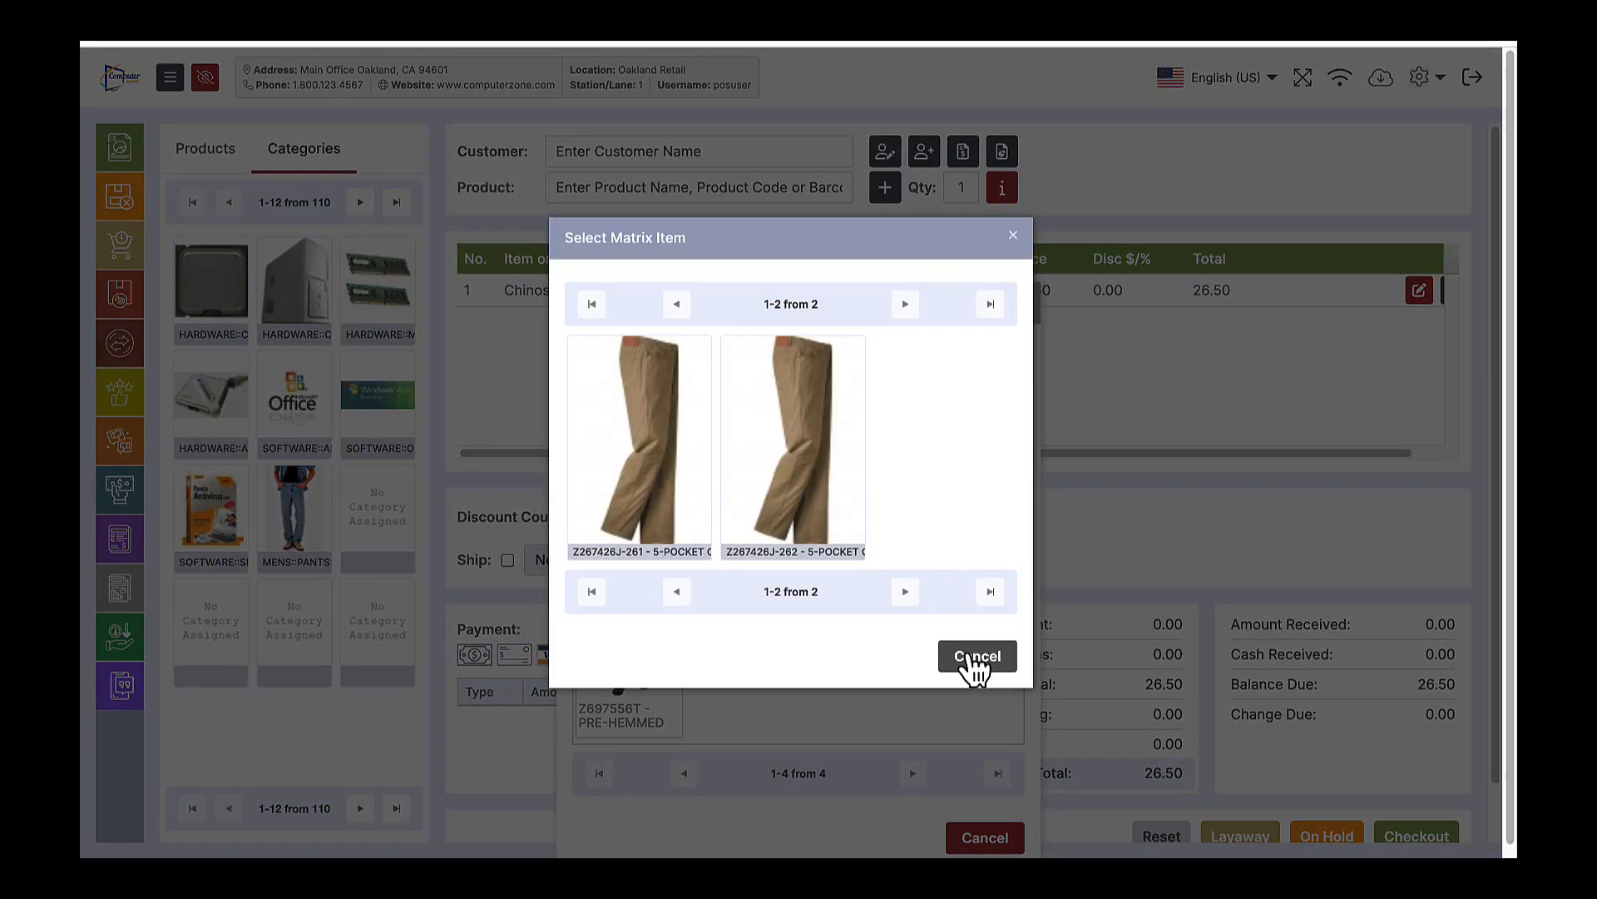
pyautogui.click(602, 447)
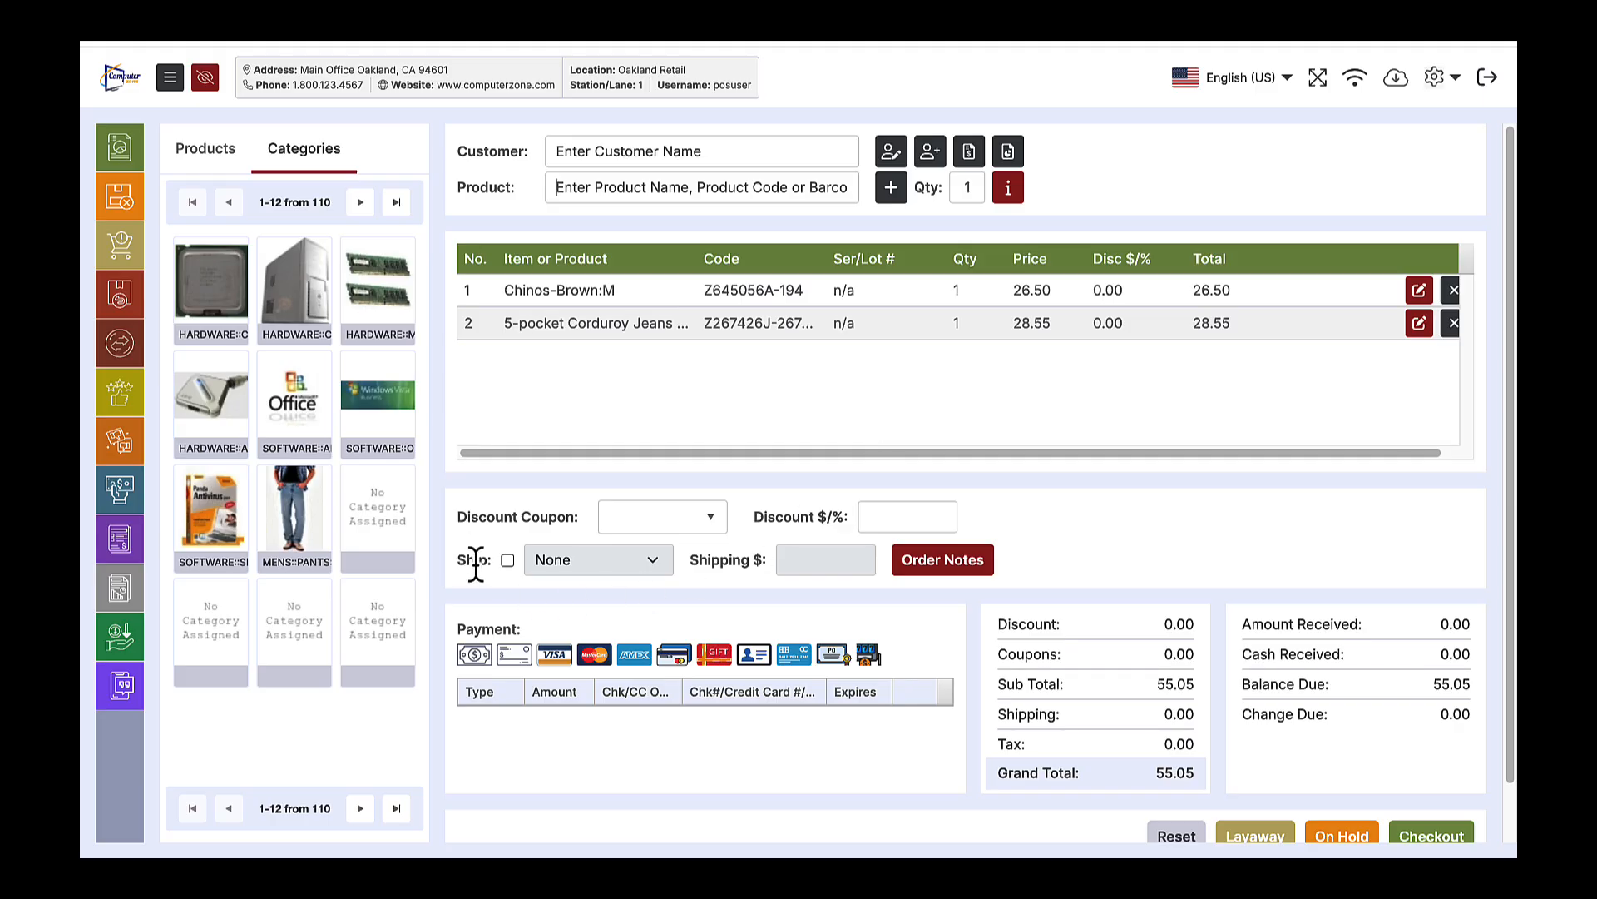
# - Apply the Spring25 discount coupon to the sale and select Doherty Inc. as the customer
pyautogui.click(709, 519)
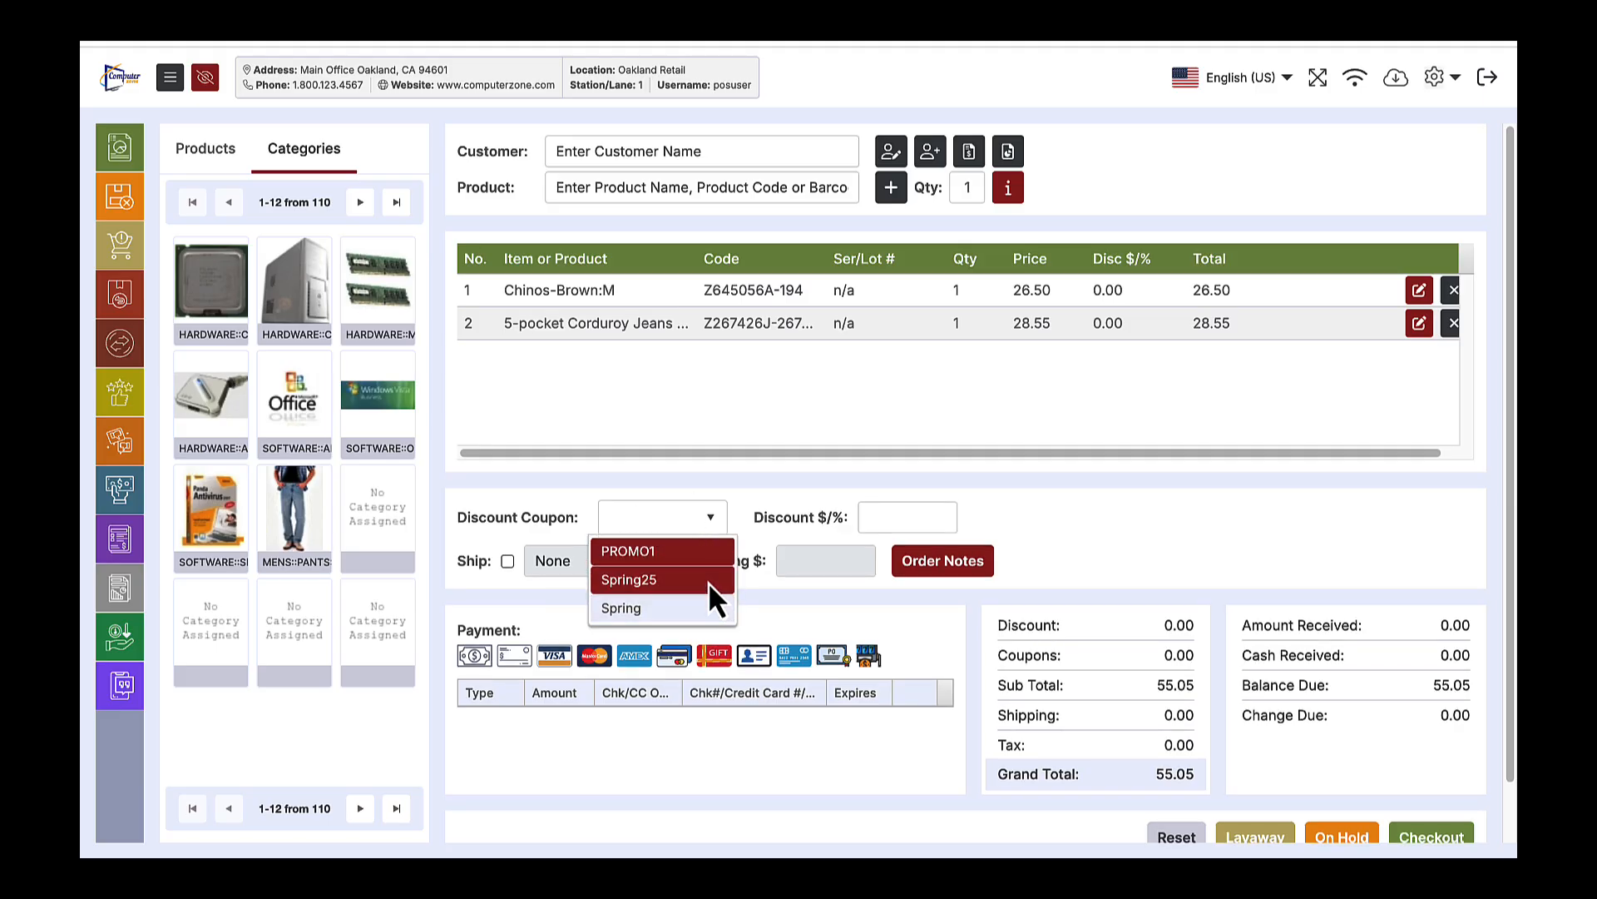
pyautogui.click(709, 582)
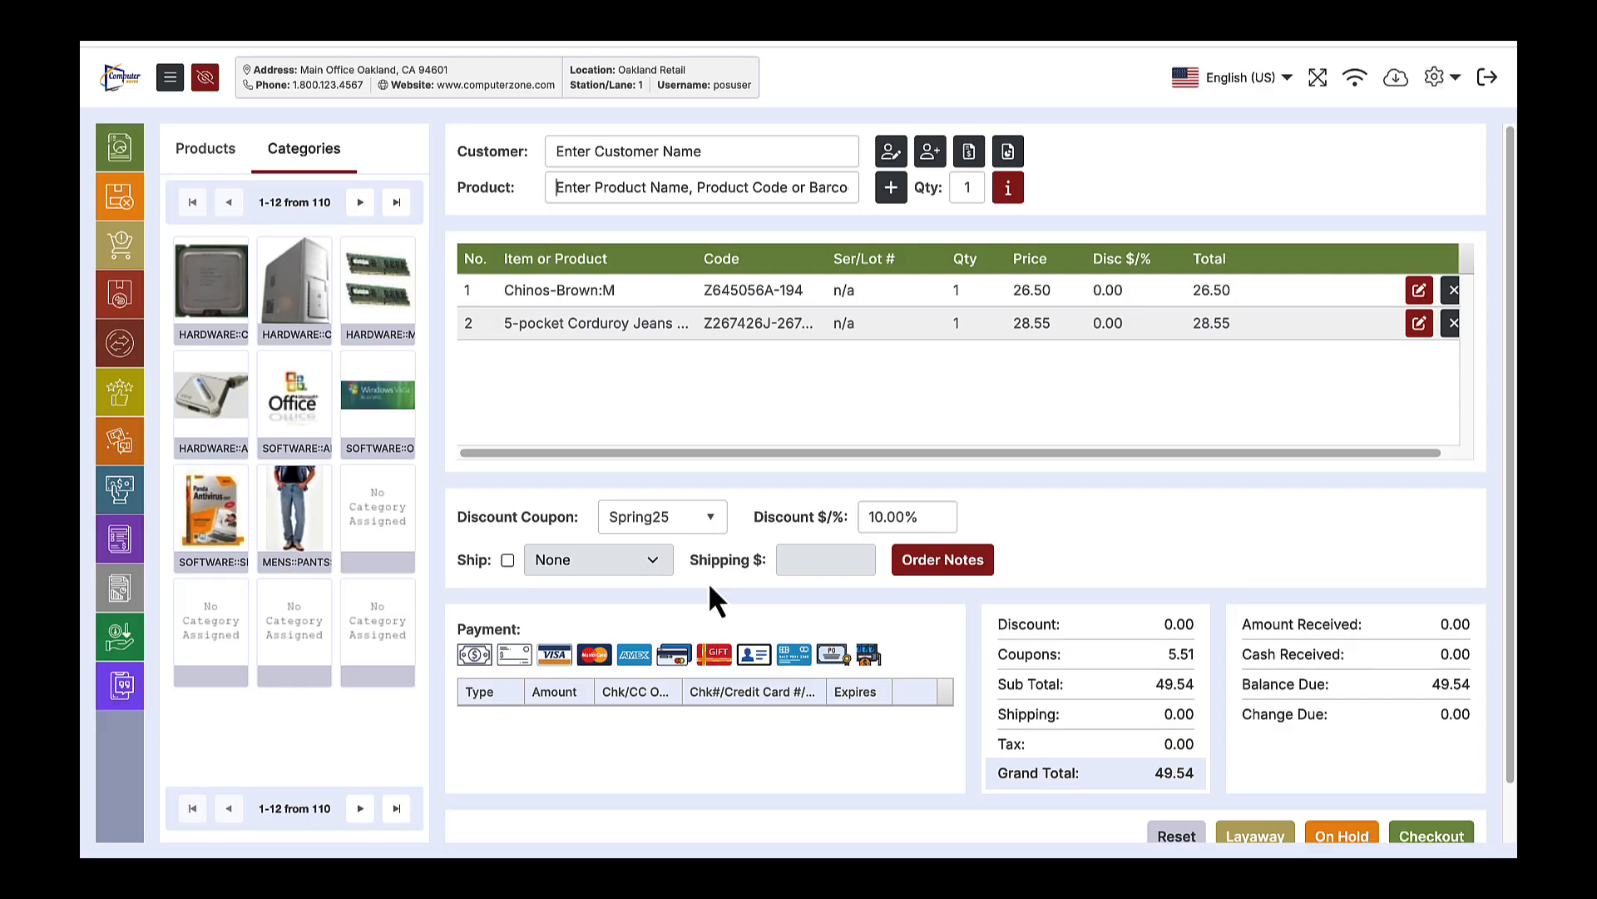
pyautogui.click(646, 149)
pyautogui.write('Dohe')
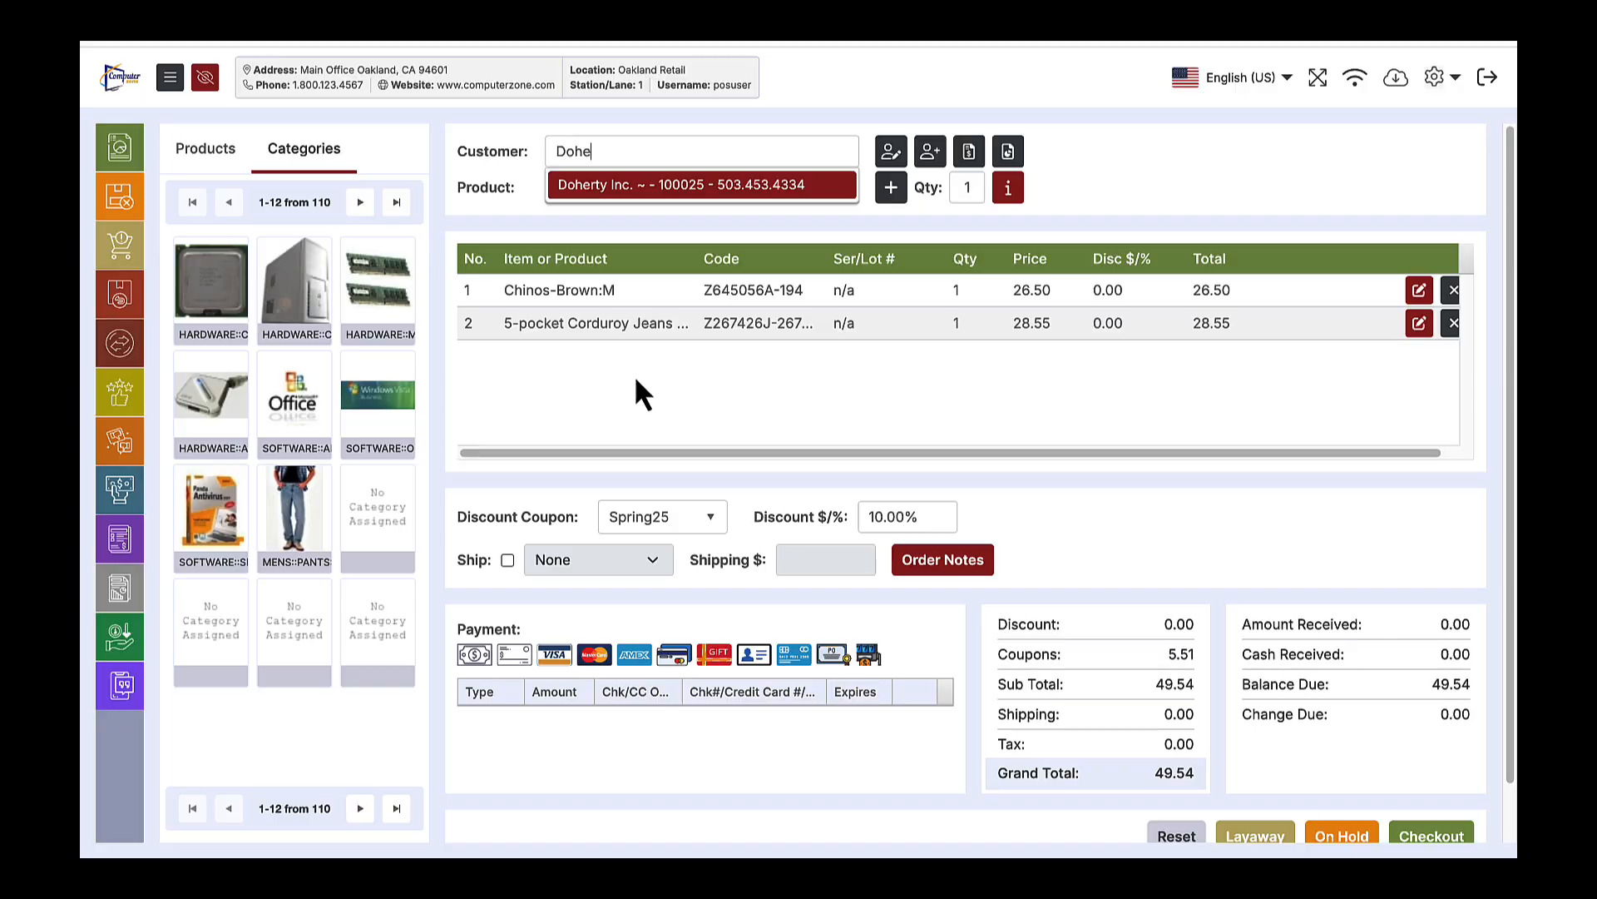
pyautogui.press('Return')
# - Enable shipping for the order with United Parcel Service as carrier and a shipping charge of 10
pyautogui.click(508, 560)
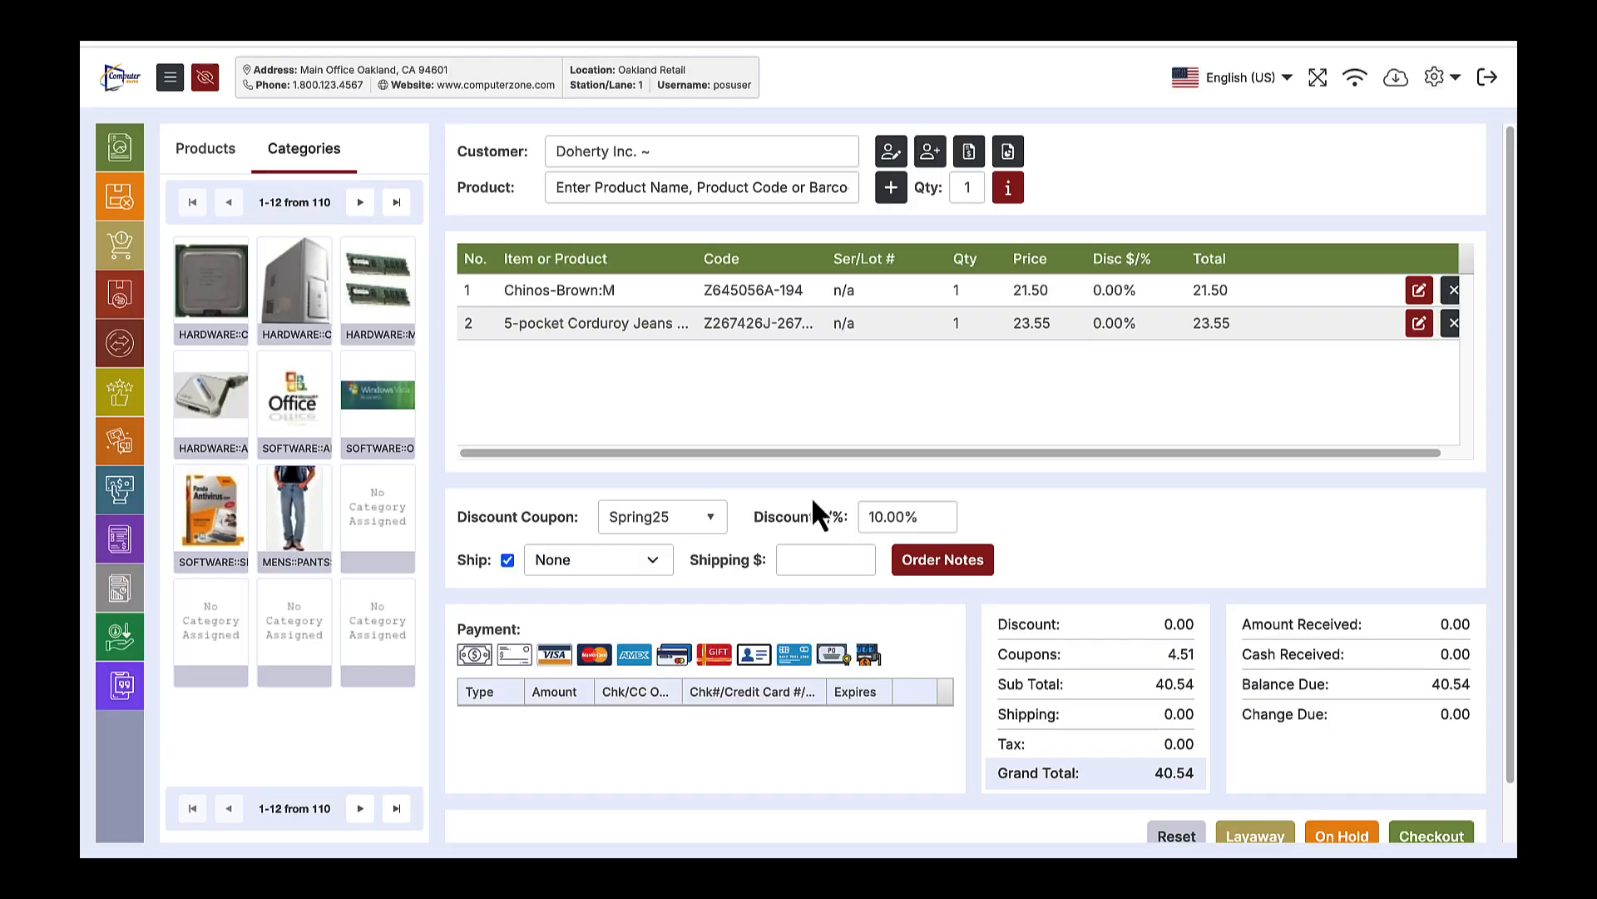
pyautogui.click(639, 567)
pyautogui.click(641, 630)
pyautogui.click(797, 560)
pyautogui.write('10')
pyautogui.click(998, 521)
pyautogui.scroll(-1, 998, 521)
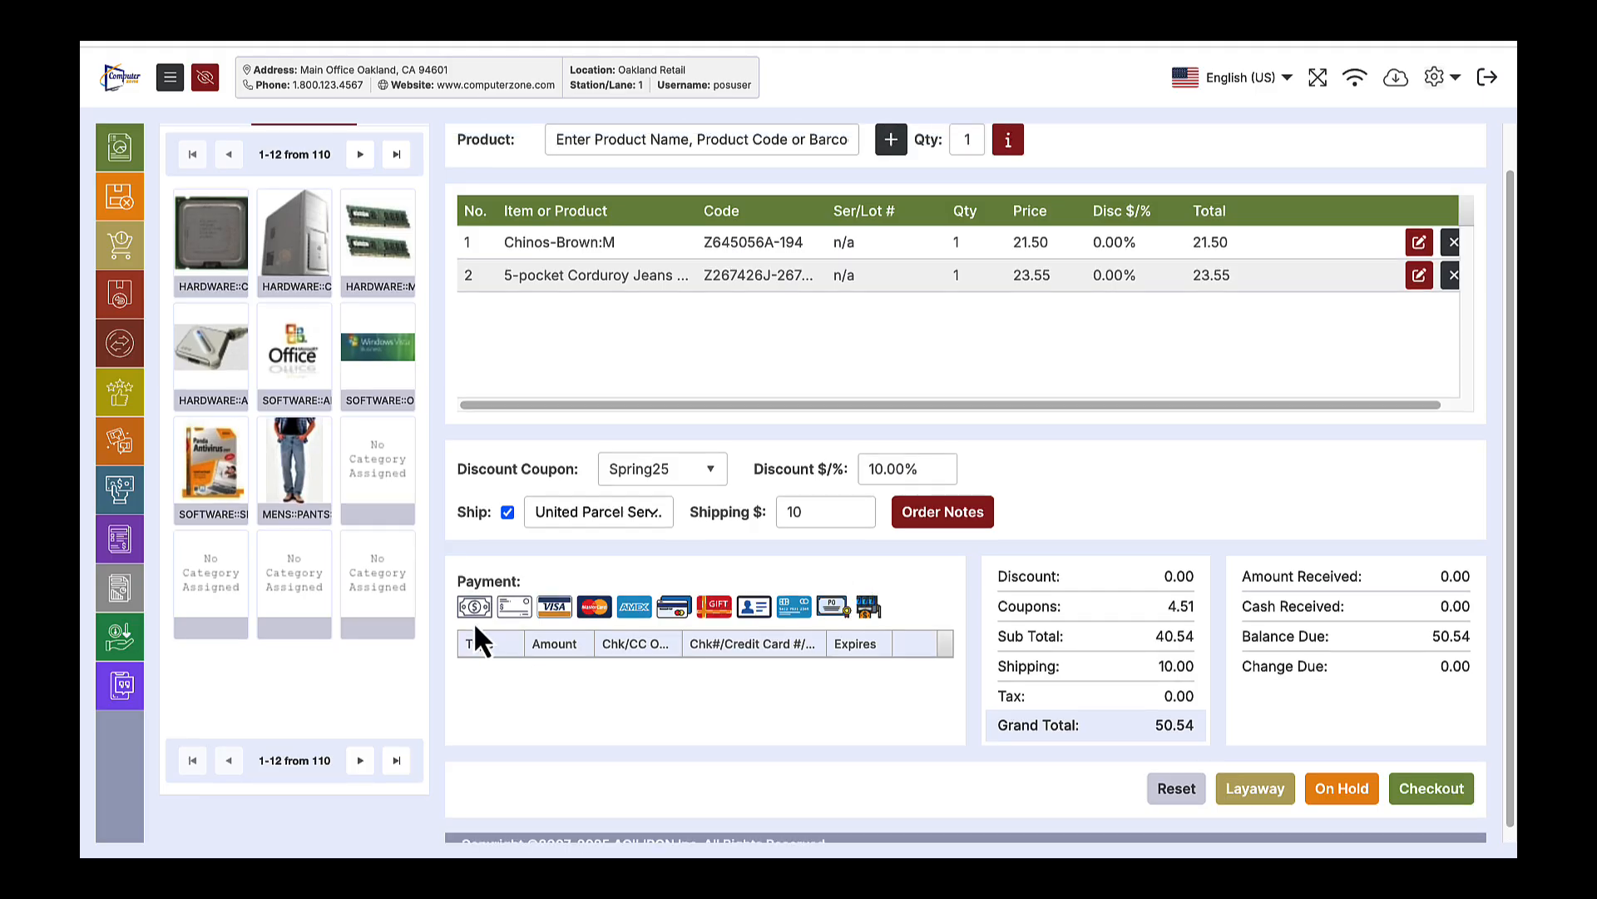
# - Examine the product information of the Chinos-Brown:M line, including stock, pricing and unit cost, and close it
pyautogui.click(588, 245)
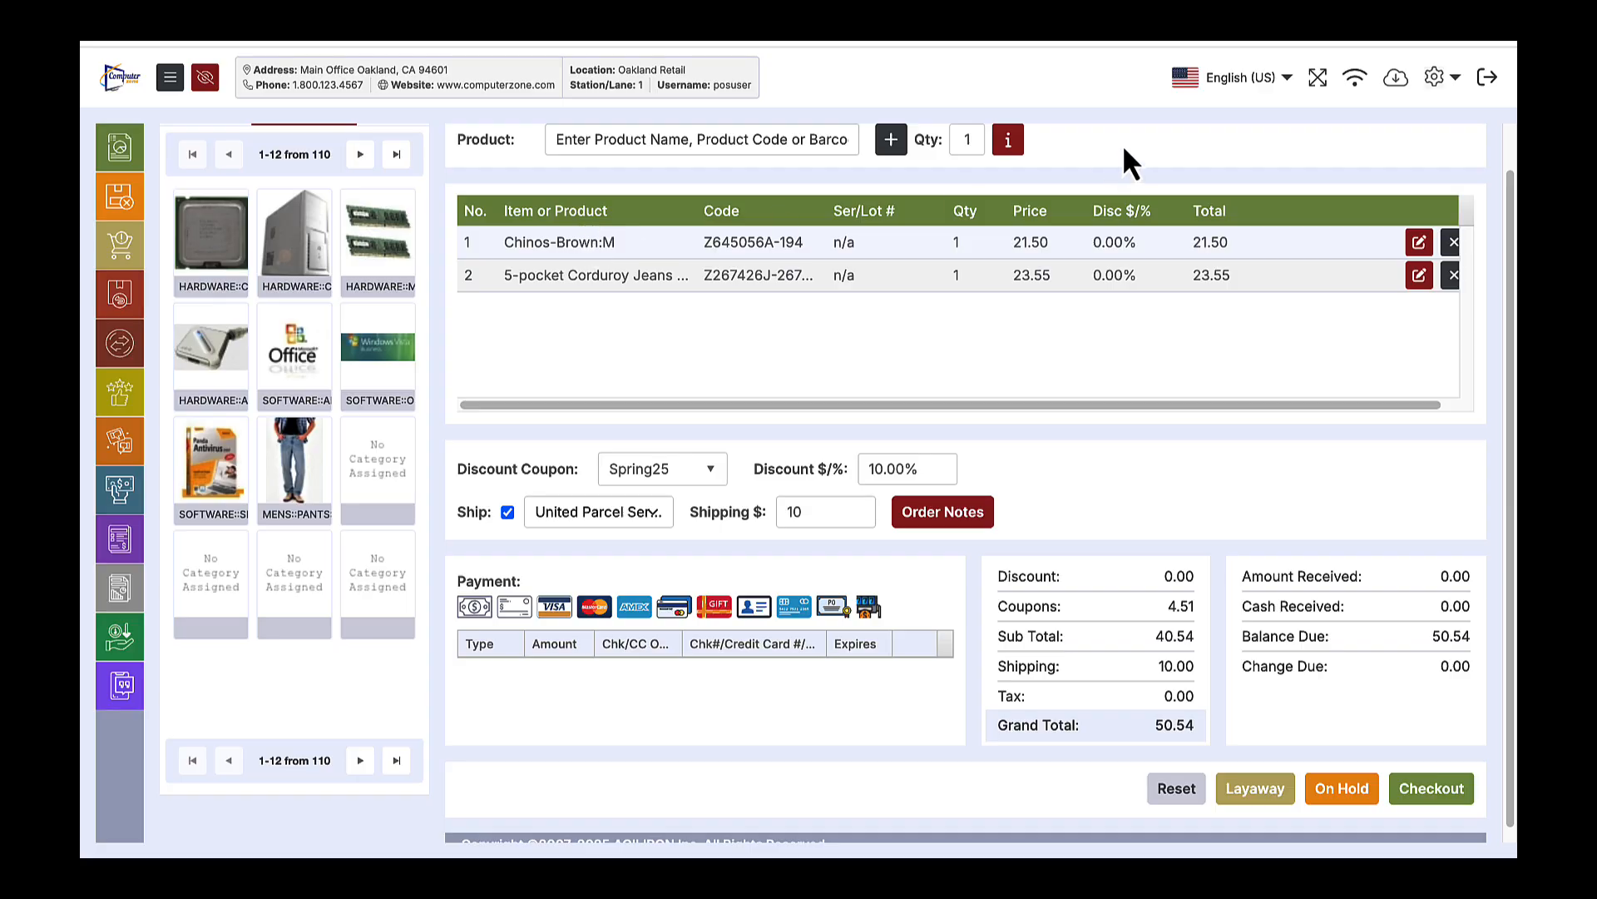
pyautogui.click(1007, 141)
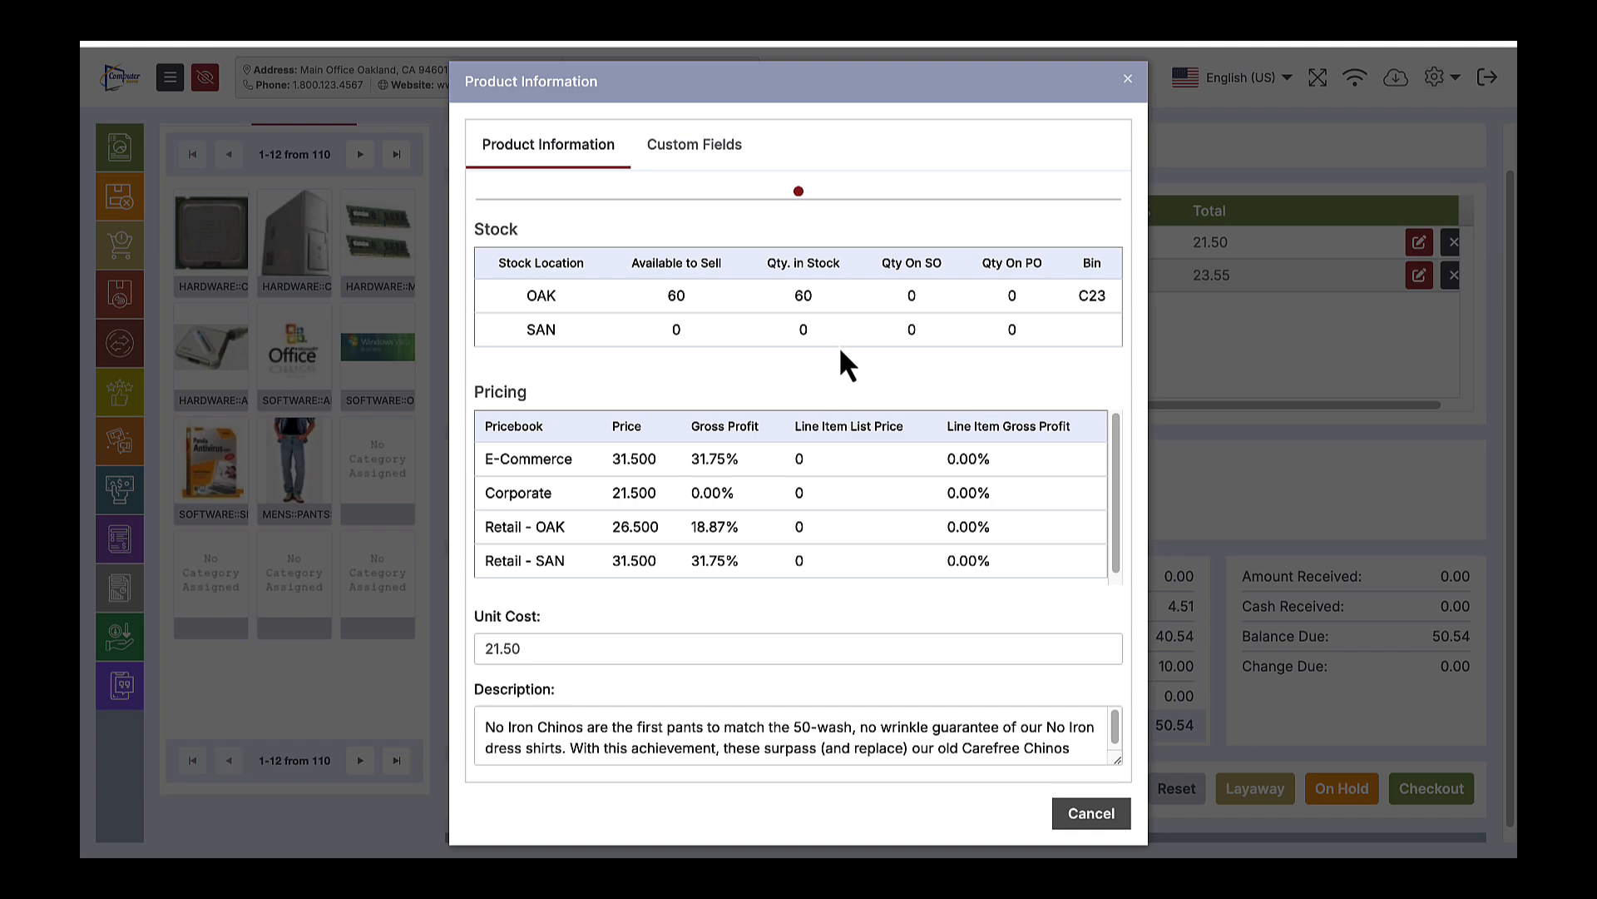
pyautogui.scroll(-1, 915, 516)
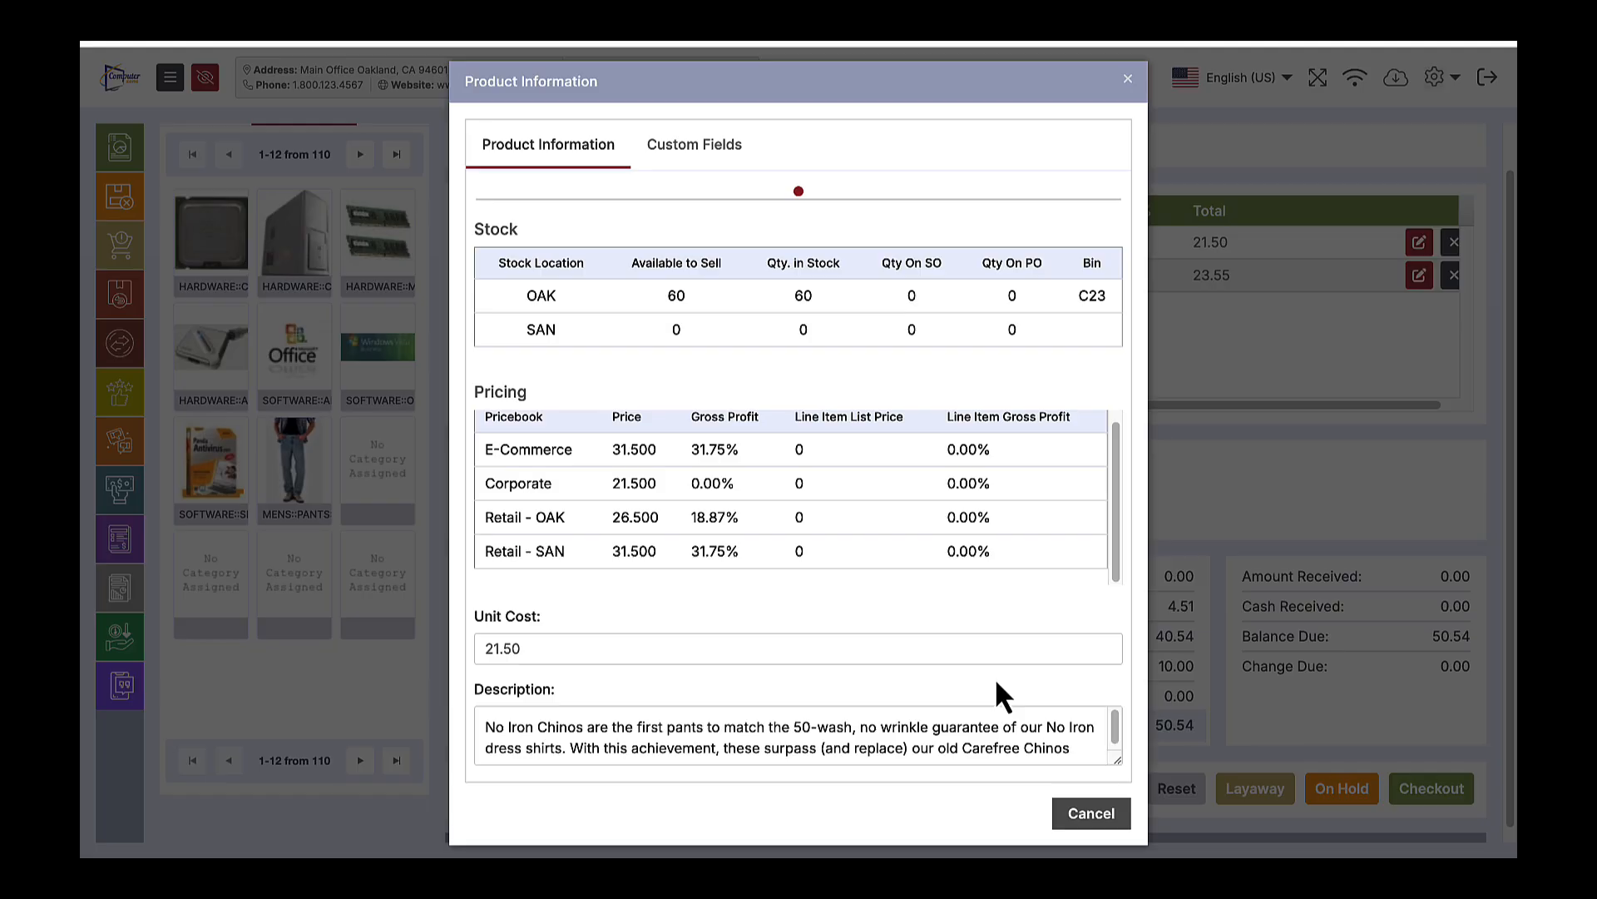
pyautogui.click(1095, 812)
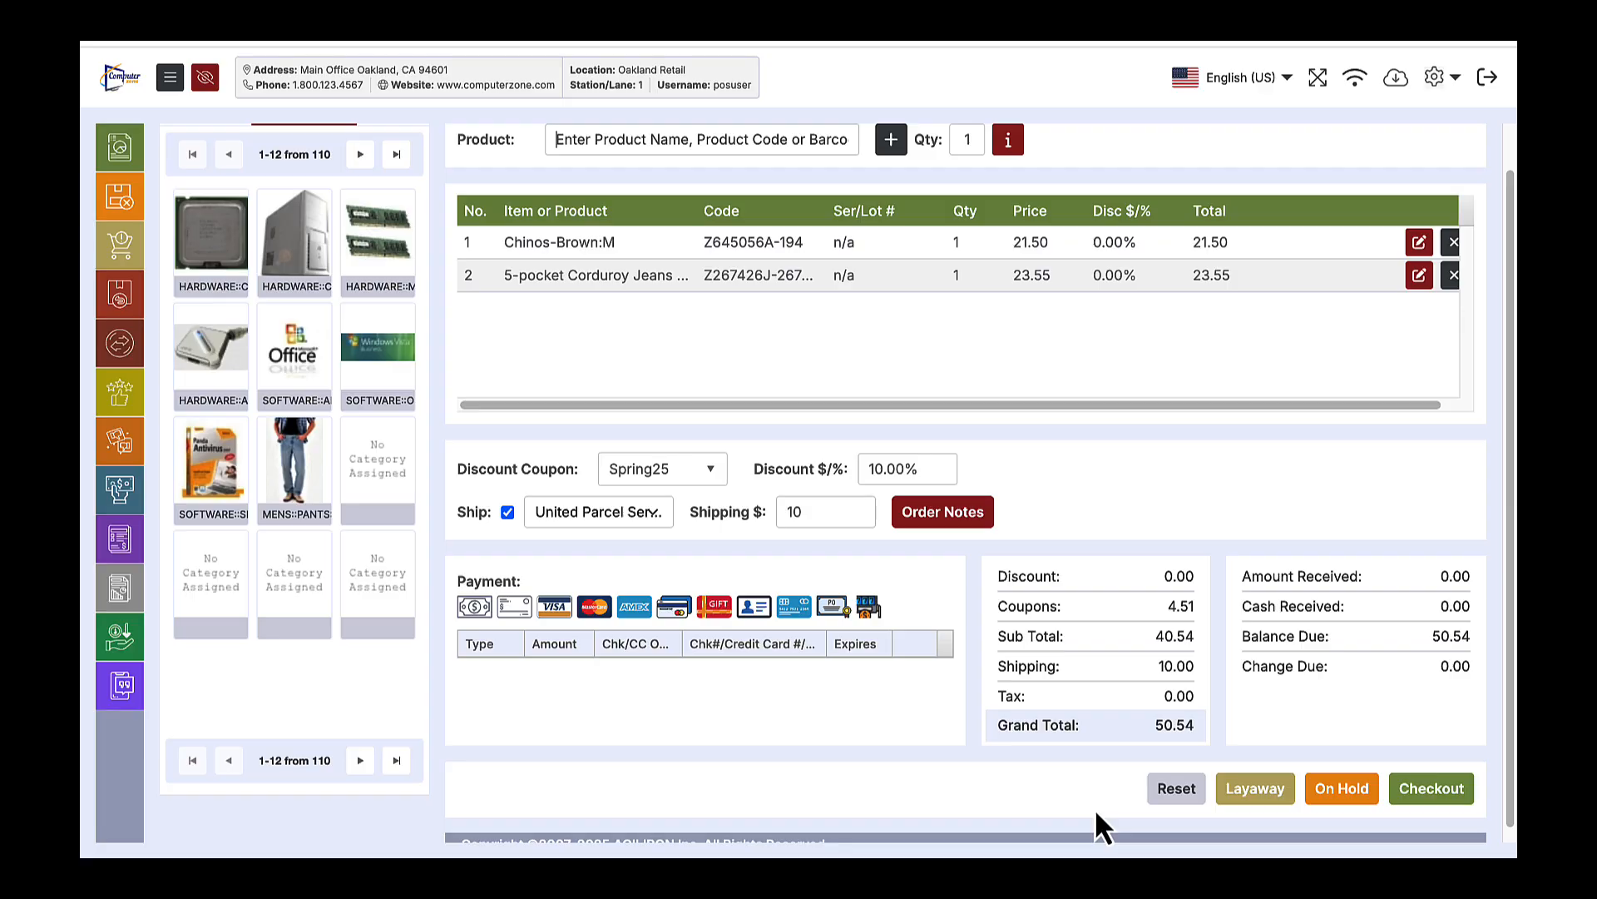
# - View the credit limit, account balance and payment terms of Doherty Inc. and dismiss the information
pyautogui.scroll(1, 1007, 420)
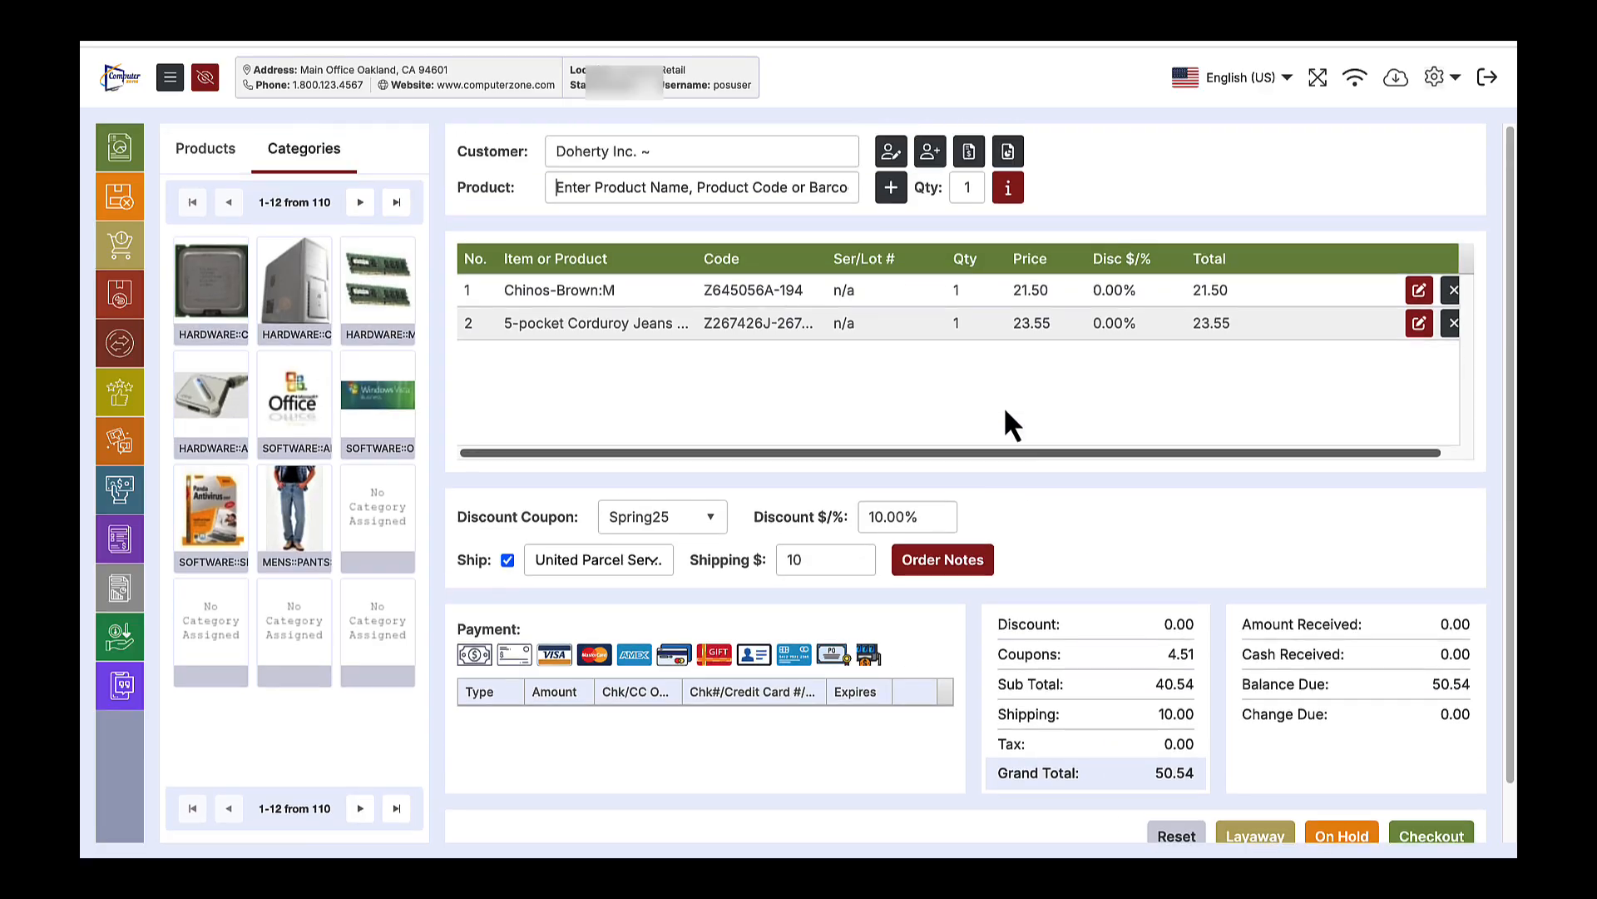
pyautogui.click(970, 156)
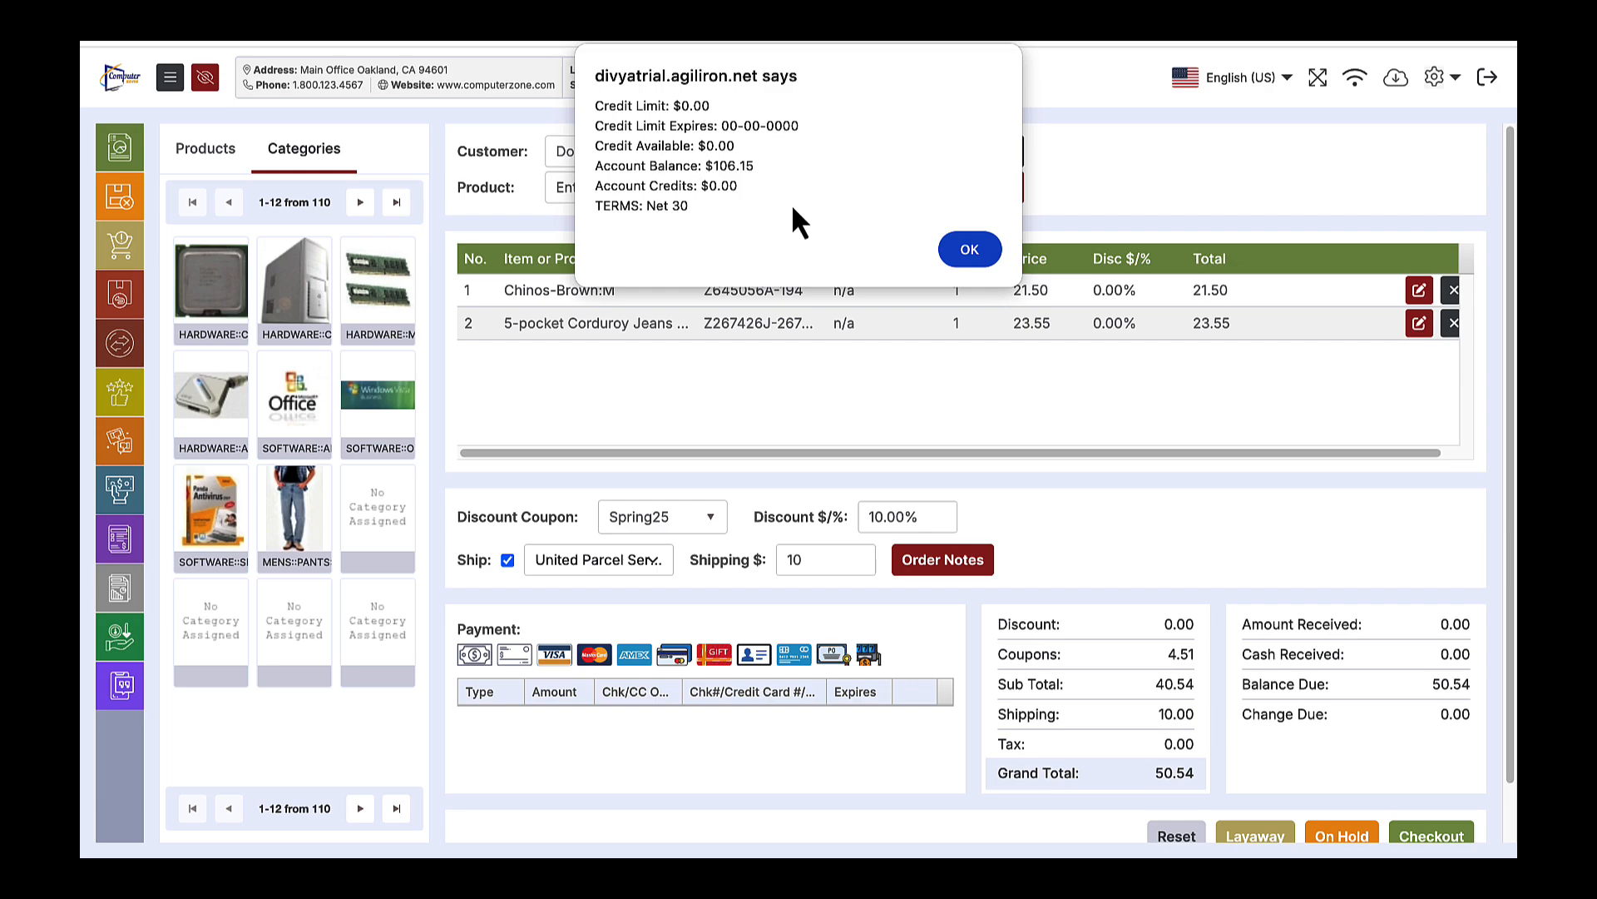
pyautogui.click(970, 249)
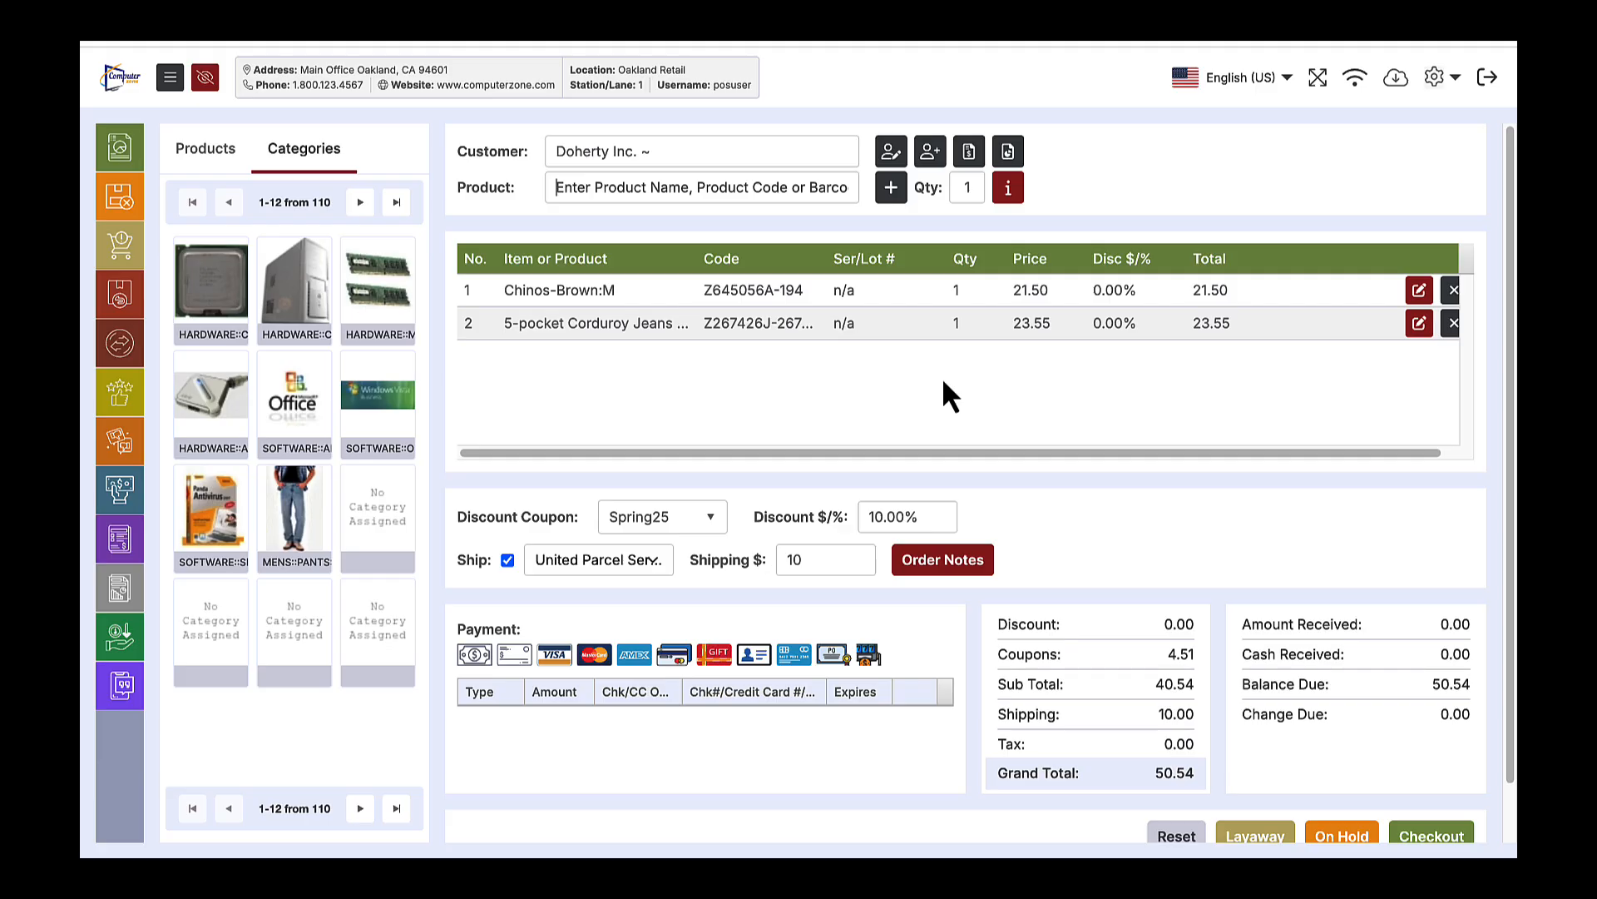
# - Examine the blank new-customer form and Doherty Inc.'s customer information, cancelling both without changes
pyautogui.click(930, 157)
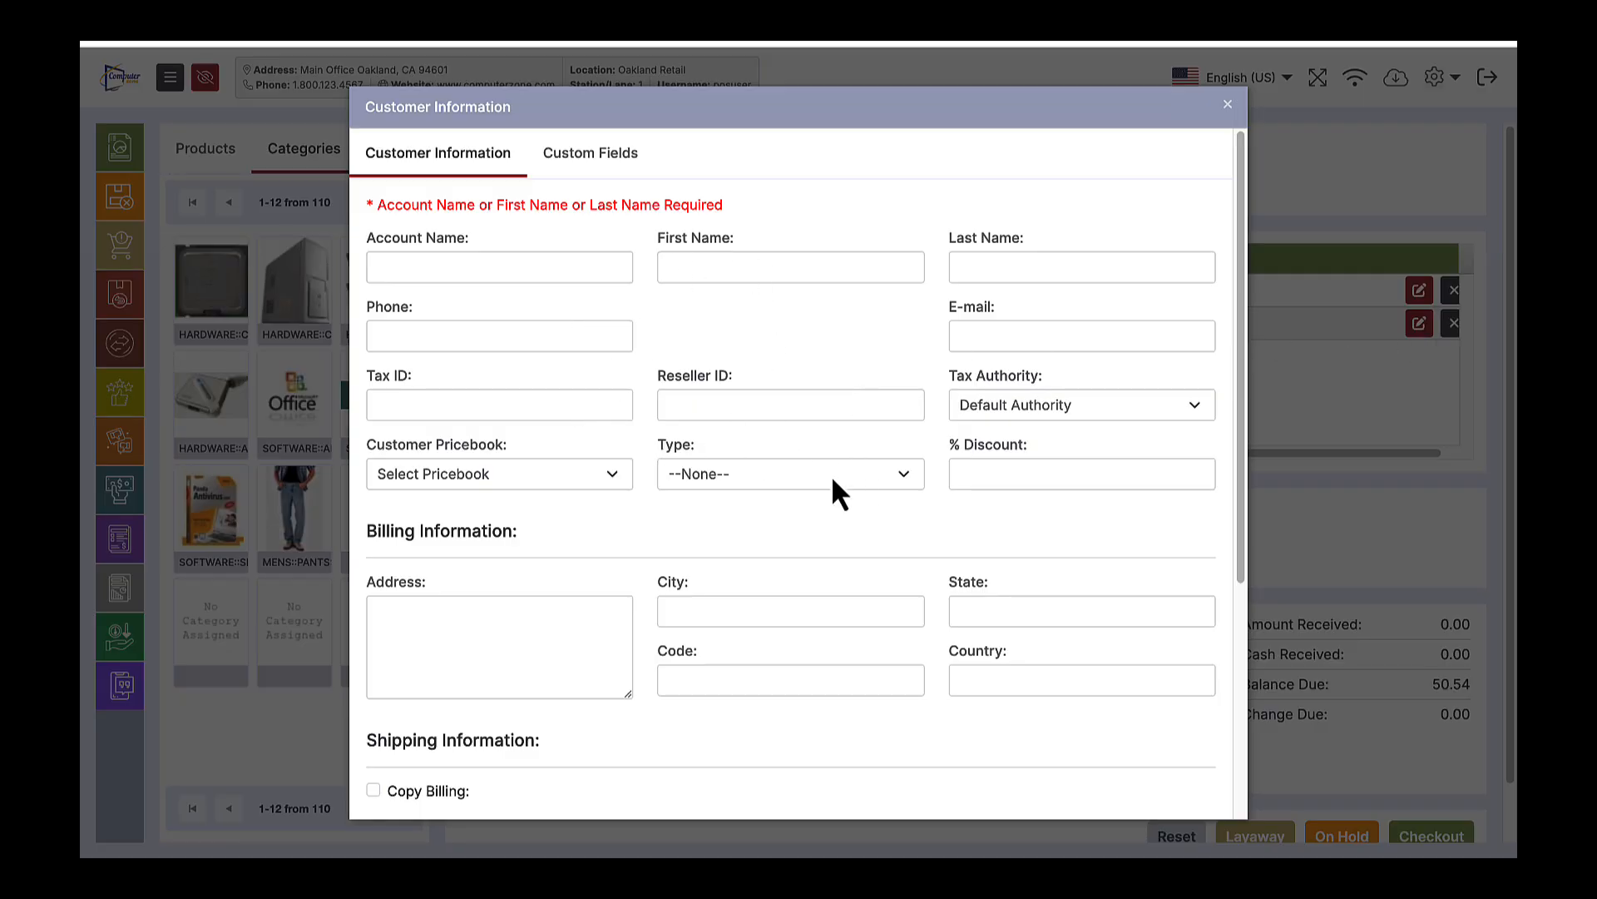
pyautogui.scroll(-4, 903, 531)
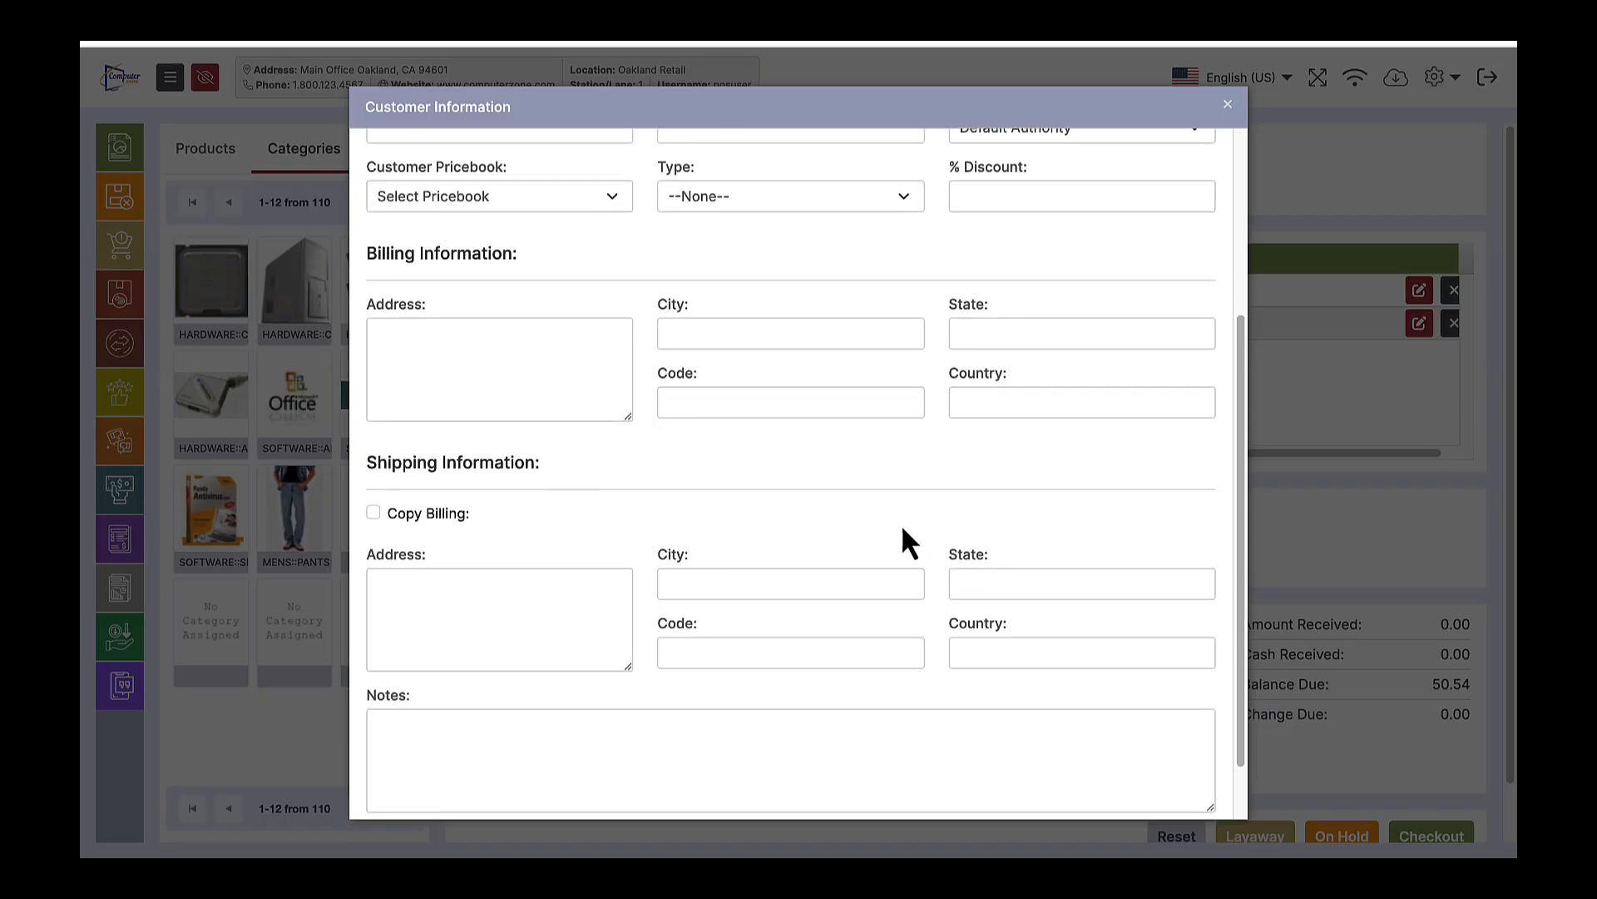
pyautogui.click(1119, 788)
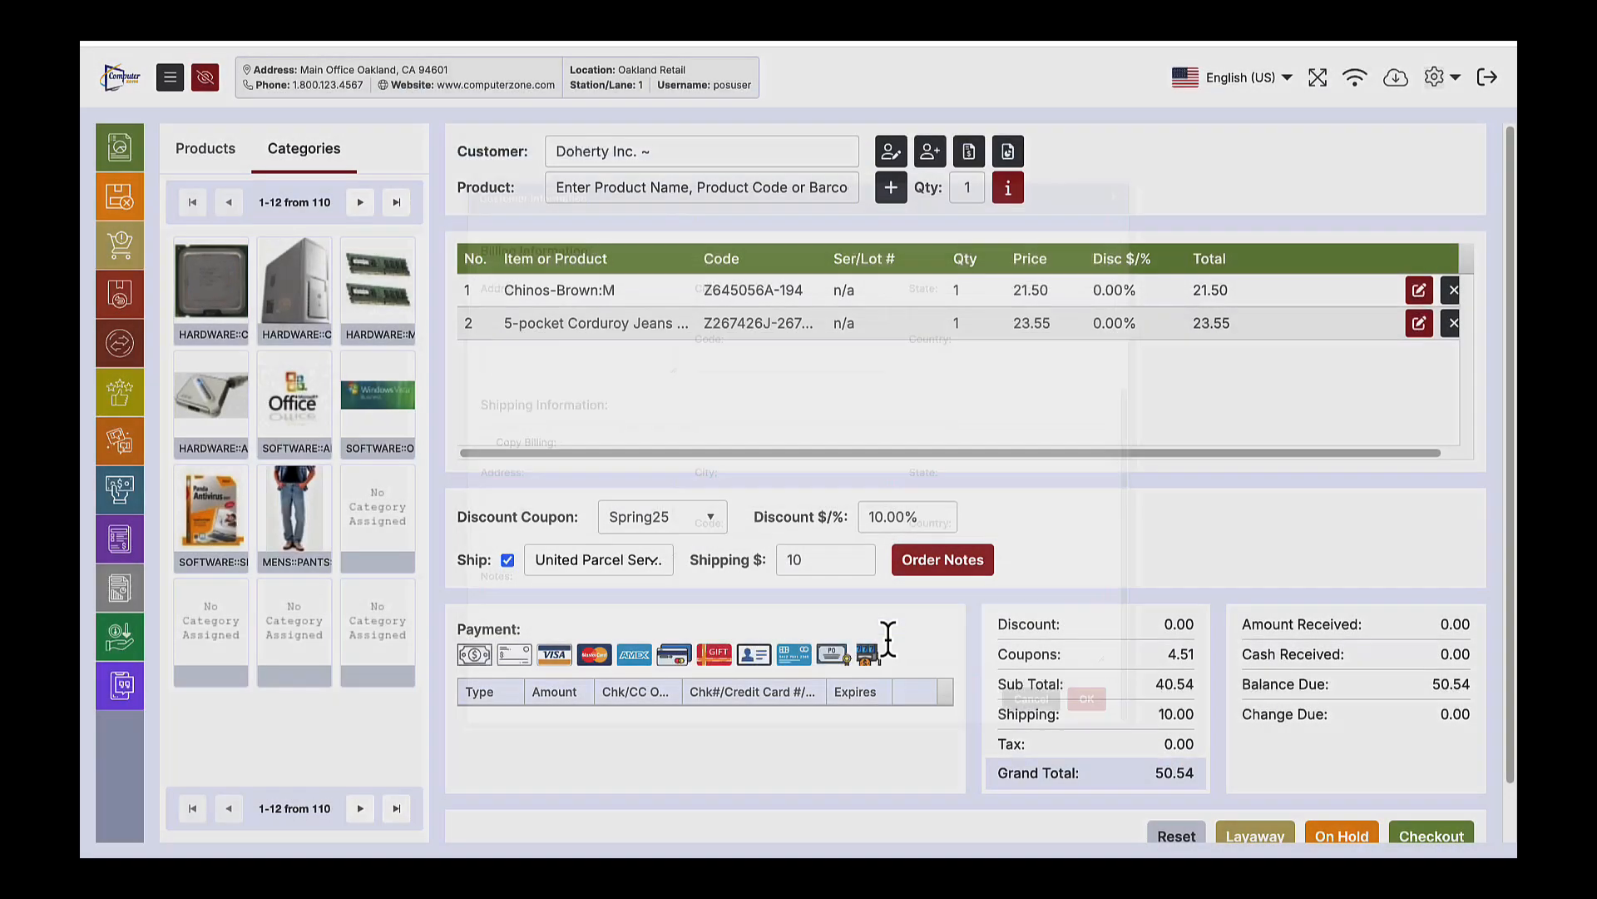
pyautogui.click(895, 153)
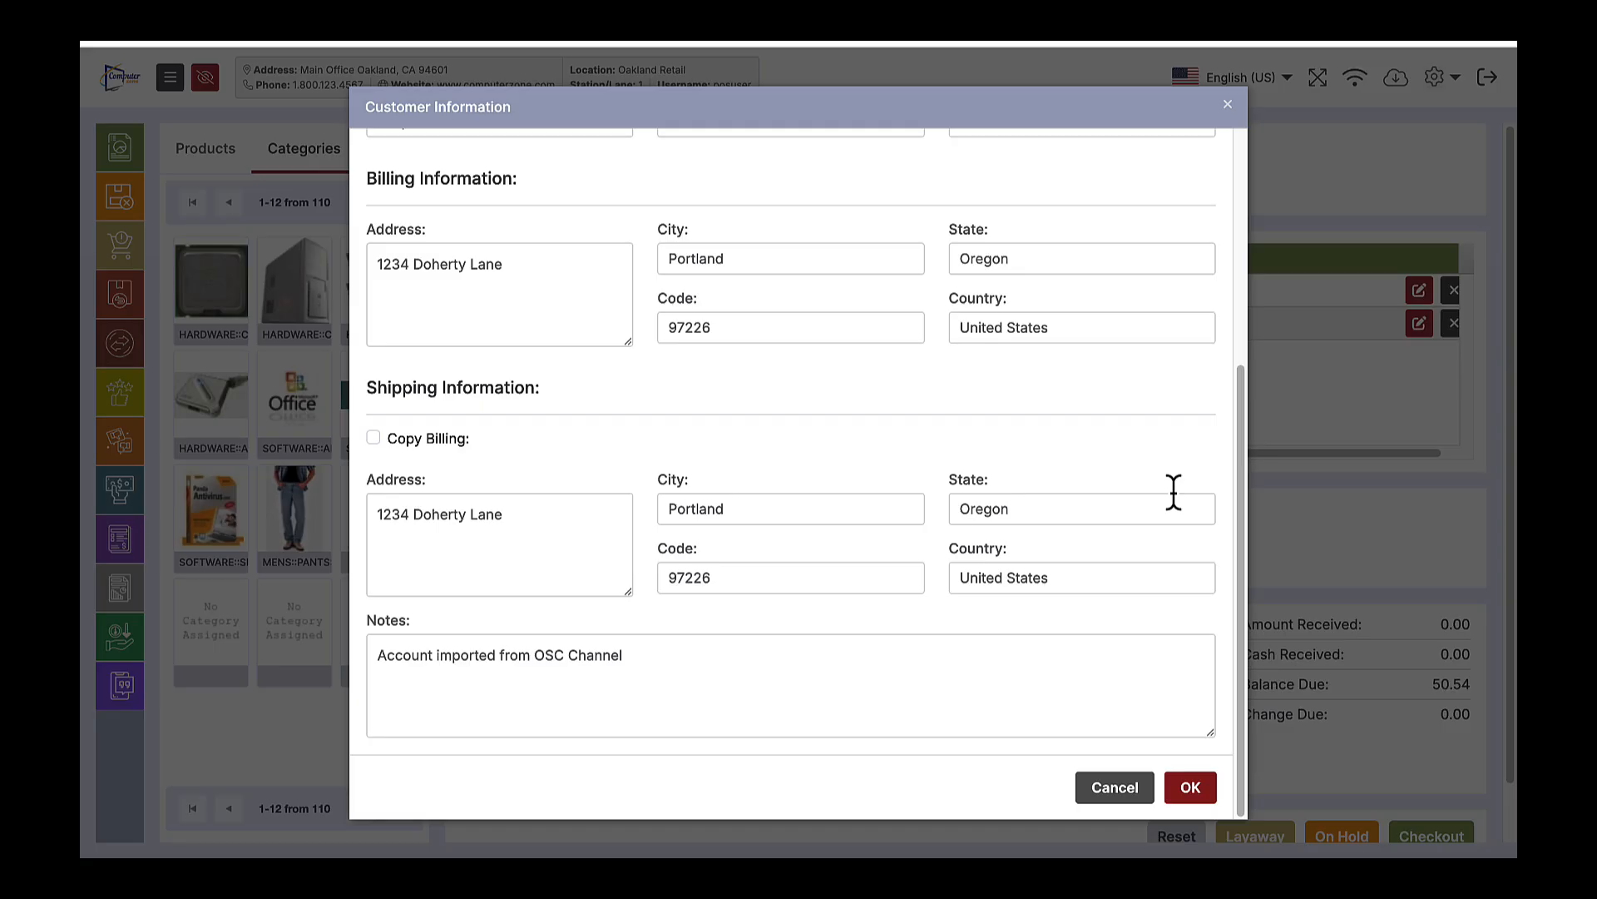
pyautogui.click(1105, 789)
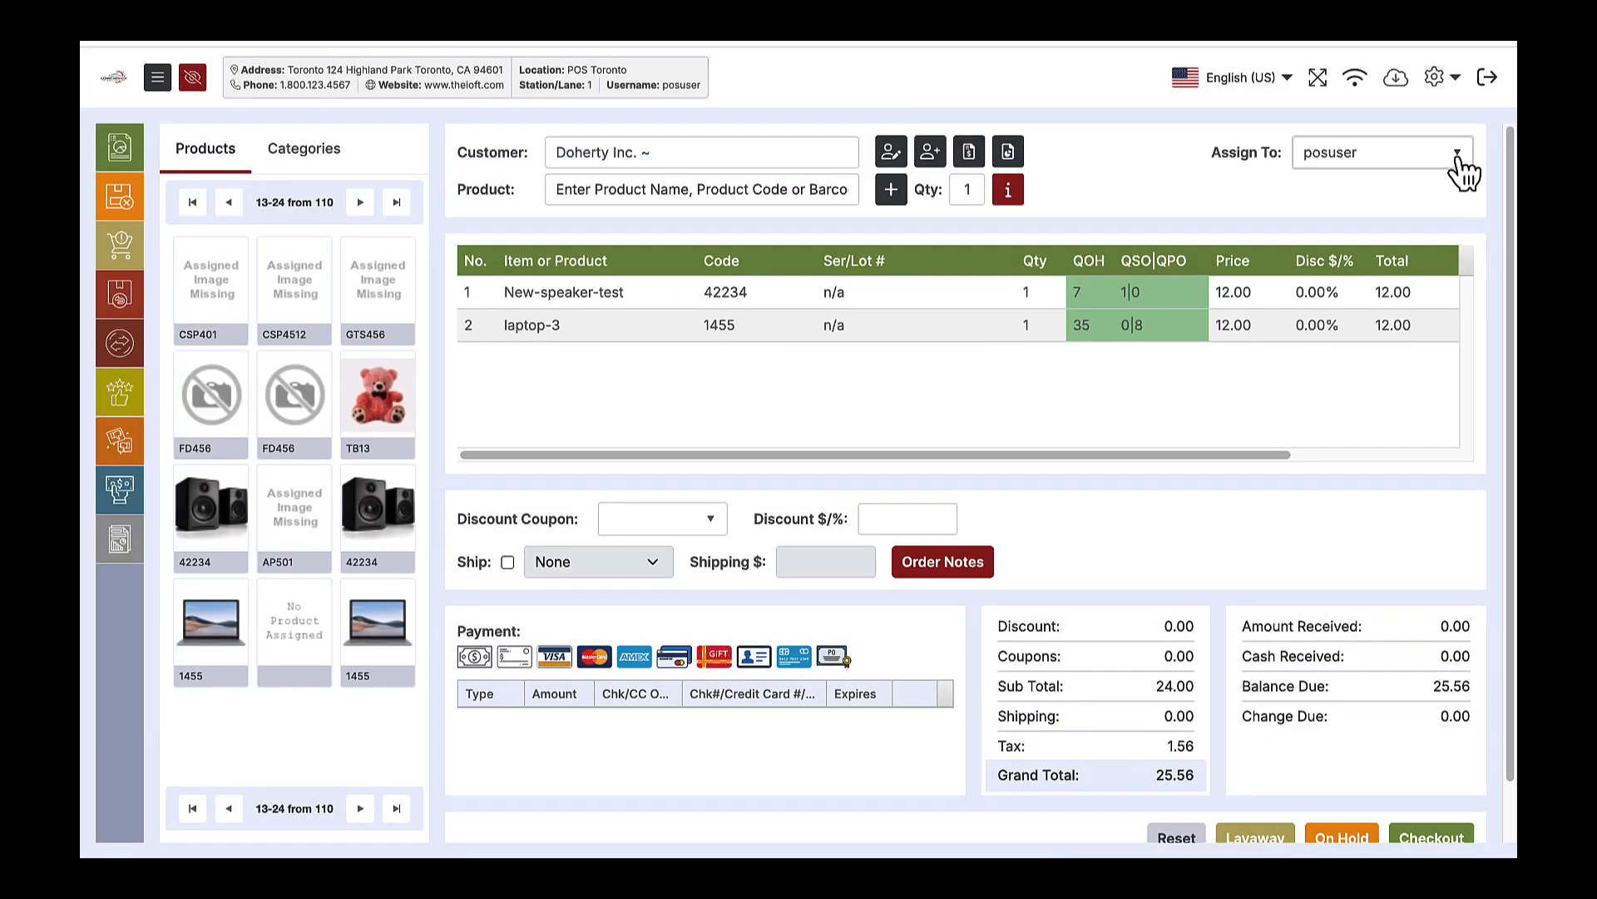
# - Assign the order to the sales user listed directly after posuser
pyautogui.click(1457, 162)
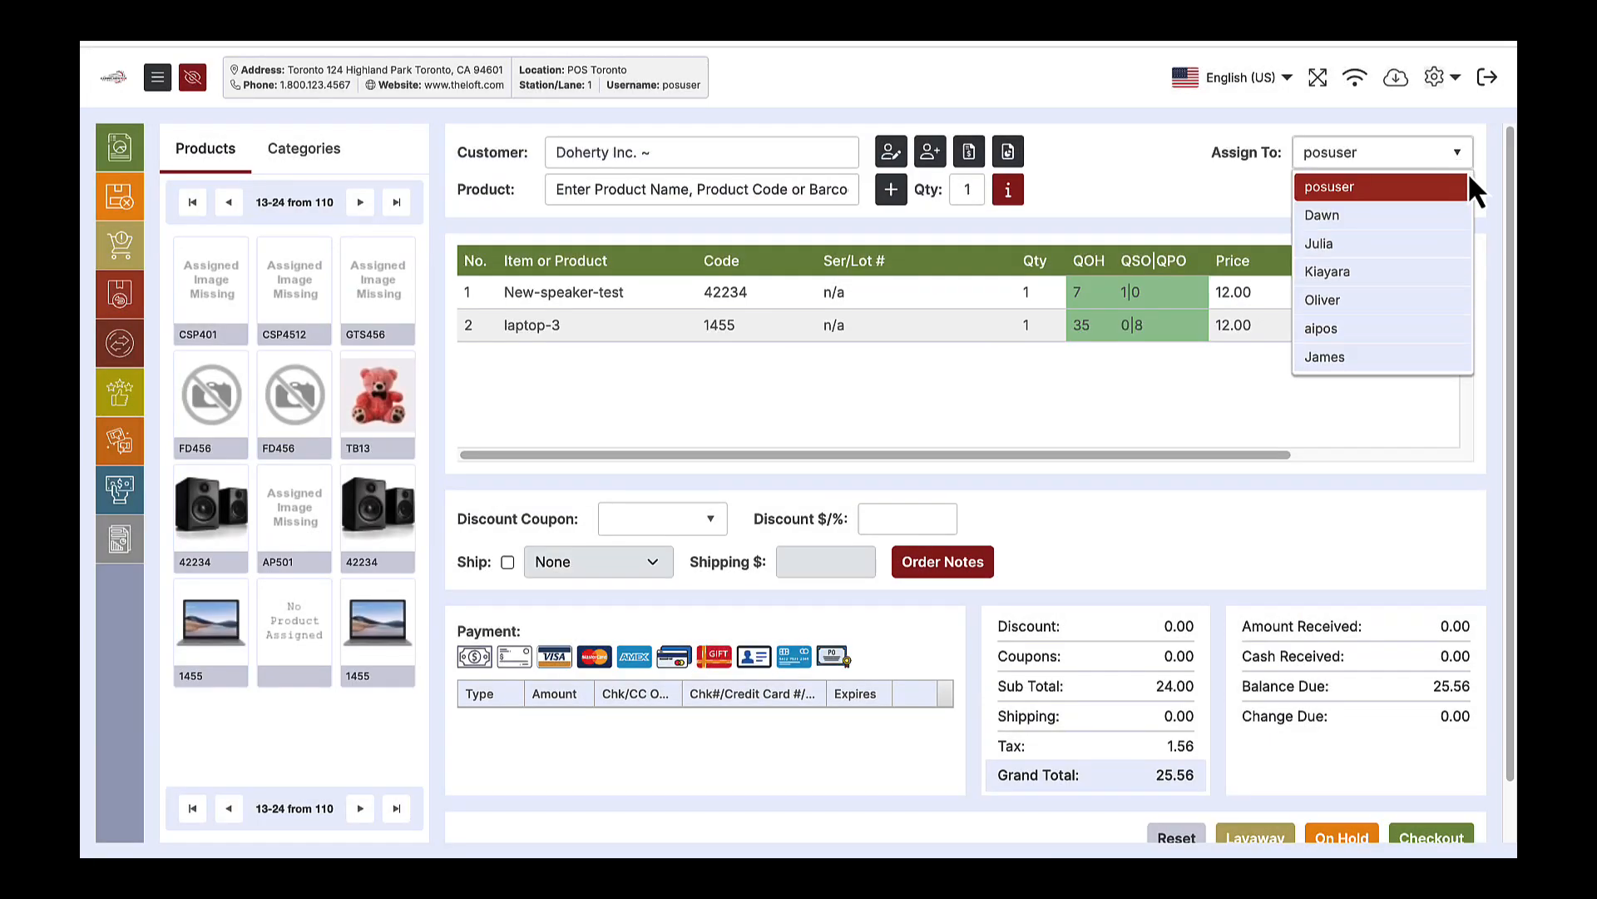
pyautogui.click(1426, 218)
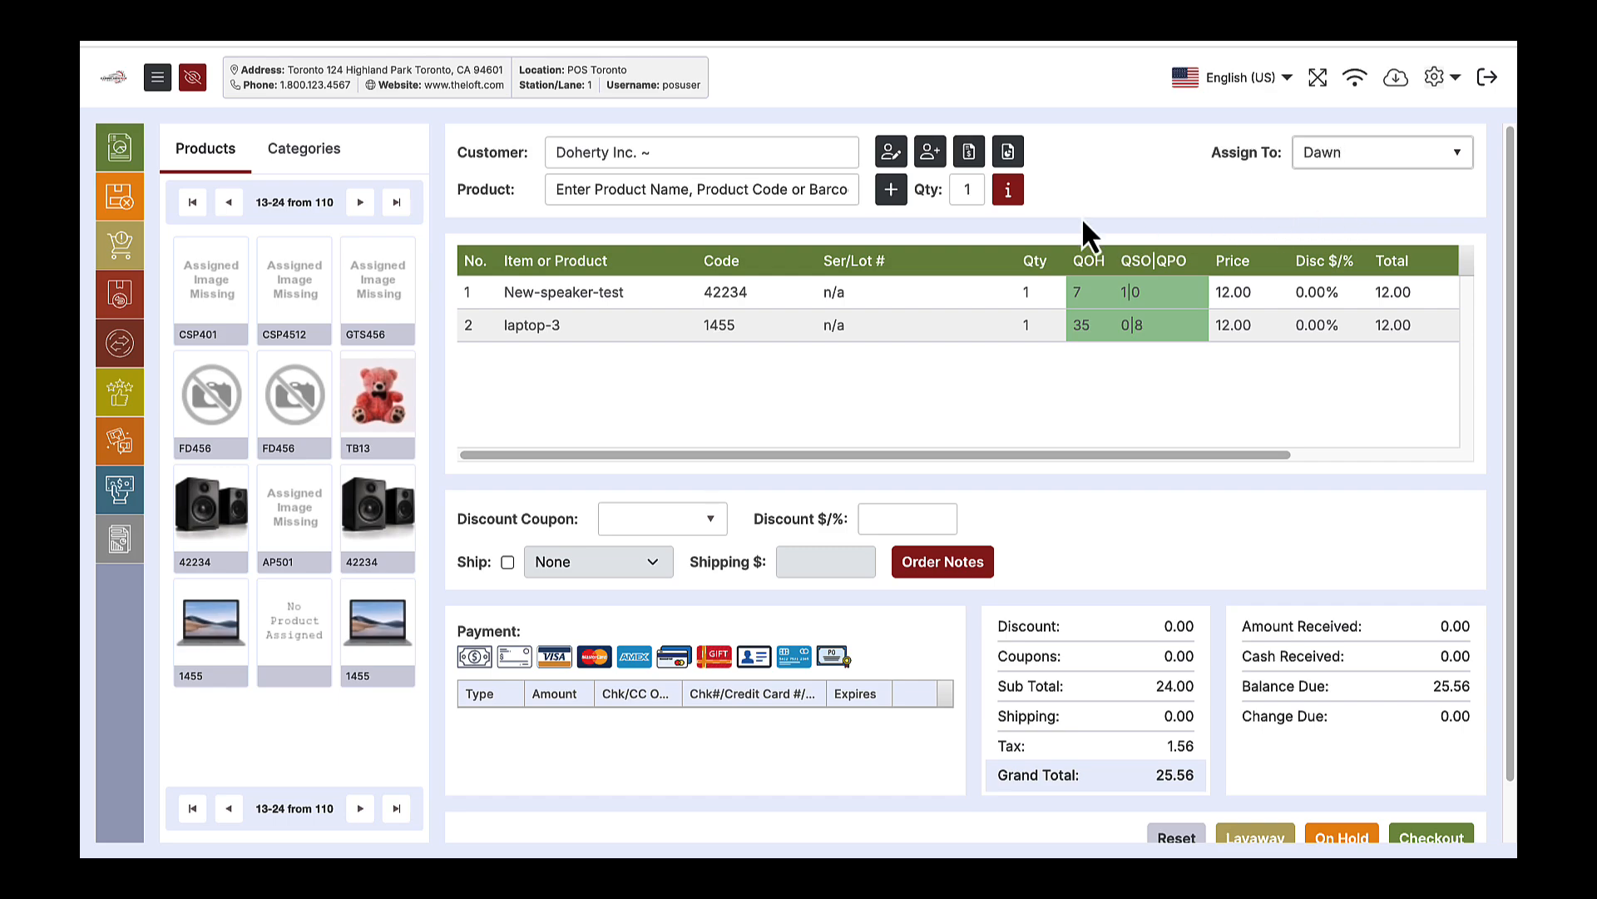
# - Add the Altec Speakers (Acc-alt-spkr) to the order with a quantity of 3
pyautogui.click(967, 192)
pyautogui.write('1')
pyautogui.press('BackSpace')
pyautogui.write('3')
pyautogui.click(699, 188)
pyautogui.write('al')
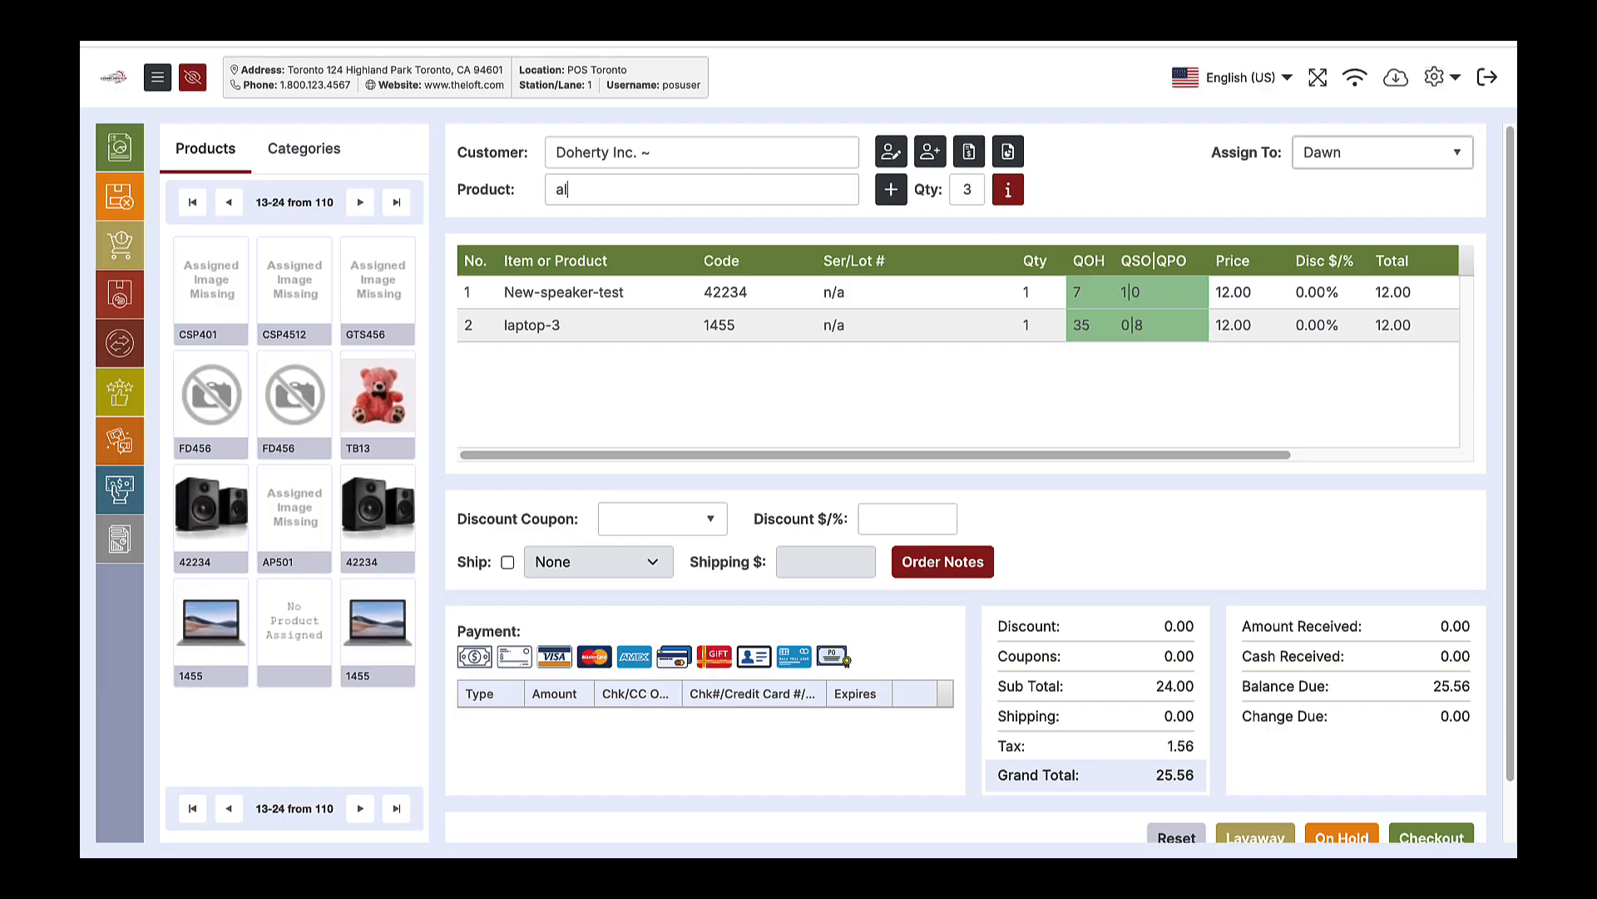
pyautogui.write('te')
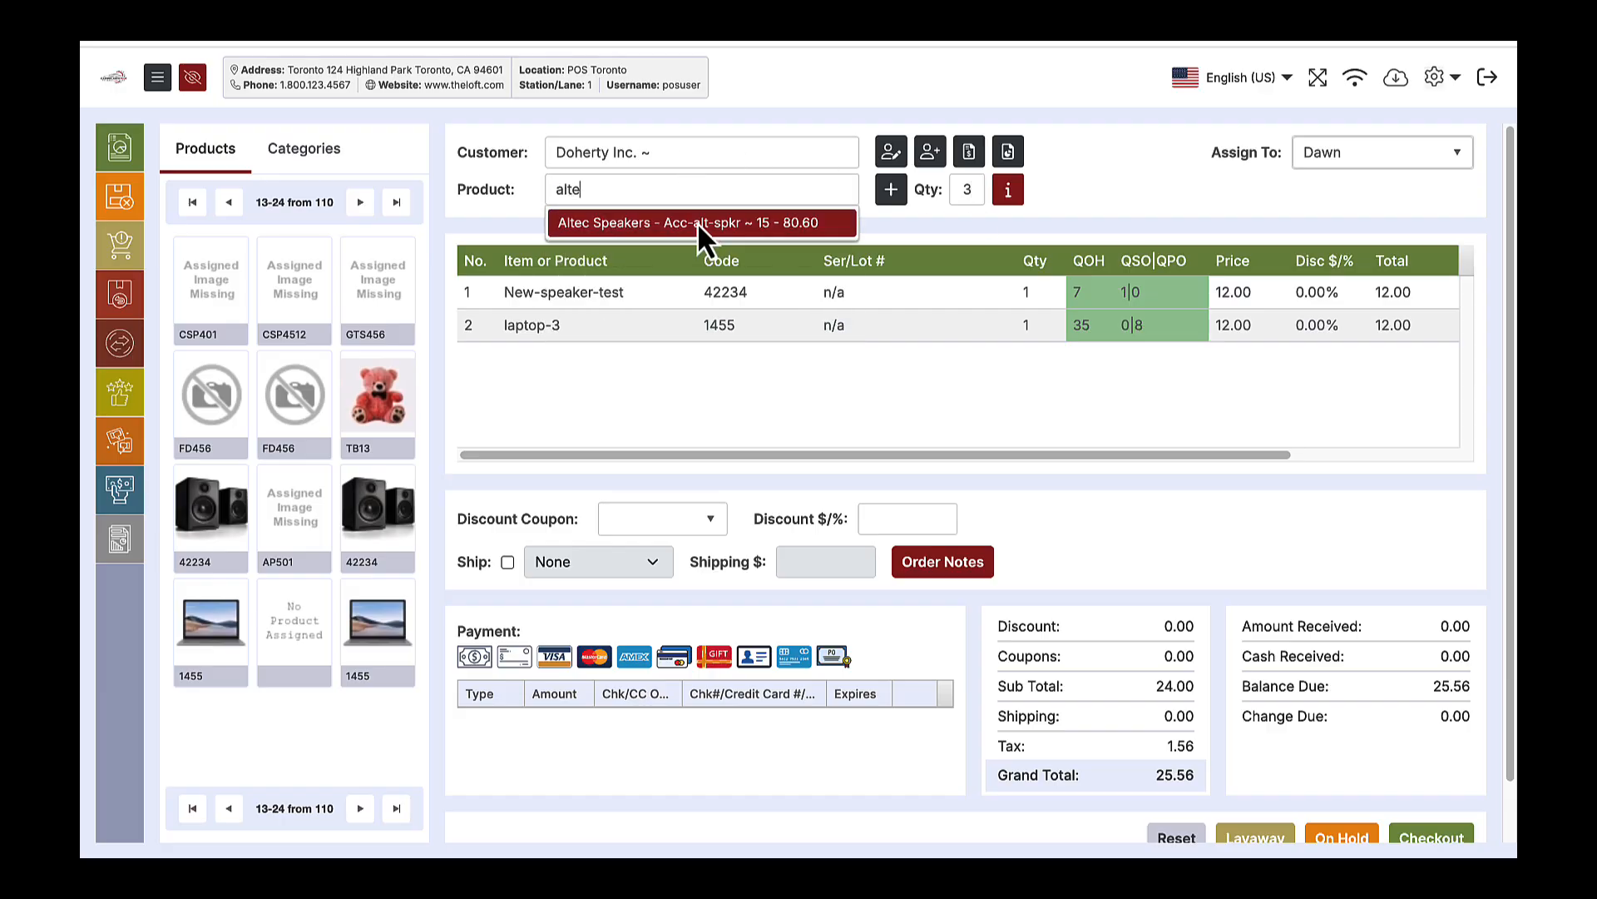
pyautogui.click(697, 223)
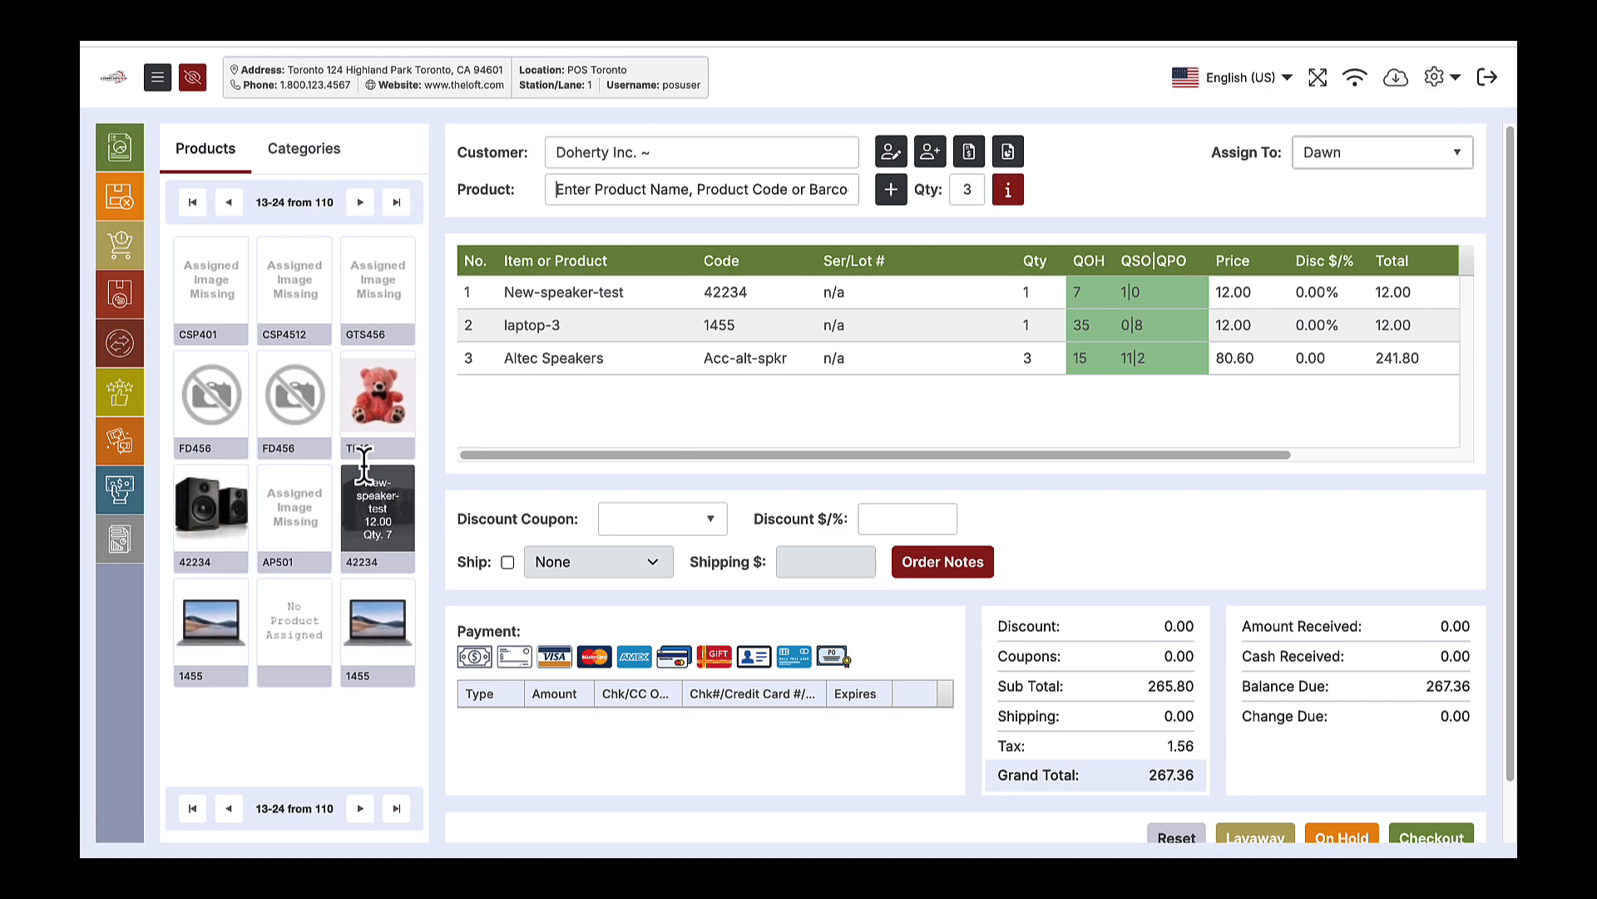
# - View the next page of quick-pick product tiles and the tiles for product categories
pyautogui.click(360, 202)
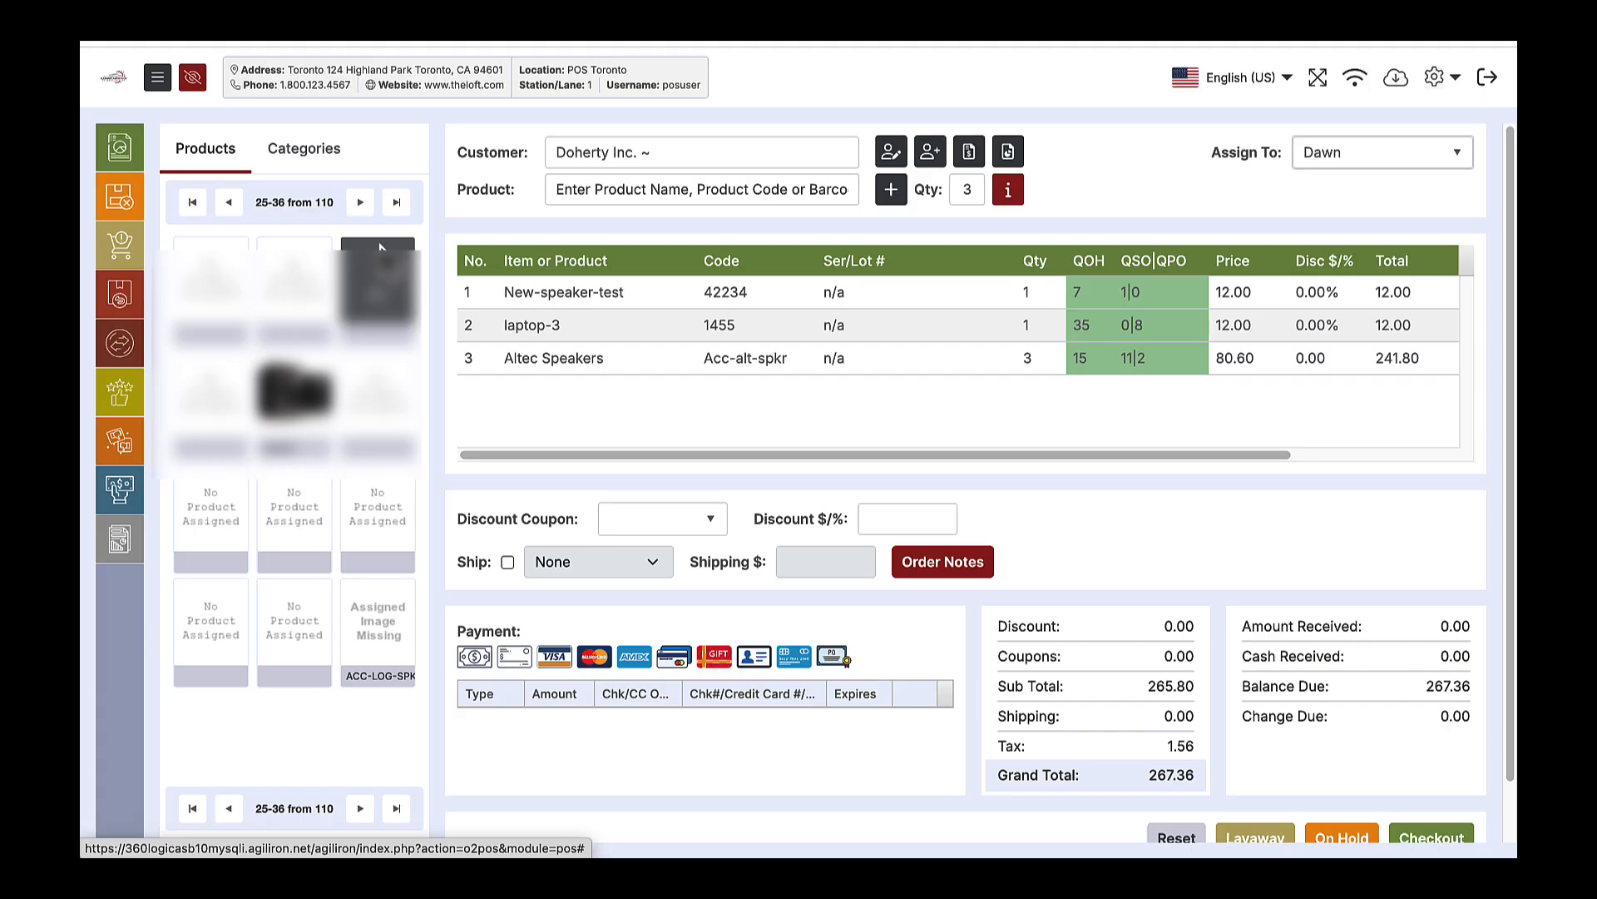
pyautogui.click(304, 150)
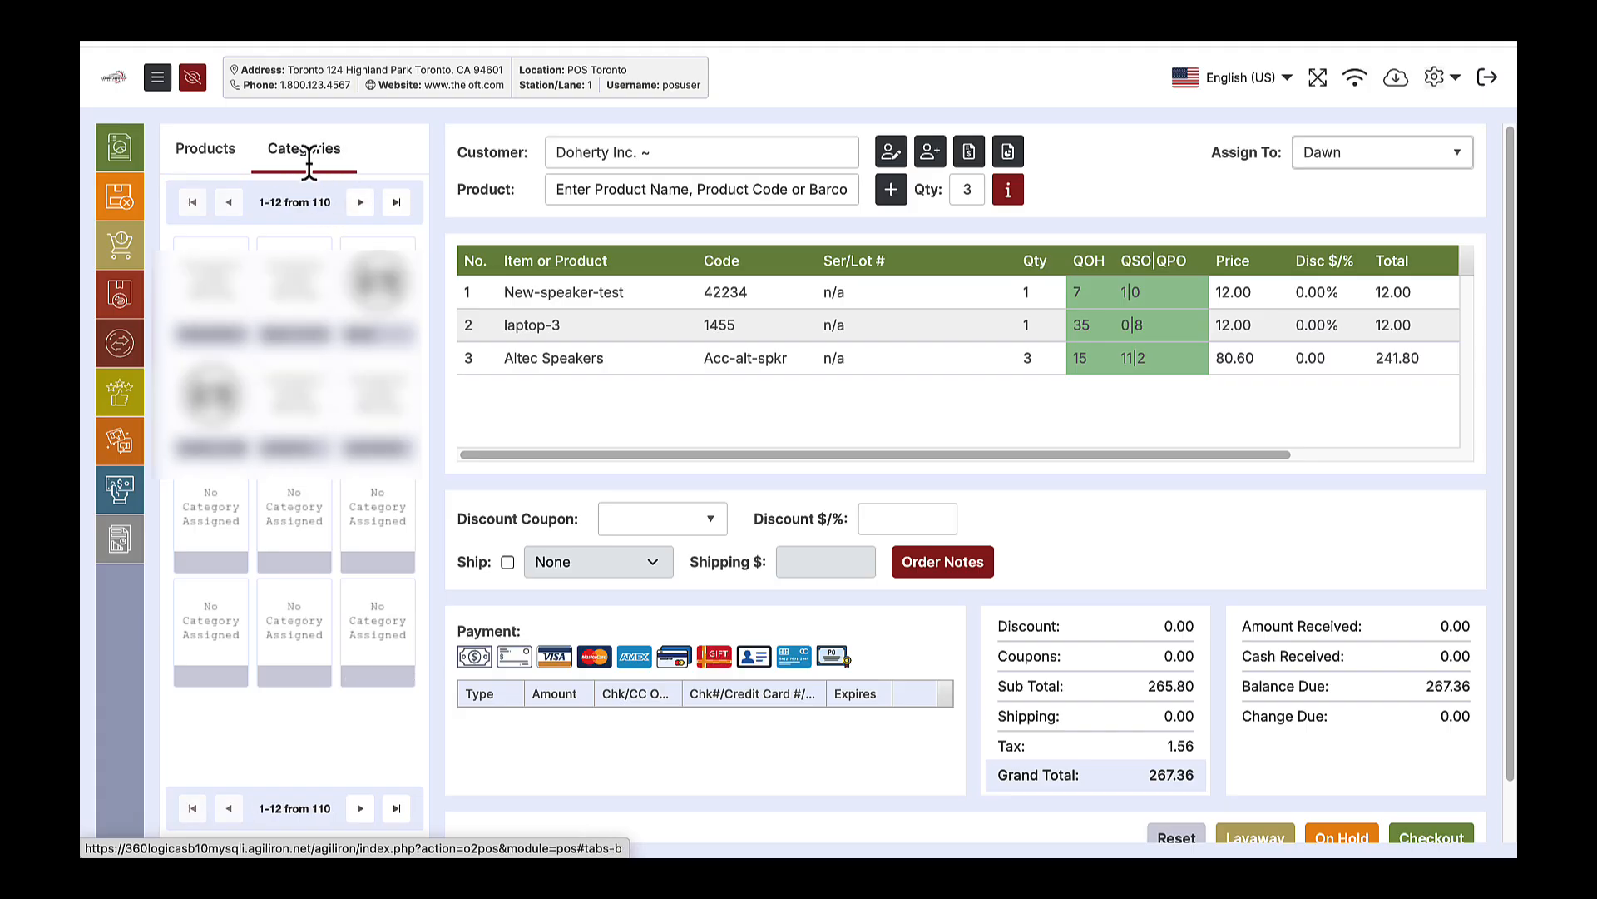